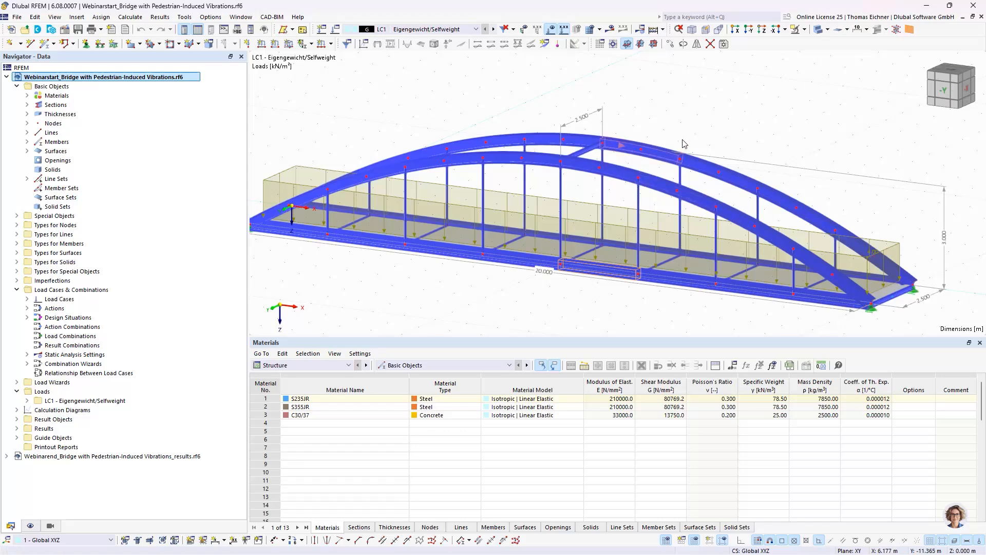
Examine the bridge model from several sides and review the deck surface's thickness and material.
ctrl+middle_drag(699, 258, 663, 264)
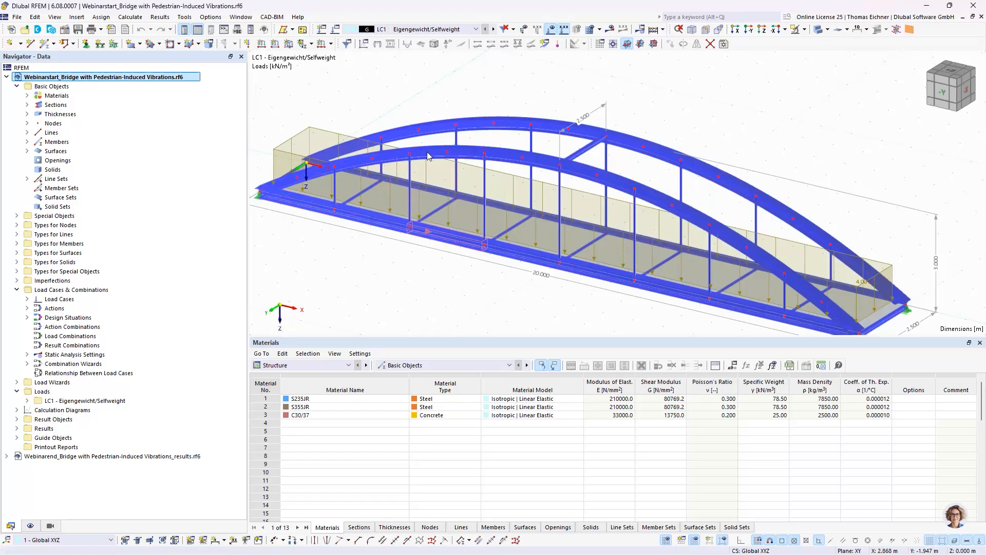
ctrl+middle_drag(857, 121, 775, 202)
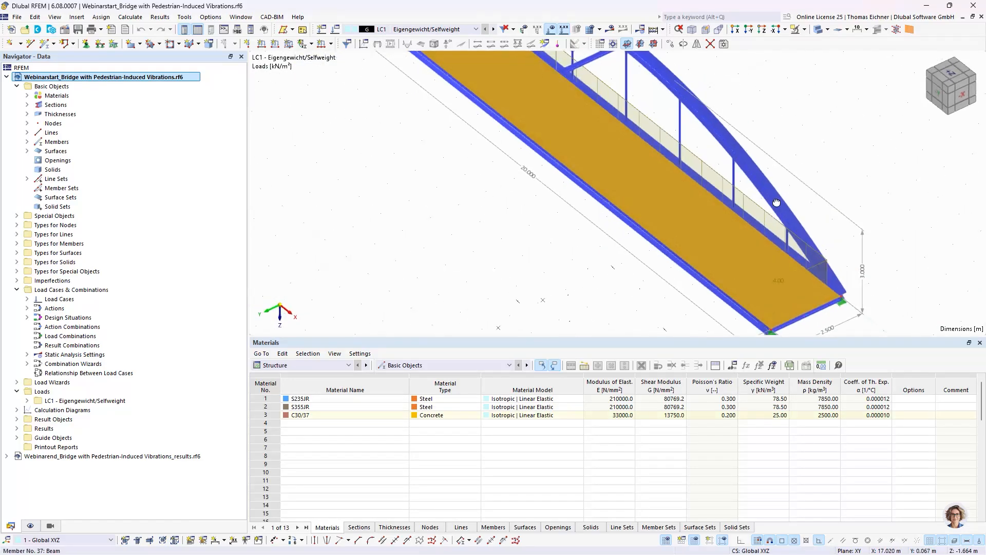
double_click(700, 209)
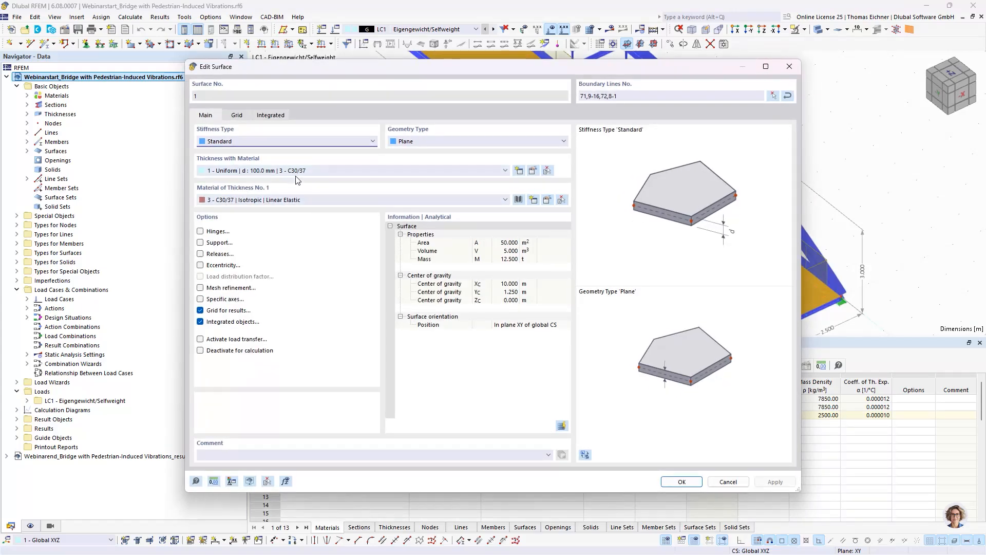
click(798, 72)
click(812, 106)
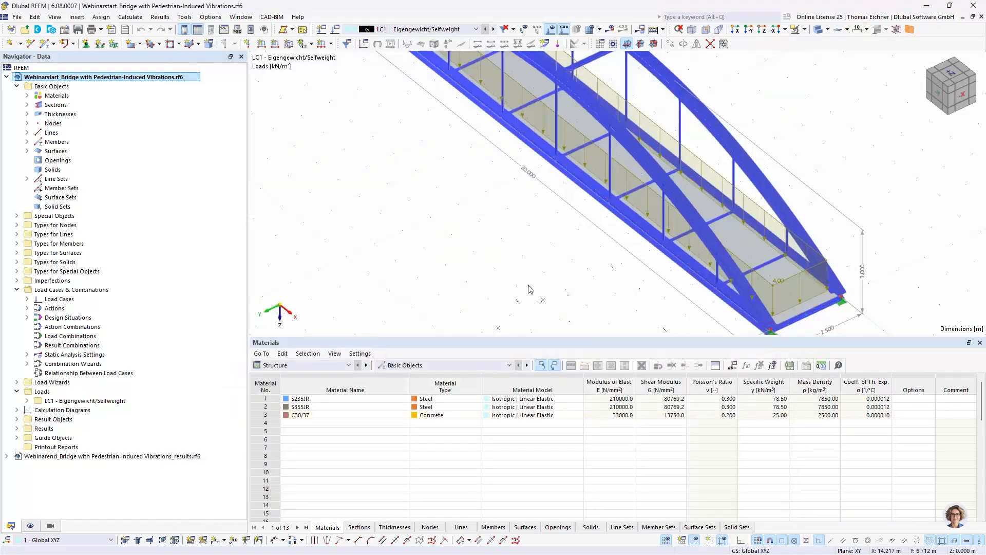
ctrl+middle_drag(529, 288, 673, 274)
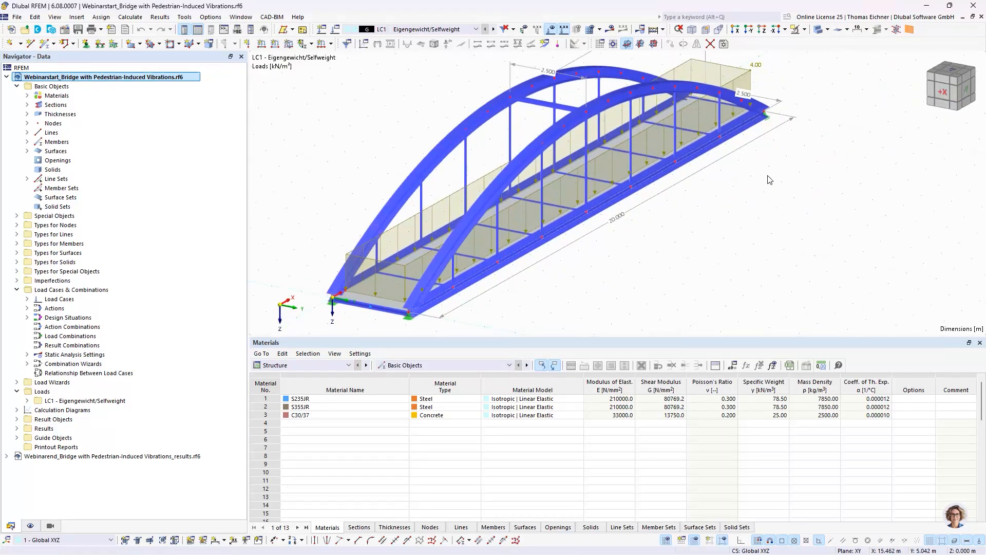
ctrl+middle_drag(768, 180, 678, 156)
scroll(720, 237, down, 2)
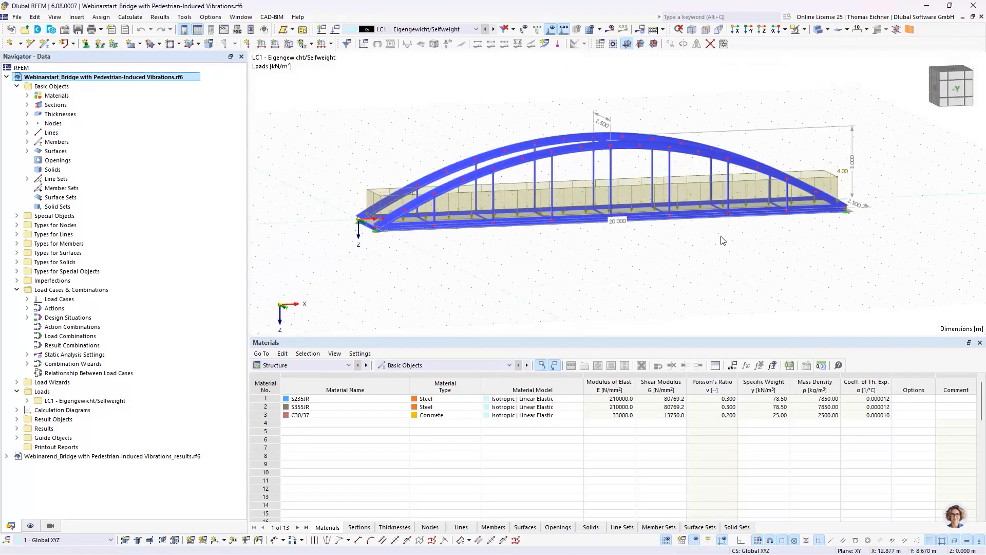
ctrl+middle_drag(728, 261, 590, 260)
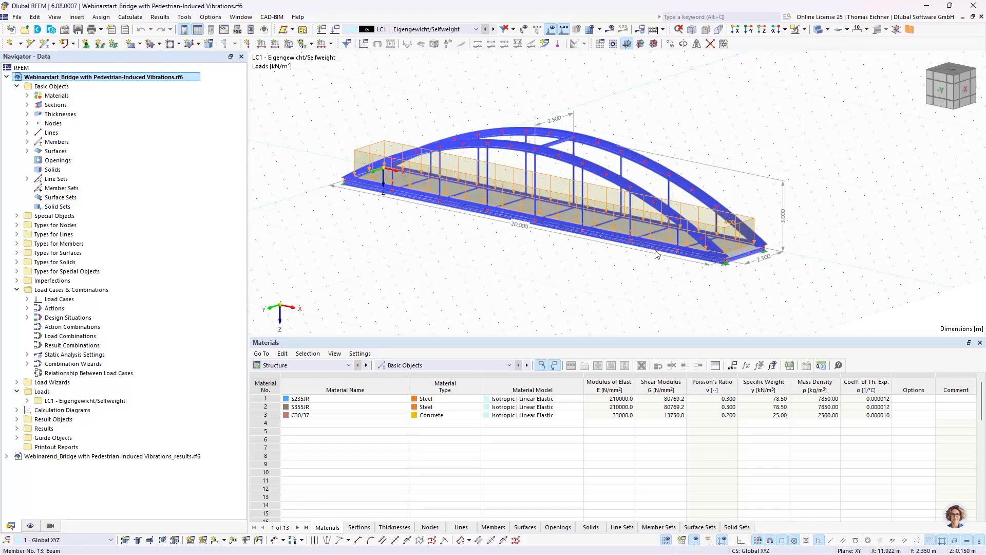
click(619, 213)
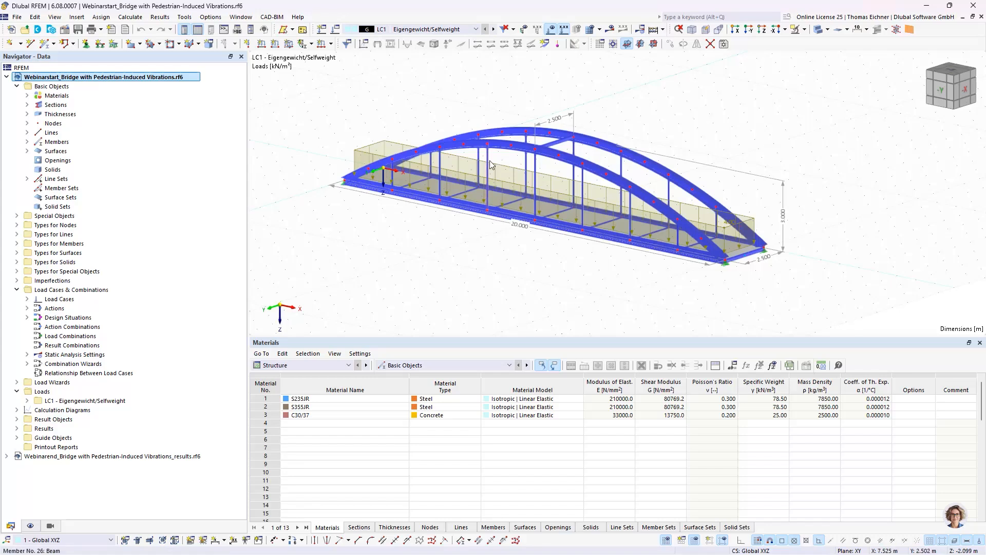
middle_drag(437, 100, 439, 124)
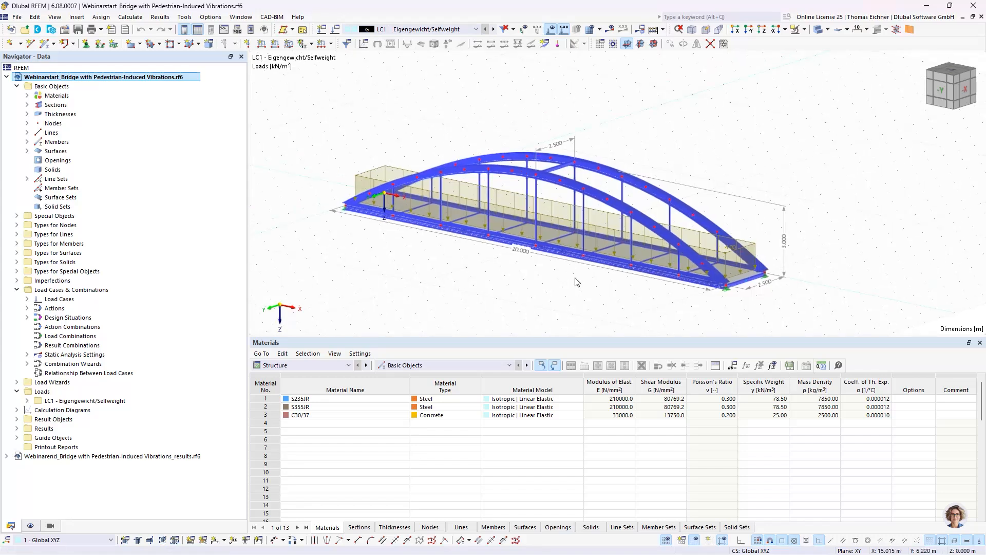
Activate the Modal Analysis add-on in the model's base data.
click(65, 31)
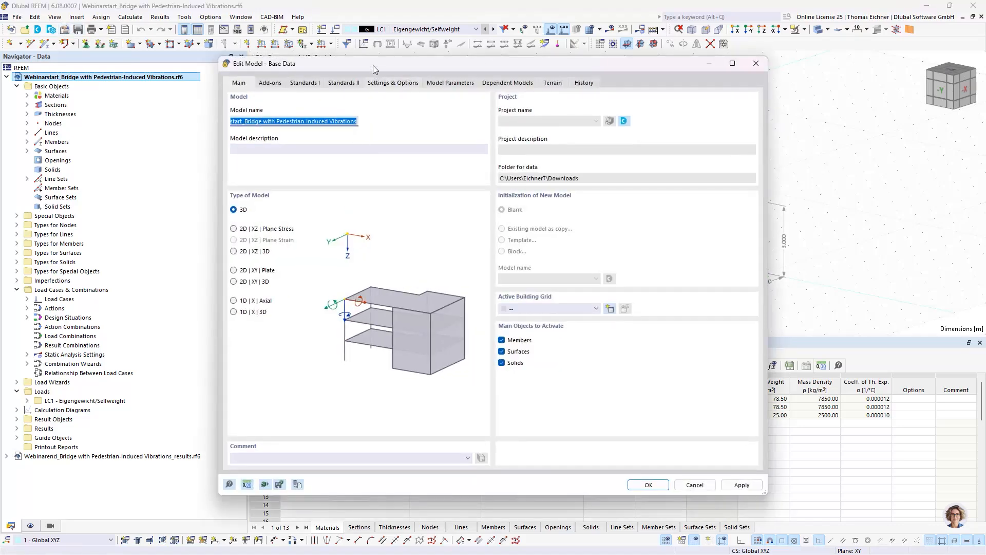
drag(372, 65, 415, 108)
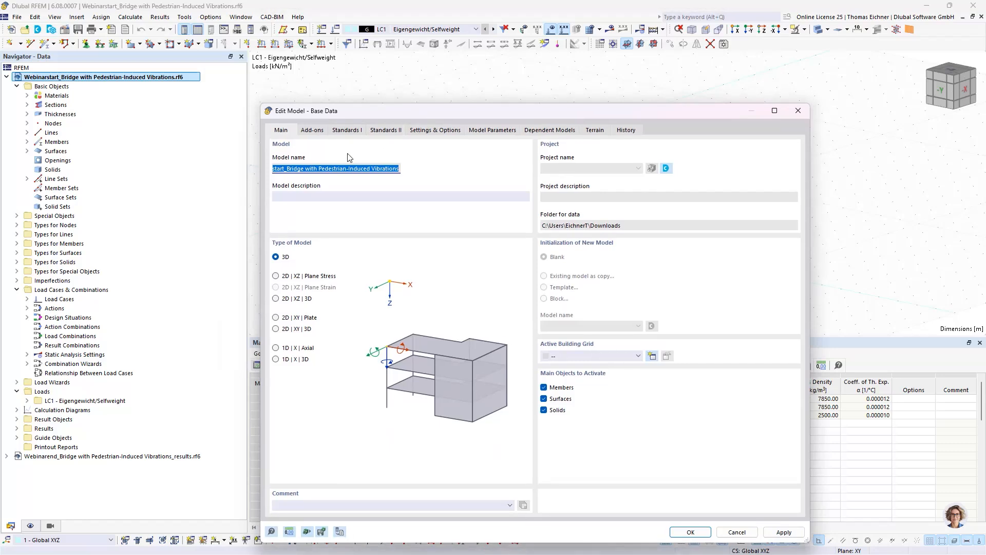
click(312, 132)
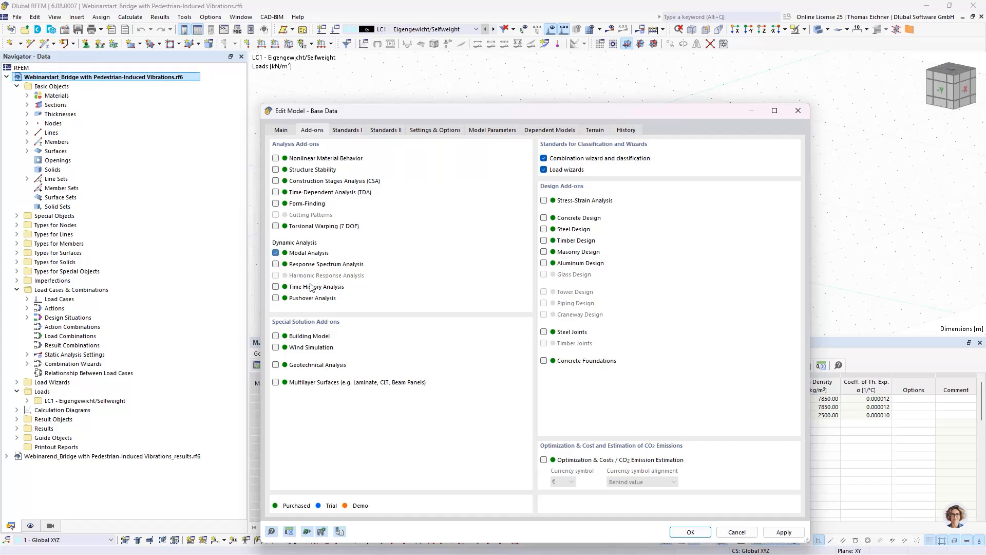
click(280, 253)
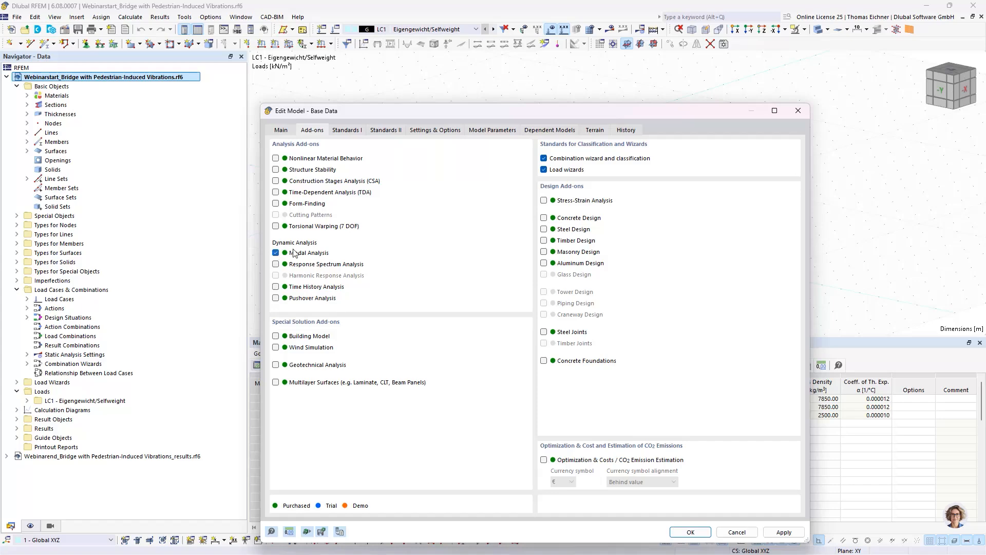
click(690, 531)
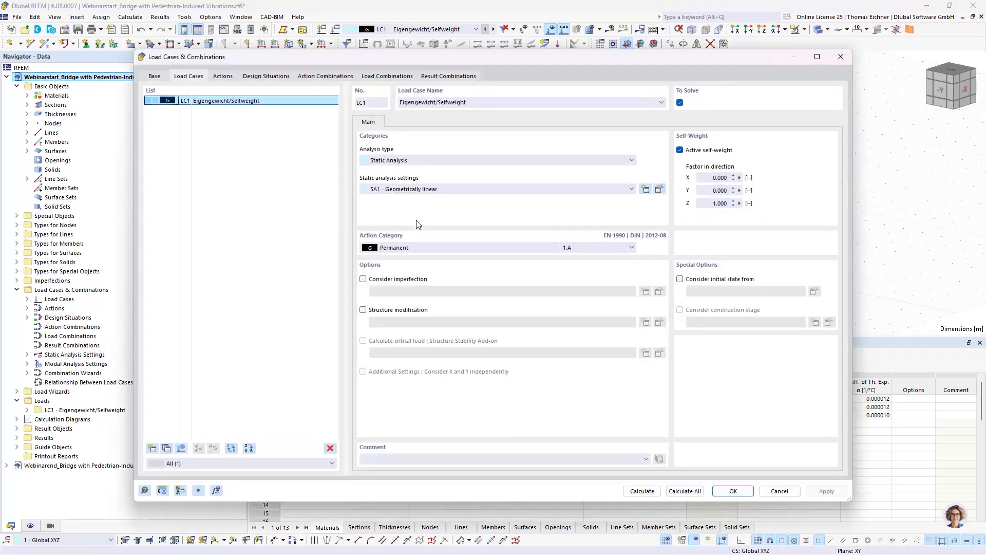
Copy the self-weight load case LC1 as LC2 and set the copy's analysis type to Modal Analysis.
click(173, 449)
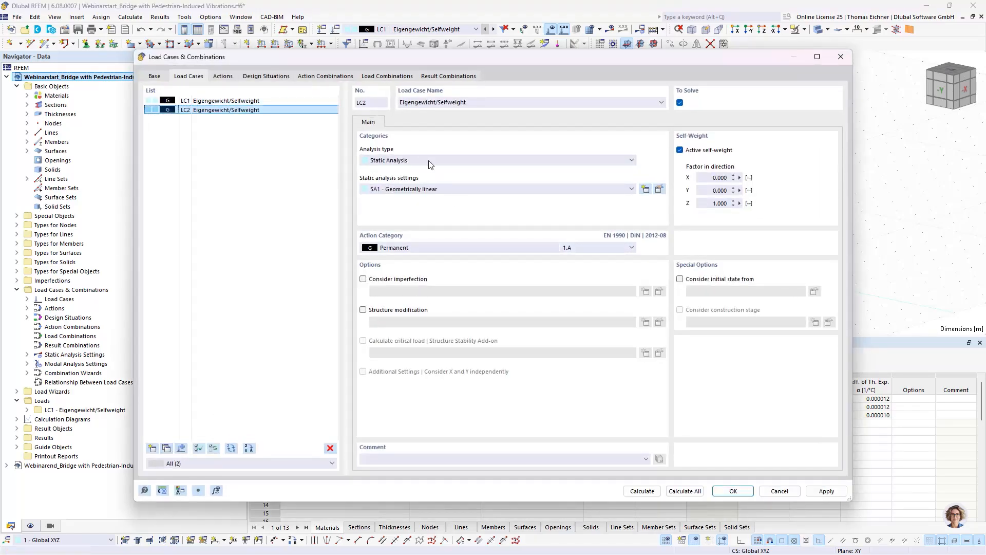
click(421, 192)
click(423, 160)
click(423, 160)
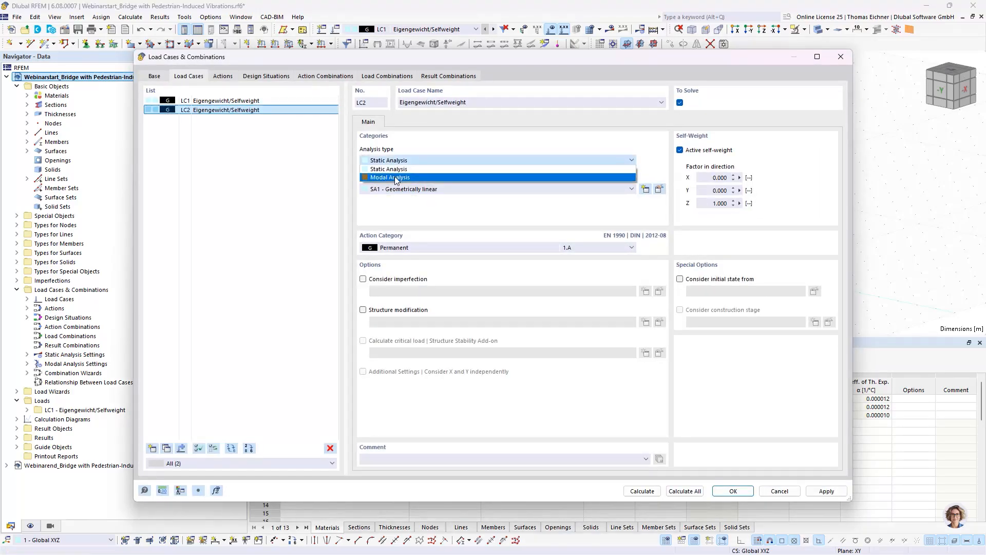
click(406, 174)
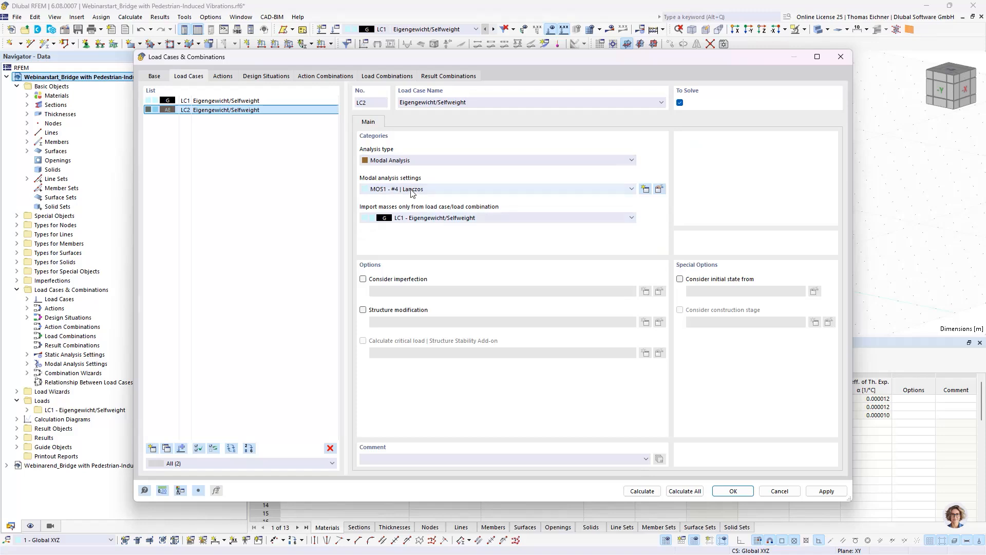
Set the number of modes to 20 in LC2's modal analysis settings and calculate the load case.
click(659, 189)
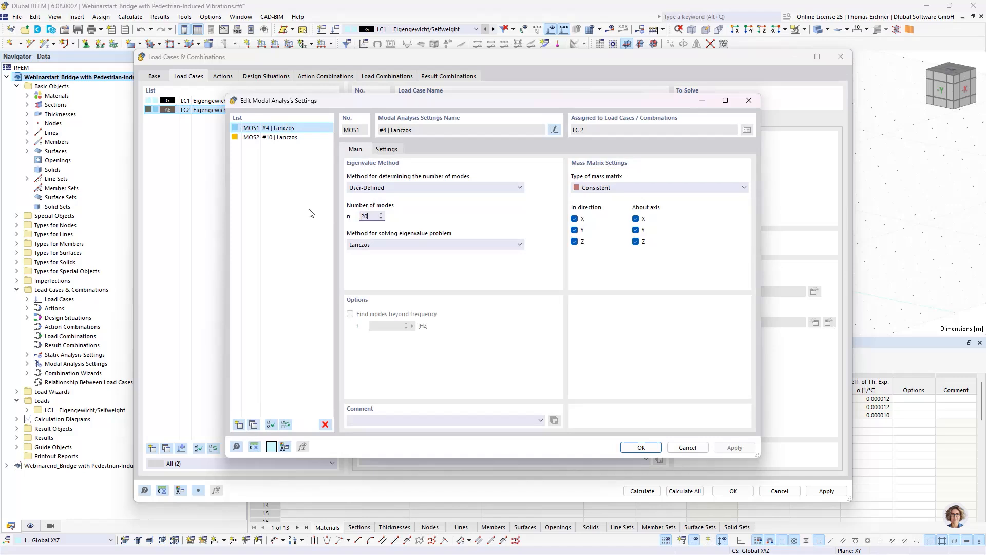
click(380, 188)
click(378, 197)
drag(371, 216, 357, 215)
click(379, 152)
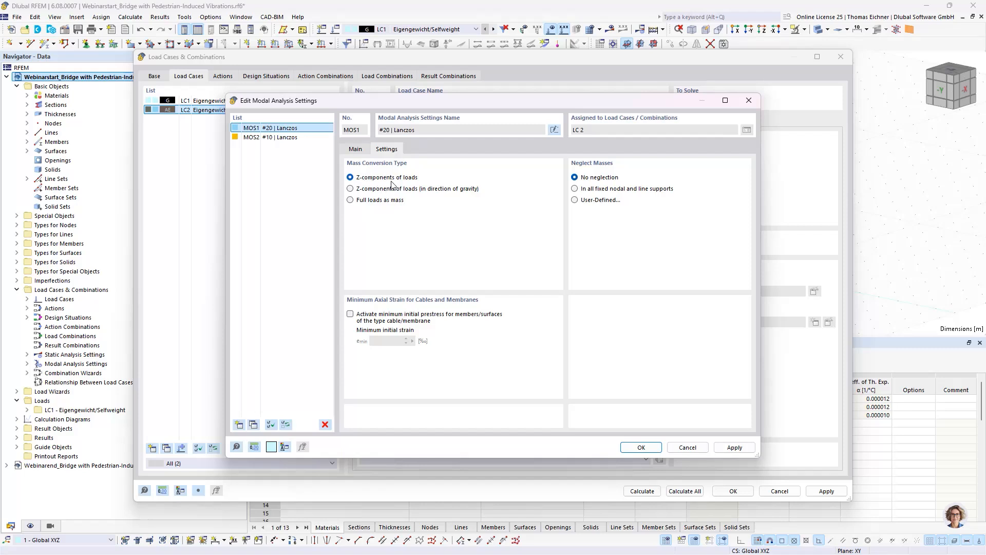
click(355, 148)
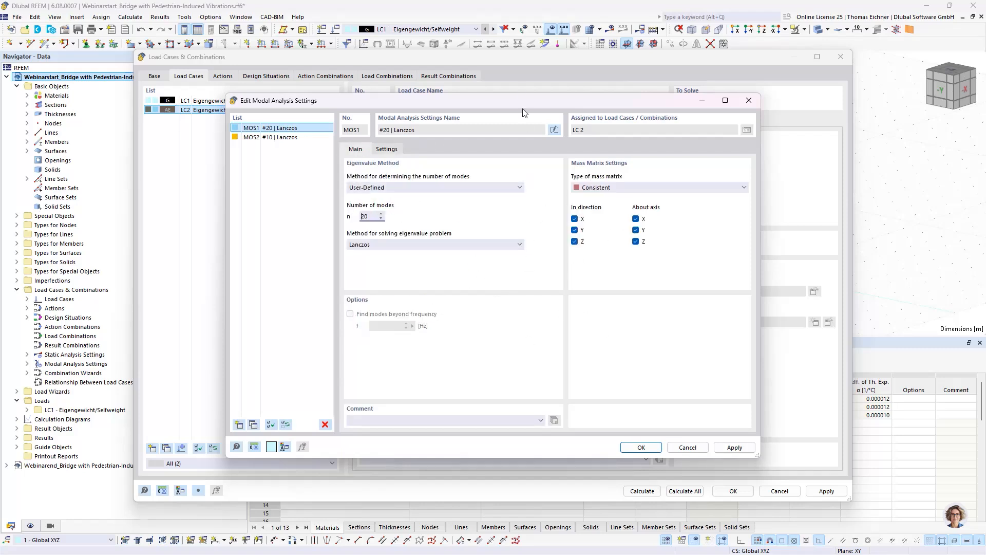
mouse_move(477, 98)
mouse_down()
mouse_move(408, 106)
mouse_move(452, 121)
mouse_move(459, 97)
mouse_up()
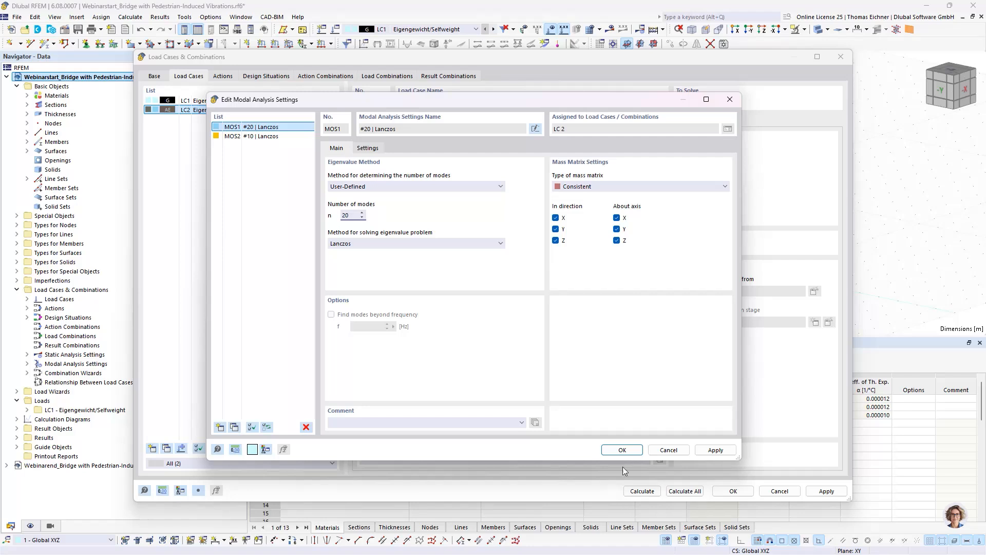
click(622, 450)
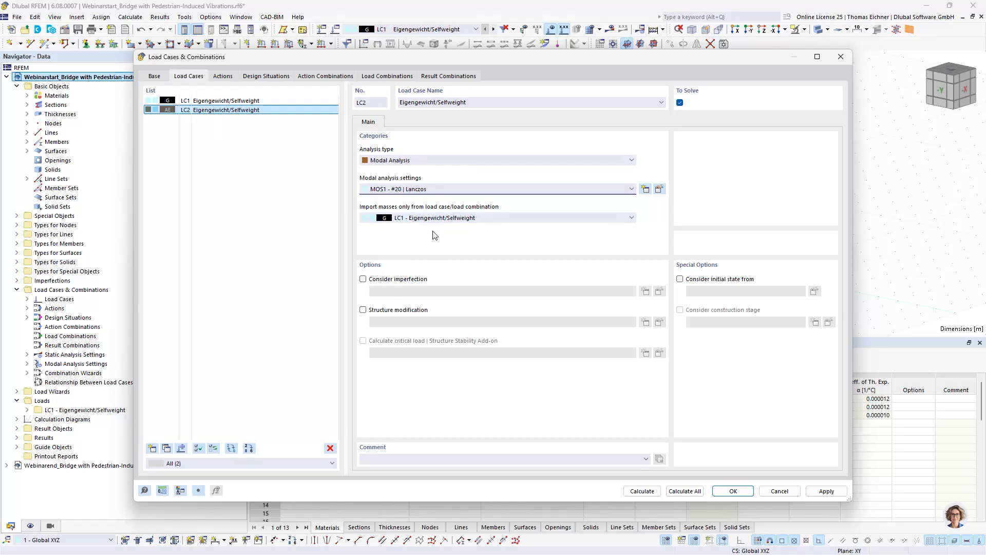
click(642, 491)
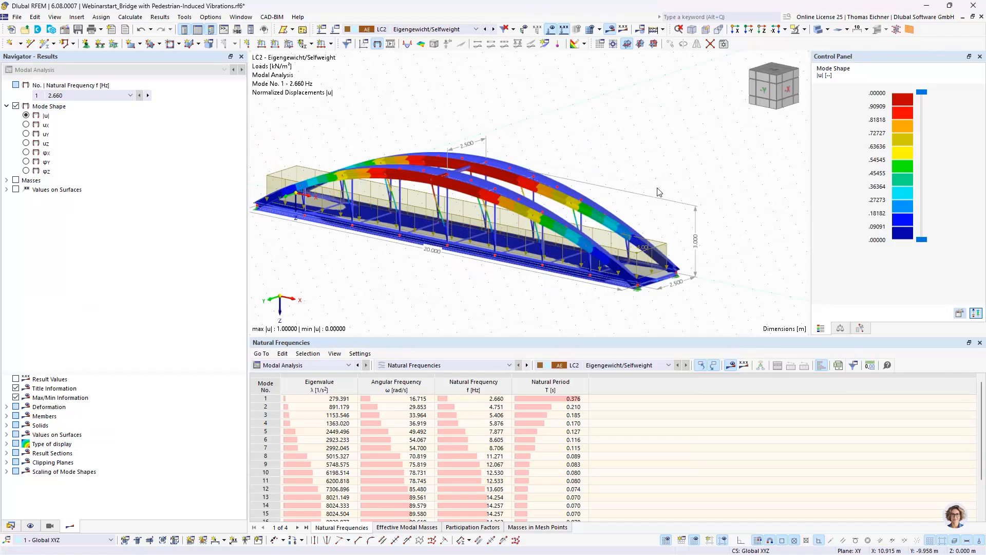
Examine the lateral deformation of the arches in mode shape 1 from the bridge's end and oblique views.
mouse_move(651, 193)
ctrl+middle_down()
mouse_move(569, 198)
mouse_move(569, 182)
mouse_move(570, 200)
mouse_move(572, 188)
mouse_move(625, 195)
ctrl+middle_up()
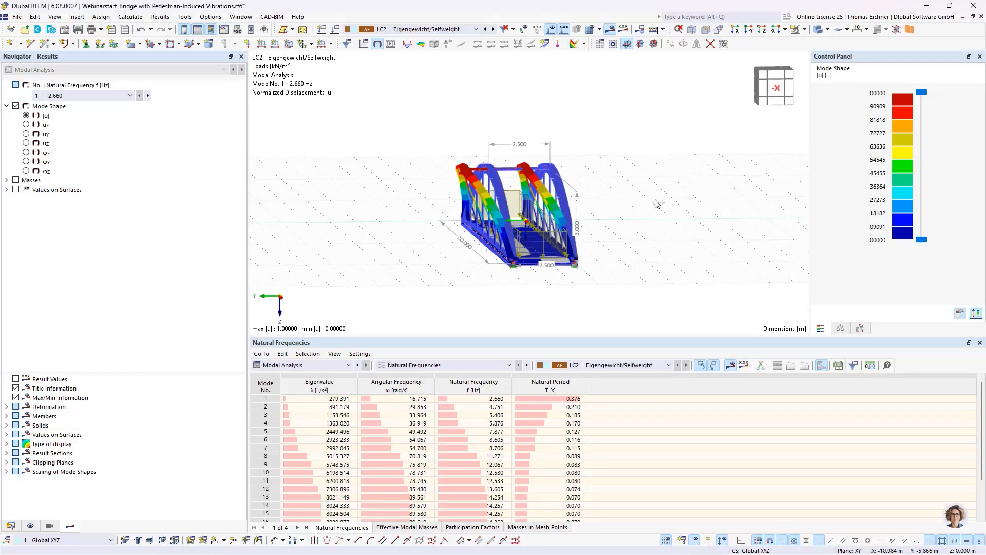
ctrl+middle_drag(655, 204, 627, 236)
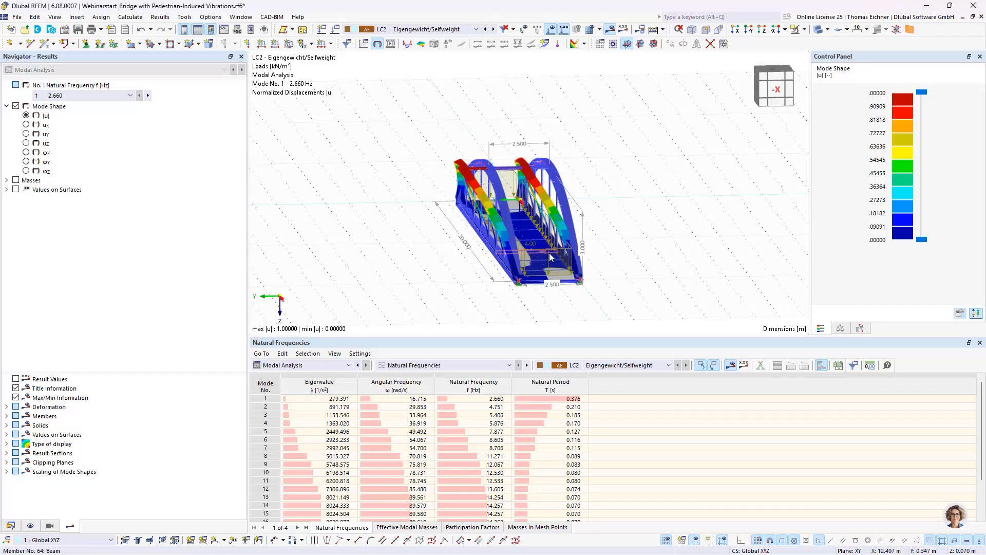
middle_drag(551, 257, 492, 240)
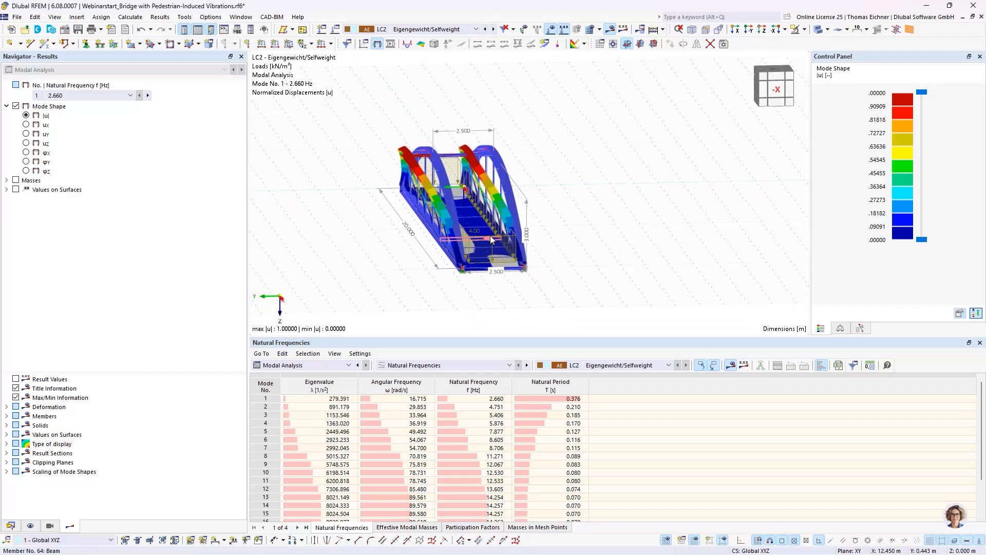
middle_drag(595, 293, 560, 292)
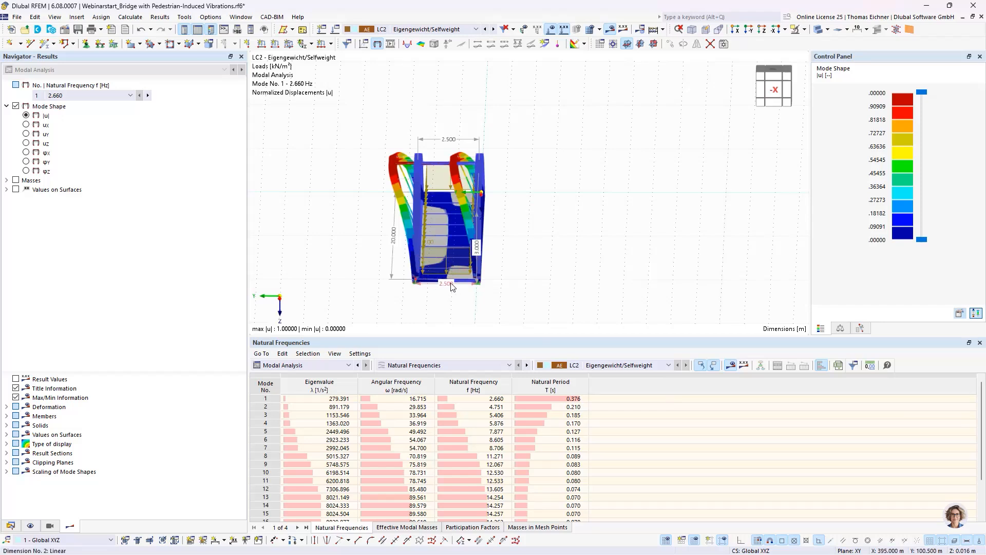
mouse_move(453, 281)
mouse_move(563, 200)
ctrl+middle_down()
mouse_move(612, 190)
mouse_move(564, 199)
ctrl+middle_up()
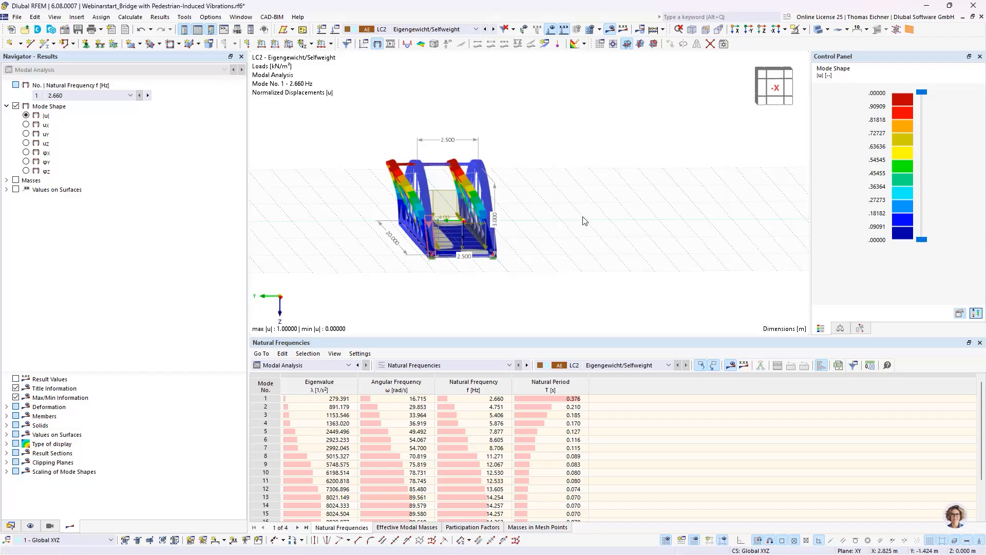
mouse_move(583, 220)
ctrl+middle_down()
mouse_move(555, 213)
mouse_move(570, 213)
ctrl+middle_up()
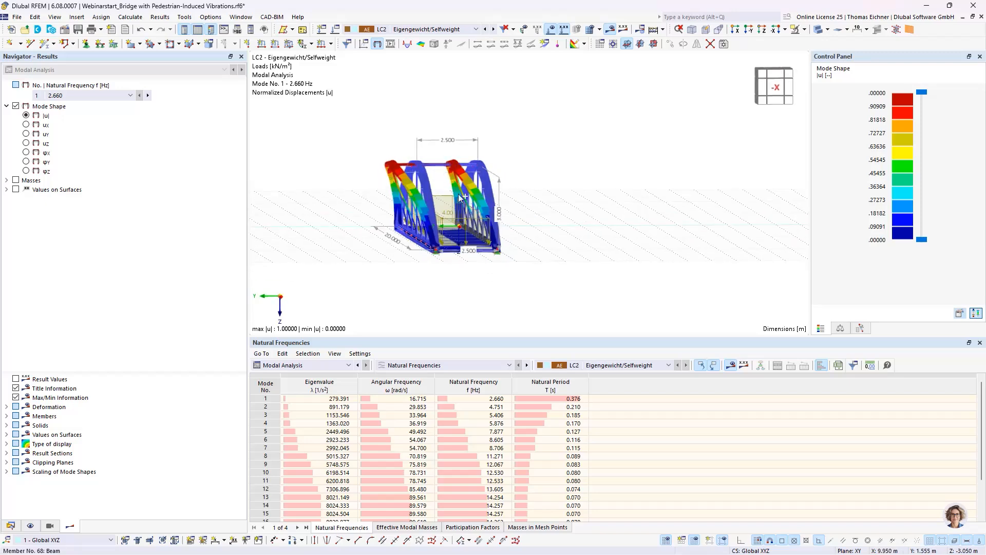
ctrl+middle_drag(458, 193, 526, 194)
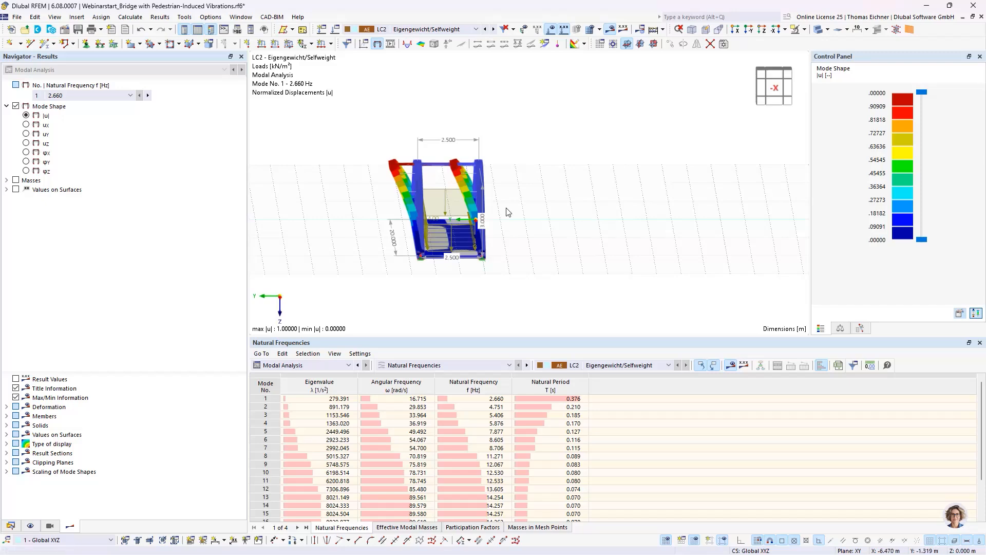
ctrl+middle_drag(551, 157, 562, 188)
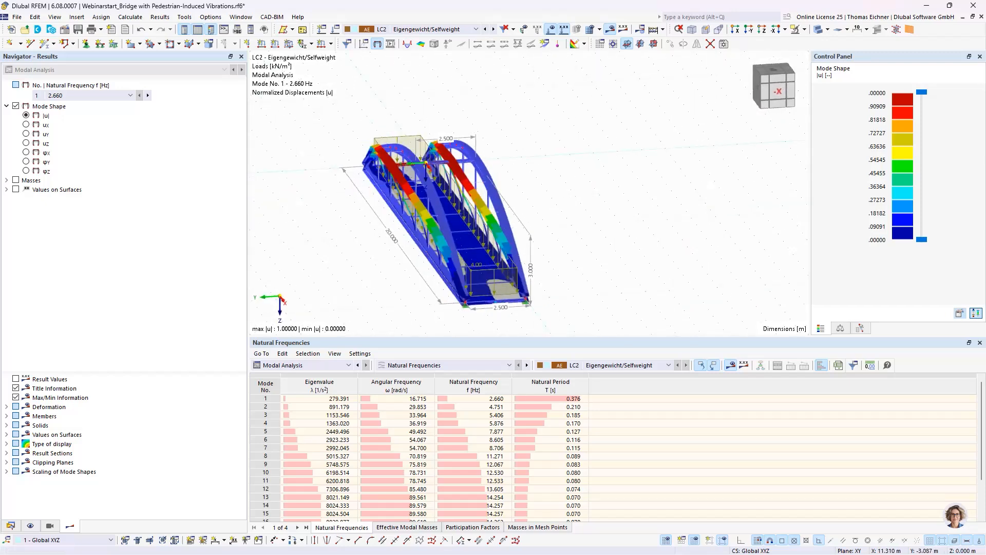
Display mode shape 2 and examine the vertical deformation of the arches and deck from the side.
click(496, 408)
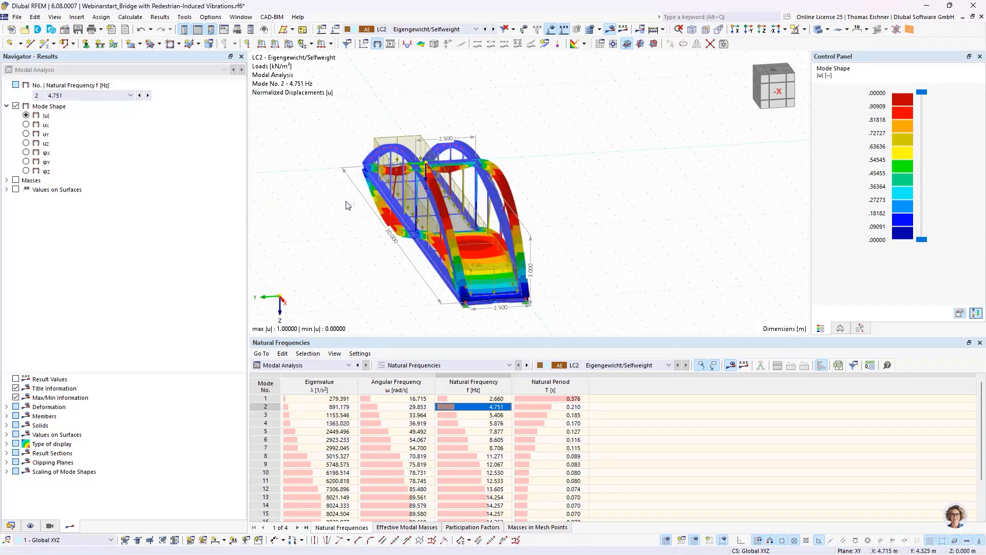
ctrl+middle_drag(347, 203, 465, 85)
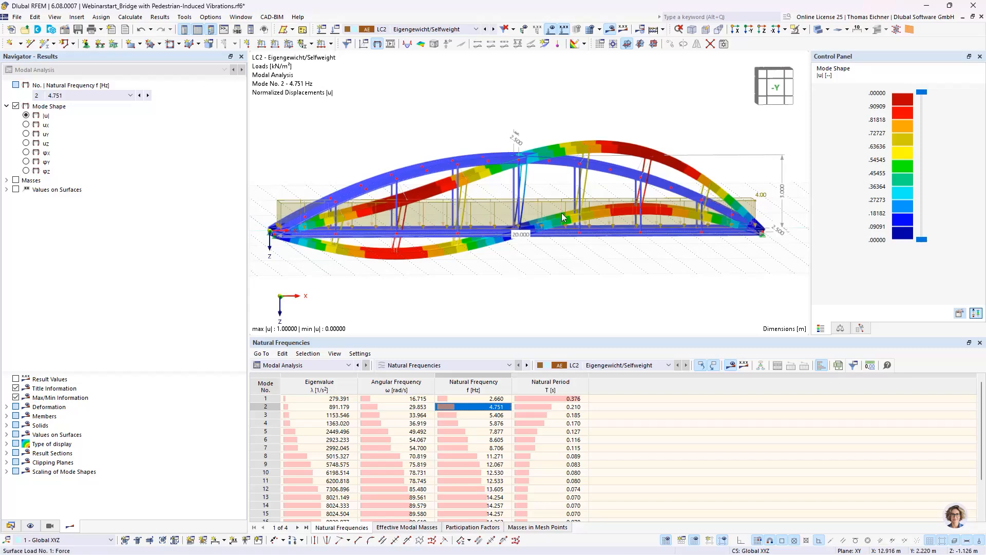
scroll(563, 217, up, 5)
scroll(524, 205, down, 3)
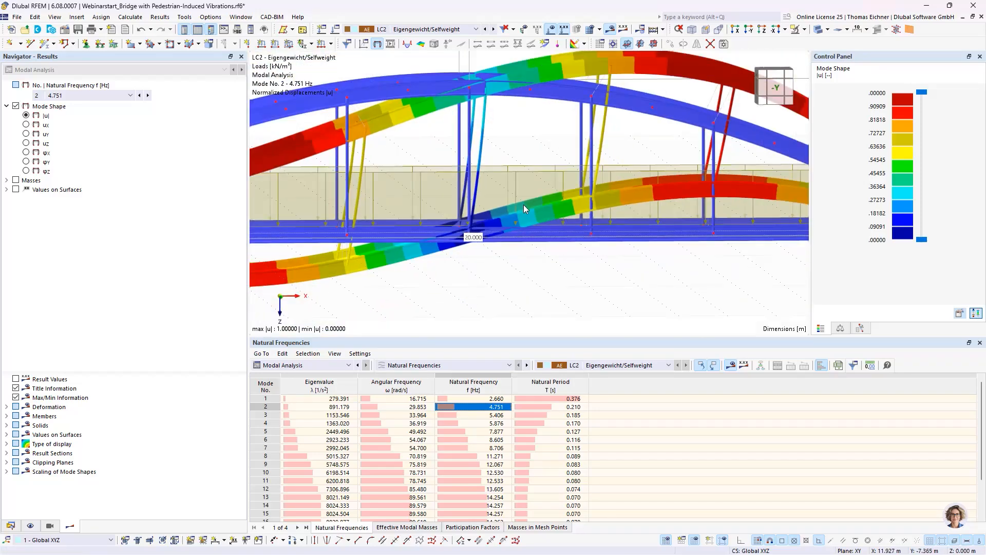
scroll(523, 204, down, 5)
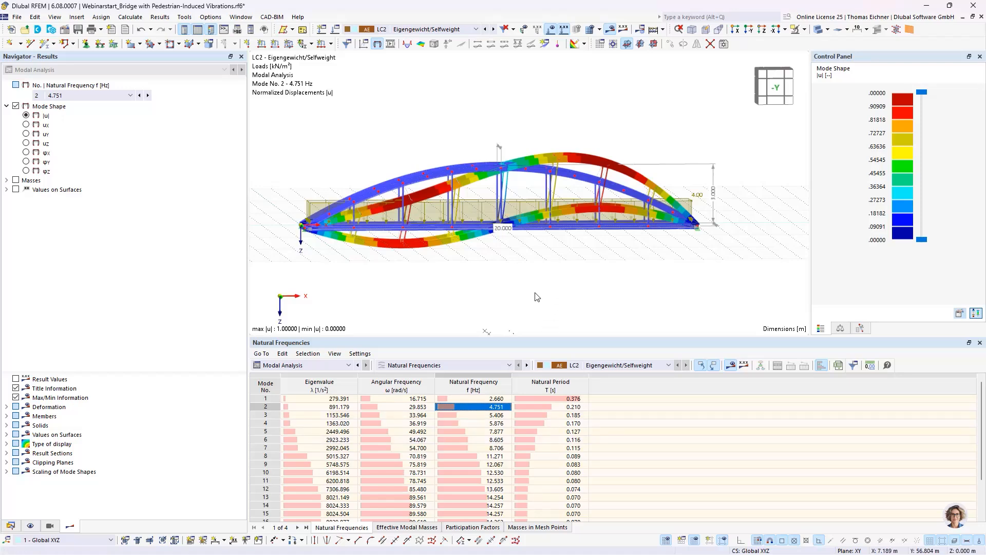
Show the effective modal masses and examine mode 2's factor for rotation about Y alongside its shape from the side.
click(406, 527)
ctrl+middle_drag(513, 288, 548, 299)
ctrl+middle_drag(539, 295, 522, 270)
click(782, 407)
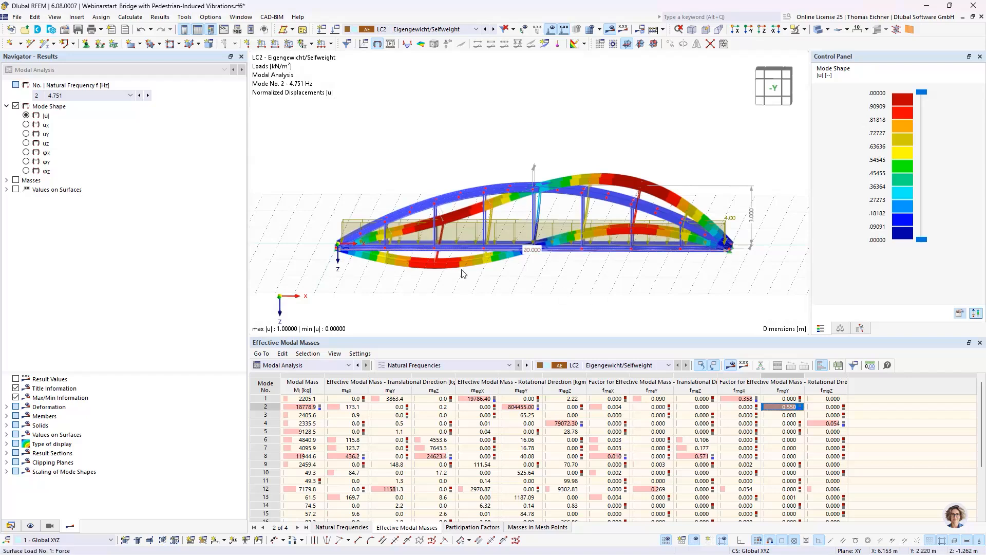
ctrl+middle_drag(561, 281, 566, 270)
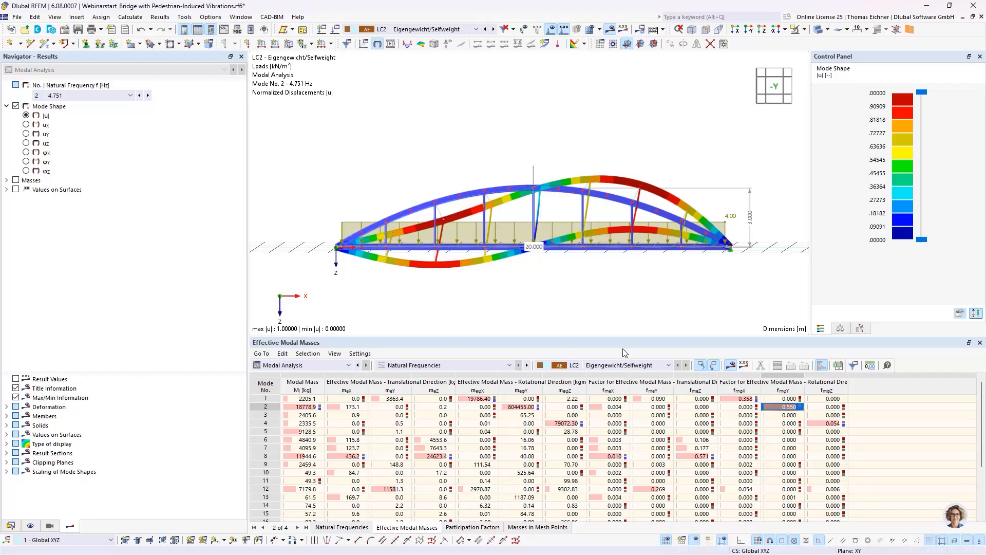
Compare the effective modal mass factors for rotation about Y across the modes and display mode shape 3.
drag(789, 402, 791, 497)
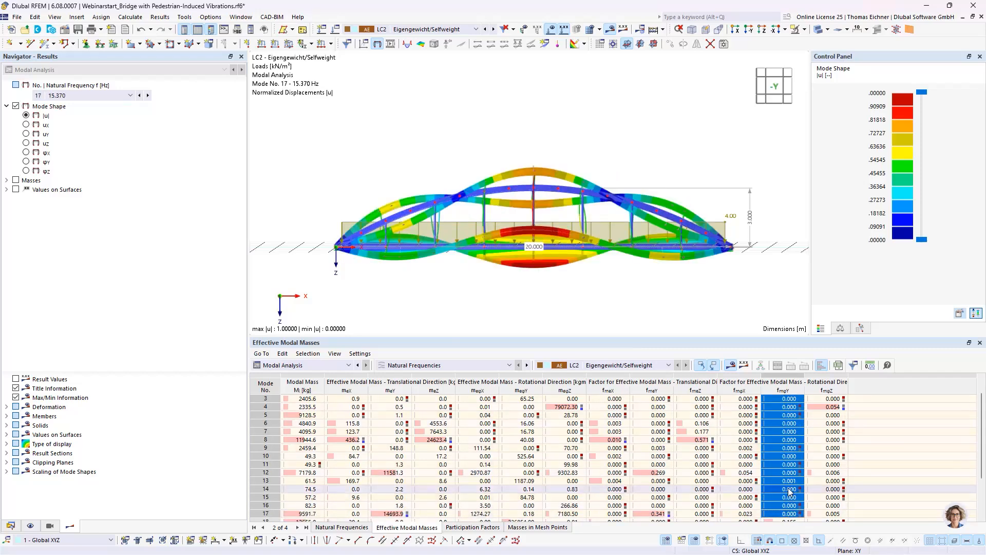
scroll(789, 490, up, 1)
click(783, 415)
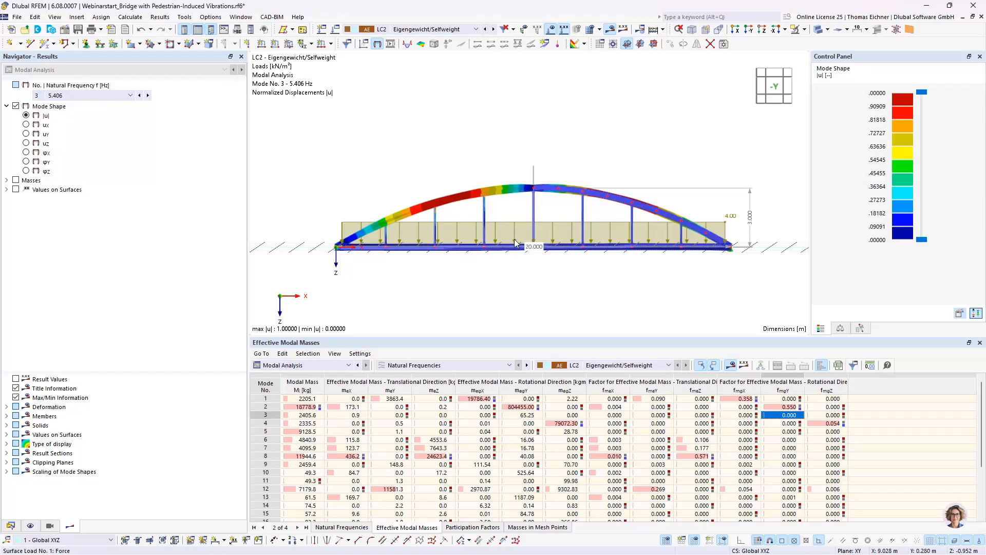
Examine the effective modal mass factors for translation in Z and compare mode shape 8 with mode shape 2.
click(704, 394)
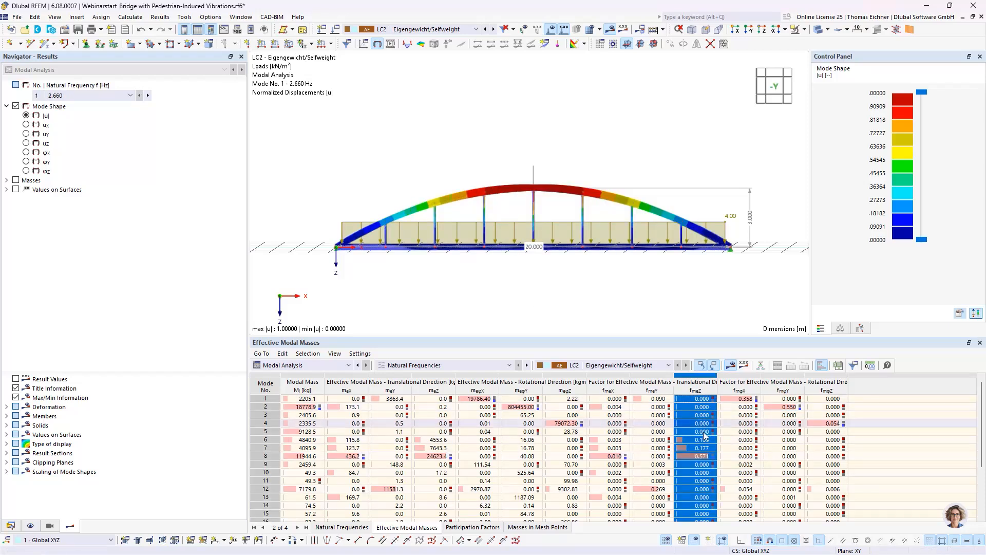
click(701, 457)
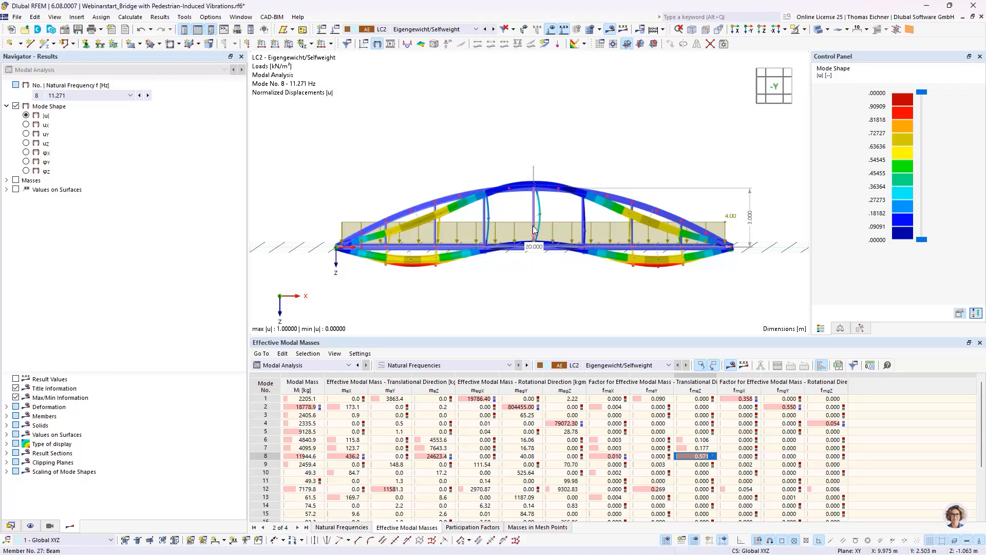
click(782, 406)
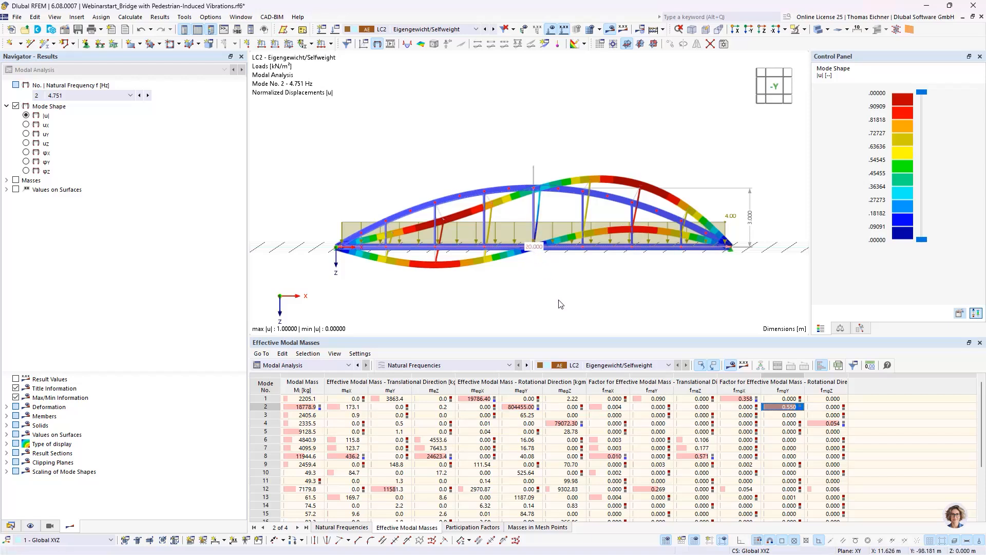
click(704, 456)
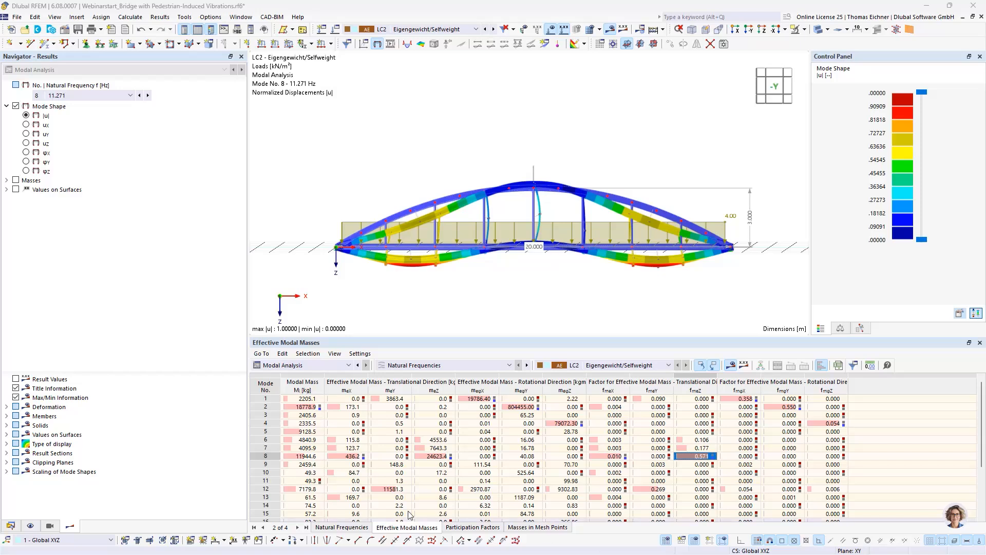
Return to the natural frequencies results and compare the frequencies and shapes of modes 2 and 8.
click(506, 498)
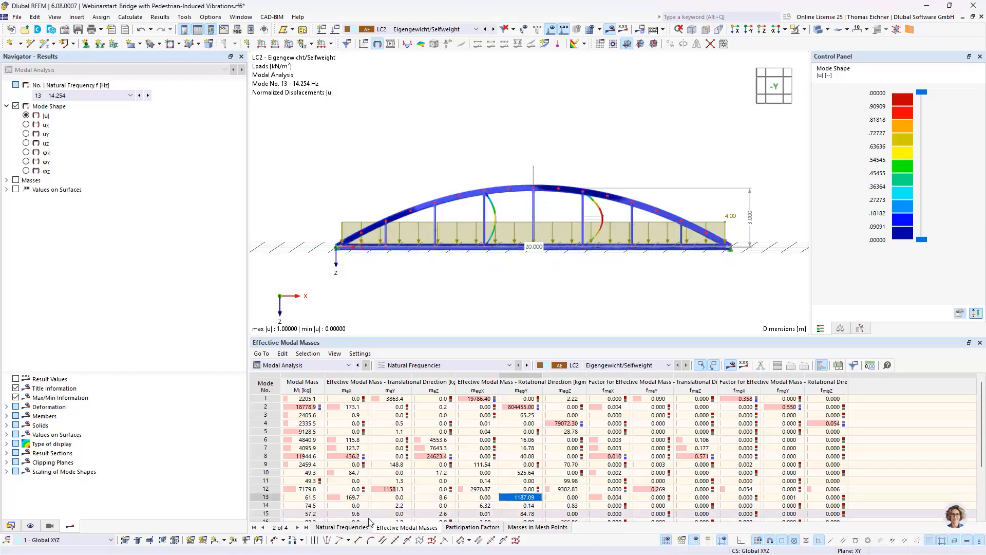
click(352, 527)
click(609, 407)
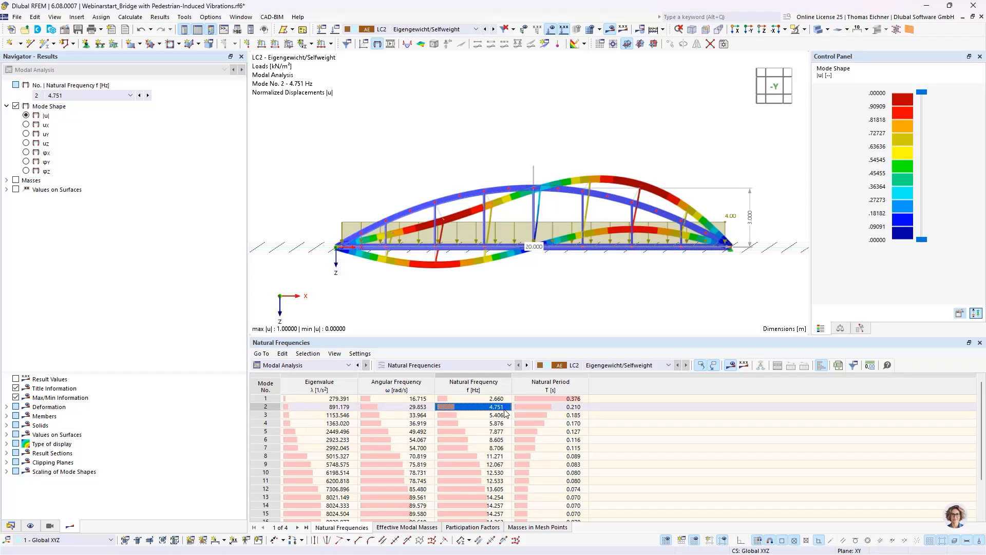
click(483, 457)
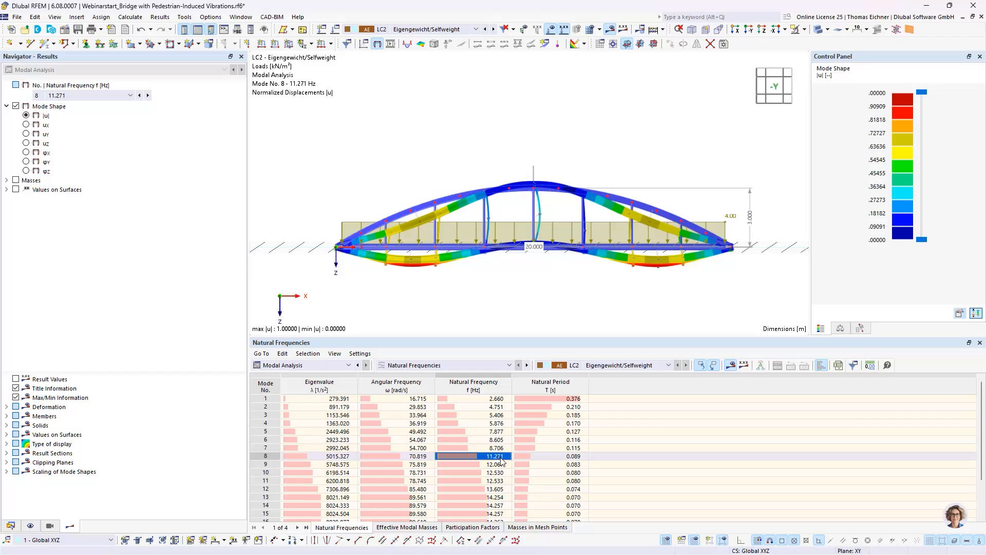
click(497, 406)
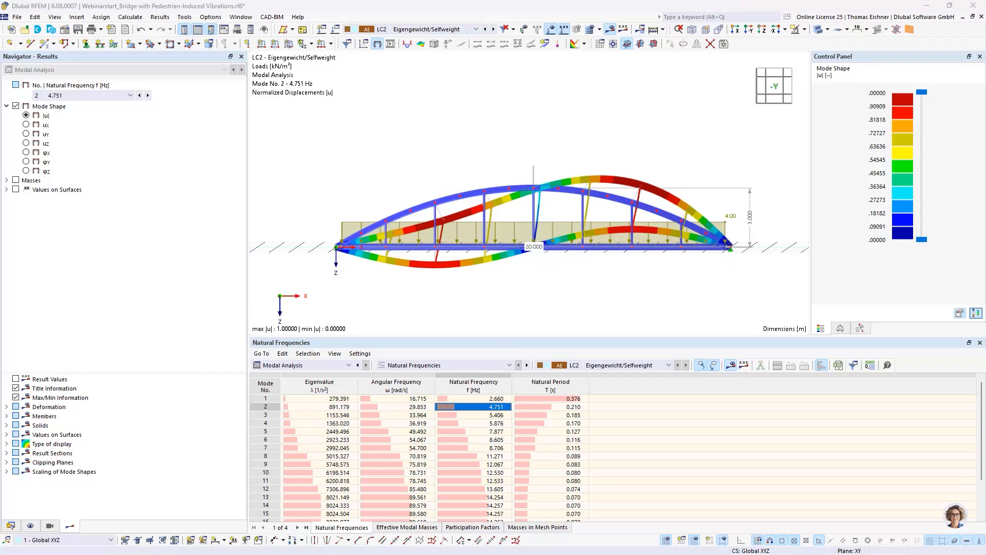
click(668, 133)
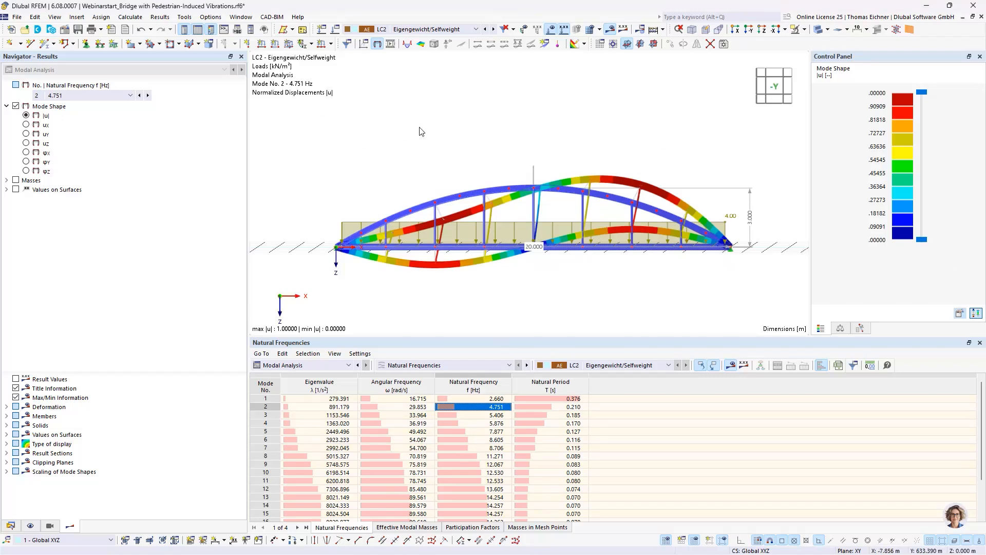
scroll(422, 132, down, 2)
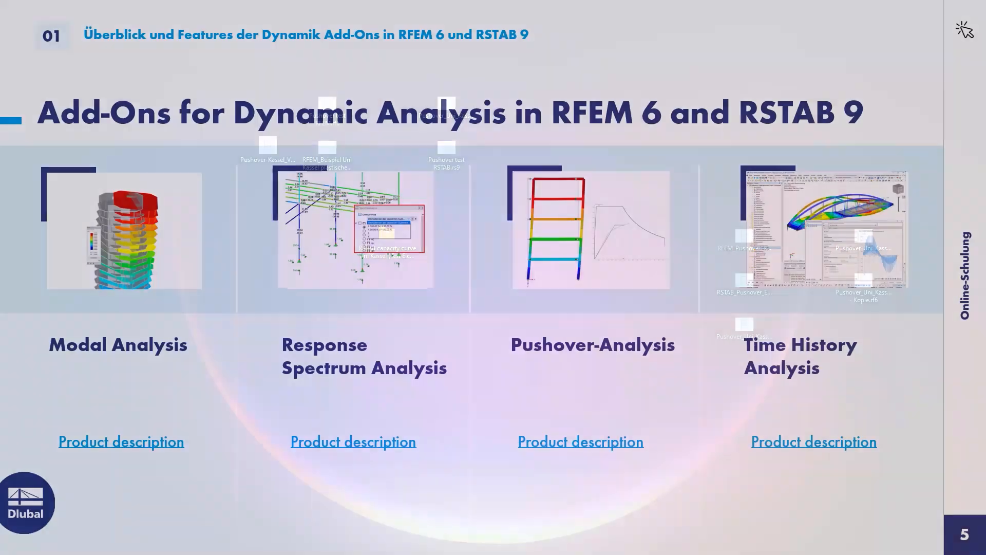
key(Right)
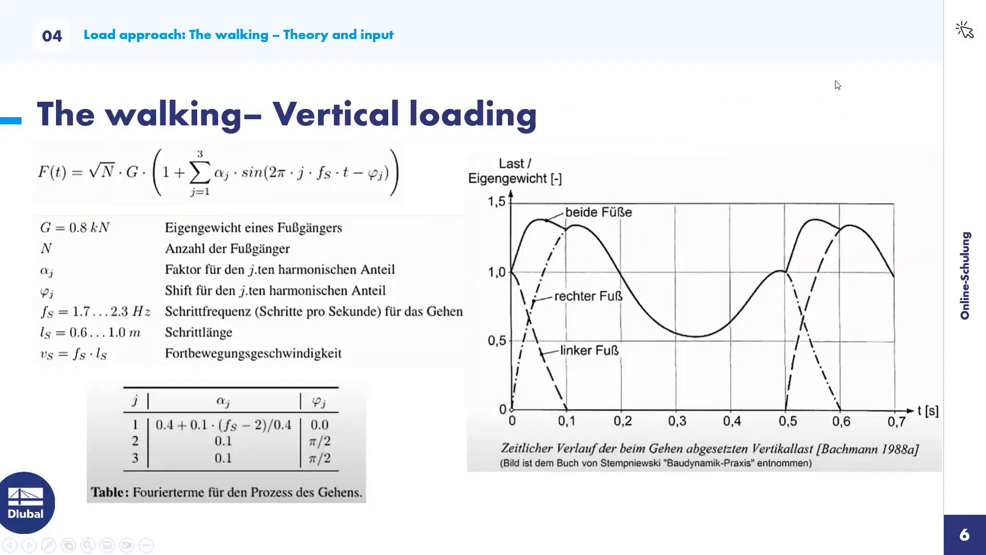
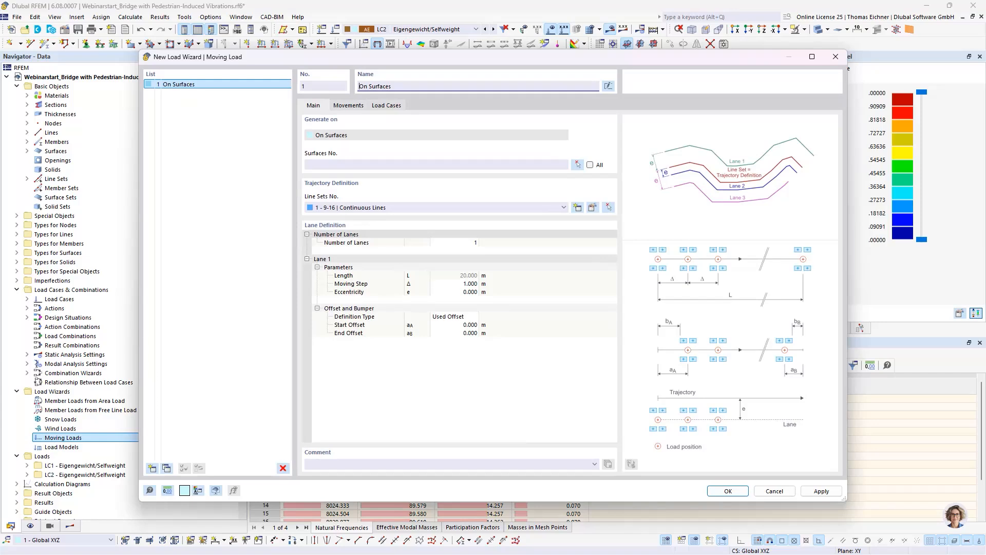
Review the moving load's trajectory line set of lines 9-16 and check its location on the bridge model.
click(412, 367)
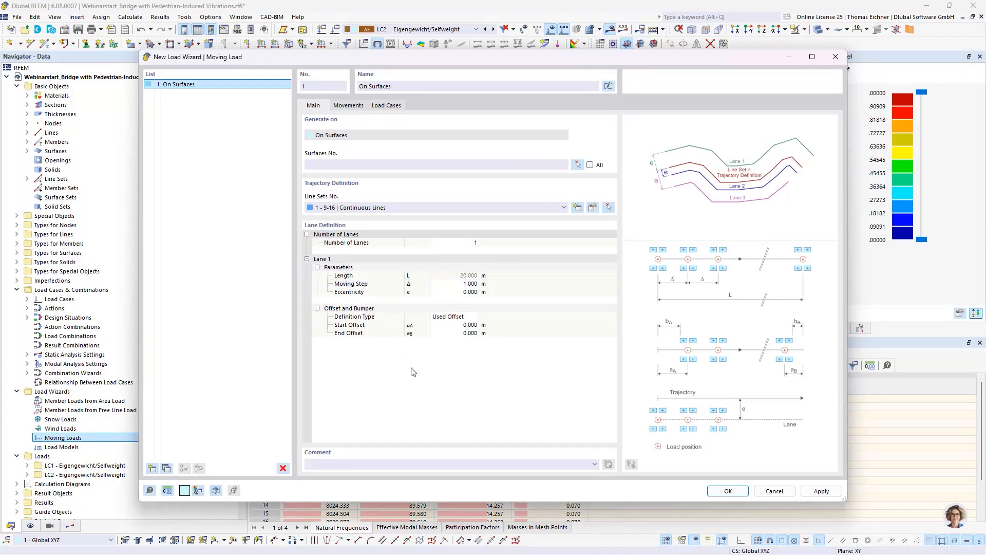
drag(472, 61, 502, 295)
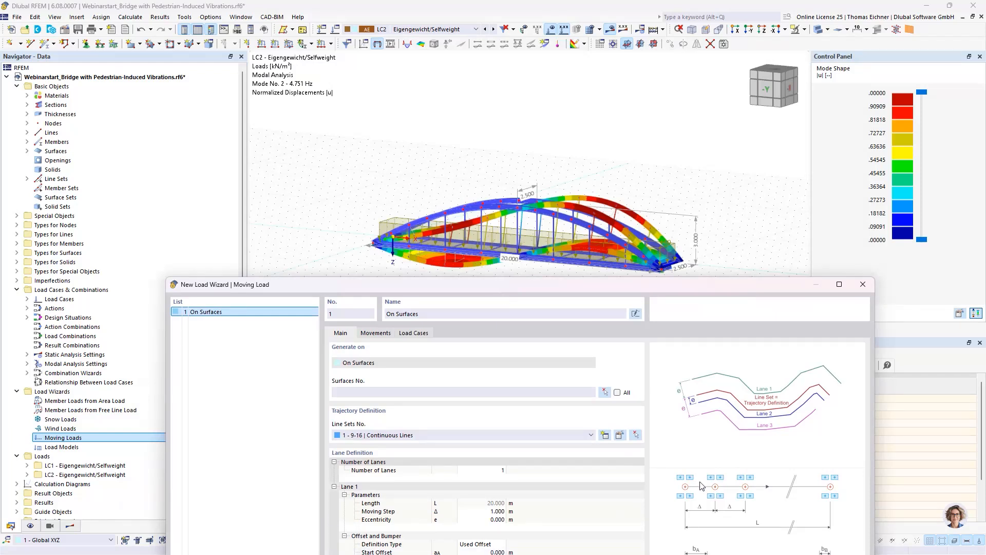
drag(599, 278, 553, 312)
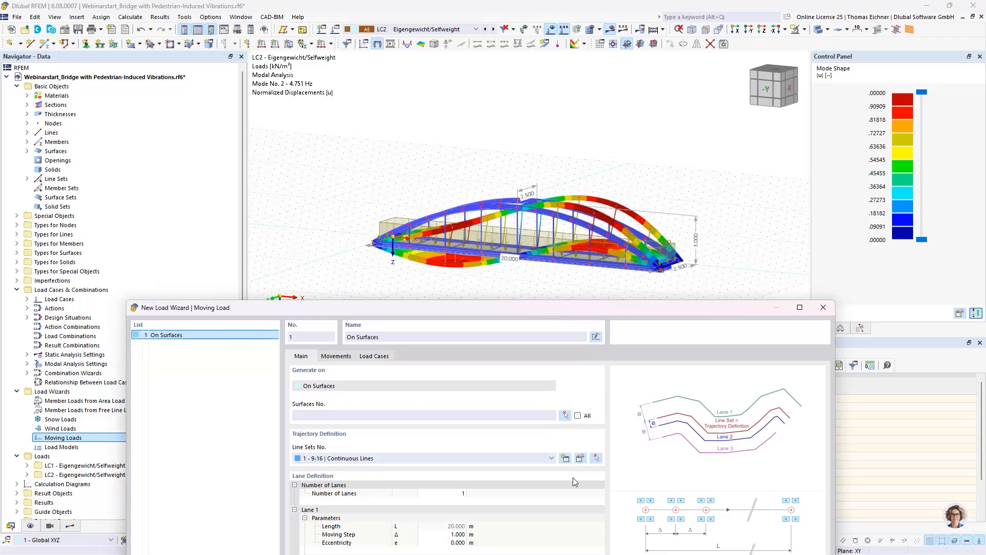
click(581, 458)
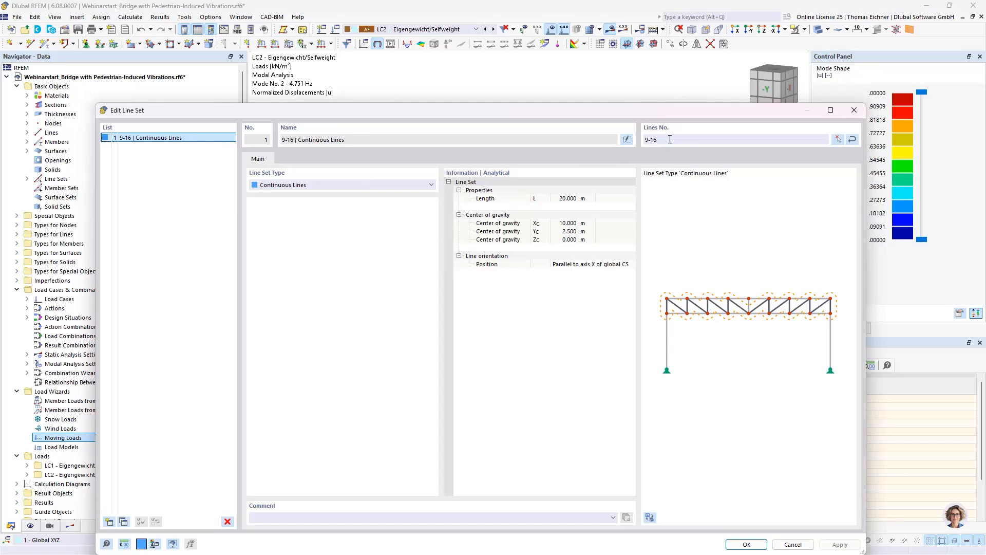
drag(669, 139, 642, 137)
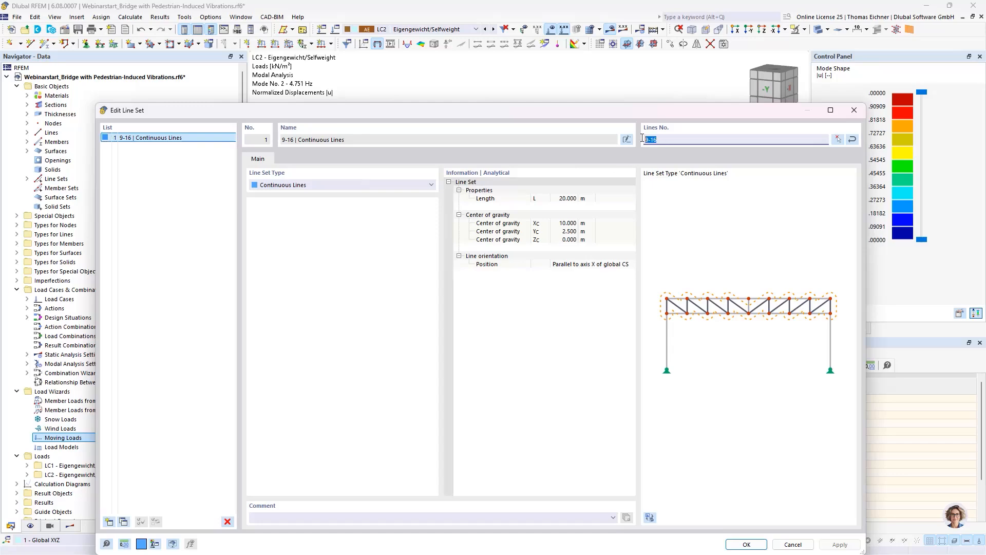
click(838, 140)
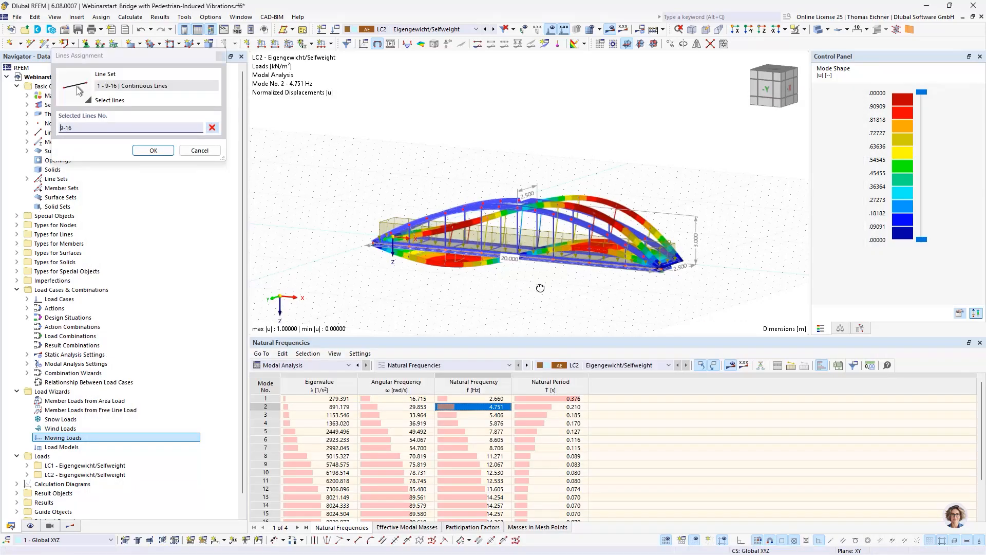
ctrl+middle_drag(541, 288, 542, 328)
scroll(614, 299, up, 4)
scroll(613, 298, down, 3)
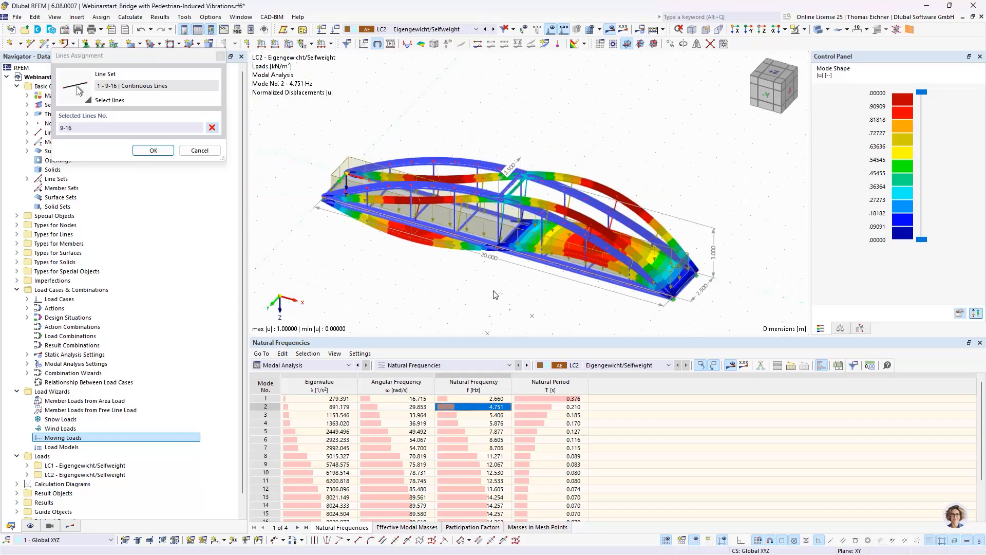
middle_drag(496, 286, 428, 262)
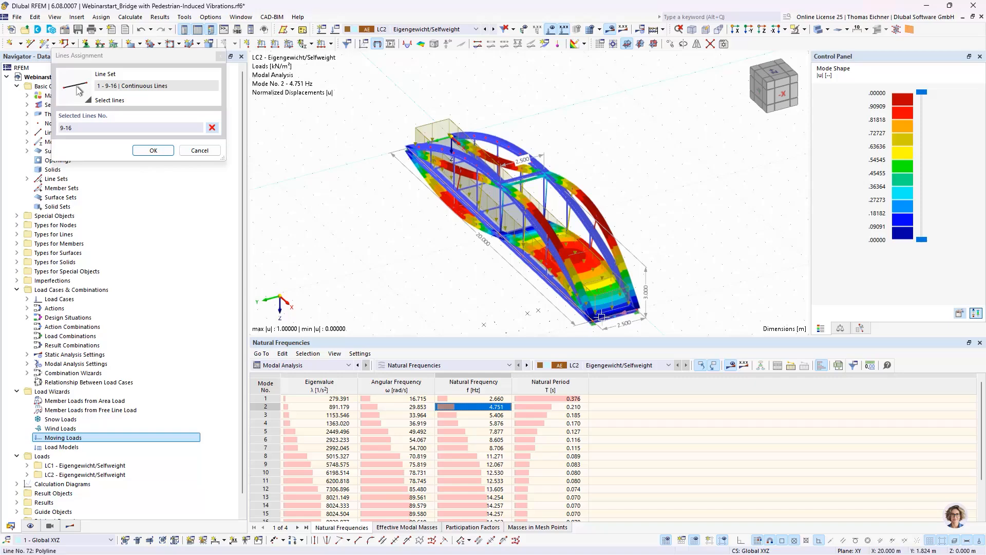
click(152, 151)
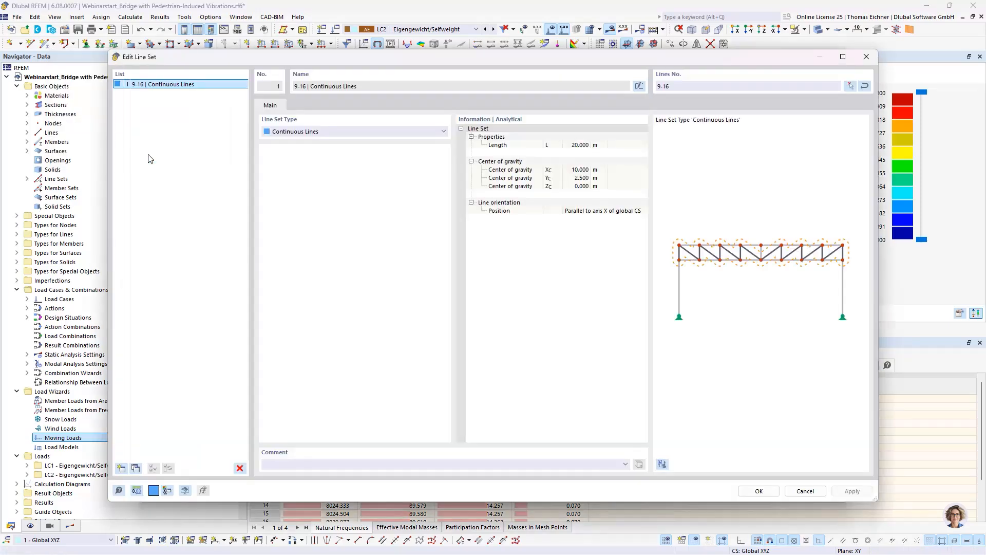
click(758, 491)
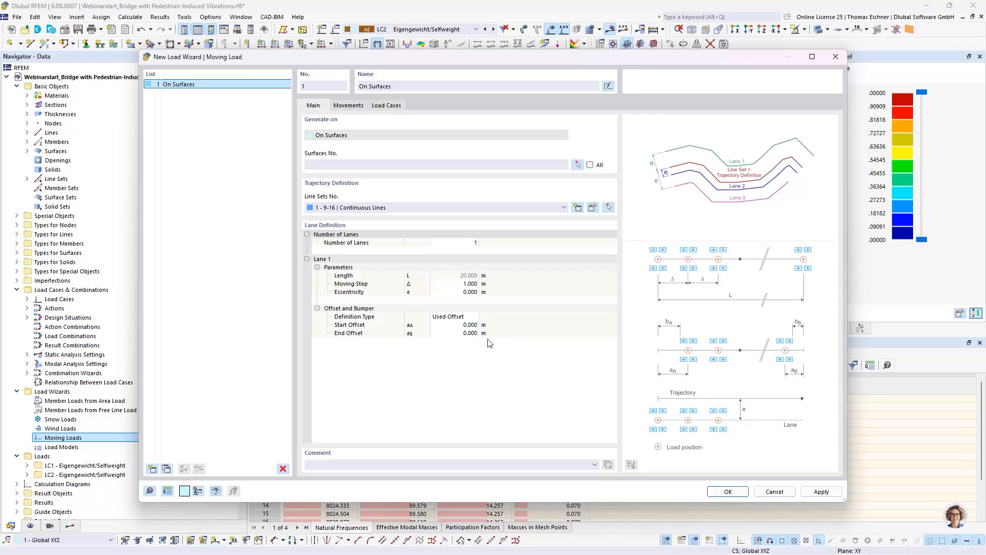
Set lane 1's moving step to 1.25 m and its eccentricity to 1.1 m in the moving load.
click(465, 283)
text(1,25)
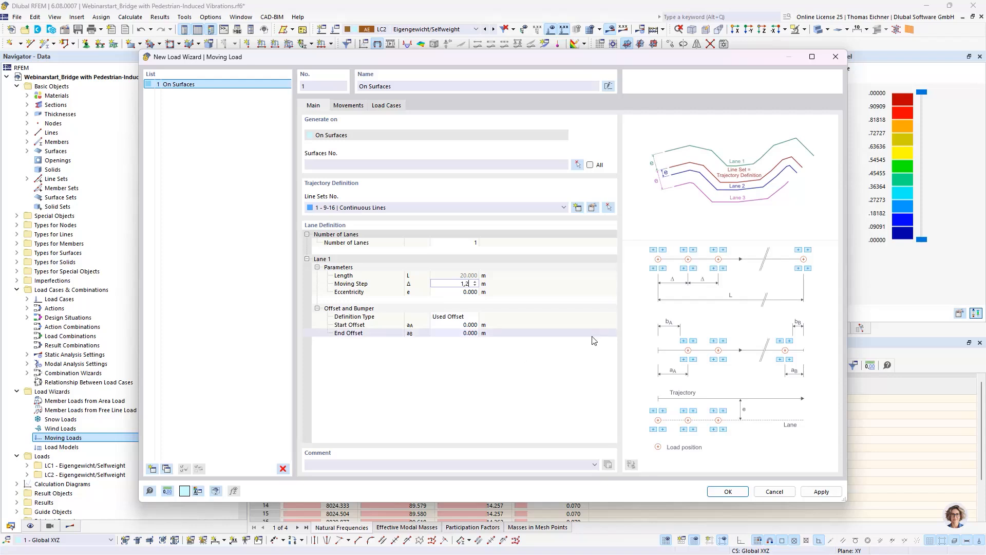
click(458, 292)
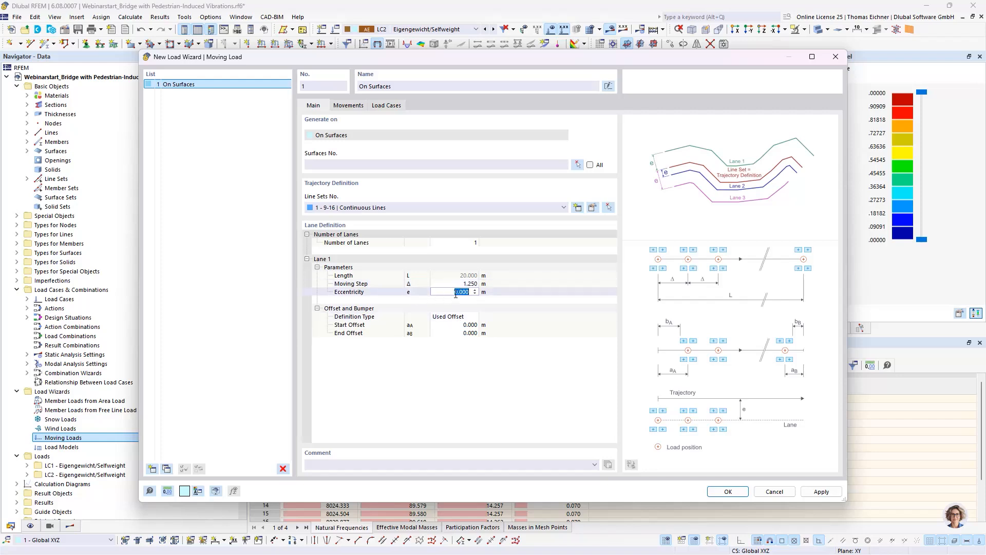
click(446, 292)
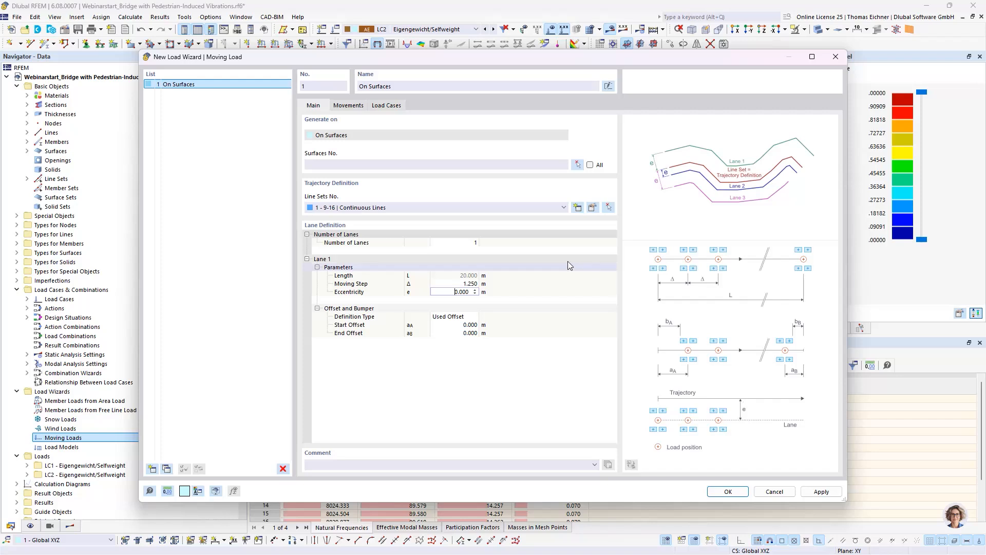
click(511, 297)
click(455, 292)
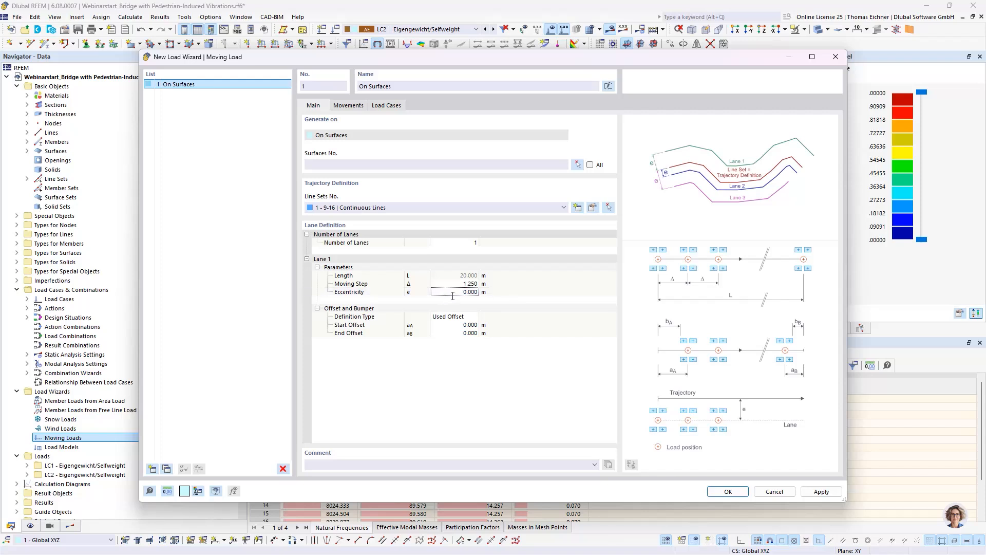
text(1,1)
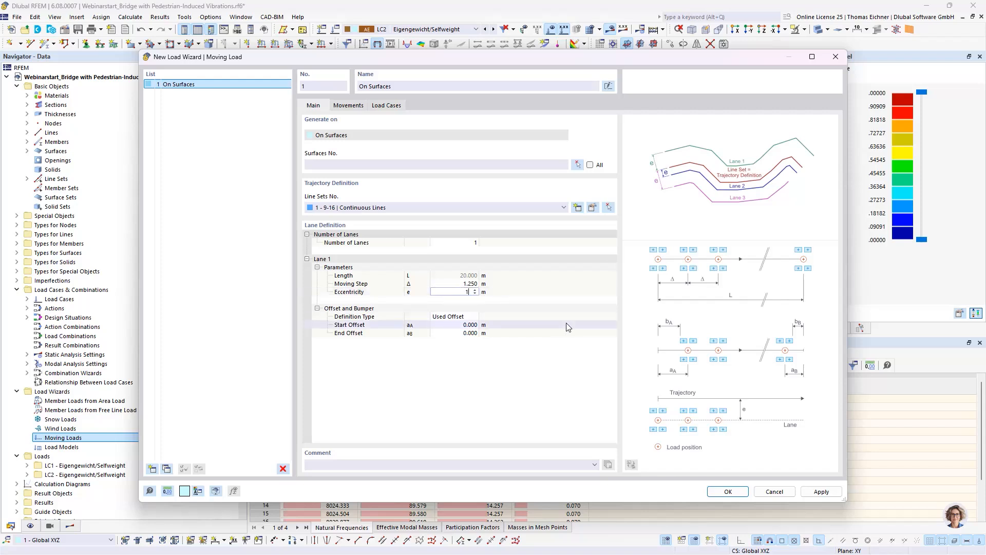
Set lane 1's start and end offsets to 0.625 m each and uncover the bridge model behind the moving load dialog.
click(467, 325)
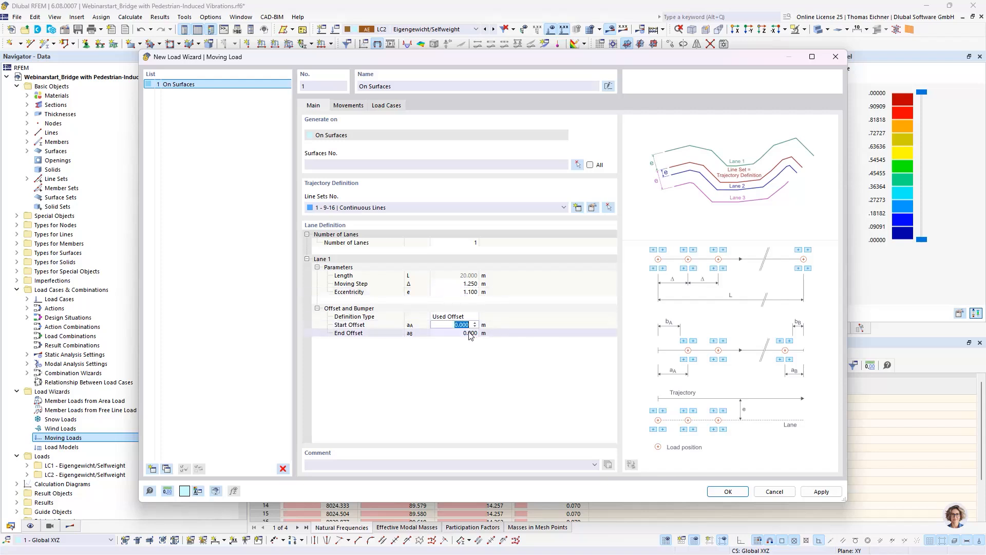
text(0.625)
click(468, 333)
text(0,6)
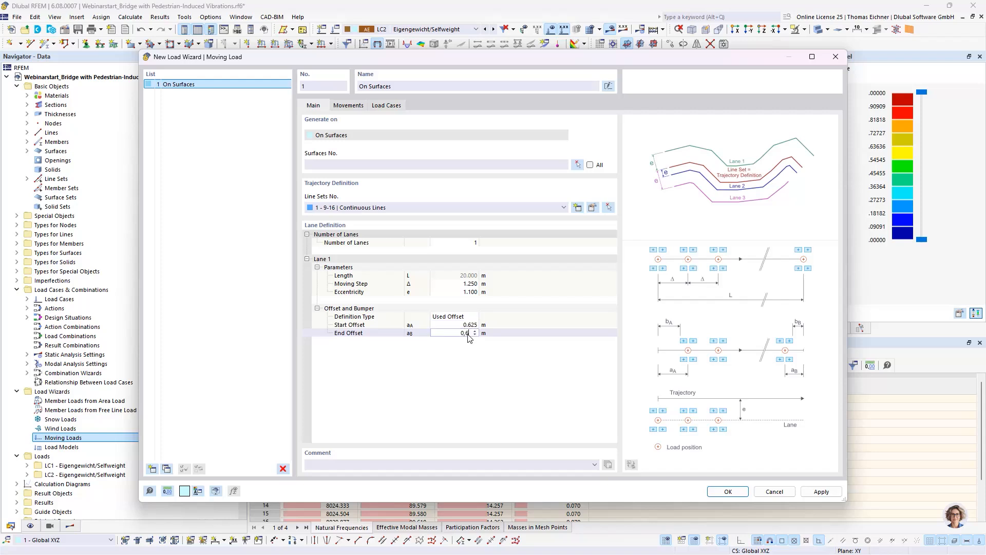
text(25)
click(456, 325)
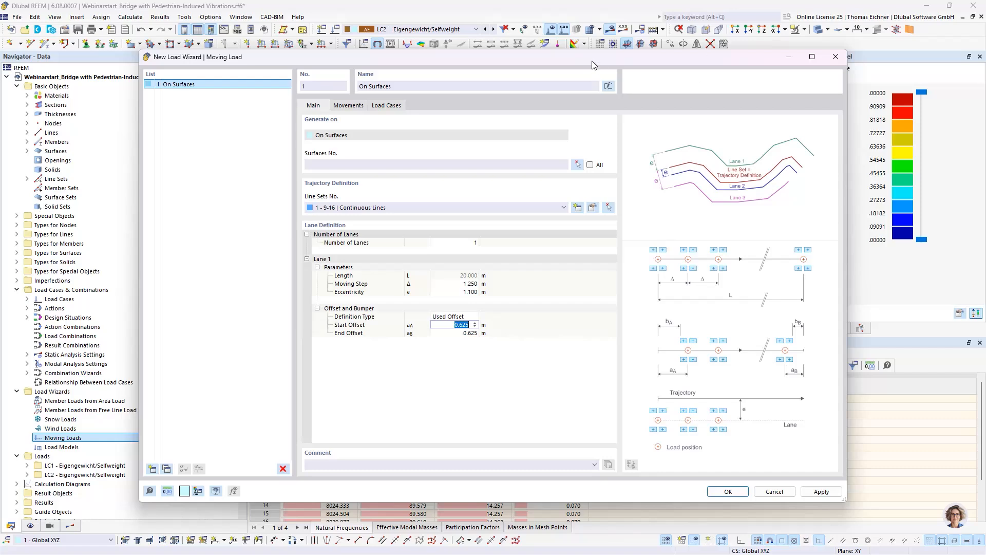
drag(593, 62, 574, 408)
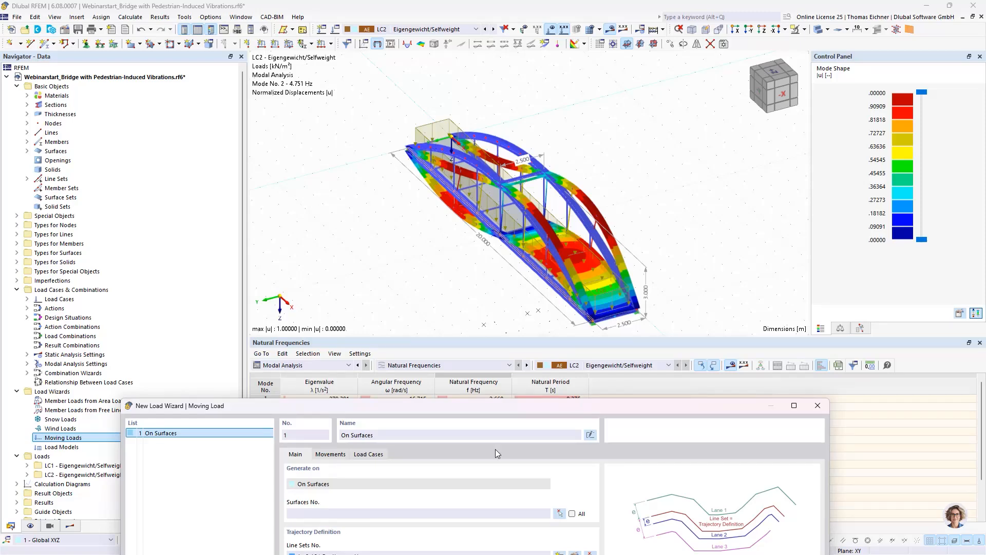
Assign the bridge deck surface 1 to the moving load by picking it in the model.
drag(507, 409, 477, 84)
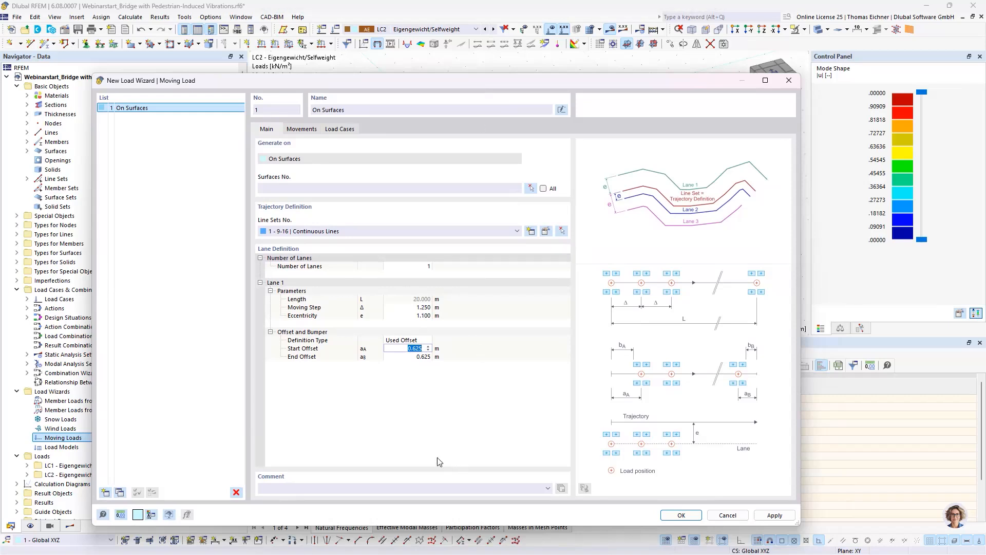
click(418, 356)
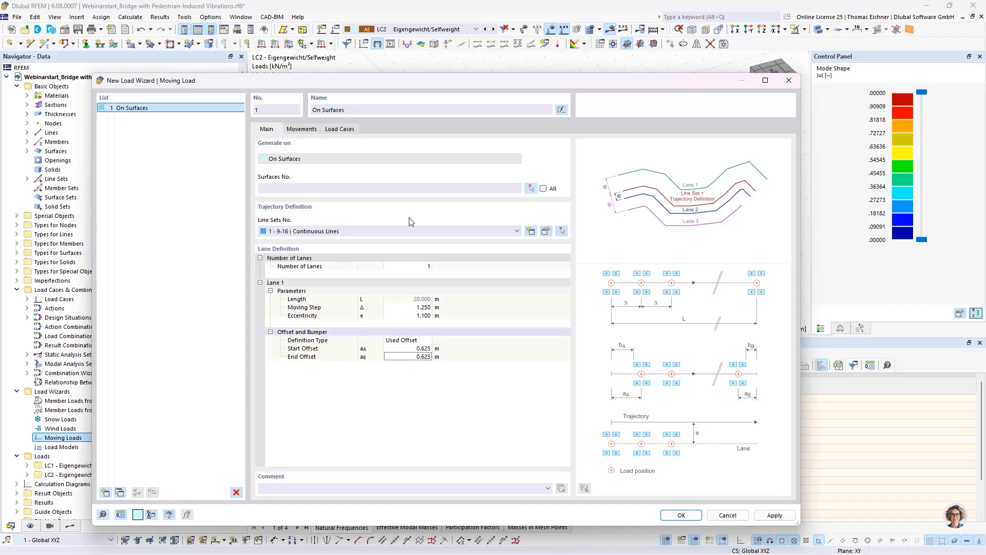
mouse_move(424, 83)
mouse_down()
mouse_move(434, 193)
mouse_move(434, 86)
mouse_up()
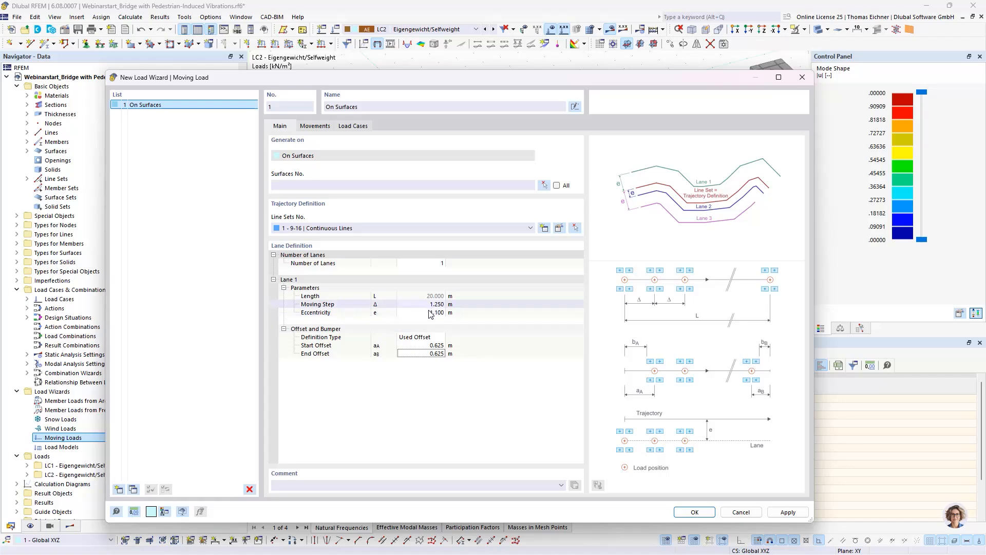
click(396, 184)
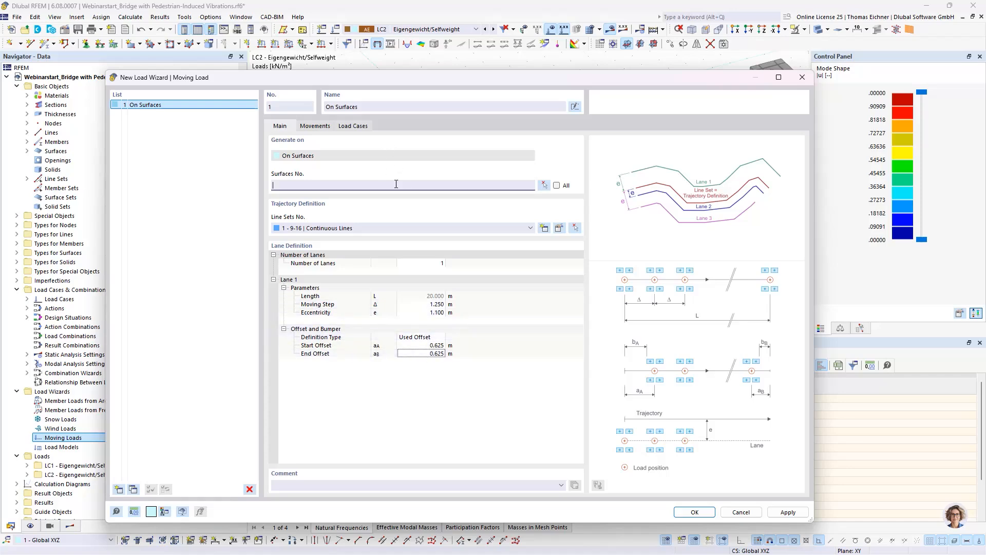
click(544, 184)
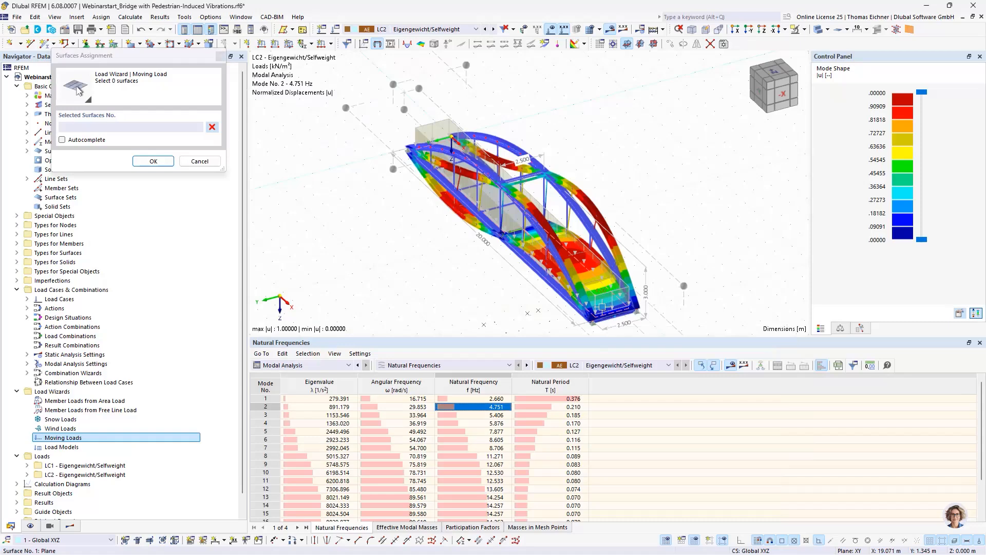
click(605, 315)
click(154, 161)
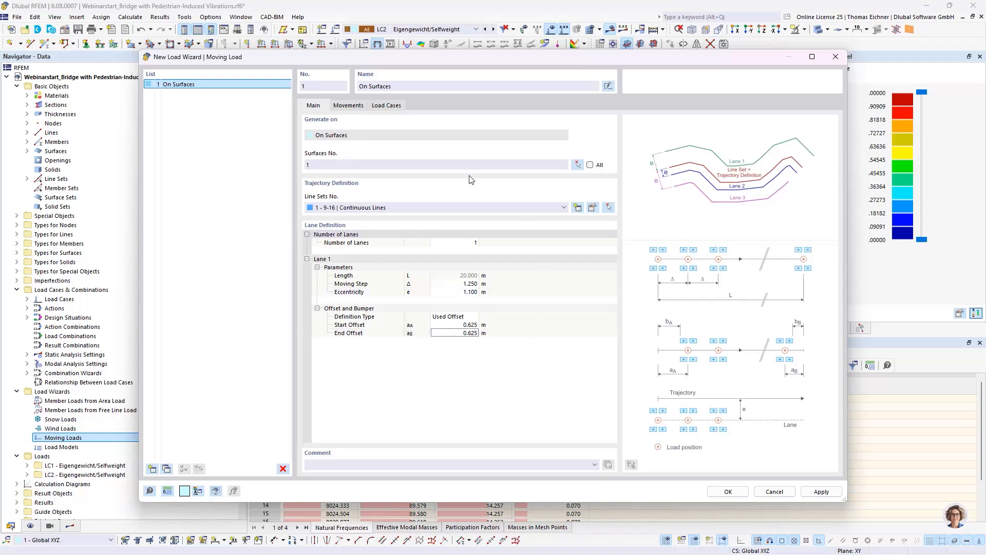
Assign Lane 1 to the first set of movements and start a new load model for it.
click(348, 106)
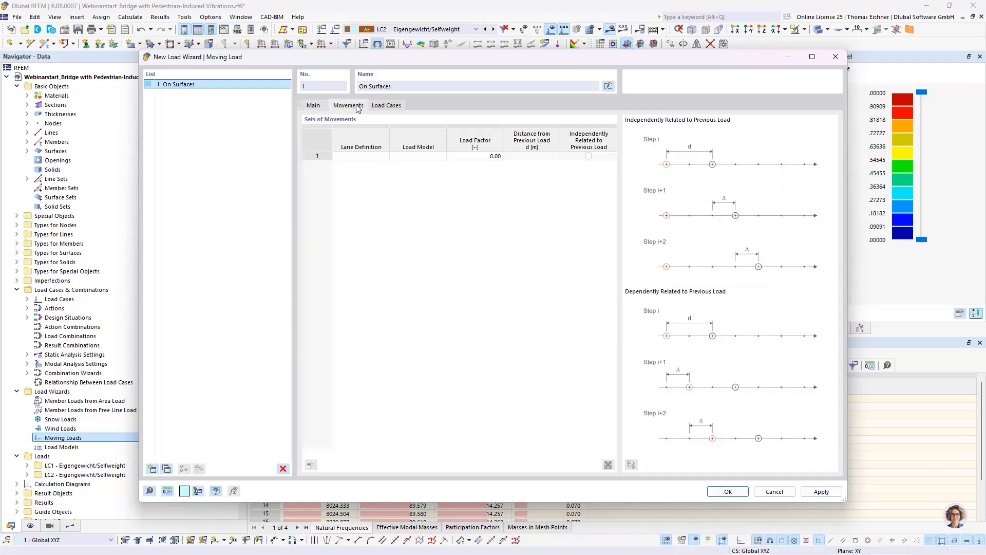
click(379, 158)
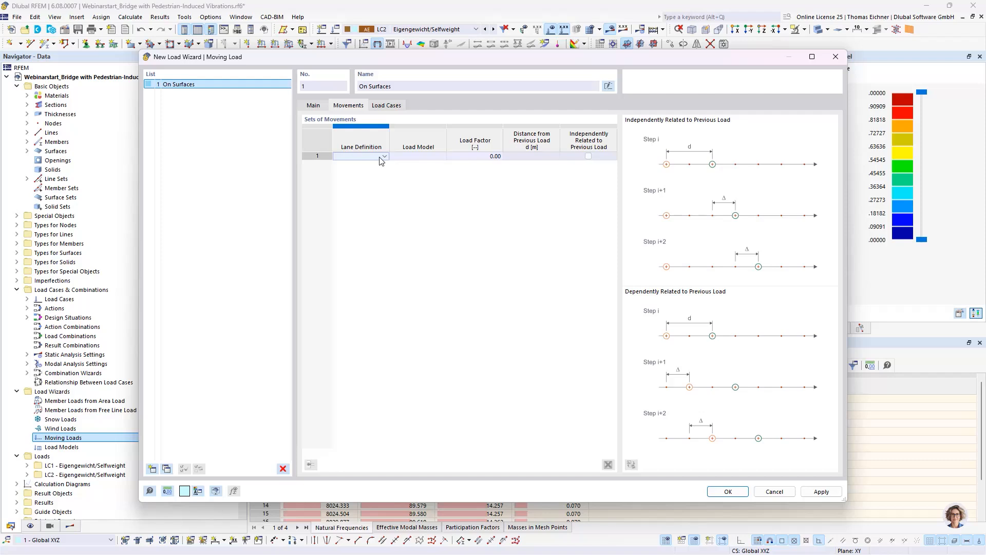
click(383, 157)
click(366, 164)
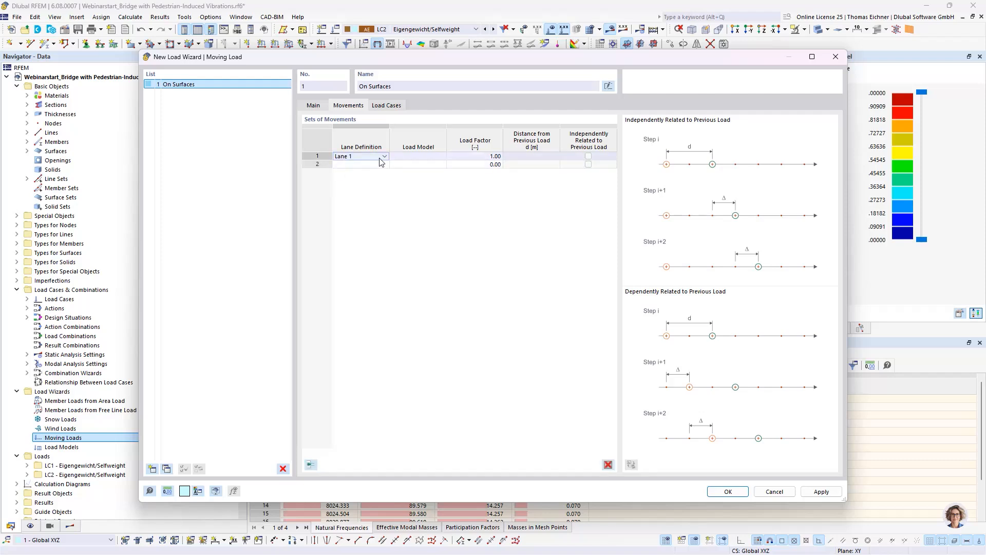
click(486, 156)
click(441, 158)
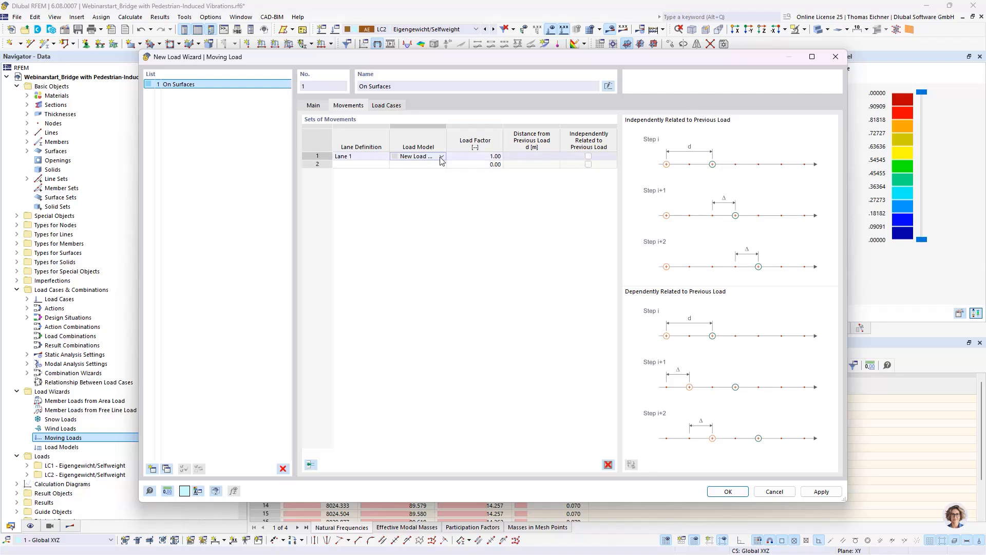
click(441, 161)
click(416, 168)
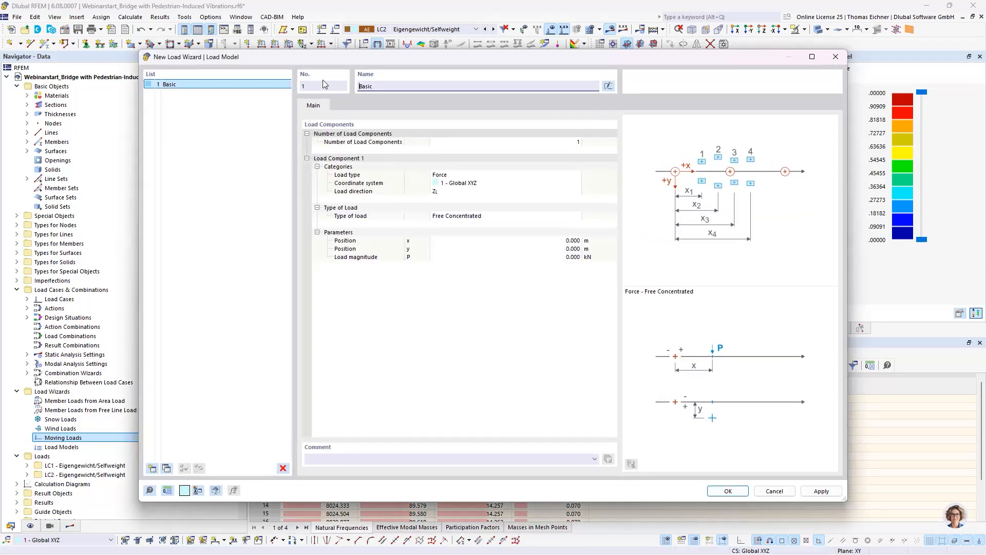
Name the load model Single Footwalker and set its load magnitude to 1 kN.
double_click(381, 90)
text(Single Footwalker)
click(513, 257)
click(514, 257)
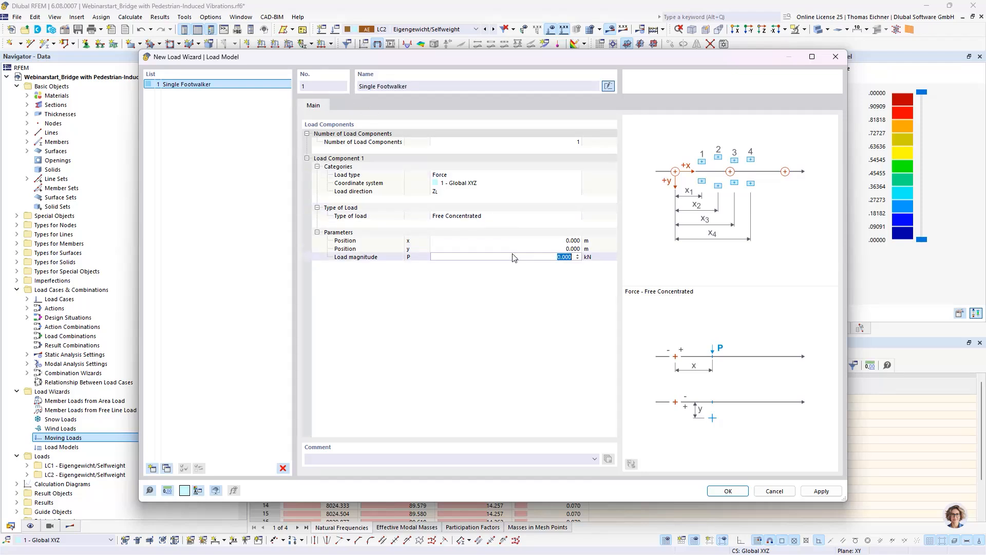
text(1)
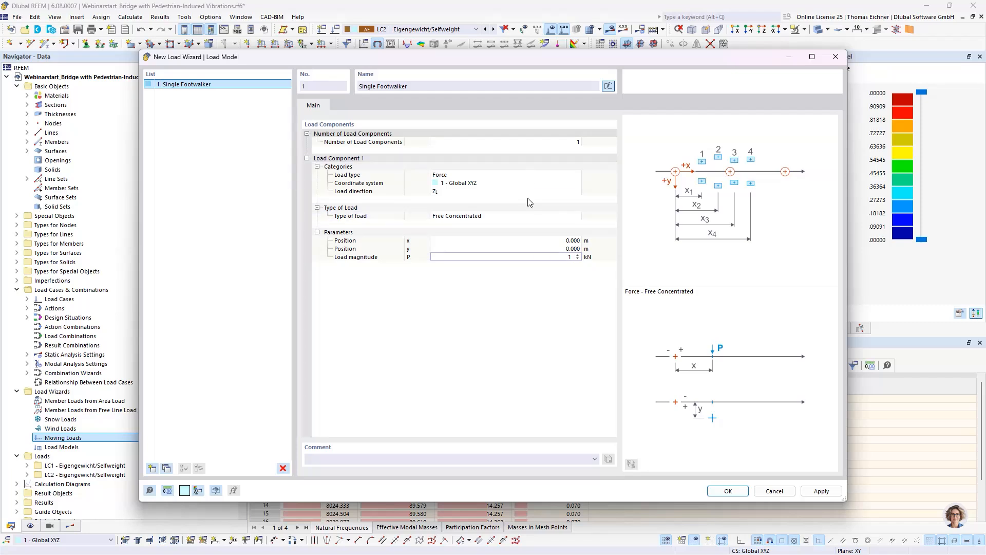
click(524, 215)
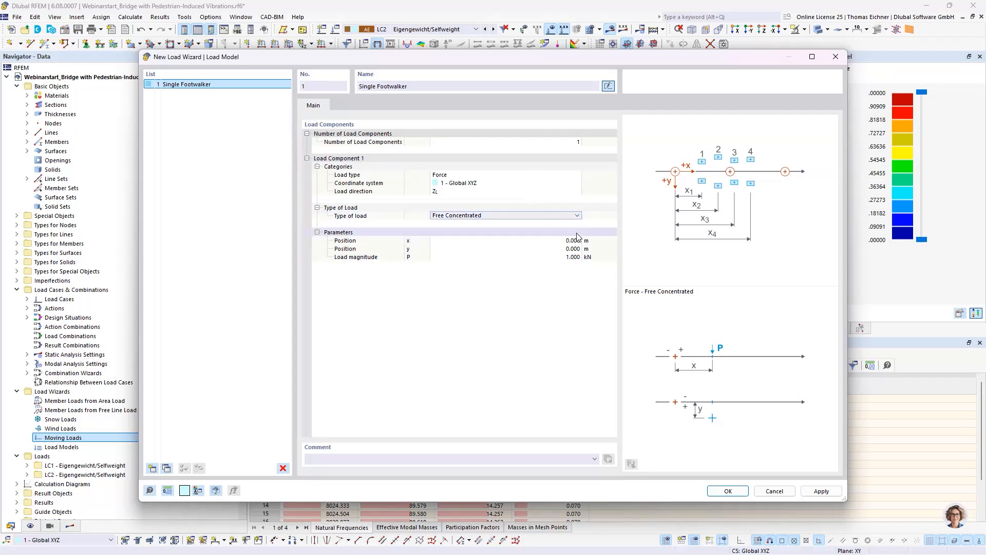
Review the load magnitude and available load types, keep Free Concentrated, and accept the Single Footwalker load model.
click(565, 257)
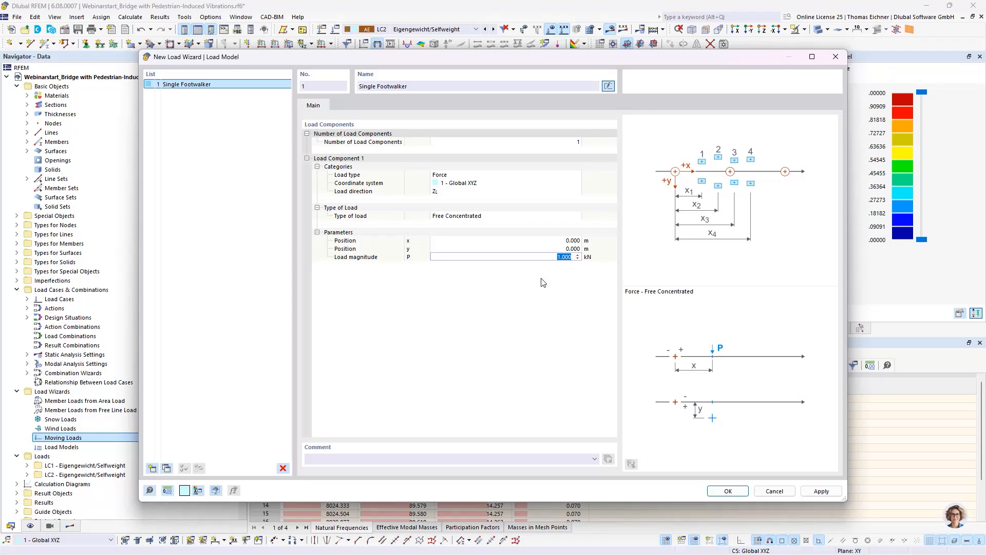
click(548, 256)
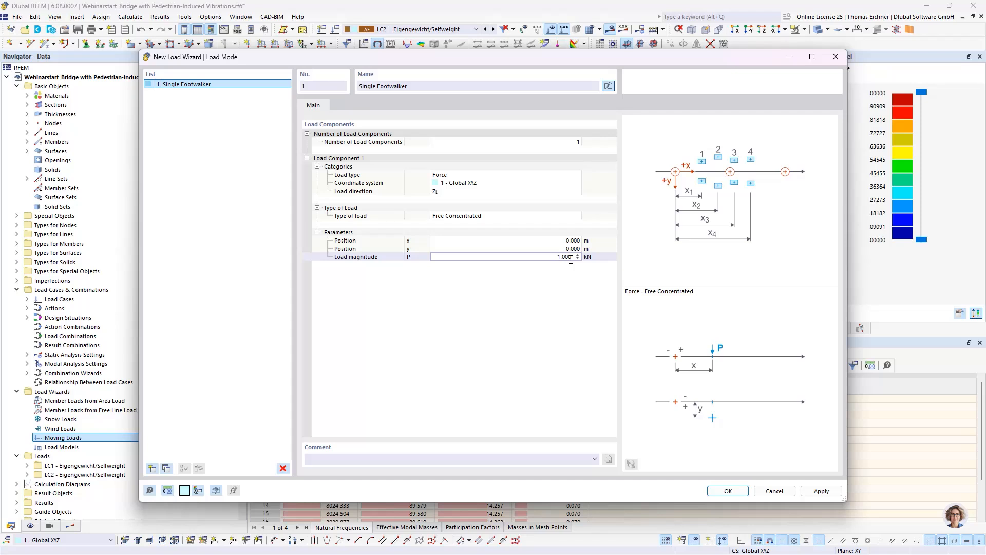
double_click(562, 261)
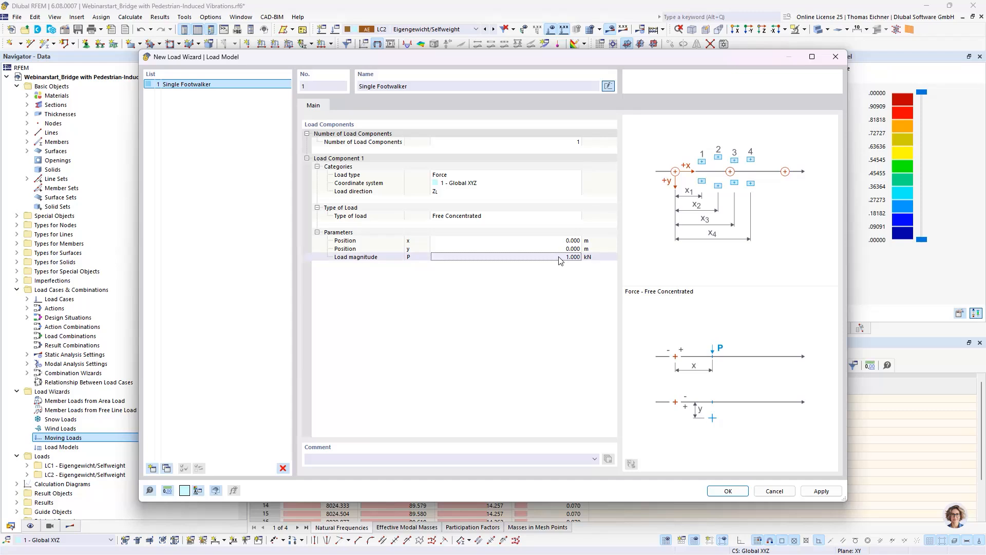
key(Return)
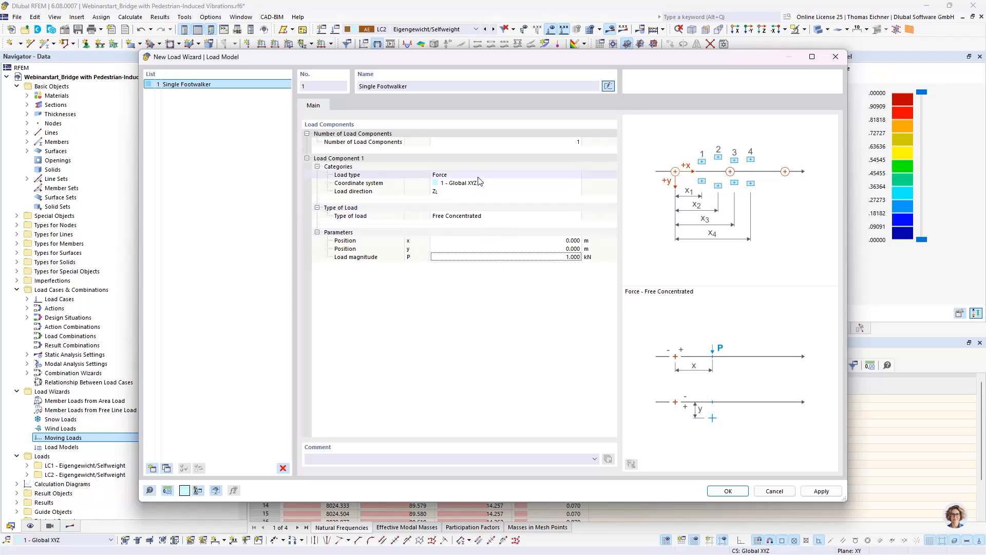
click(479, 216)
click(504, 217)
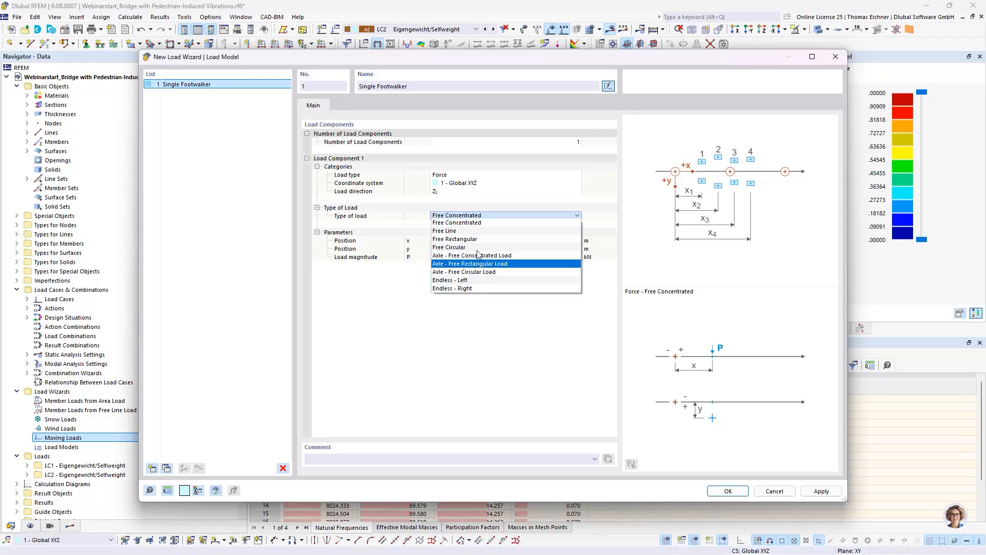
click(452, 216)
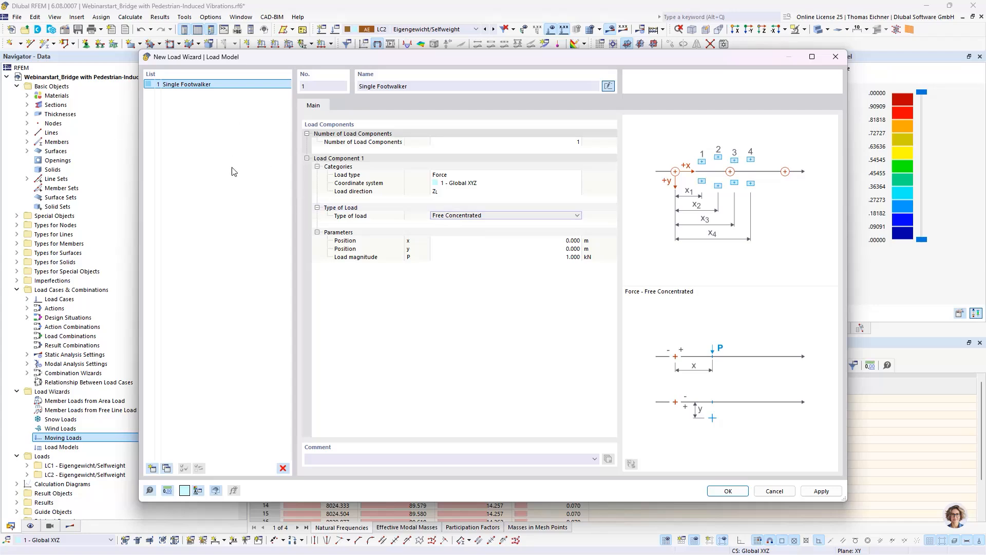
click(731, 491)
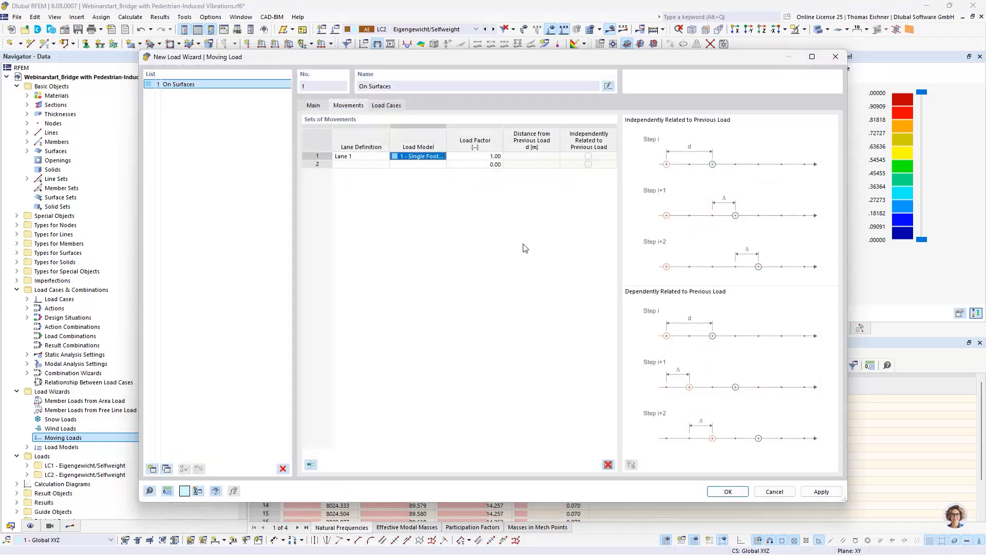
Rename the moving load as Right Foot and duplicate it.
click(313, 105)
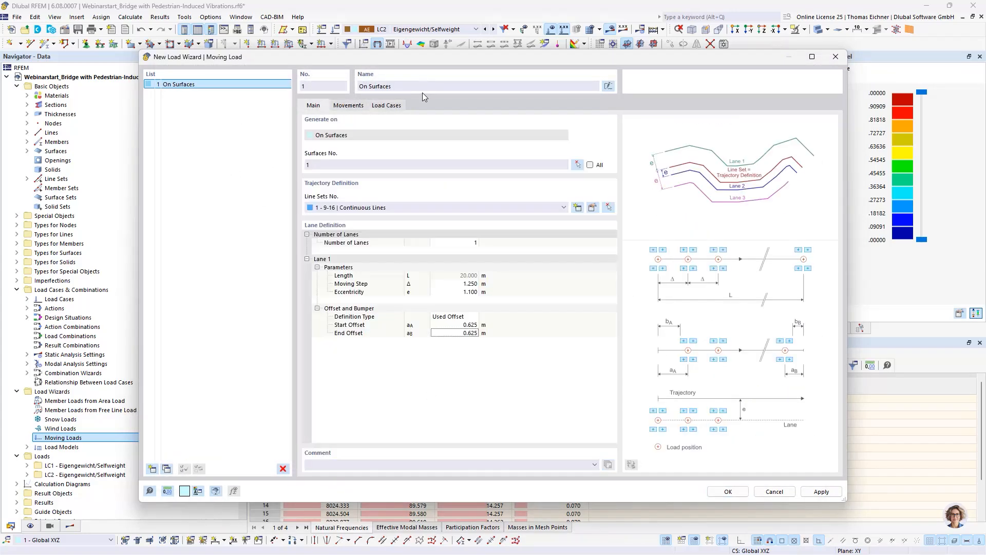
text(Right Foot)
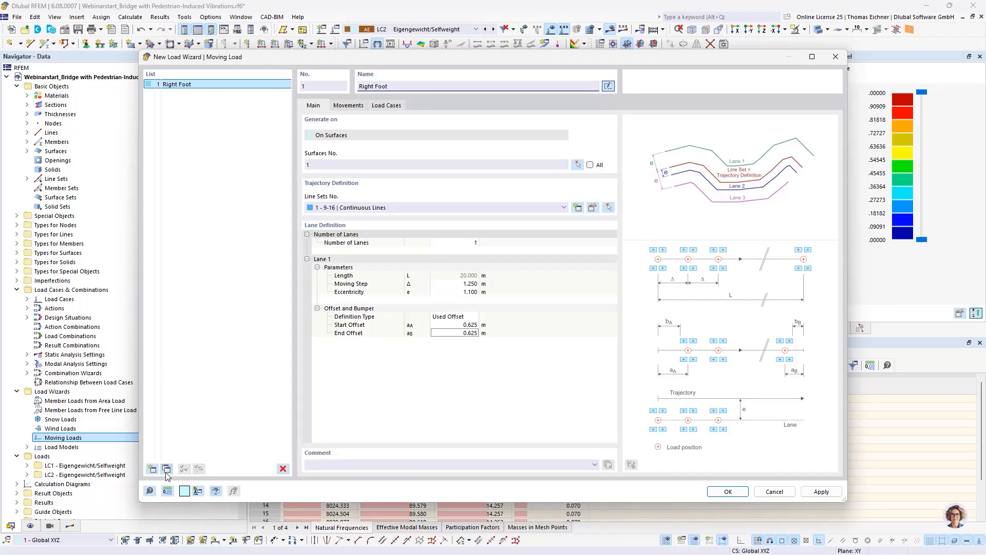
click(165, 472)
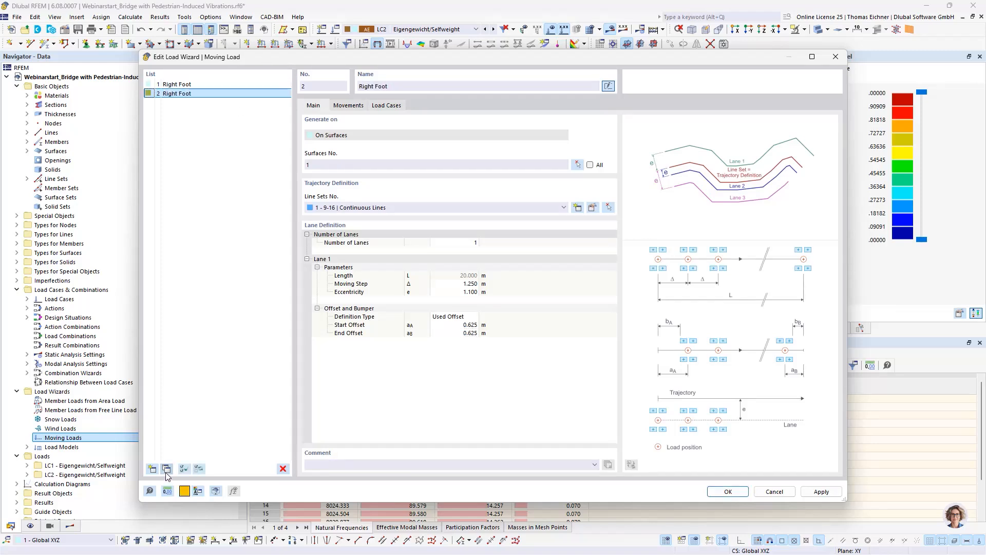
Set the action category of the first Right Foot moving load's generated load cases to Seismic actions.
click(221, 84)
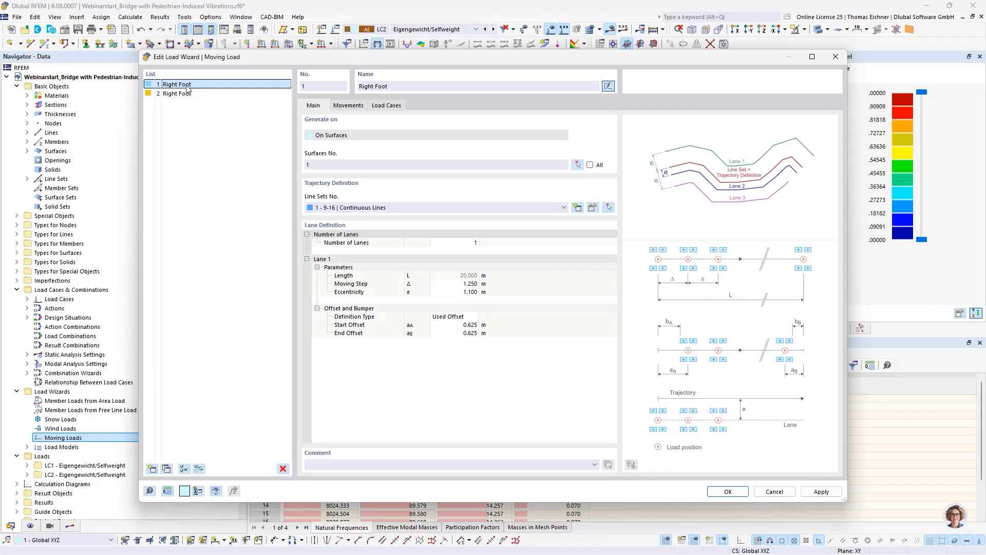
click(385, 107)
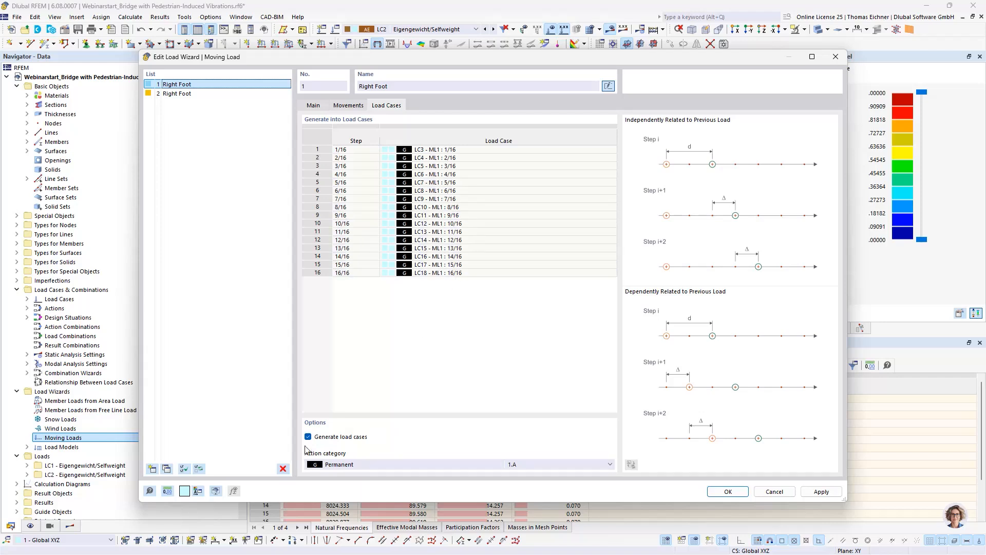
click(339, 464)
scroll(348, 451, down, 1)
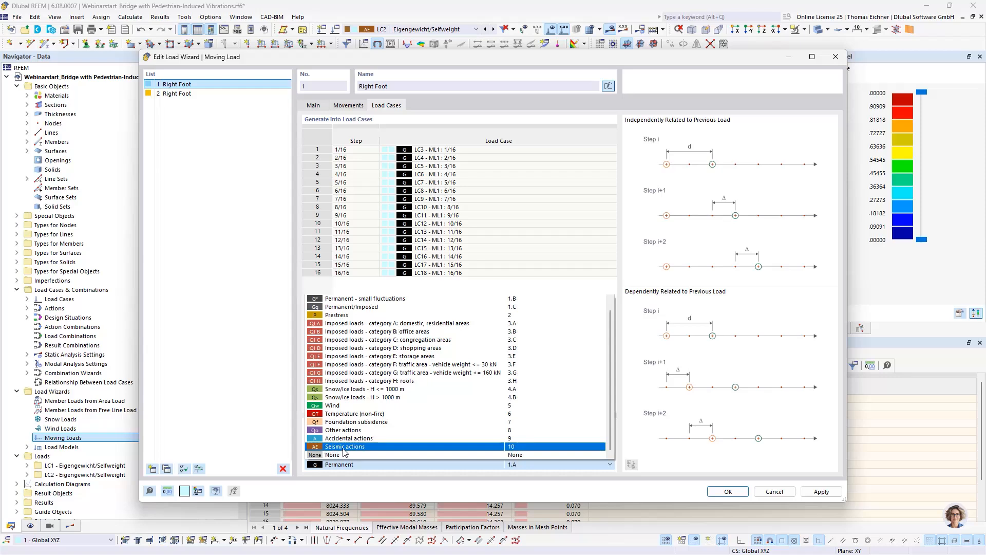
click(344, 447)
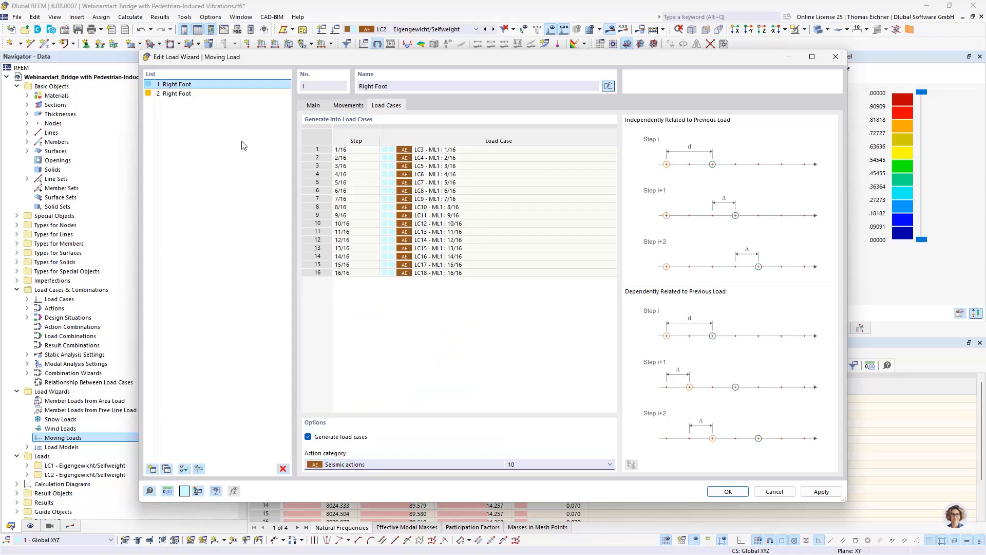
click(437, 316)
mouse_move(539, 57)
mouse_down()
mouse_move(528, 175)
mouse_move(542, 56)
mouse_up()
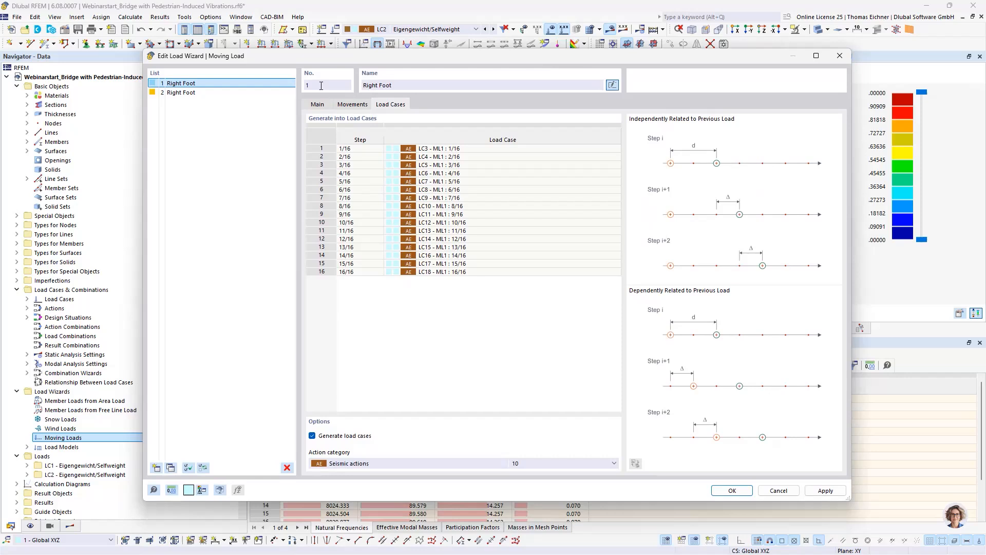
Rename the duplicated moving load 2 as Left Foot and return to its main lane settings.
click(178, 93)
double_click(371, 84)
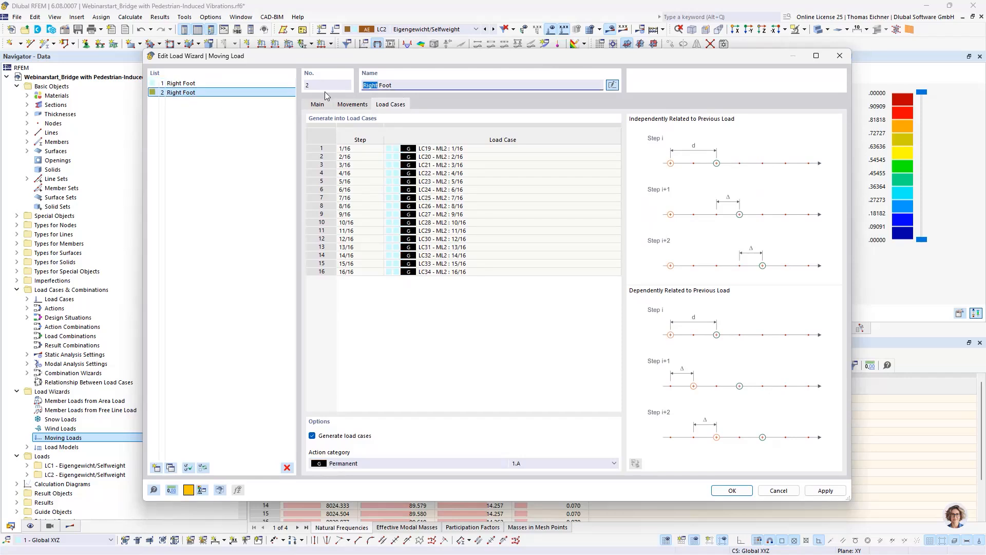
text(Left)
key(ctrl+shift+Tab)
key(ctrl+shift+Tab)
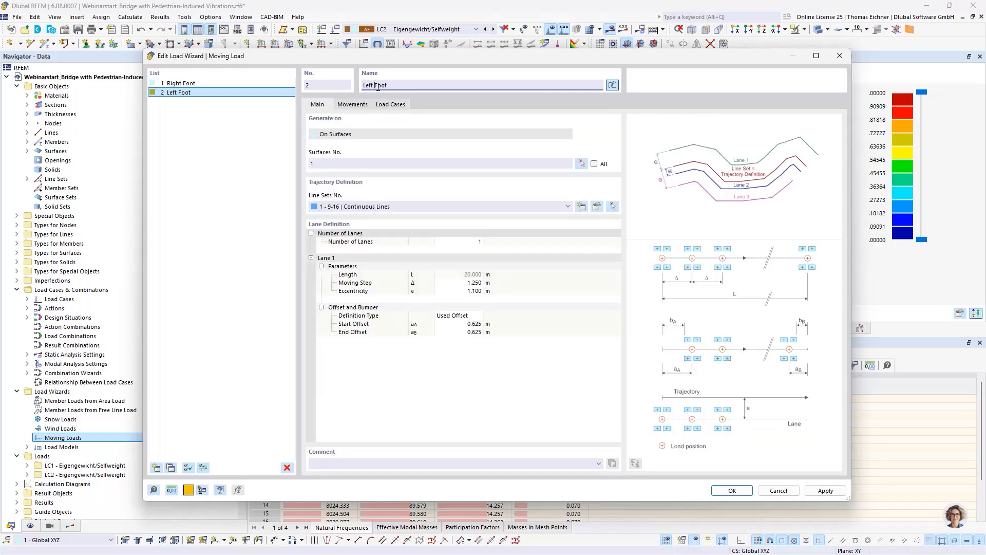
click(352, 105)
click(321, 106)
Set the eccentricity of the Left Foot moving load's lane to 1.4 m after checking it against the Right Foot lane.
click(459, 283)
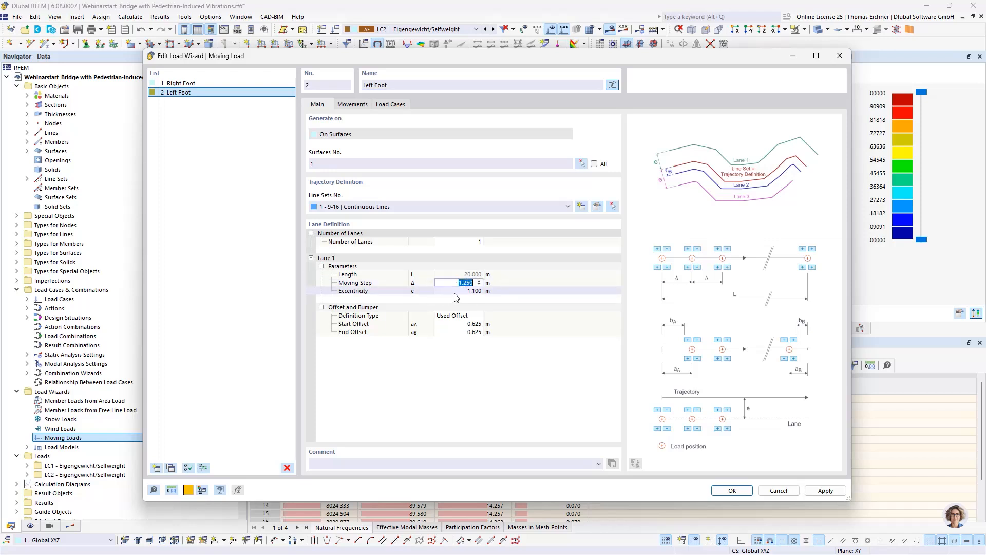
key(Tab)
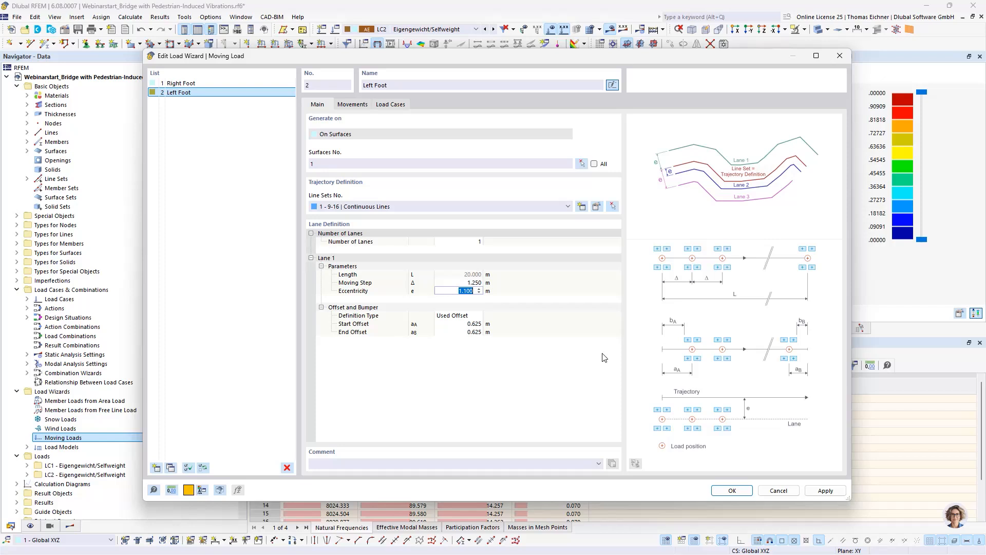
click(460, 324)
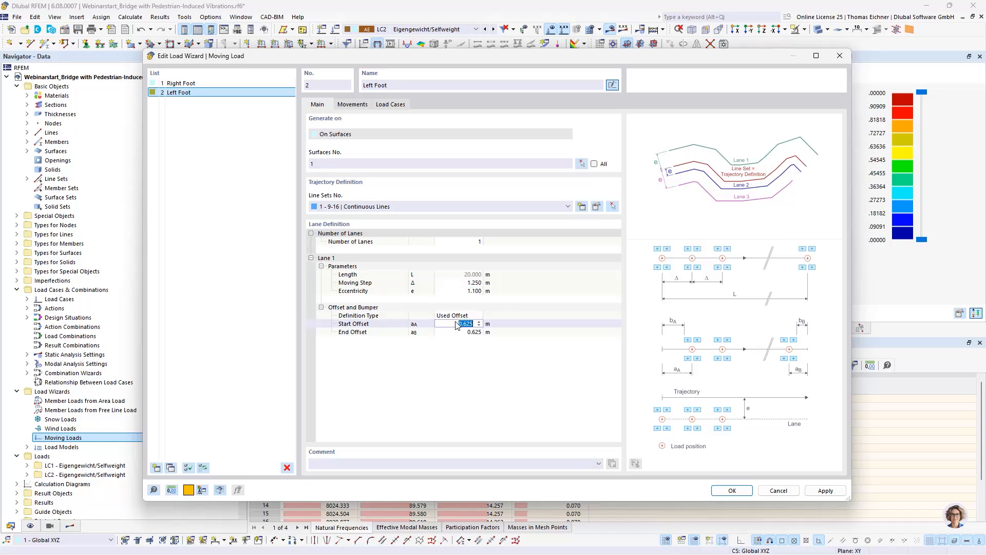
click(458, 290)
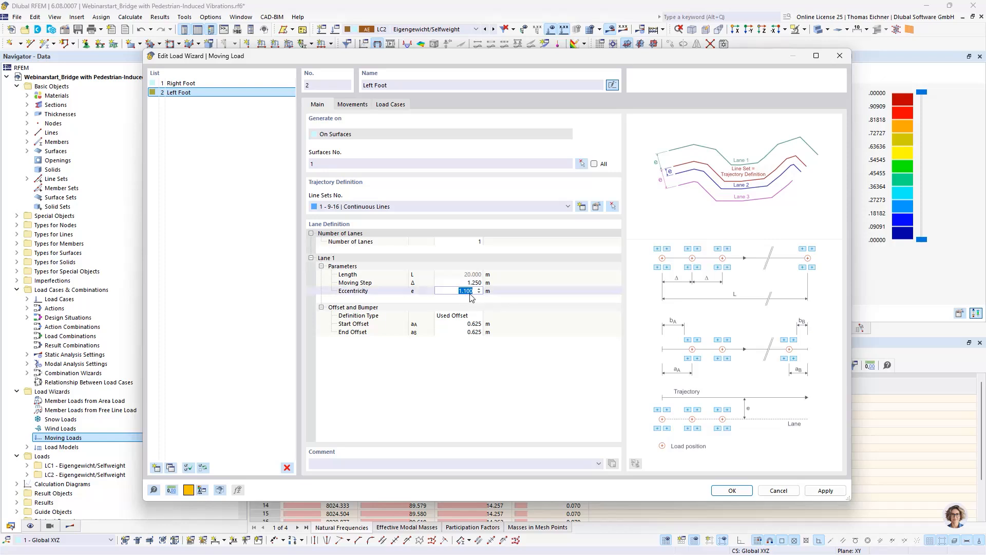
click(468, 291)
click(208, 83)
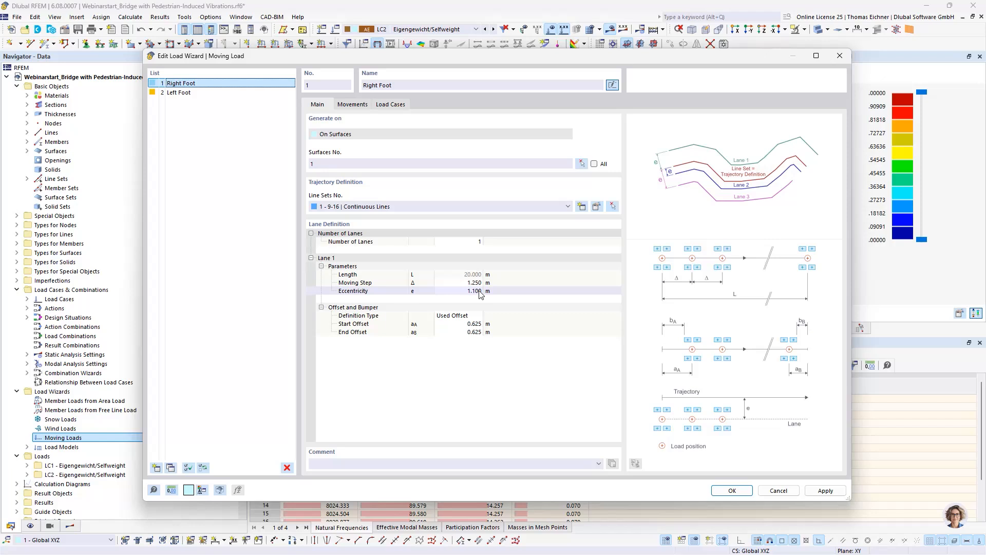
click(239, 93)
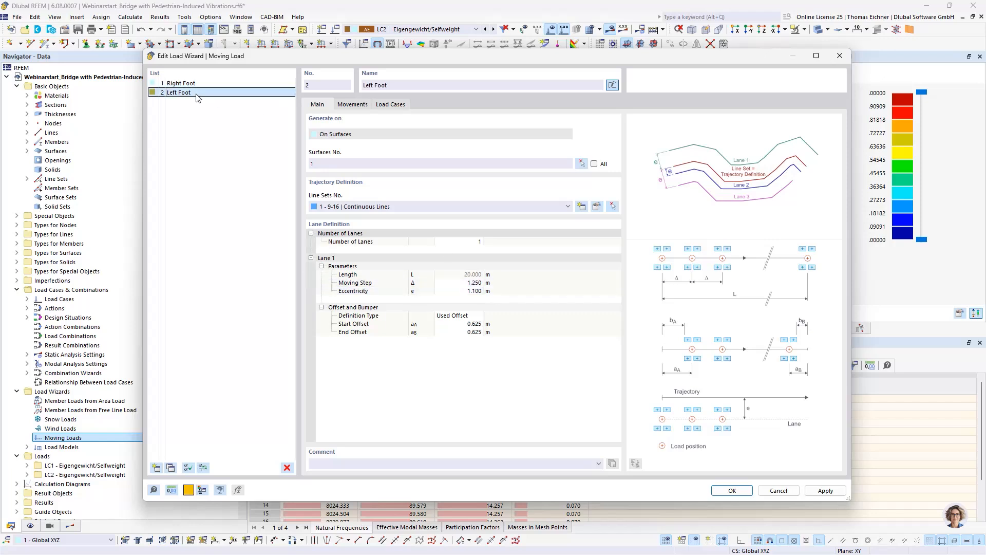
click(483, 290)
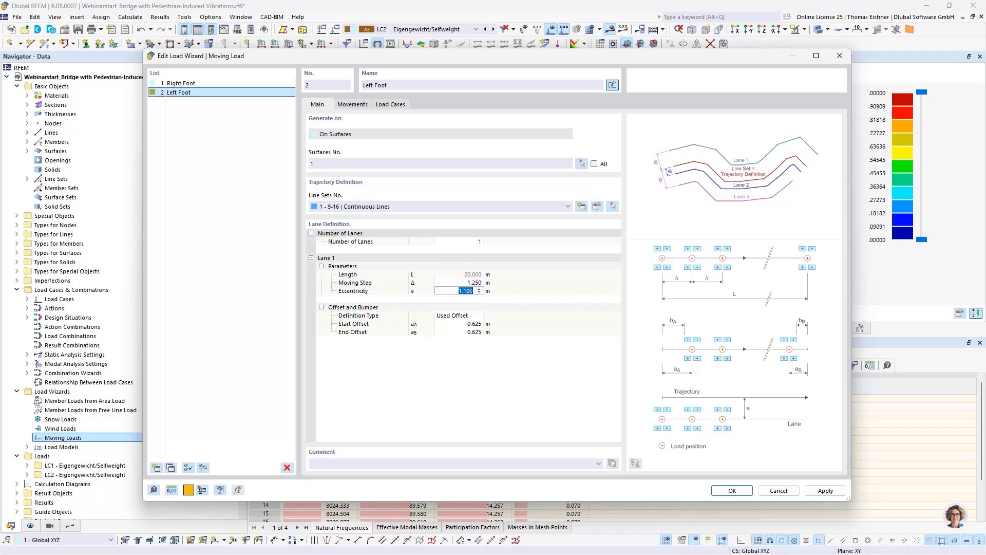
text(1.4)
click(475, 324)
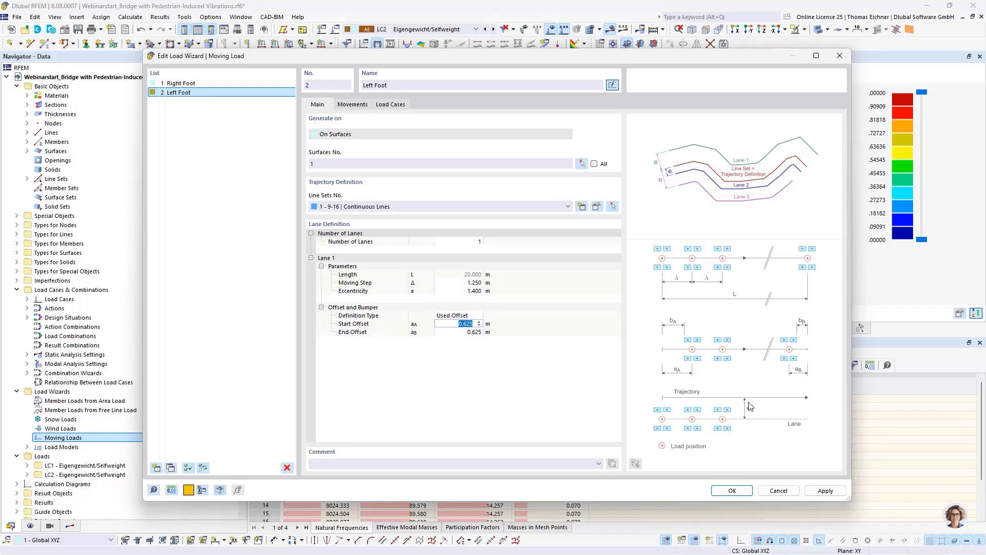
click(464, 291)
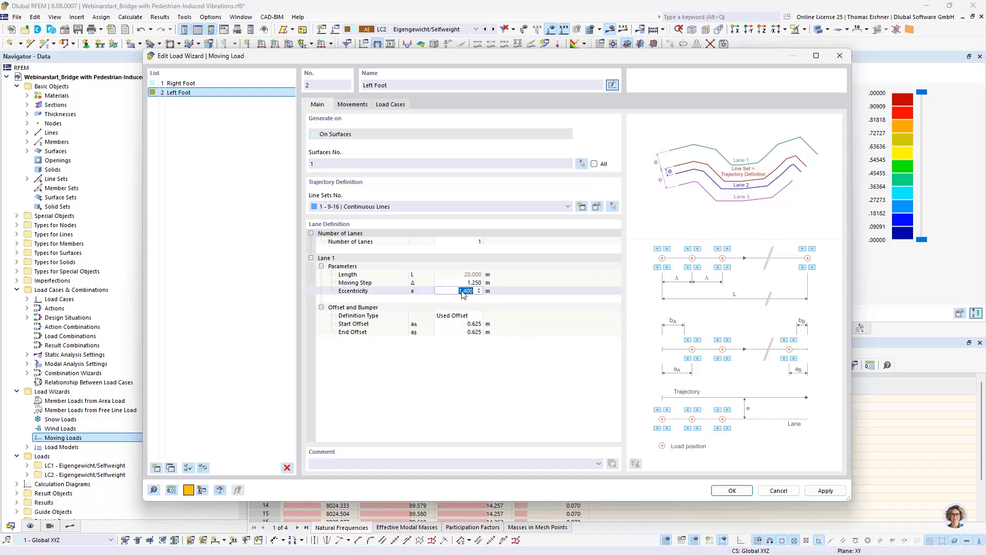
Set both the start offset and the end offset of the Left Foot lane to 1.25 m.
click(459, 324)
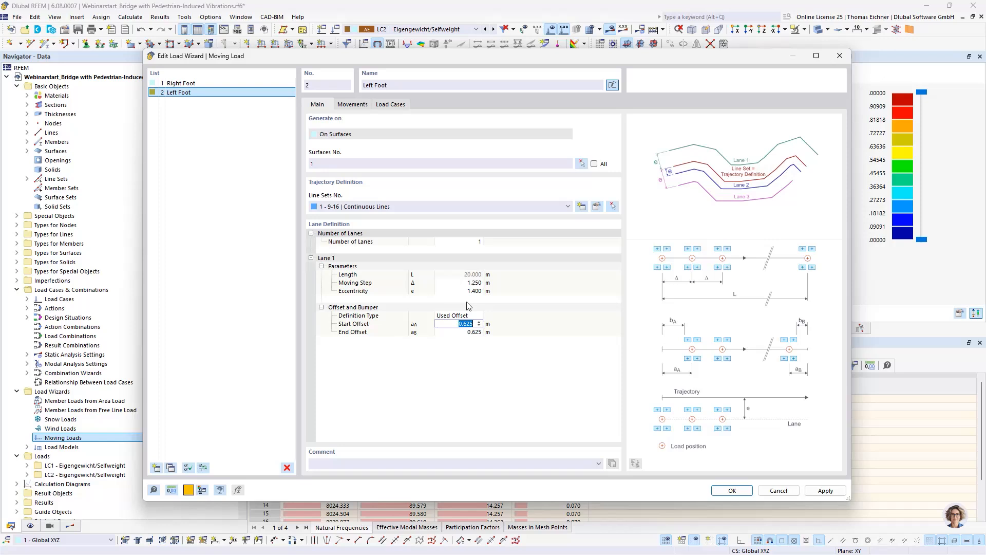
text(1,25)
click(465, 332)
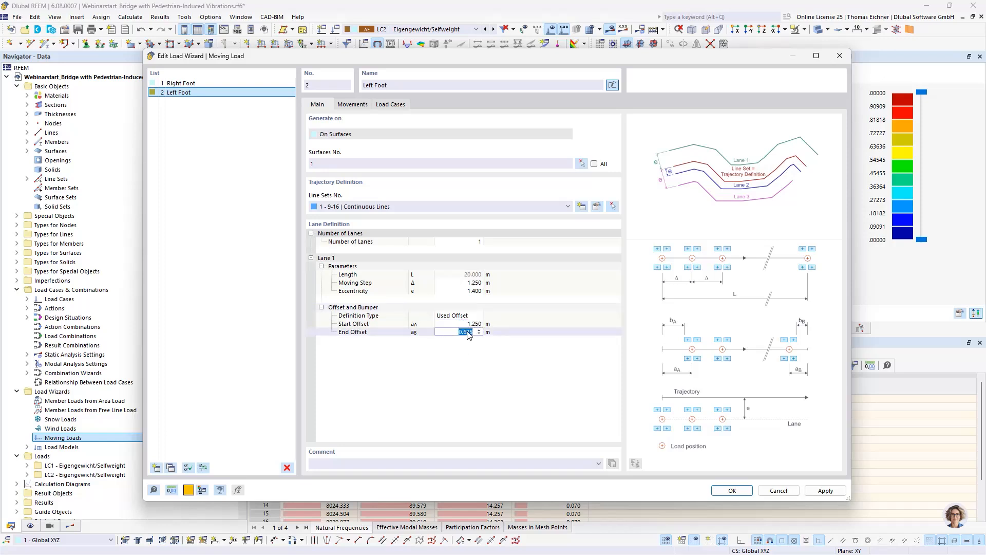
text(1,25)
click(465, 324)
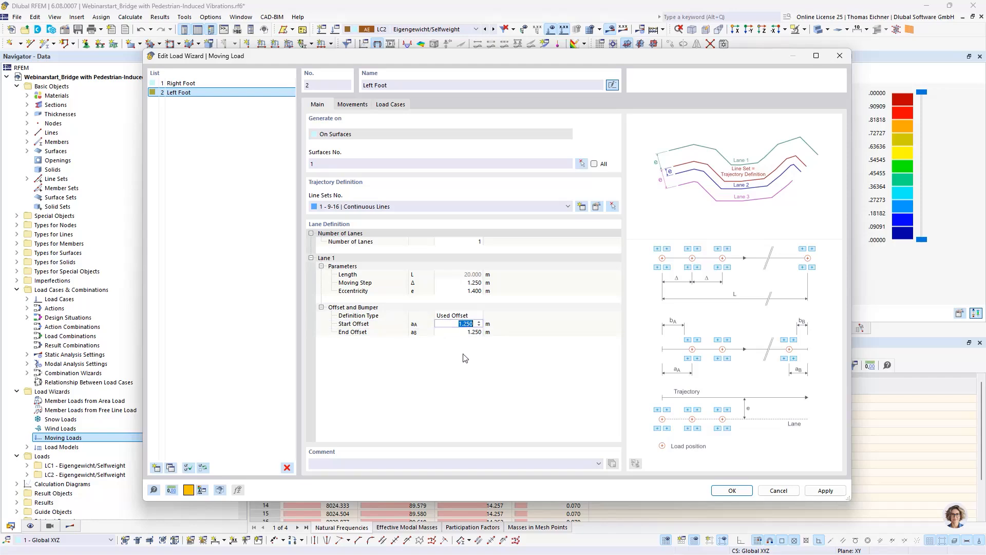
click(464, 354)
drag(578, 59, 548, 266)
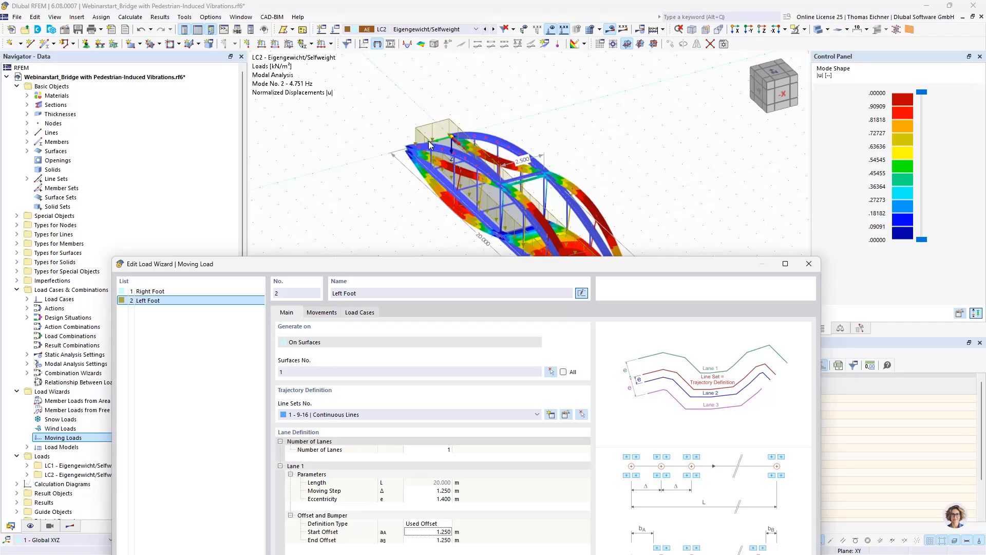
drag(455, 263, 457, 110)
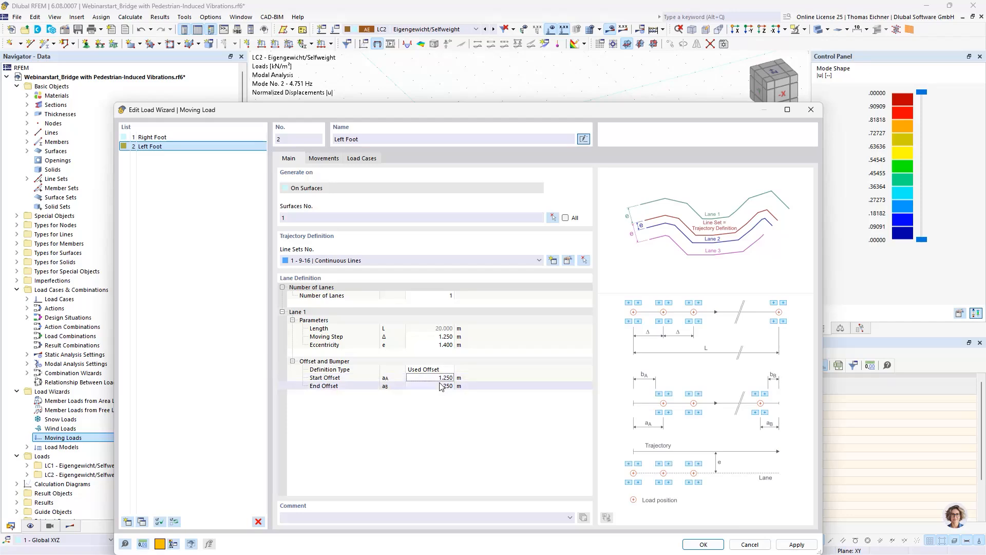
Set the action category of the Left Foot moving load's generated load cases to Seismic actions and accept both moving loads.
click(369, 158)
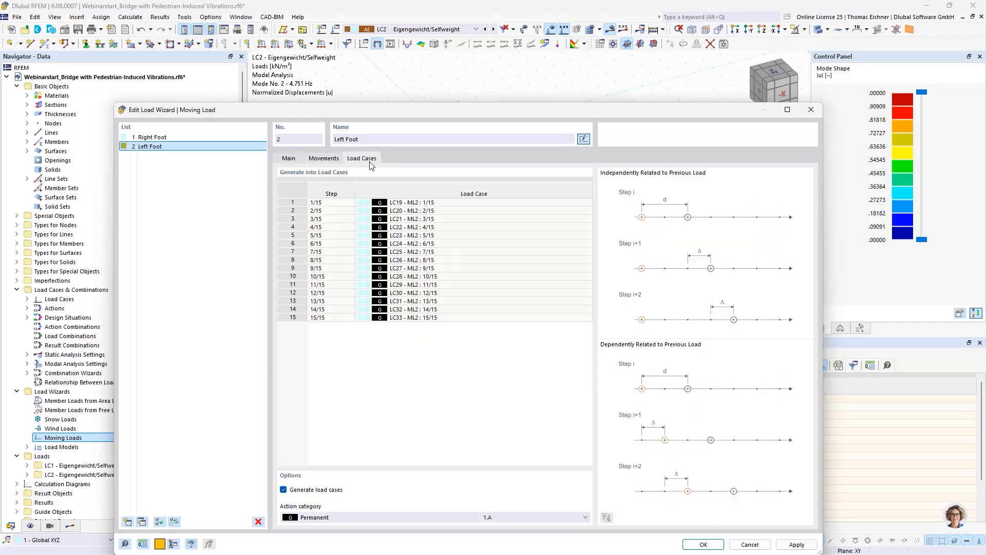
drag(423, 109, 412, 47)
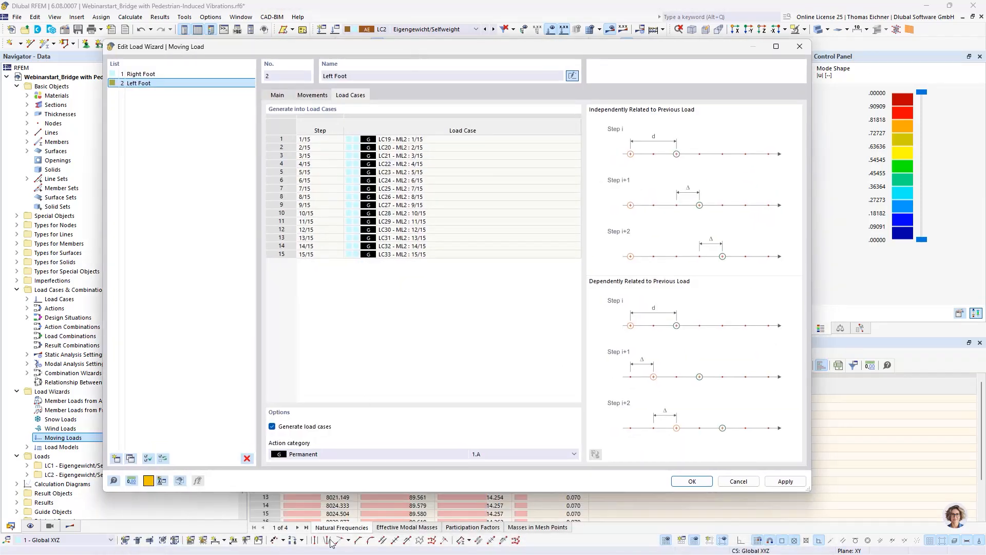
click(141, 75)
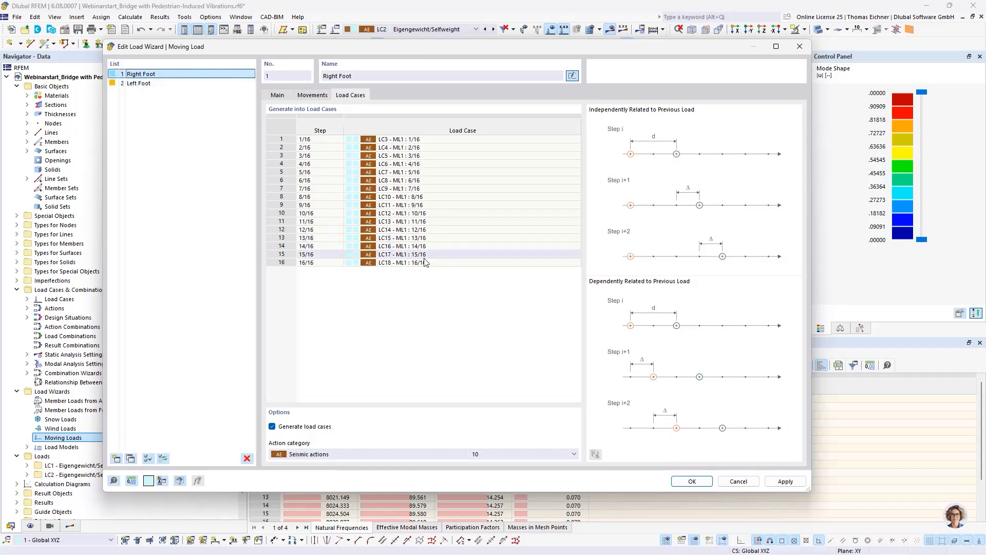
click(139, 85)
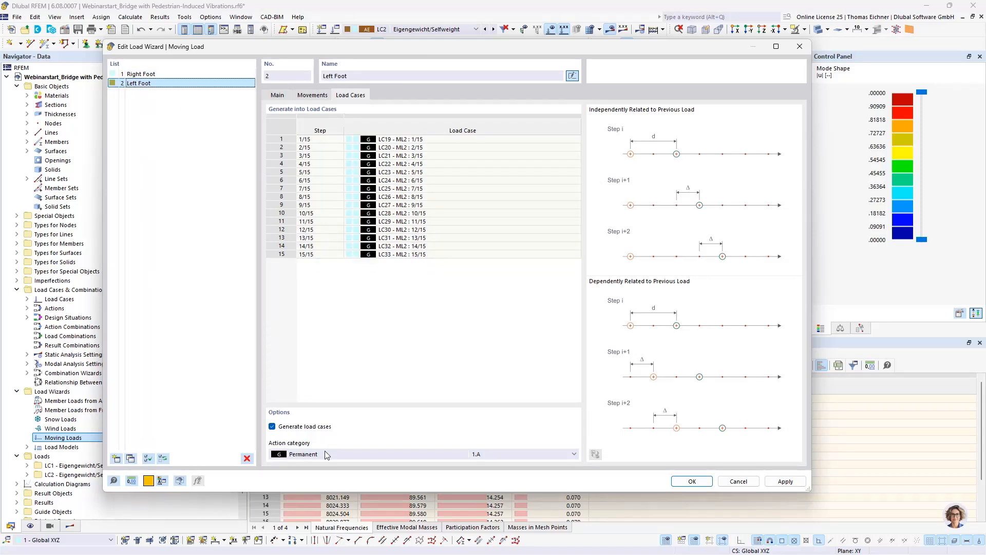
click(332, 455)
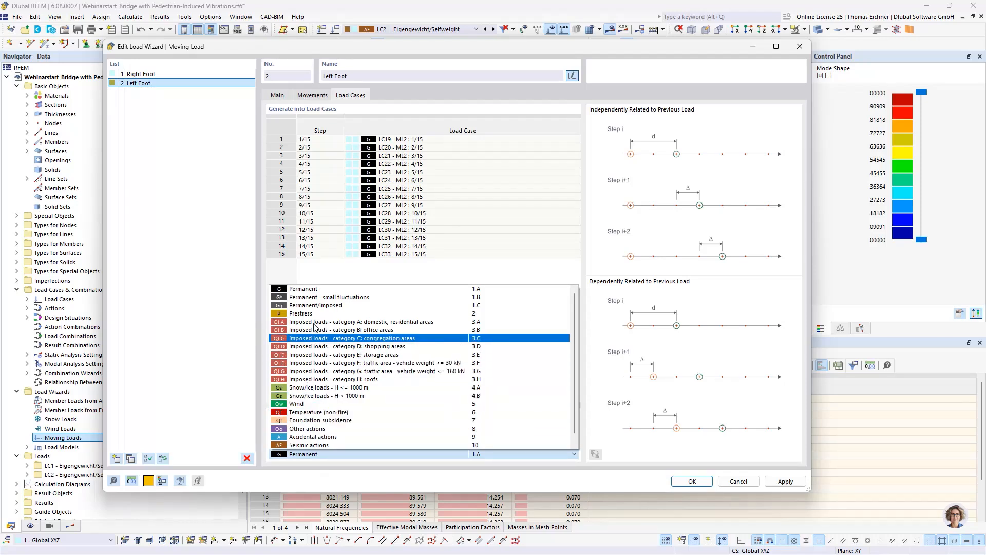
click(307, 445)
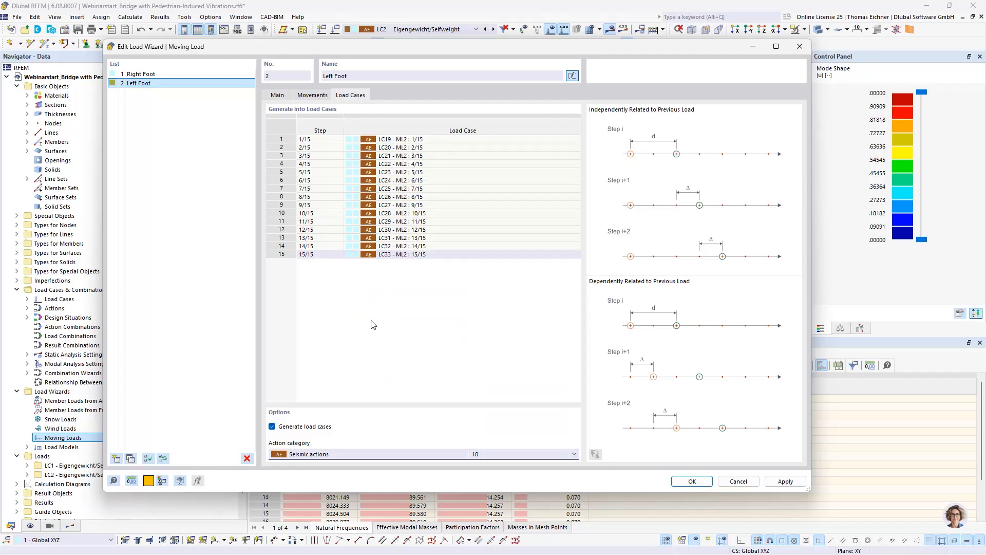
click(694, 481)
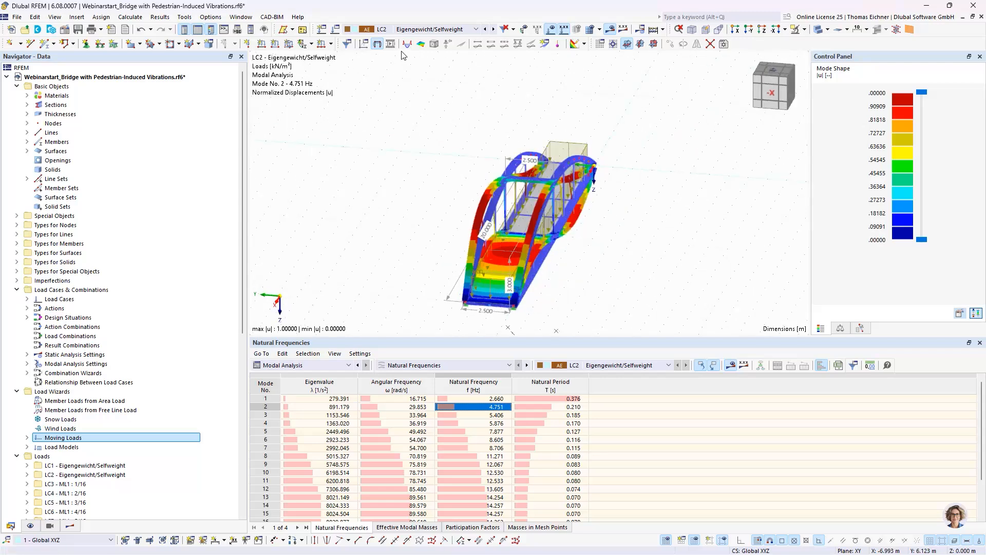
Display load case LC3 - ML1 : 1/16 on the bridge model, briefly revisiting the LC2 modal results.
click(411, 29)
click(394, 55)
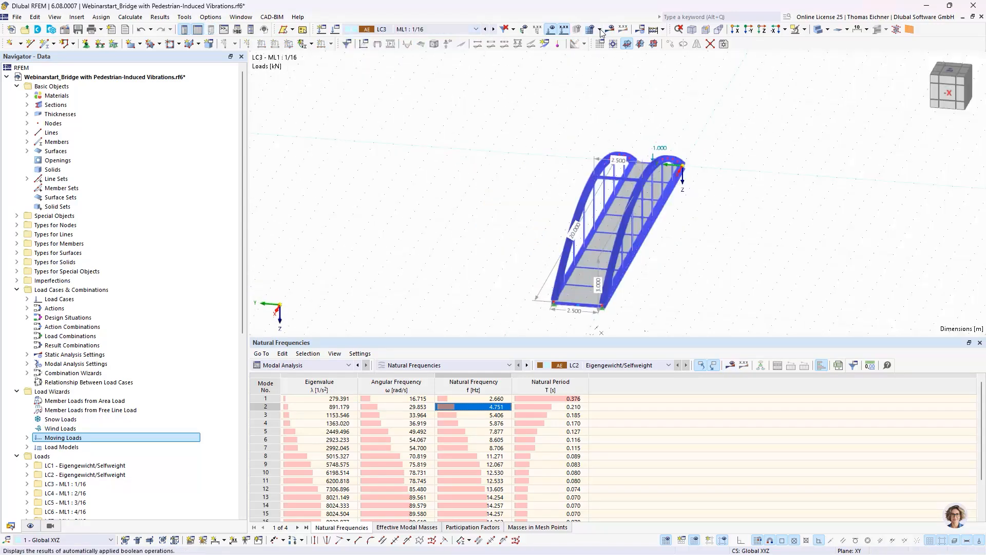
ctrl+middle_drag(755, 257, 313, 259)
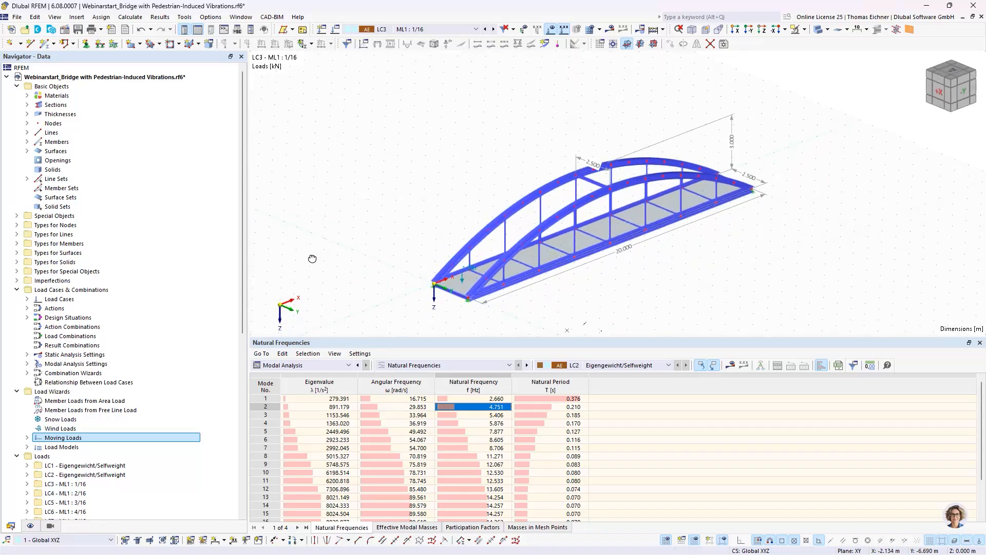
click(408, 44)
click(408, 40)
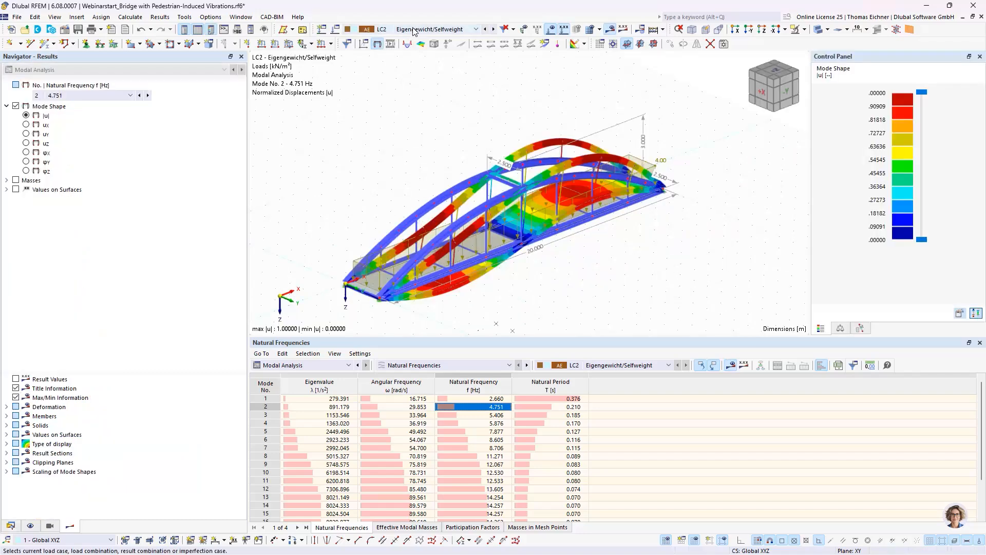
right_click(413, 28)
click(421, 35)
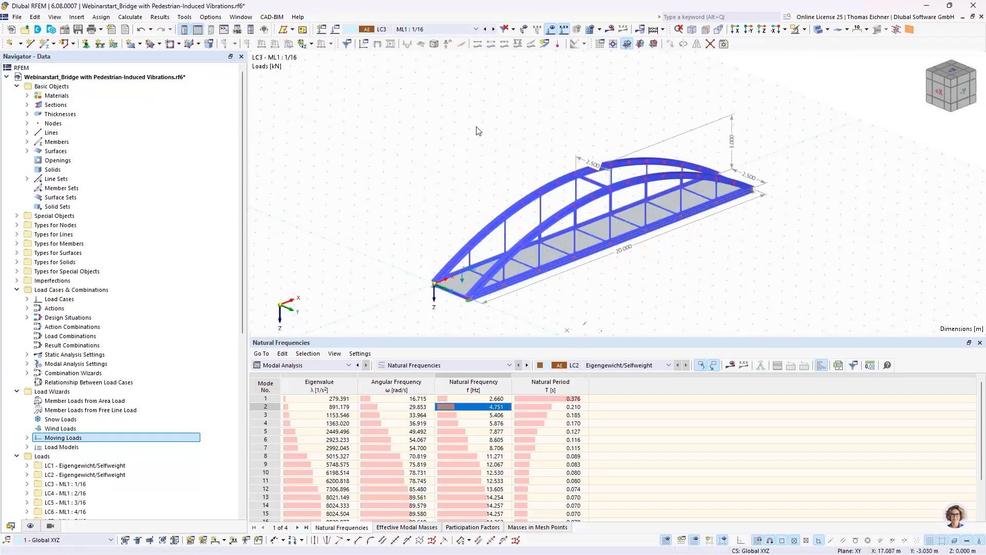
Examine the position of the first right-foot load on the deck from the bridge's end and its long side.
middle_drag(774, 276, 588, 218)
scroll(583, 221, up, 3)
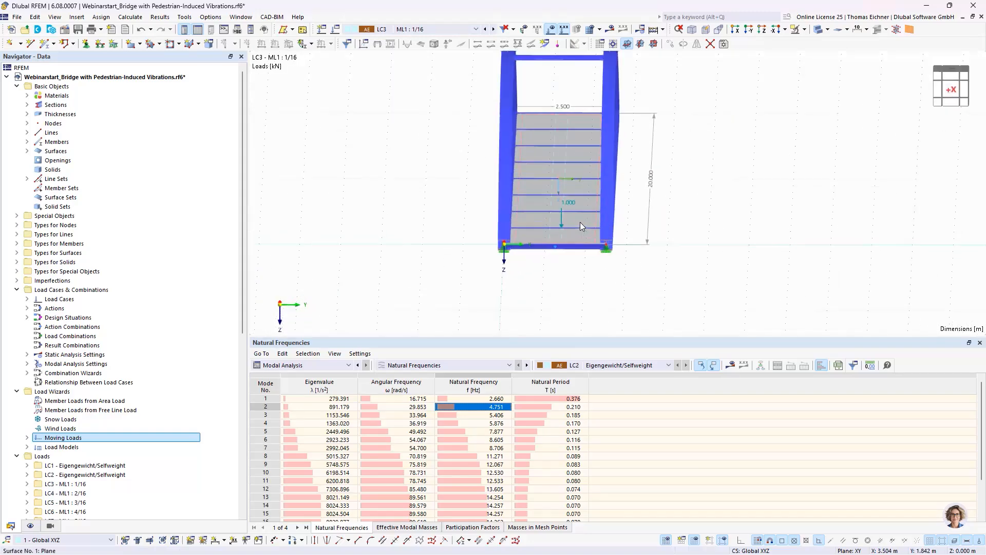
scroll(550, 220, down, 1)
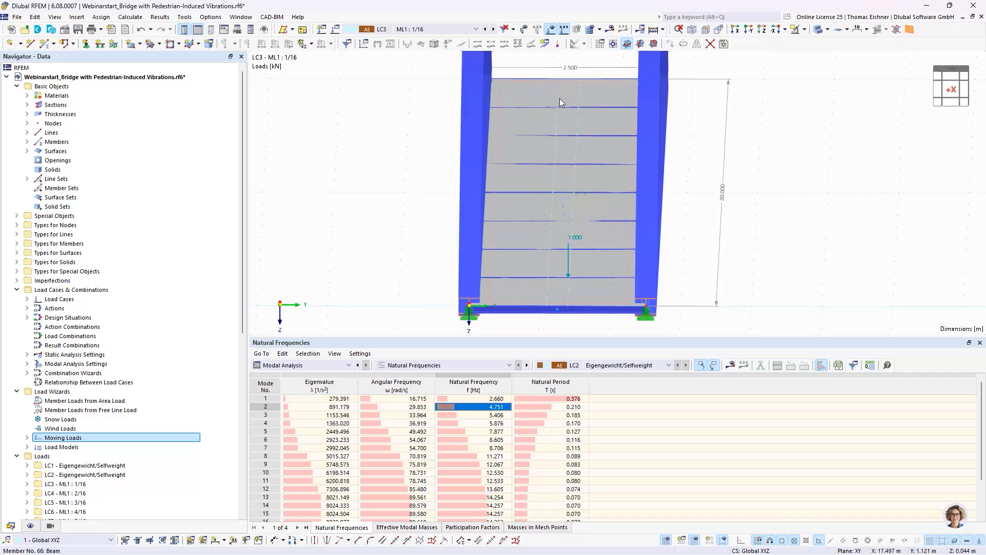
scroll(662, 169, down, 3)
scroll(663, 168, down, 1)
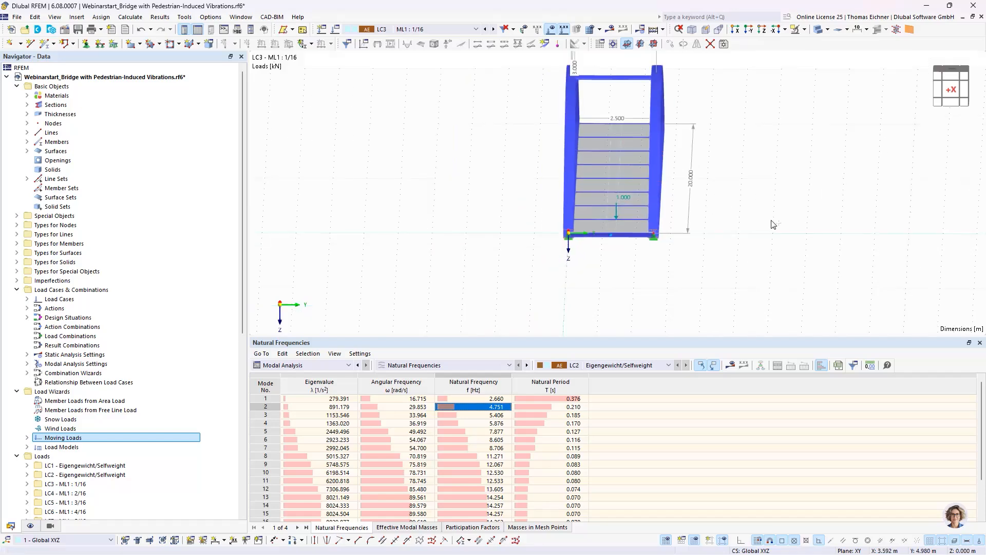
ctrl+middle_drag(771, 223, 577, 276)
scroll(649, 260, down, 1)
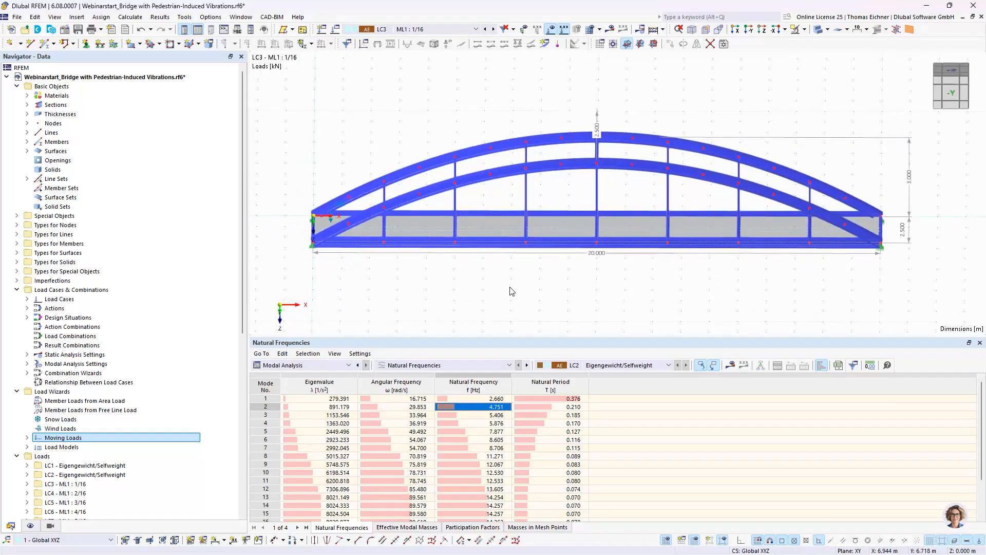
Review the slide on vertical walking loads, switch to the Excel workbook Fussgaengeruntersuchungen.xlsx, and examine its 2, 4 and 6 Hz Fourier diagrams.
key(alt+Tab)
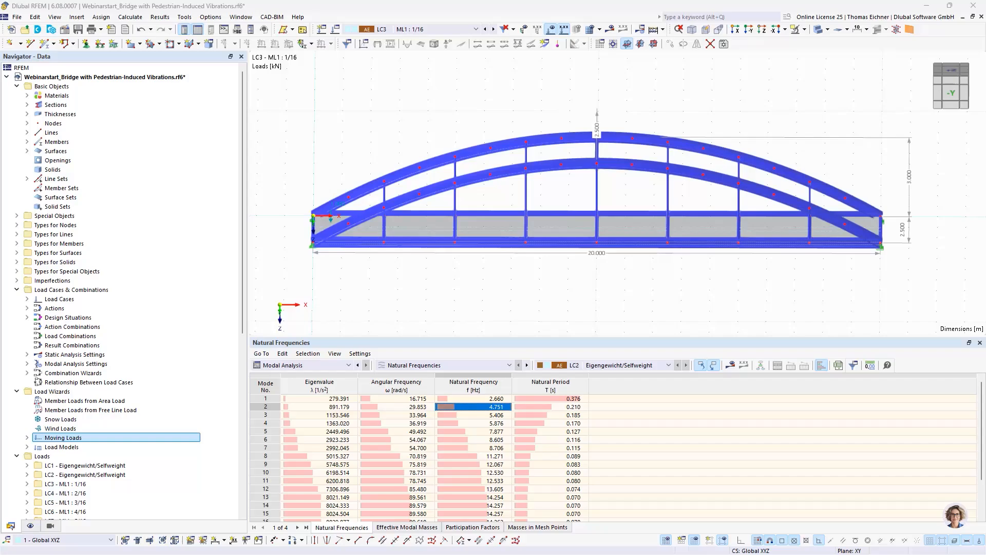
key(alt+Tab)
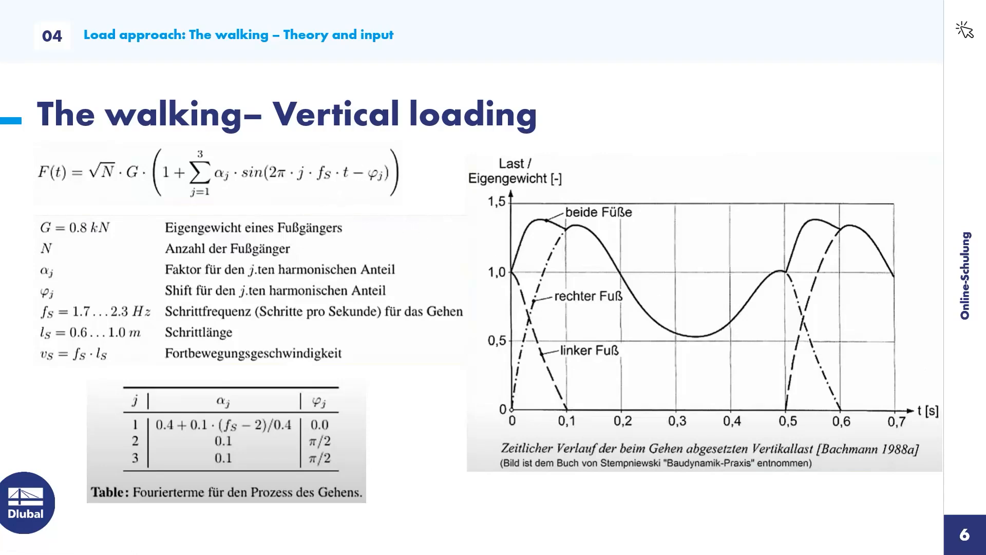
key(alt+Tab)
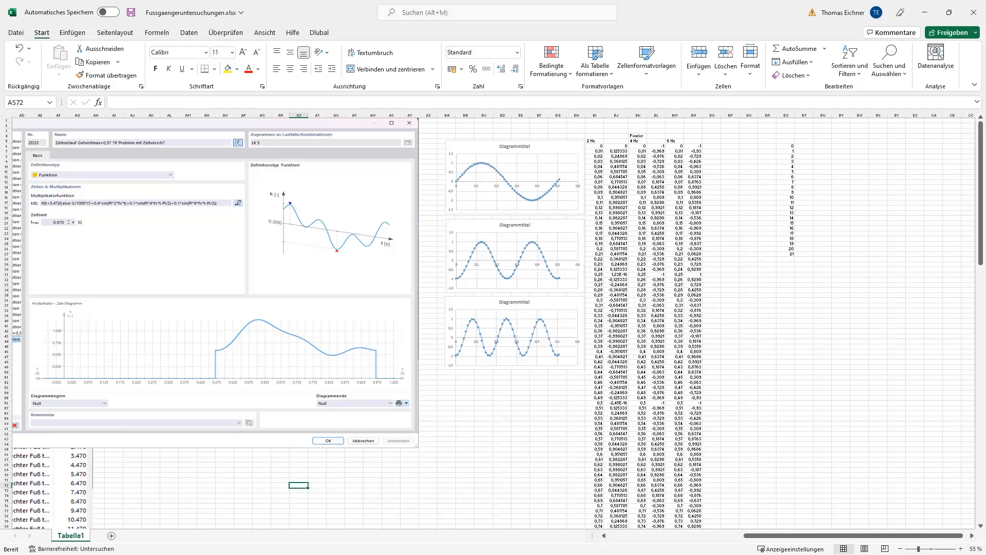
click(547, 450)
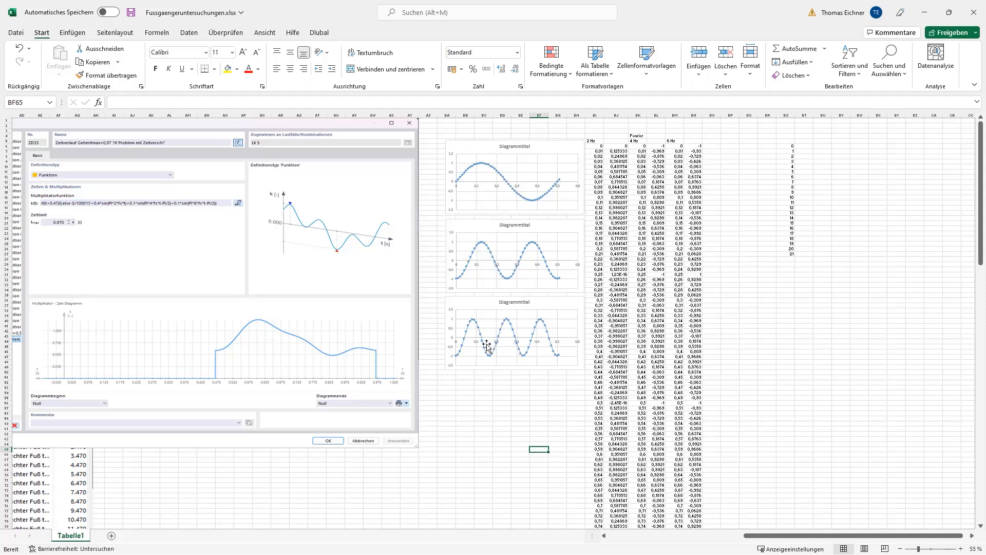
click(508, 378)
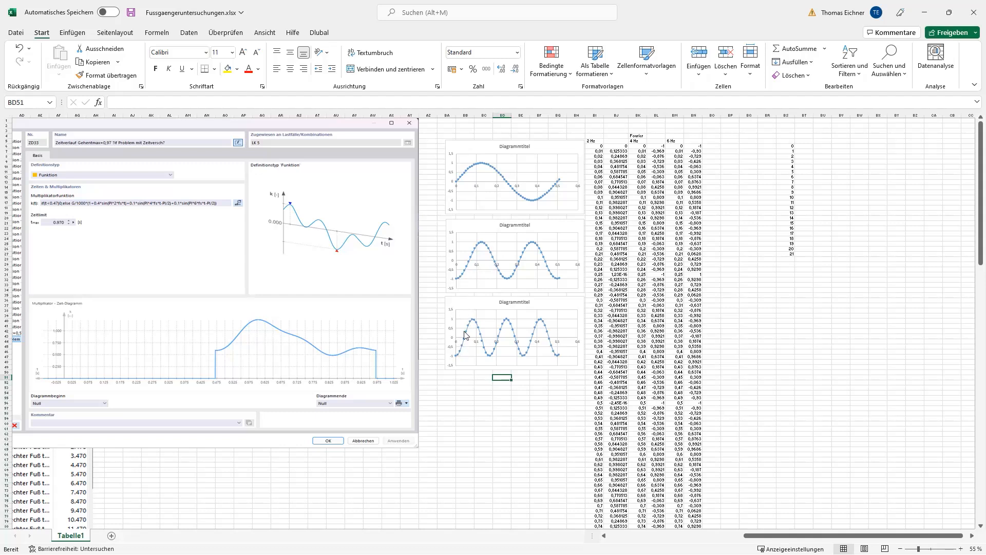
click(468, 393)
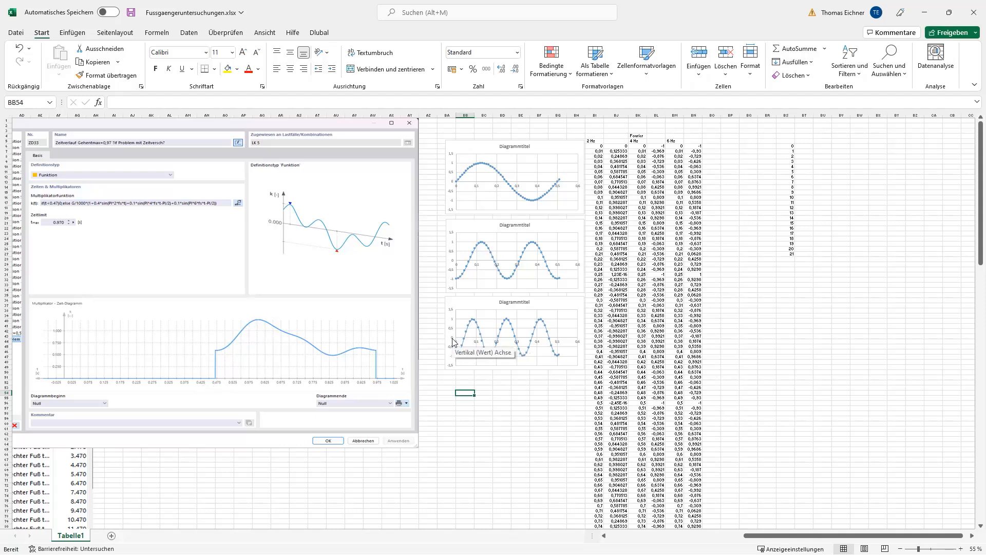
click(486, 388)
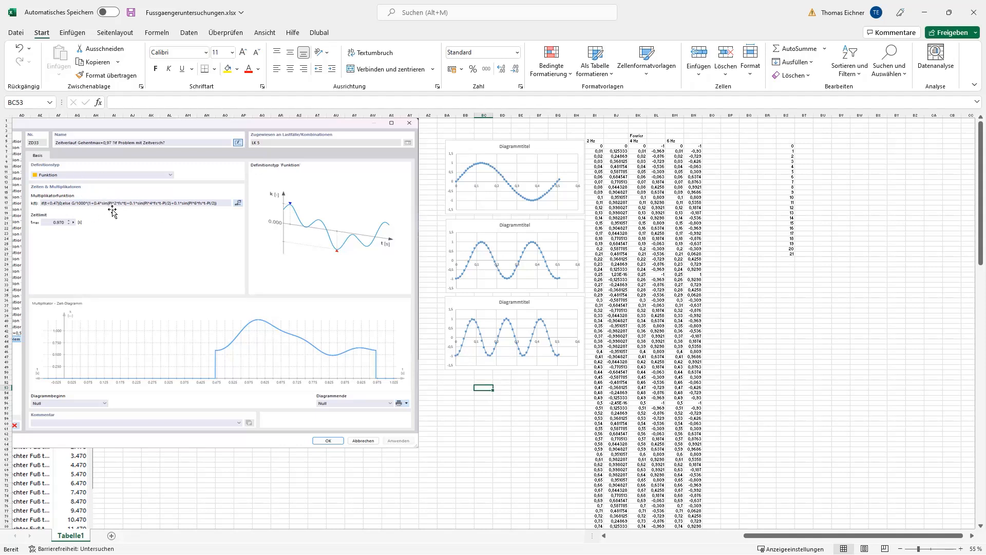
click(552, 405)
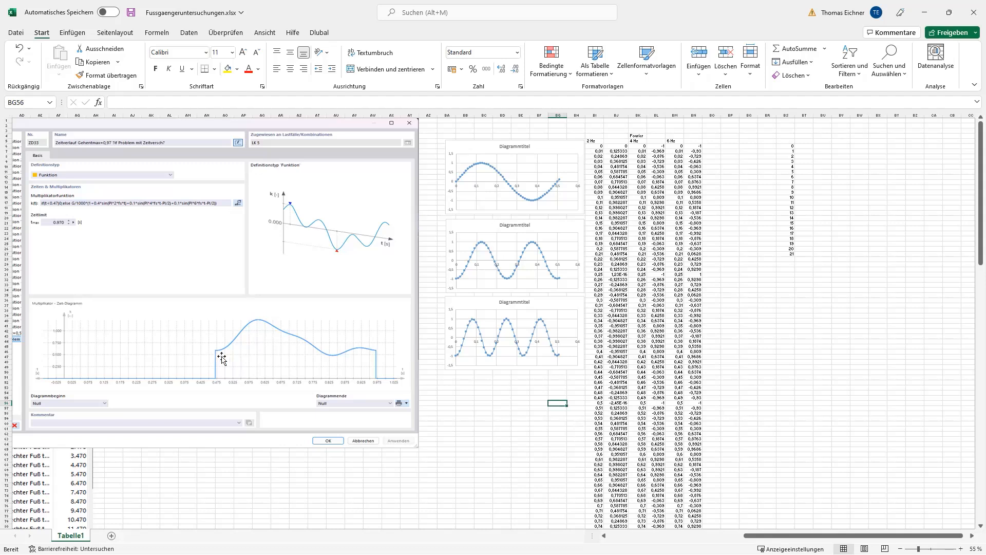
click(478, 417)
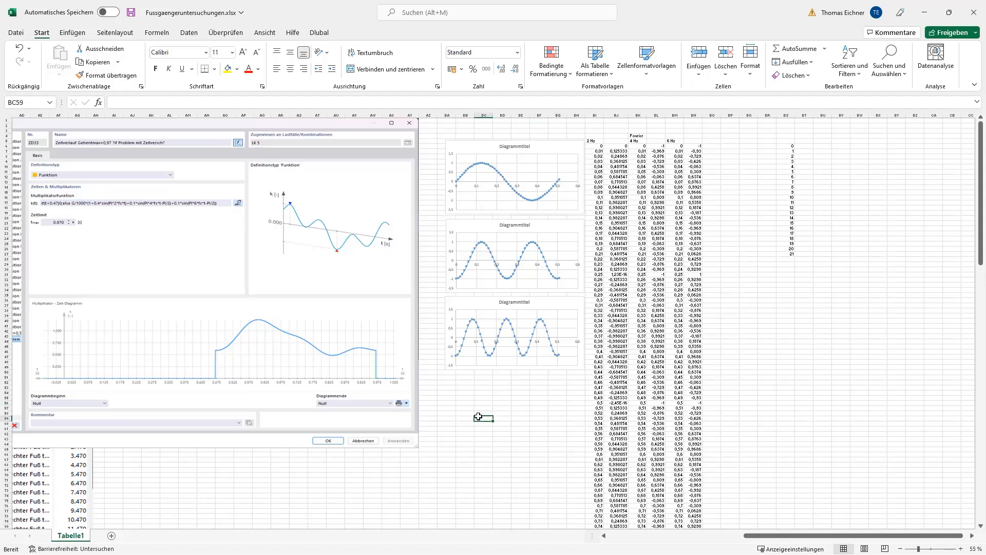
click(490, 398)
click(539, 412)
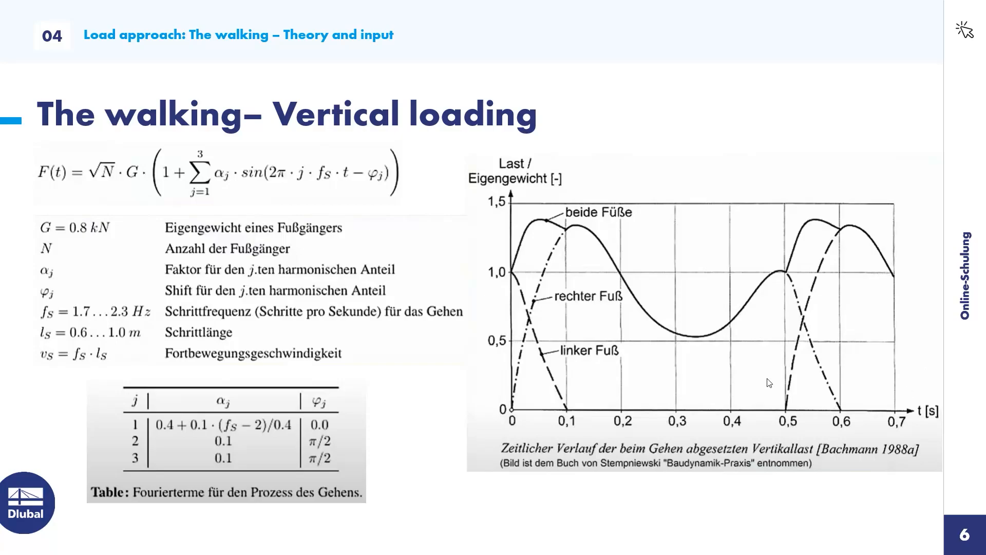
Switch to RFEM's Webinarstart_Bridge with Pedestrian-Induced Vibrations model and activate the Time History Analysis add-on in its base data.
key(alt+Tab)
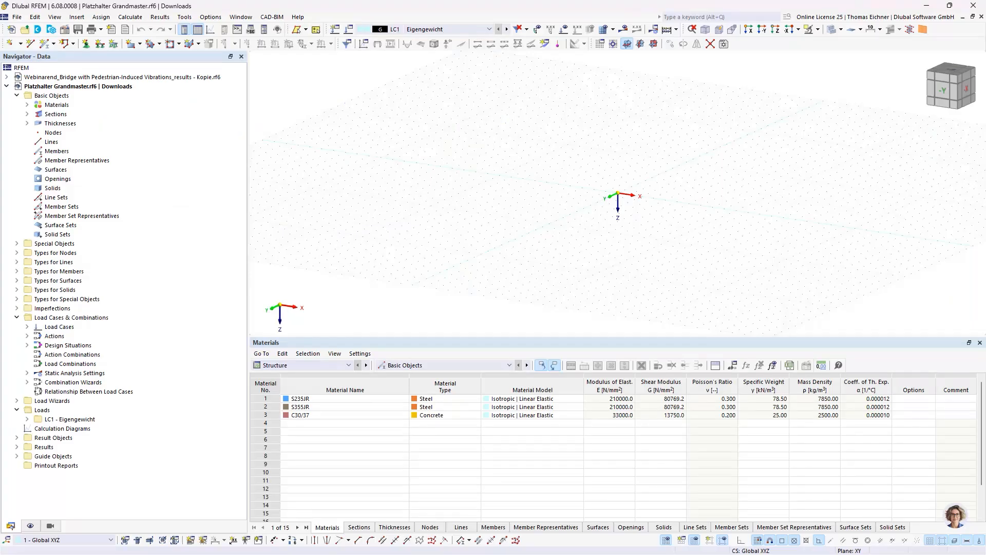
key(alt+Tab)
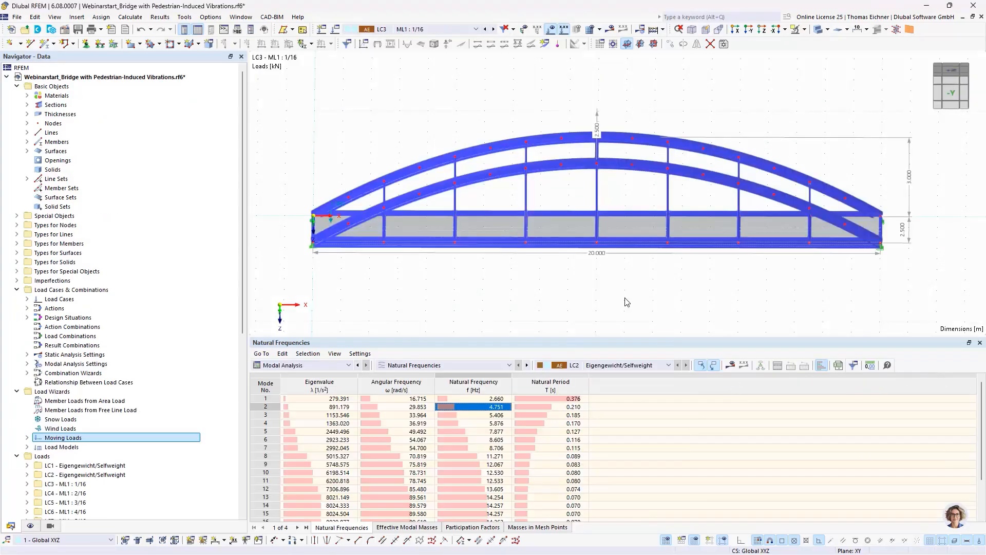
middle_drag(618, 93, 582, 101)
scroll(581, 101, down, 2)
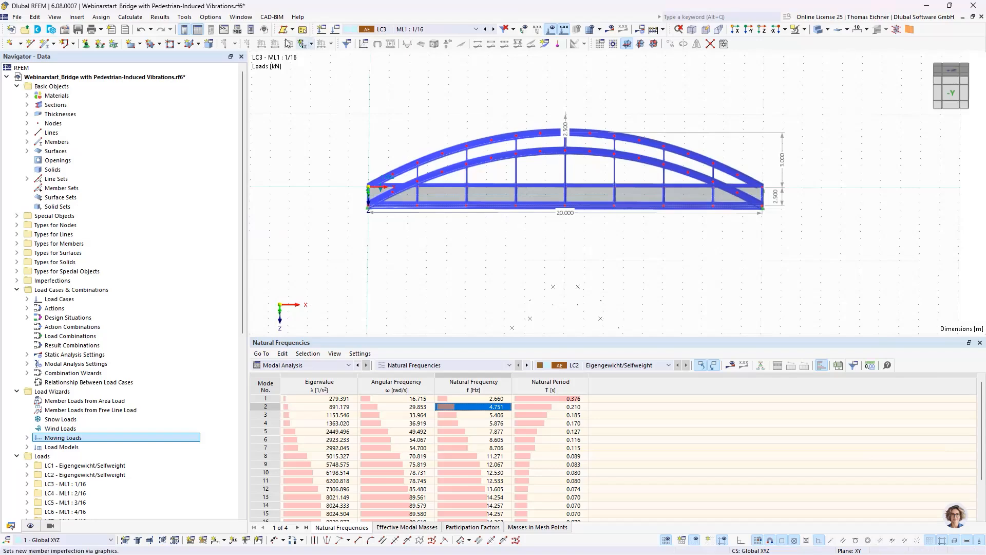
click(67, 32)
click(271, 83)
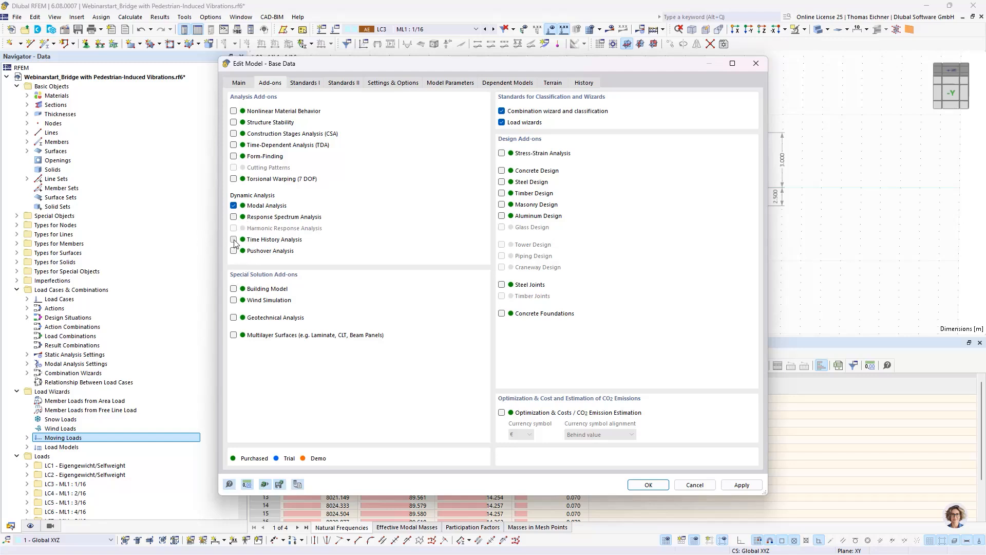
click(649, 485)
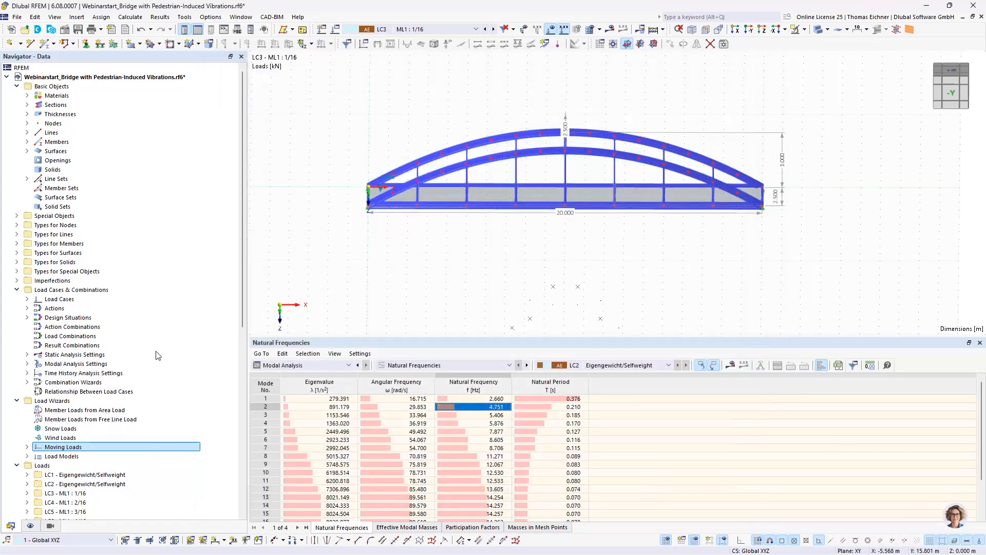
Show the Dynamic Loads entries and look at the input for a new user-defined time diagram without creating it.
scroll(160, 359, down, 6)
scroll(160, 359, down, 6)
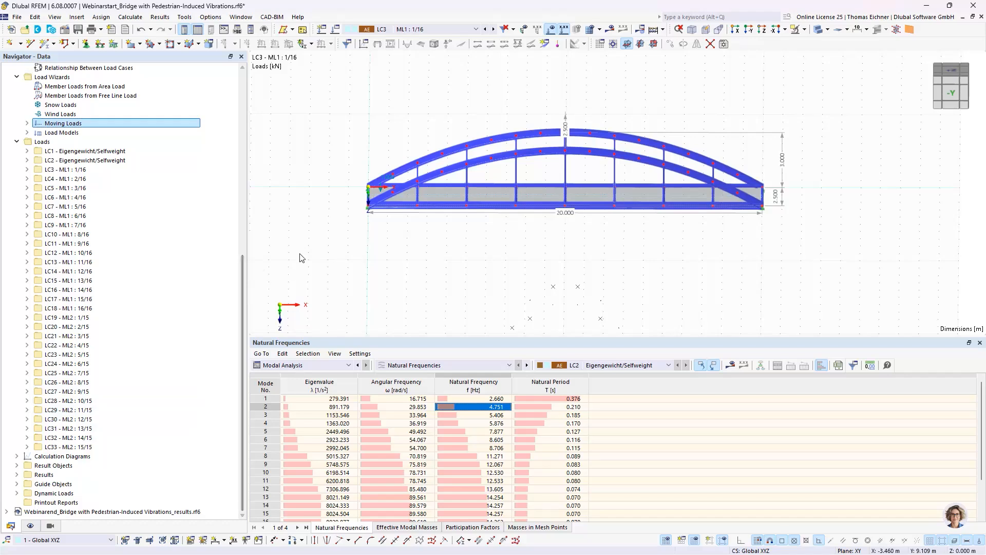
double_click(48, 492)
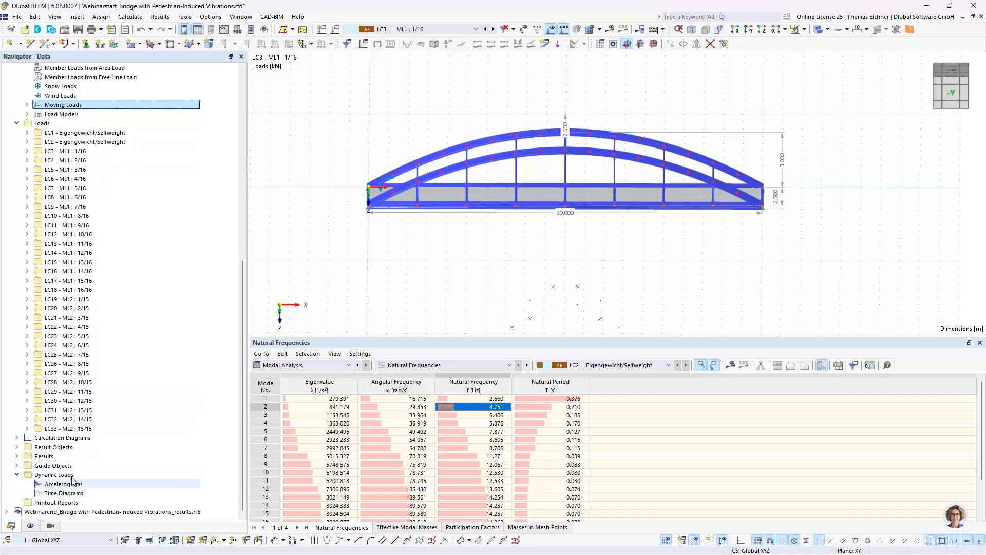
double_click(65, 493)
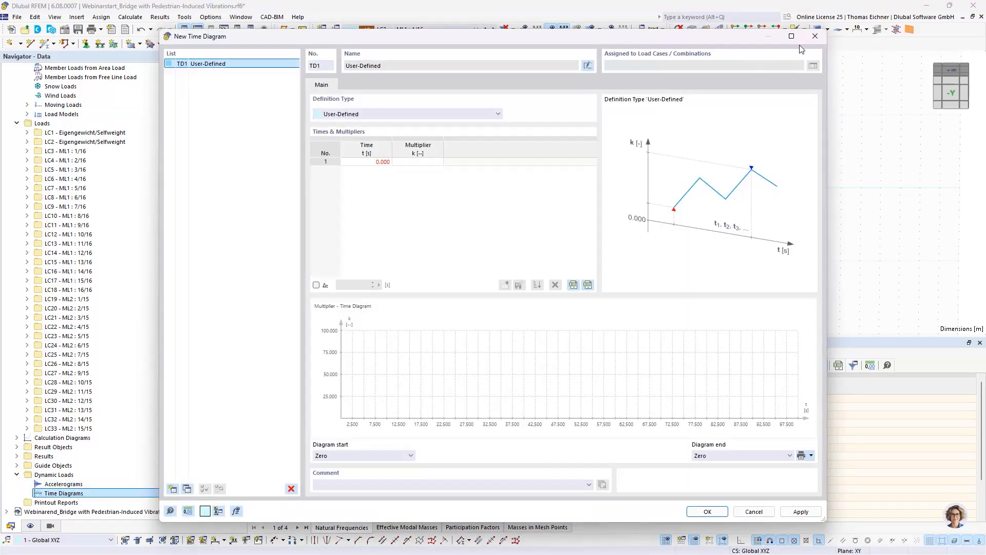
click(815, 36)
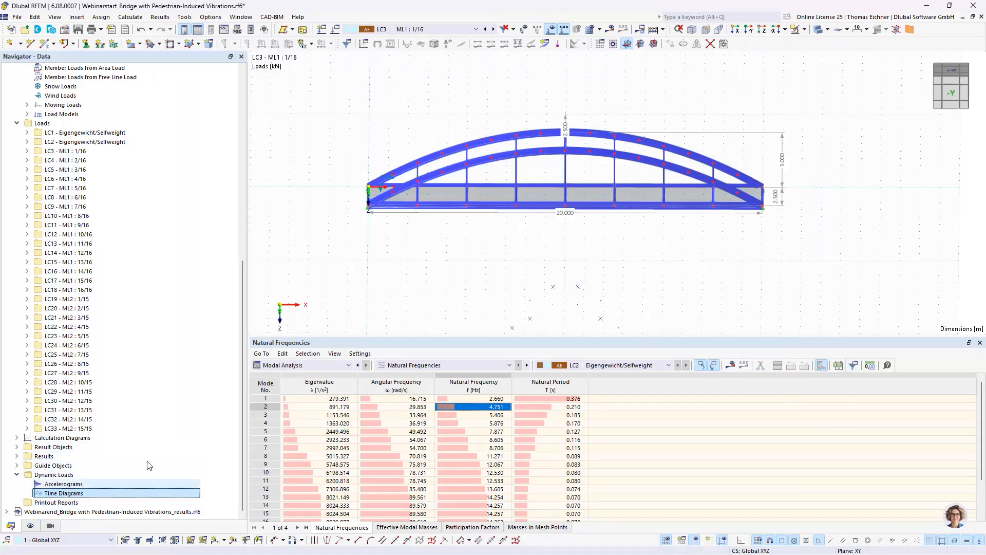
Try a new load case LC34 with analysis type Time History Analysis | Time Diagram, view its time diagram assignment, and delete it.
click(337, 30)
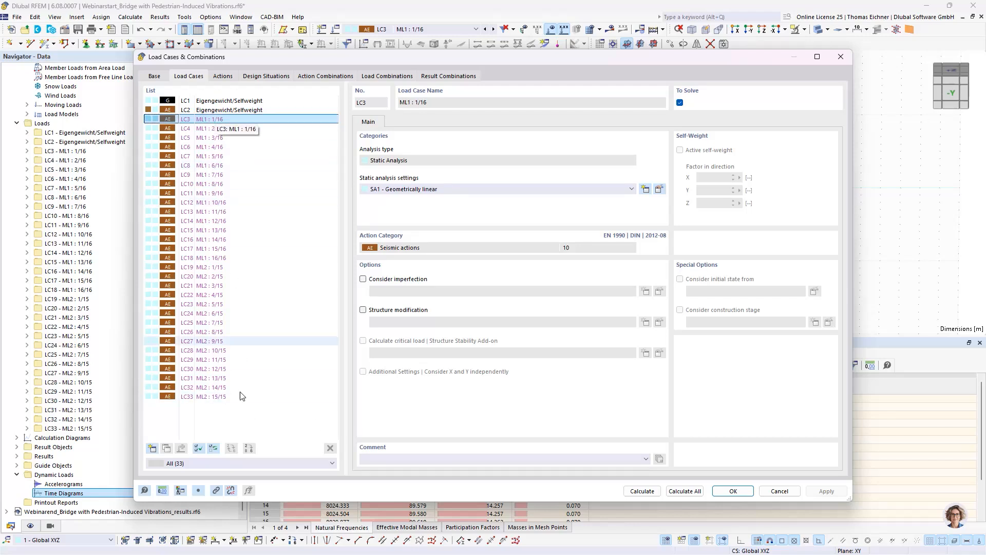
click(152, 448)
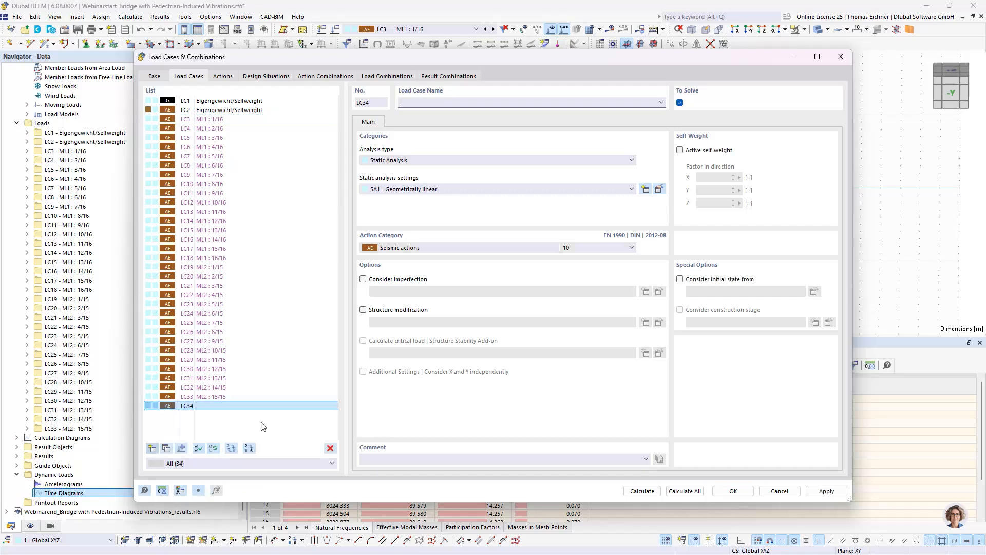
click(421, 160)
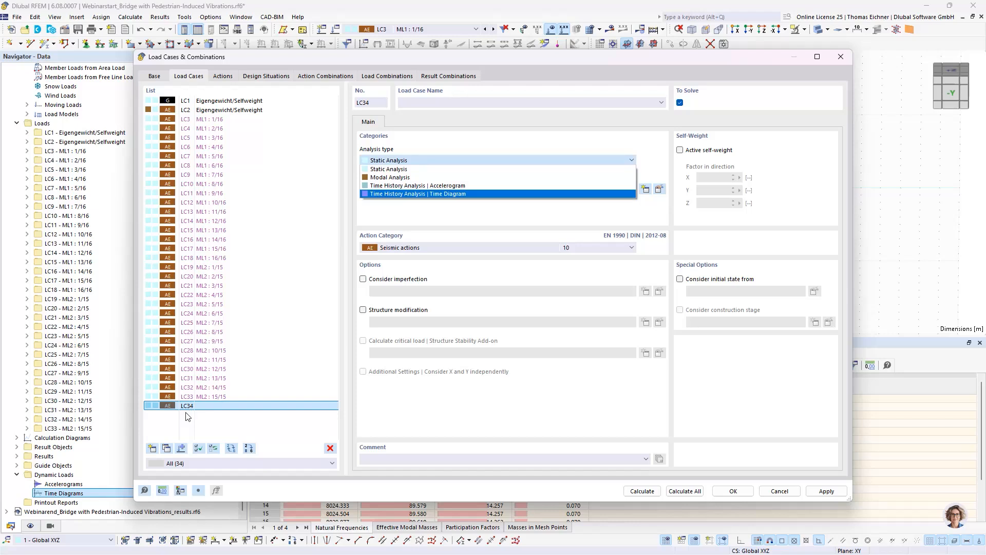
click(419, 194)
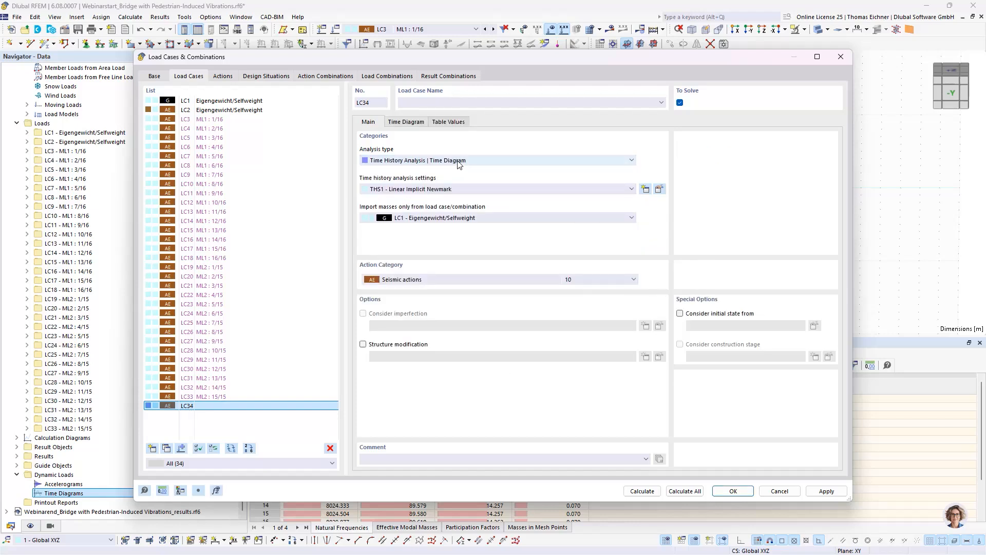
click(405, 123)
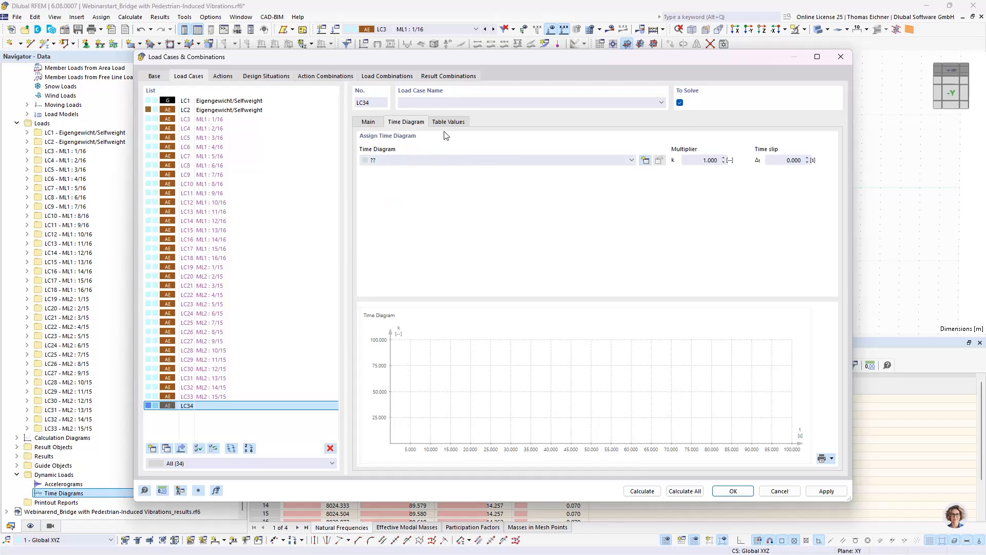
click(369, 123)
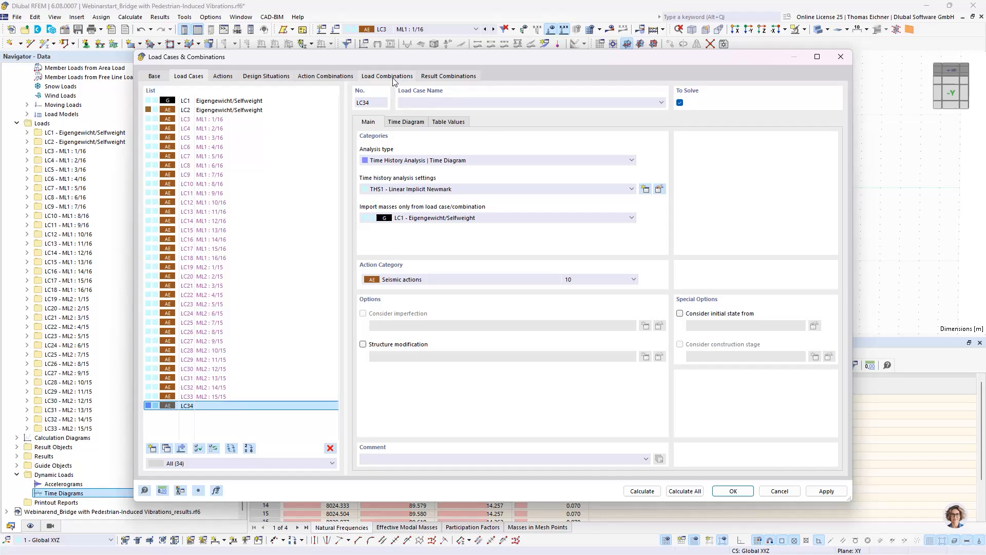
click(330, 449)
click(496, 316)
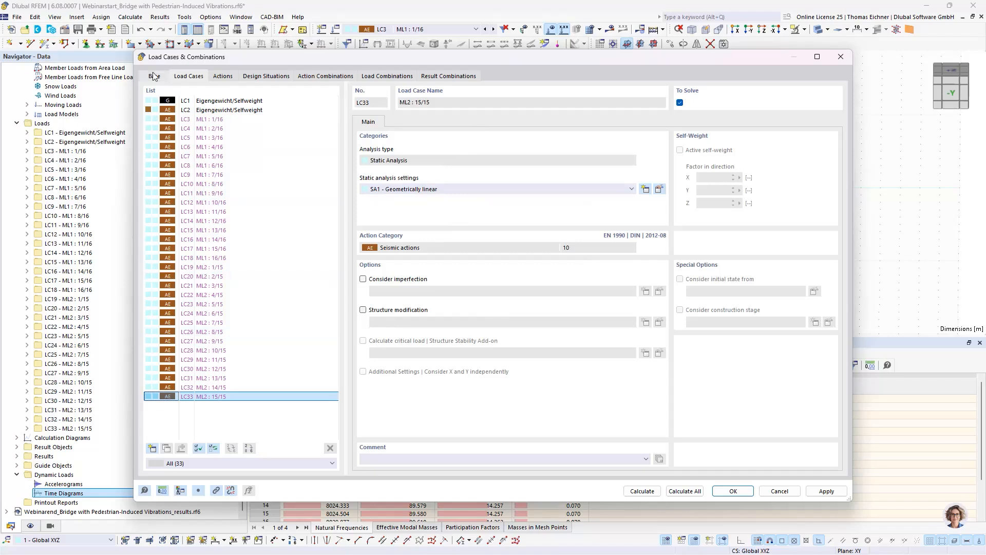
Add load case LC34 with analysis type Time History Analysis | Accelerogram.
click(152, 449)
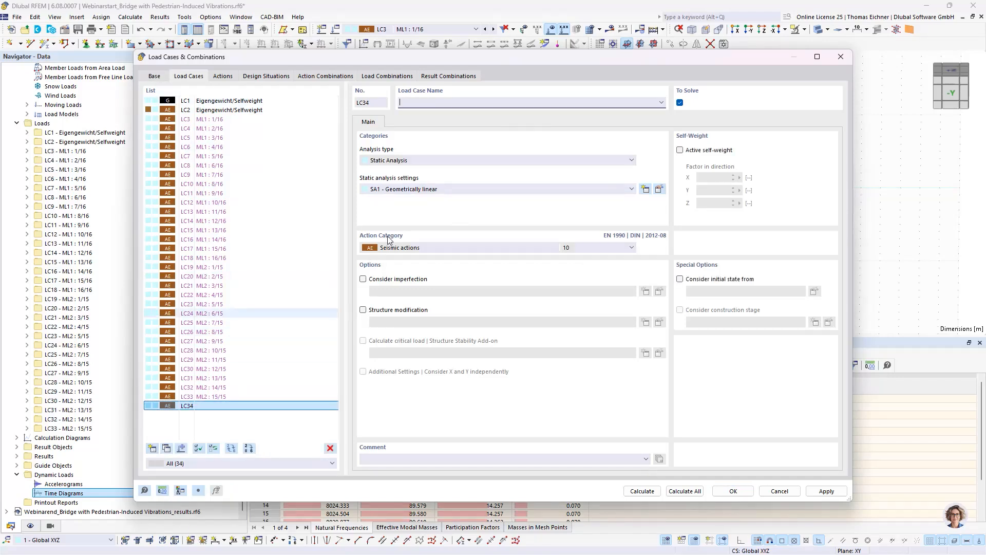
click(395, 160)
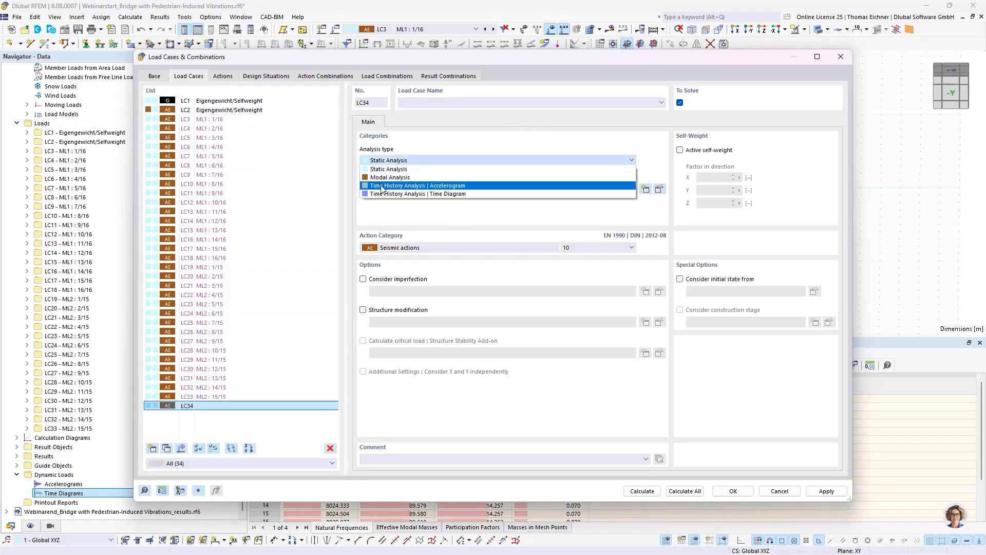
click(452, 186)
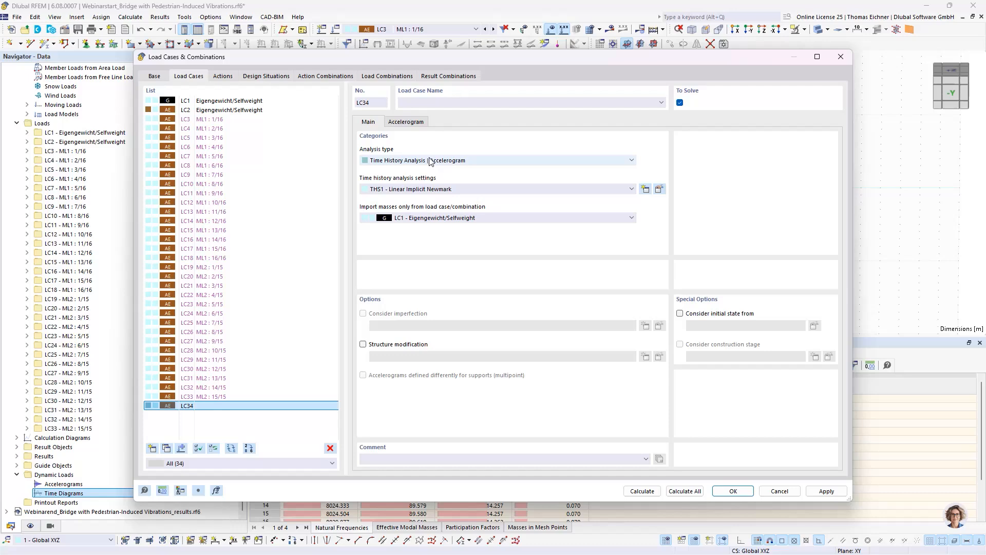
drag(438, 61, 472, 238)
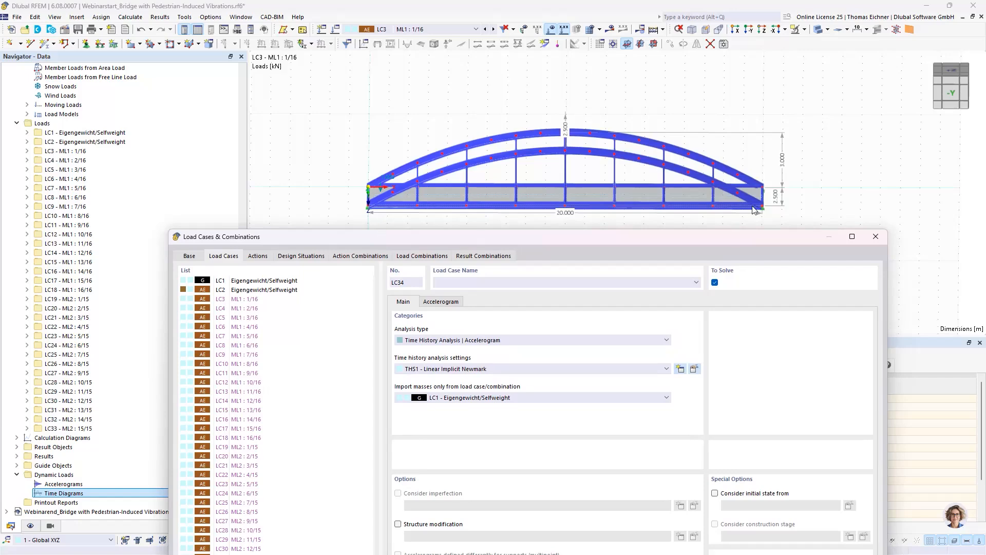
drag(658, 238, 617, 75)
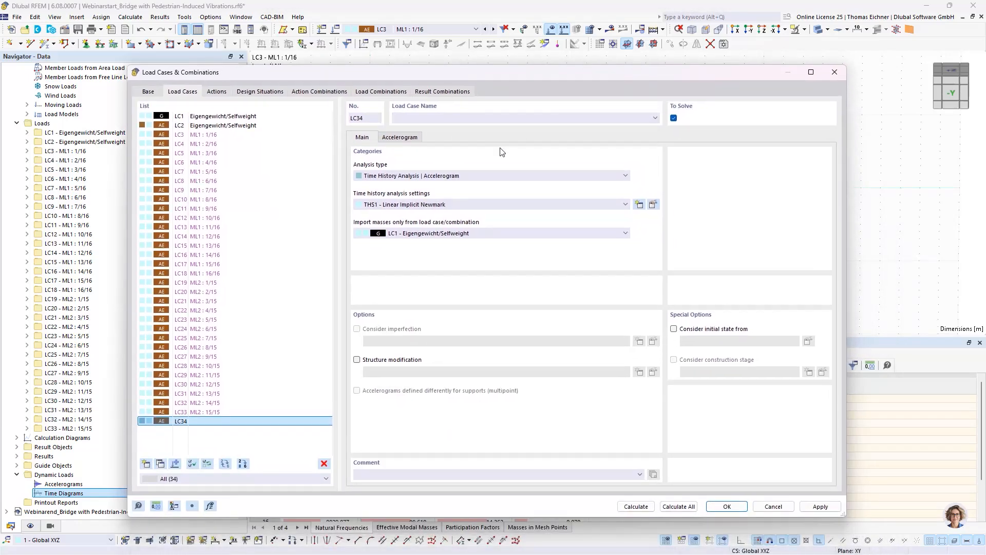
Start a new accelerogram for load case LC34 with the definition type From Library.
click(401, 137)
click(439, 175)
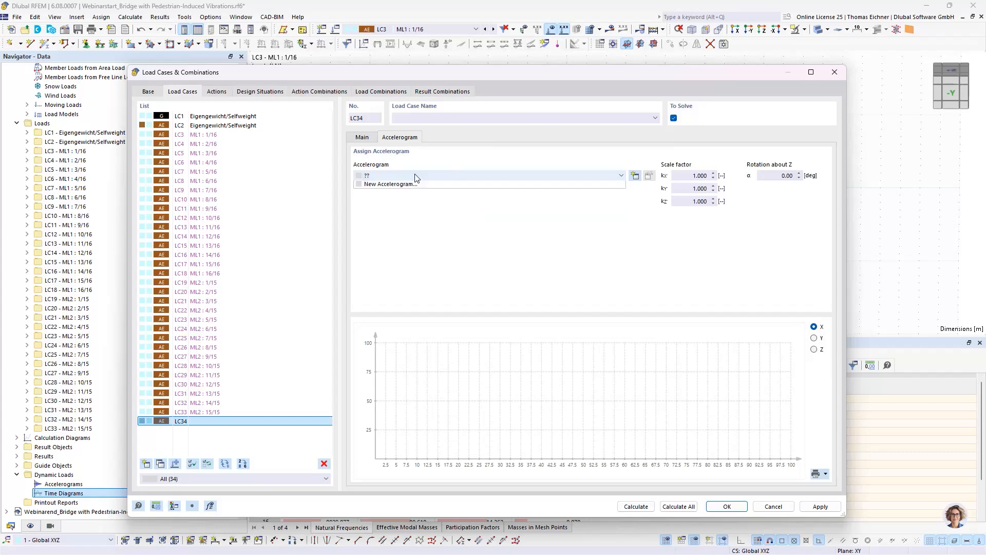
click(383, 186)
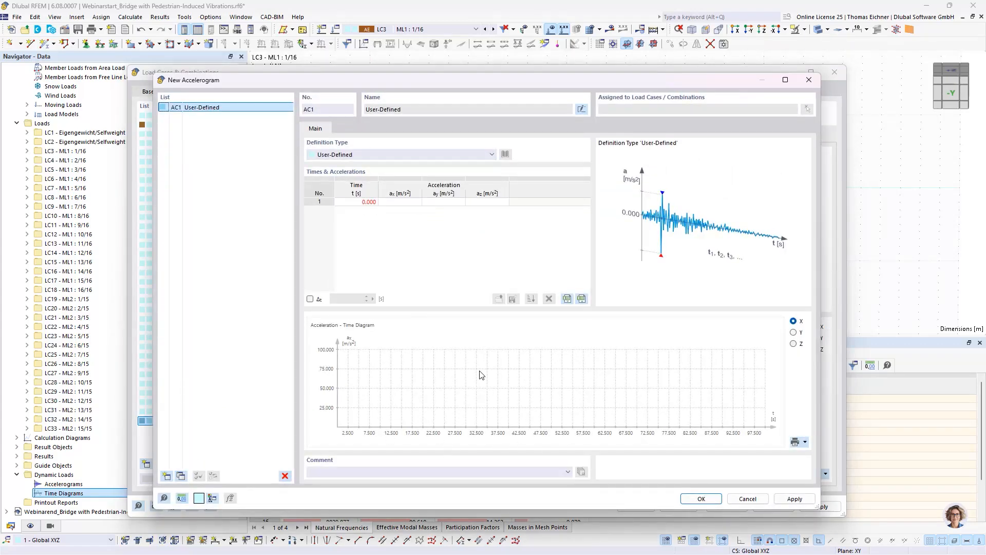
click(491, 155)
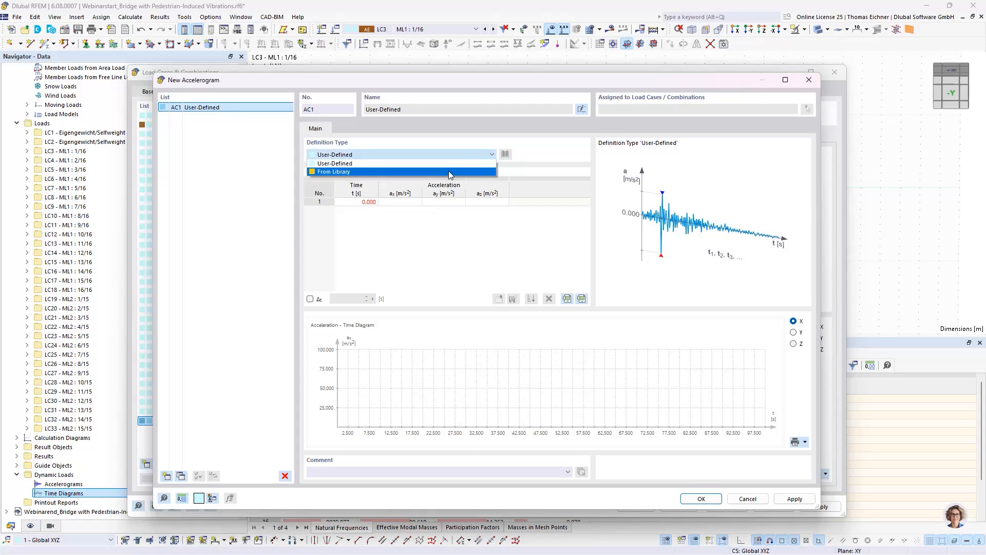
click(448, 171)
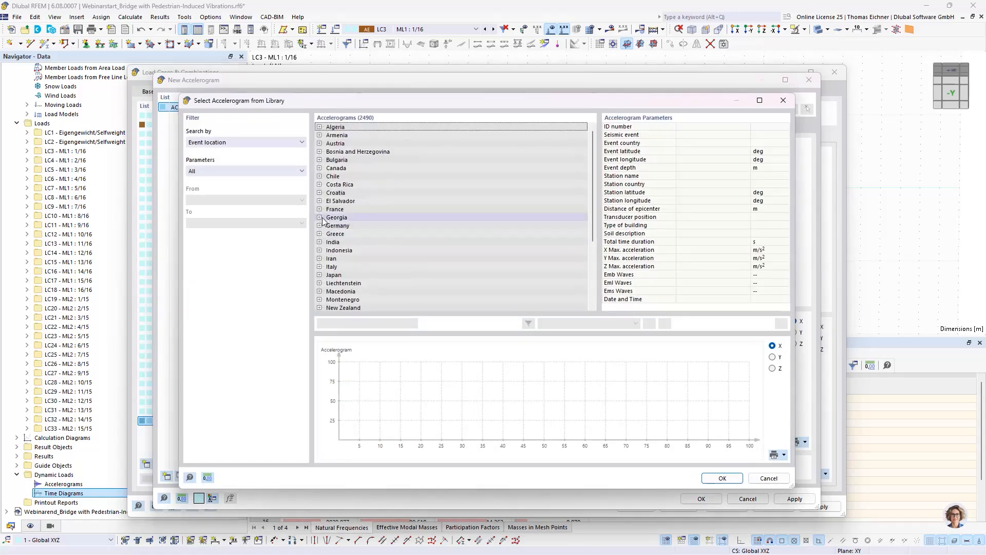
Compare the Racha earthquake aftershock accelerograms listed for Georgia, and leave the library and the new accelerogram without choosing one.
click(319, 218)
click(360, 250)
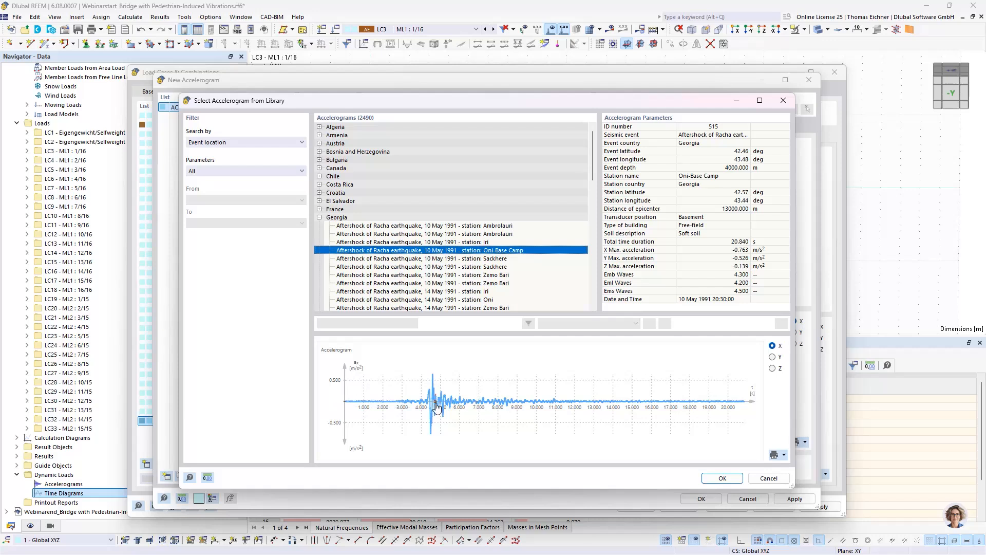
scroll(470, 287, down, 2)
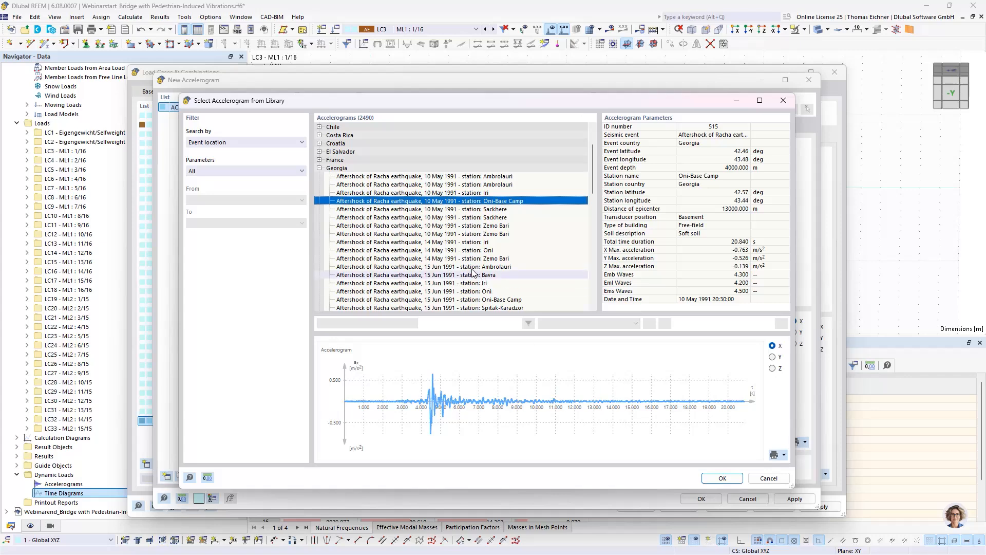
key(Down)
key(Down)
key(Down)
key(Down)
key(Down)
key(Down)
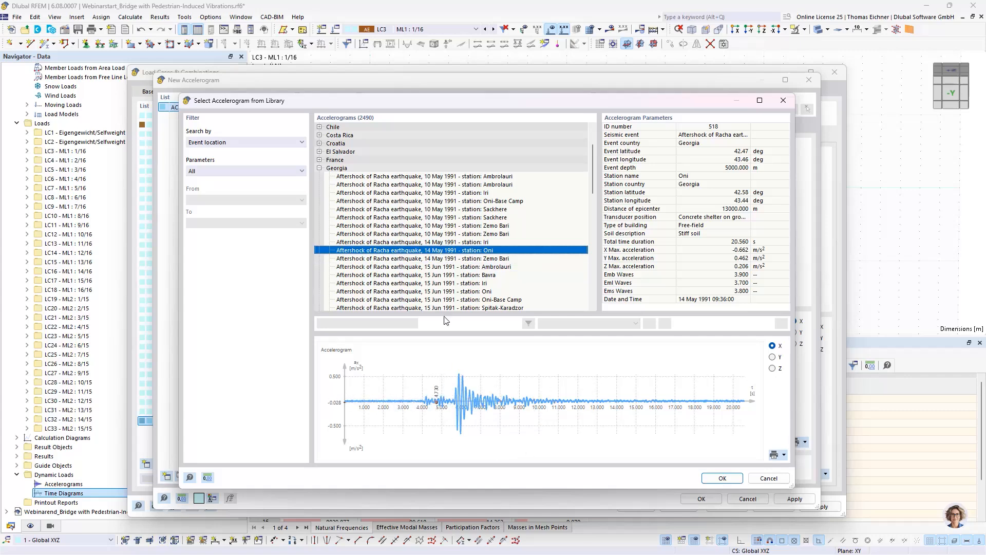
click(758, 478)
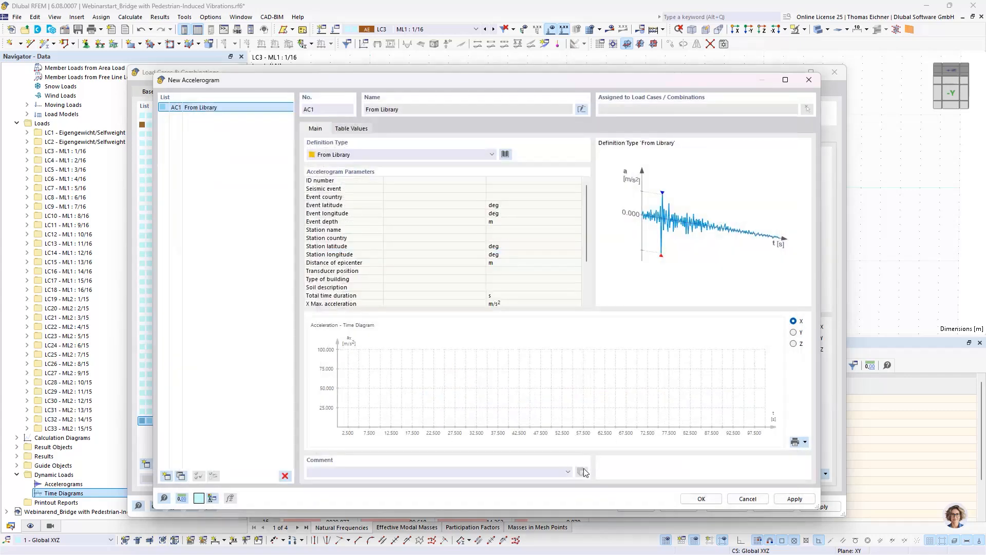
click(757, 502)
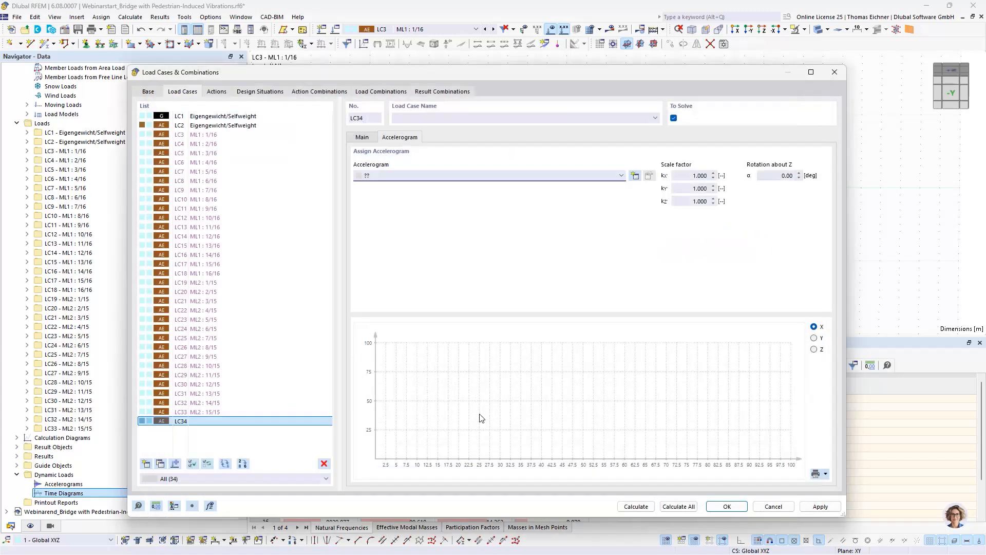
click(199, 422)
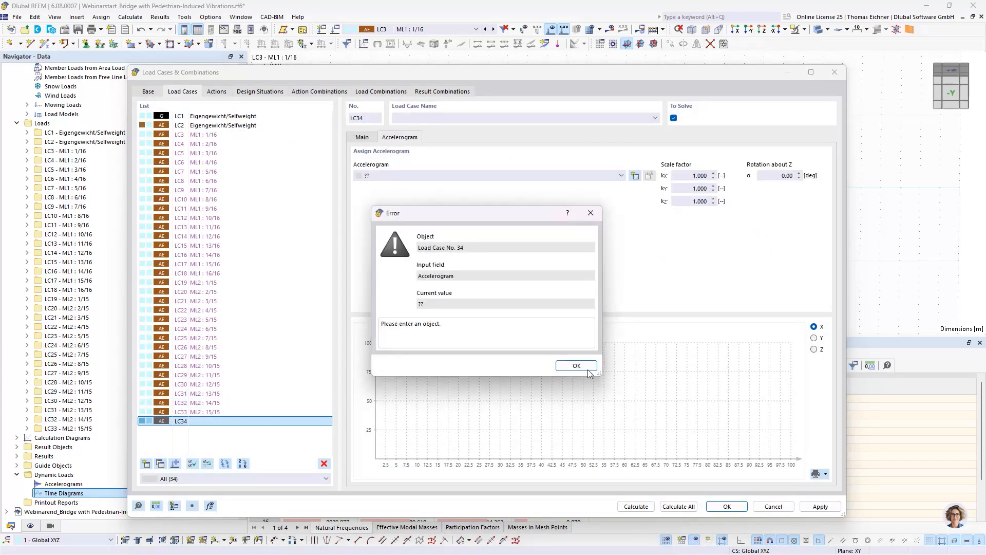
Dismiss the missing accelerogram error and delete load case LC34.
click(572, 363)
click(323, 464)
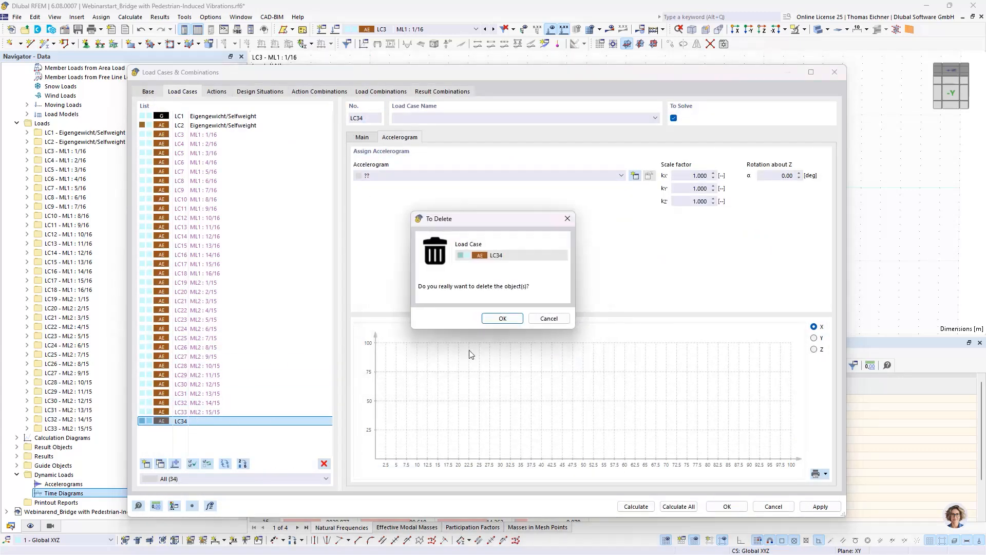
click(503, 318)
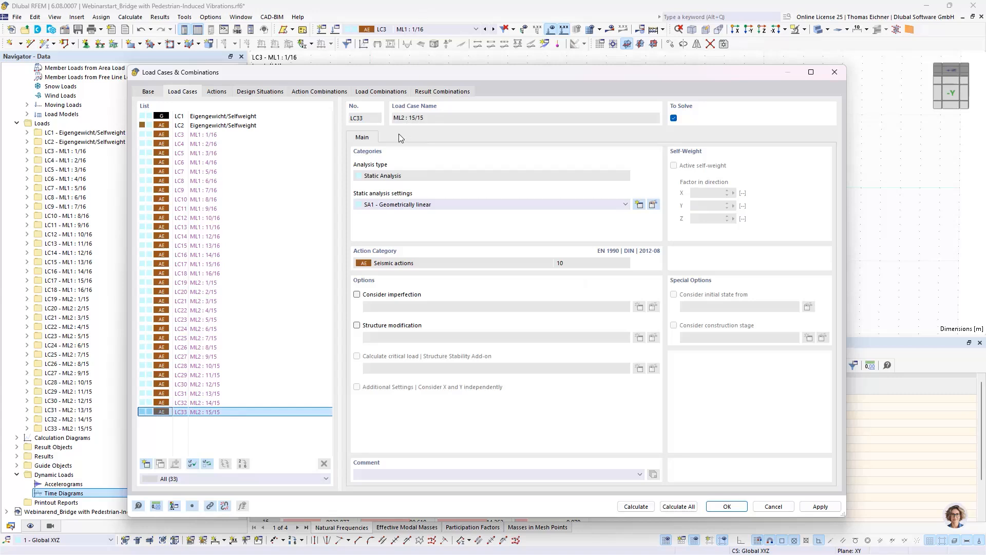
Add load combination CO1 with the analysis type Time History Analysis | Time Diagram.
click(381, 92)
mouse_move(368, 76)
mouse_down()
mouse_move(414, 61)
mouse_move(399, 73)
mouse_move(363, 59)
mouse_up()
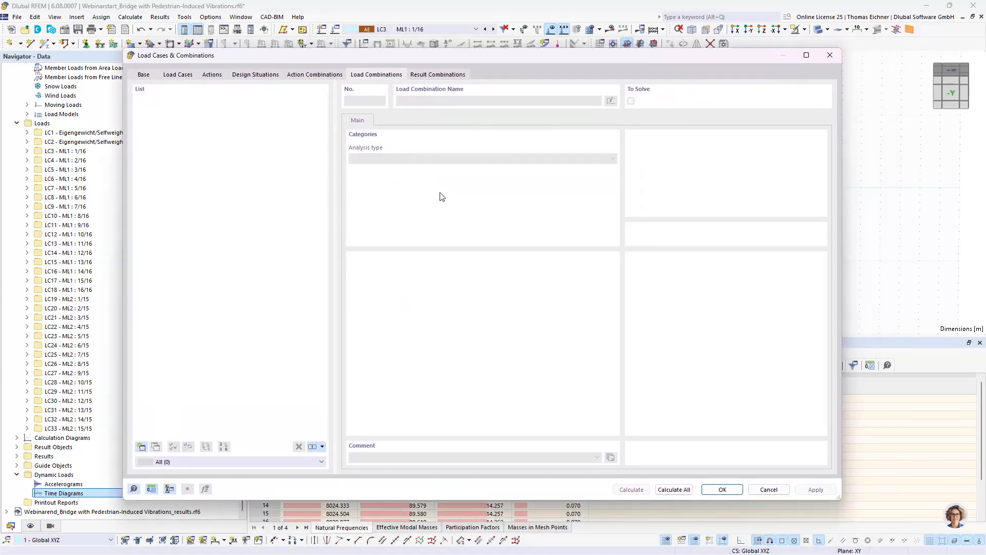
click(140, 446)
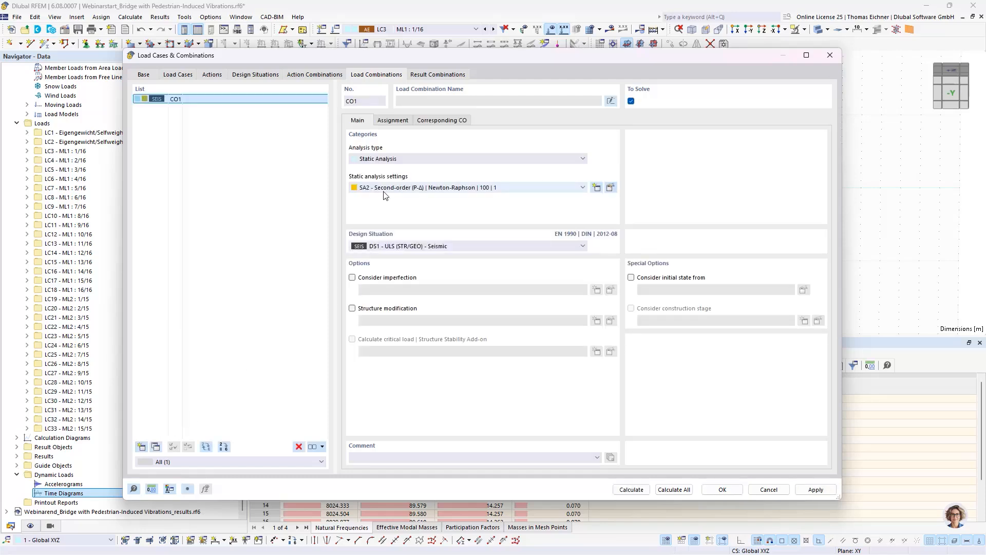
click(398, 159)
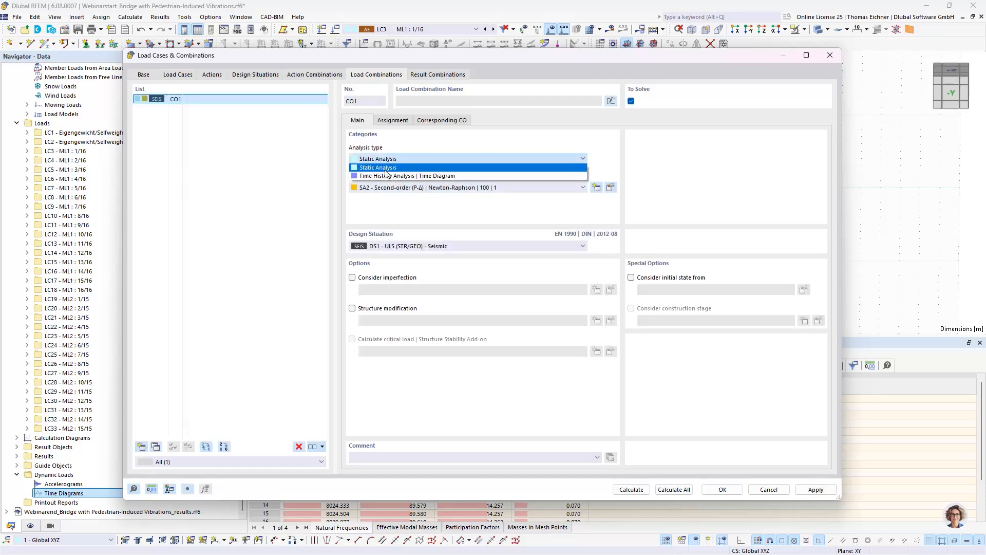
click(380, 179)
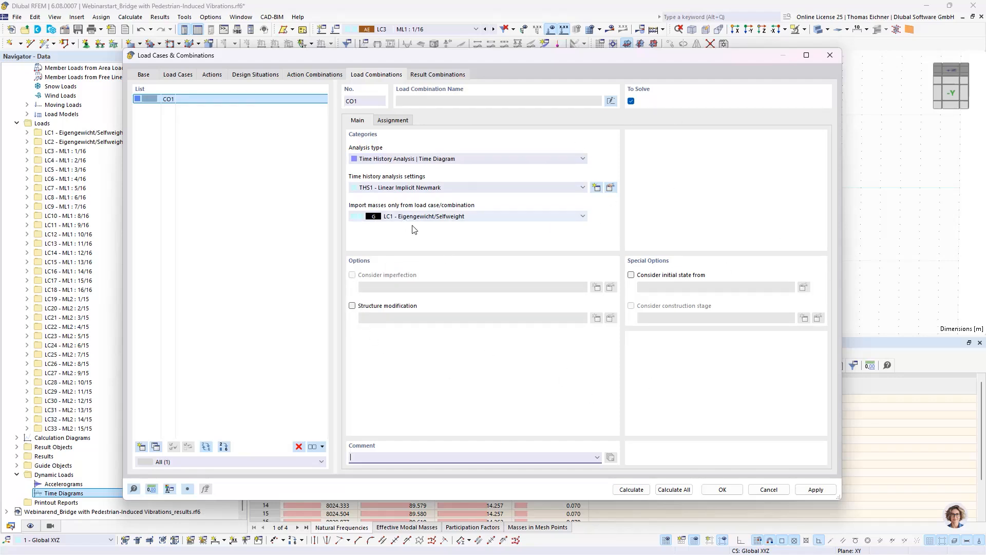
Assign load cases LC3 to LC33 to load combination CO1 with factor 1.00.
click(392, 123)
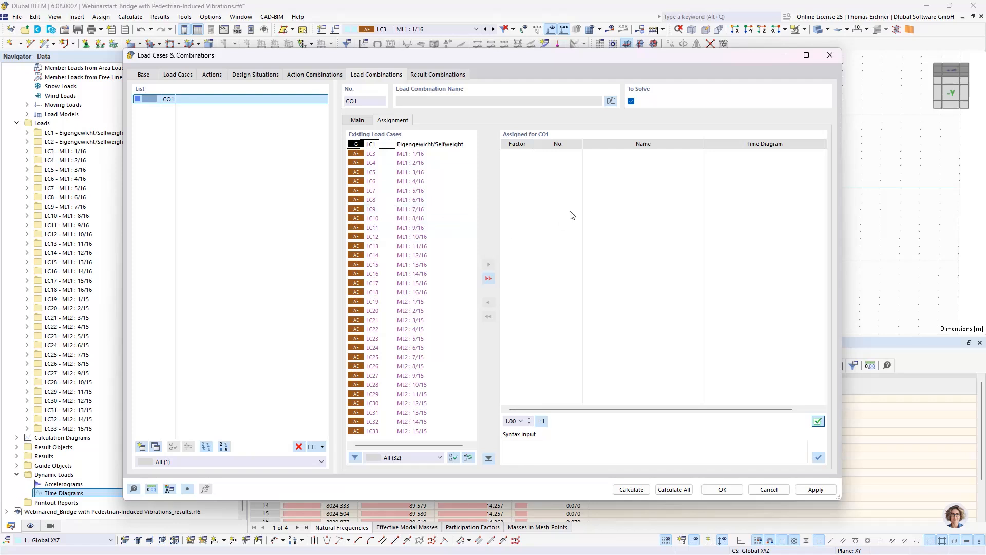
click(425, 153)
ctrl+click(416, 431)
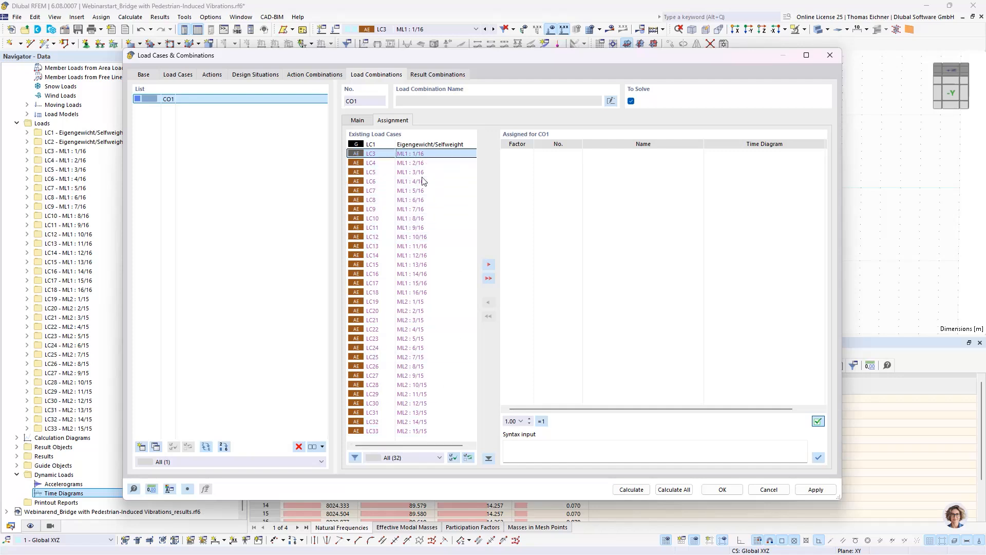
shift+click(411, 431)
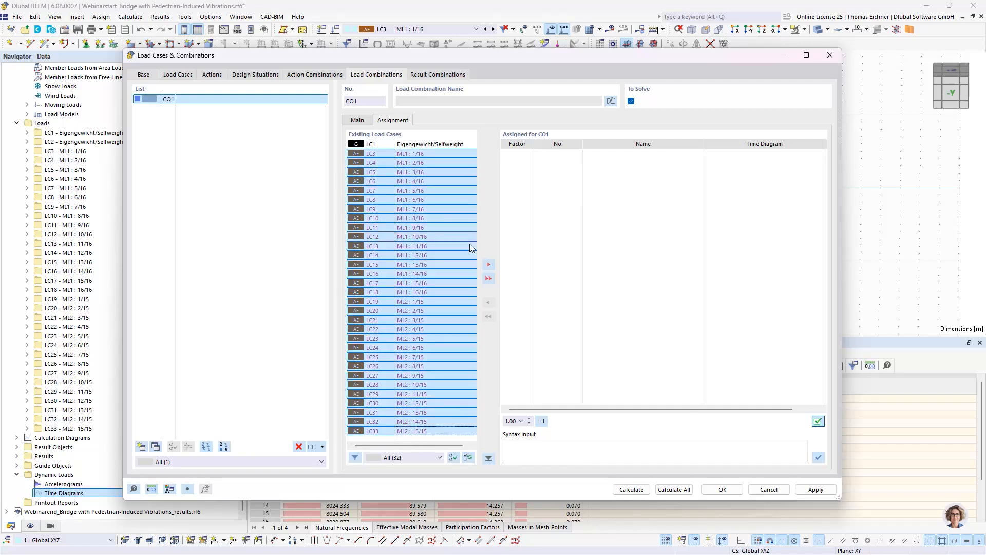
click(489, 264)
click(572, 163)
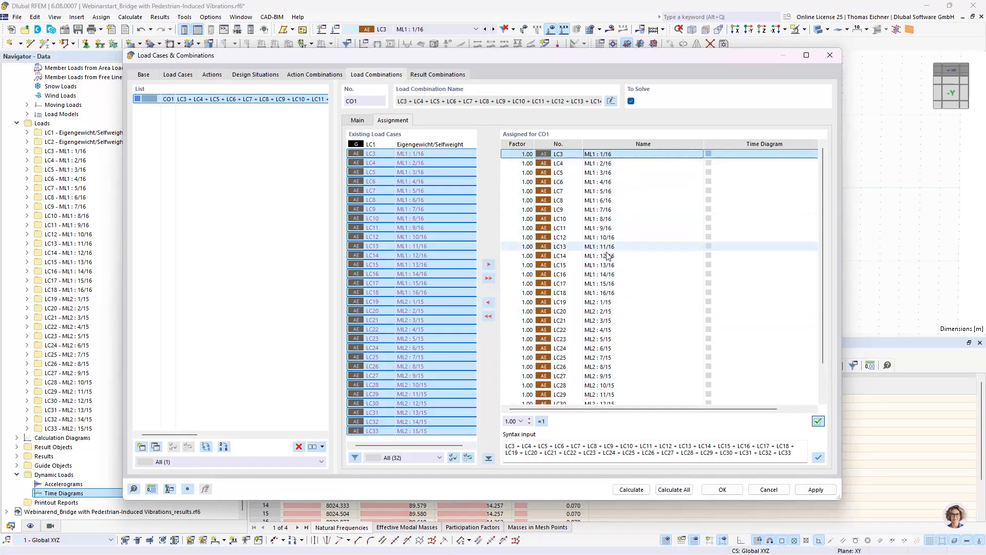
click(604, 294)
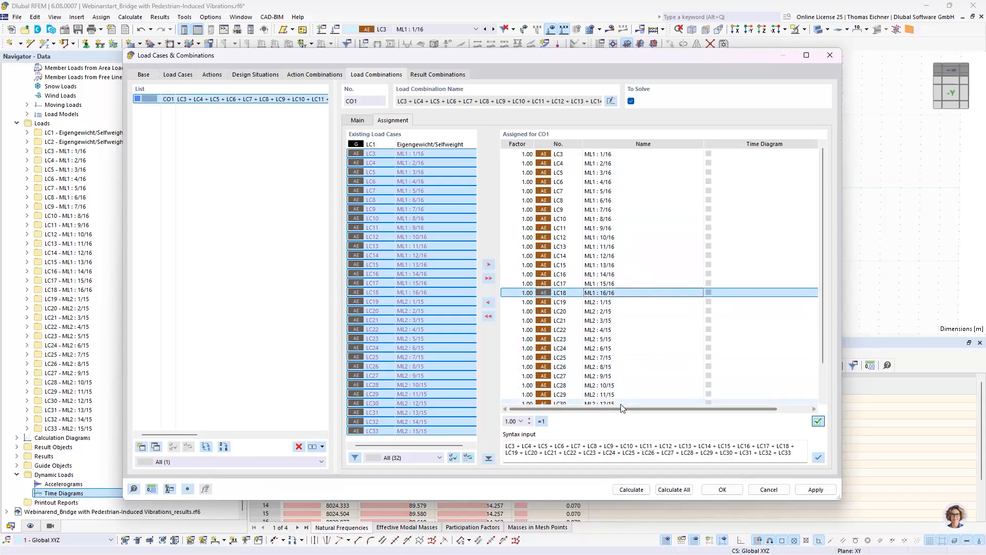
Start a new time diagram for LC3 in CO1 with the definition type Function.
drag(124, 494, 10, 494)
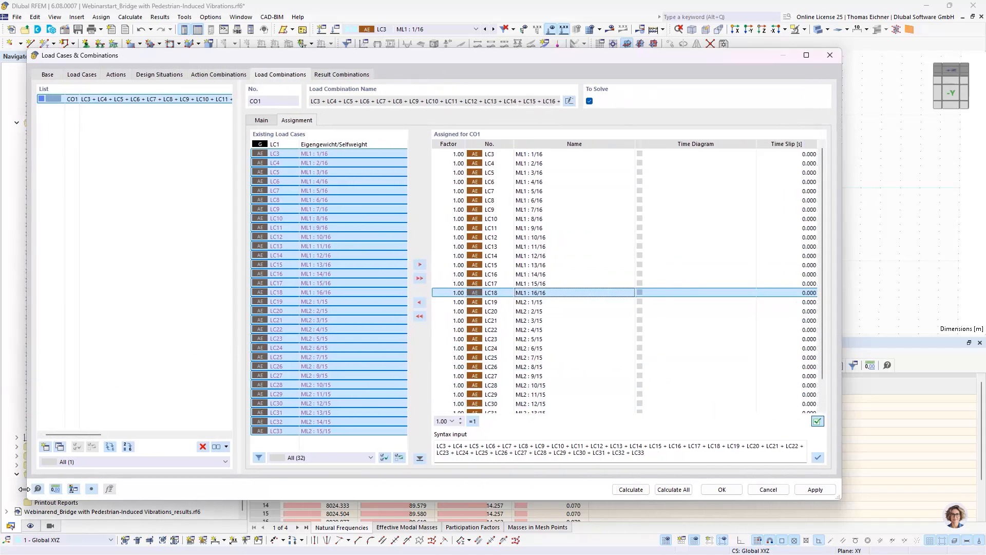
click(713, 154)
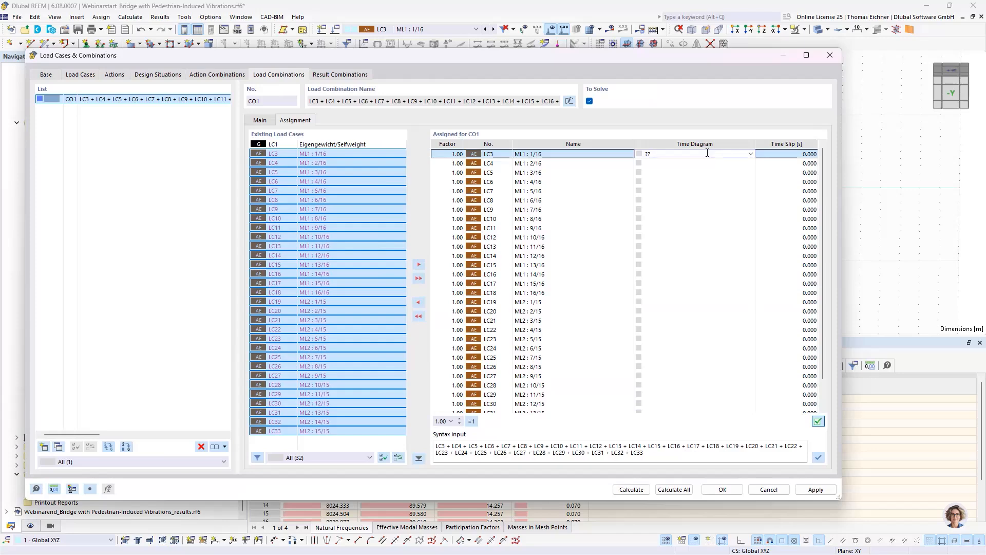
click(748, 154)
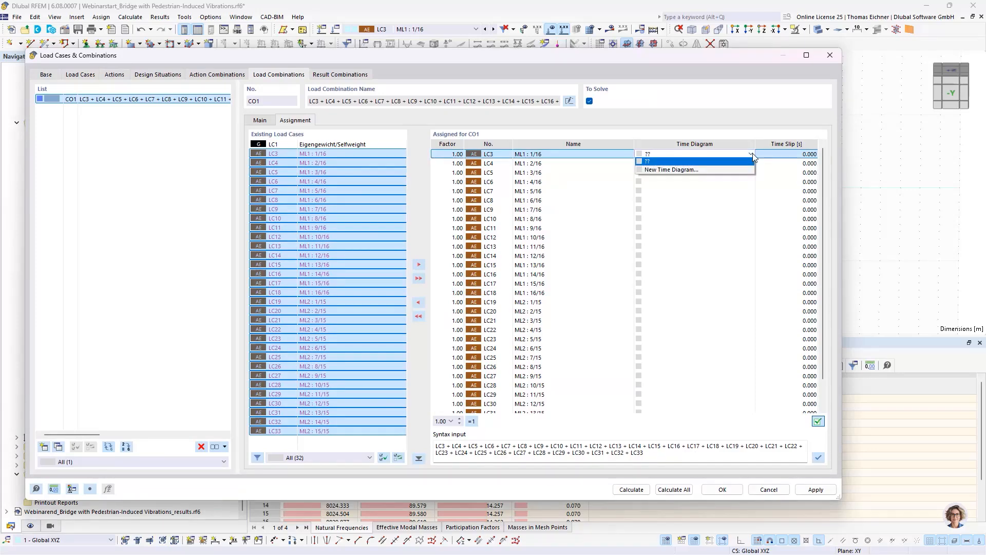
click(695, 167)
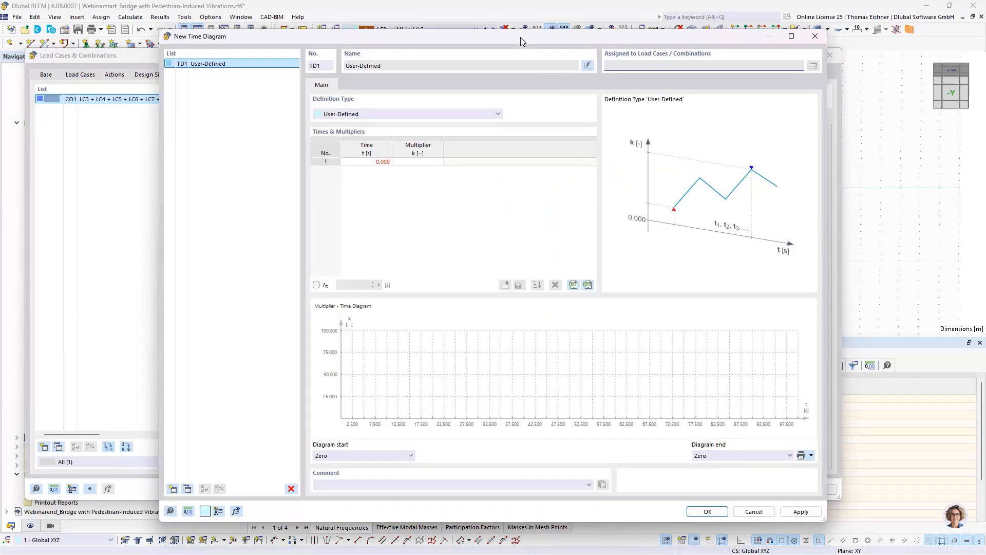
drag(520, 37, 559, 47)
click(406, 123)
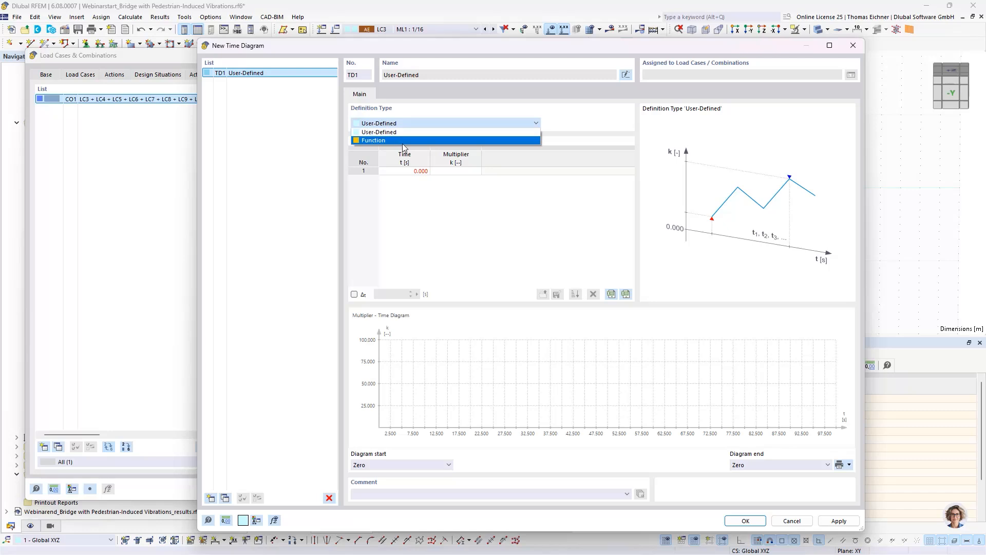
click(404, 141)
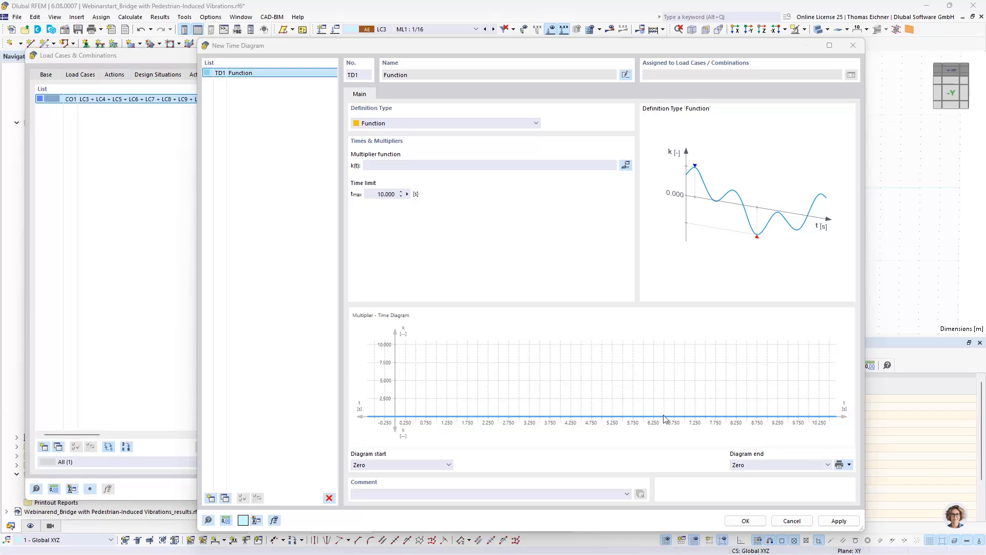
Enter the multiplier function k(t) as sqrt(N)*G*[1+0.4*sin(1*fs*2*PI*t)+0.1*sin(2*fs*2*PI*t-PI/2)+0.1*sin(3*fs*2*PI*t-PI/2)].
click(422, 164)
text(G*[1+0.4*sin(1*fs*2*PI*t)+0.1*sin(2*fs*2*PI*t-PI/2)+0.1*sin(3*fs*2*PI*t-PI/2)])
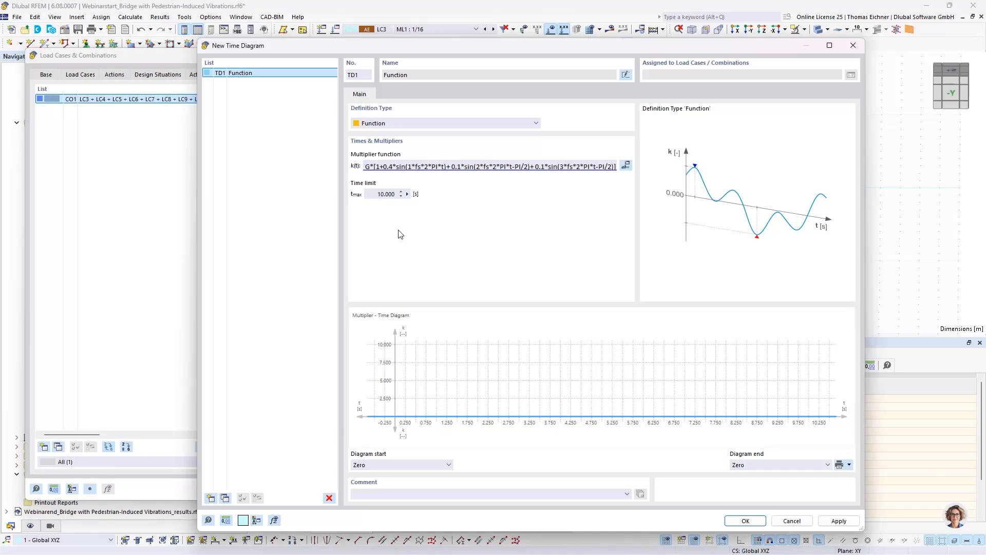
drag(378, 167, 346, 173)
click(374, 165)
key(Delete)
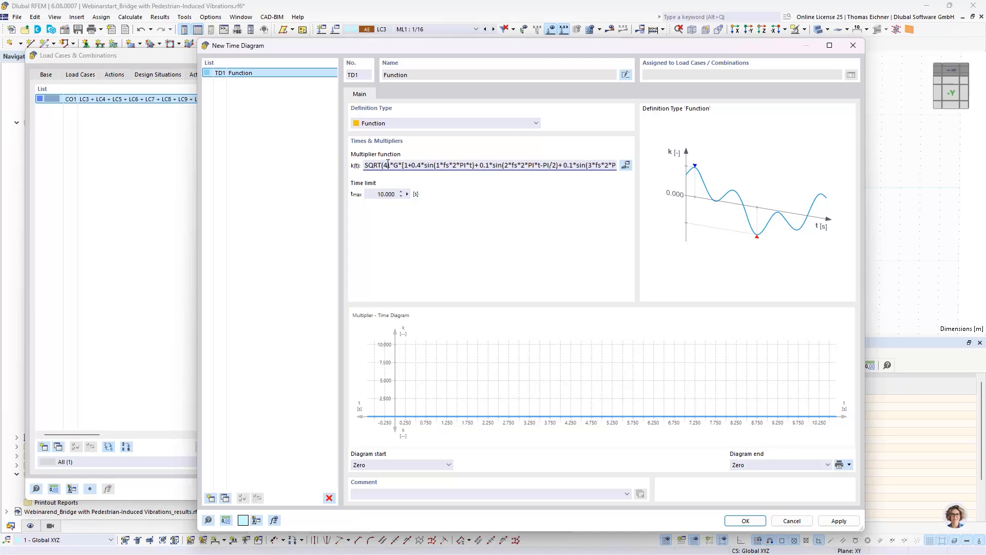
drag(380, 165, 361, 169)
text(sqrt)
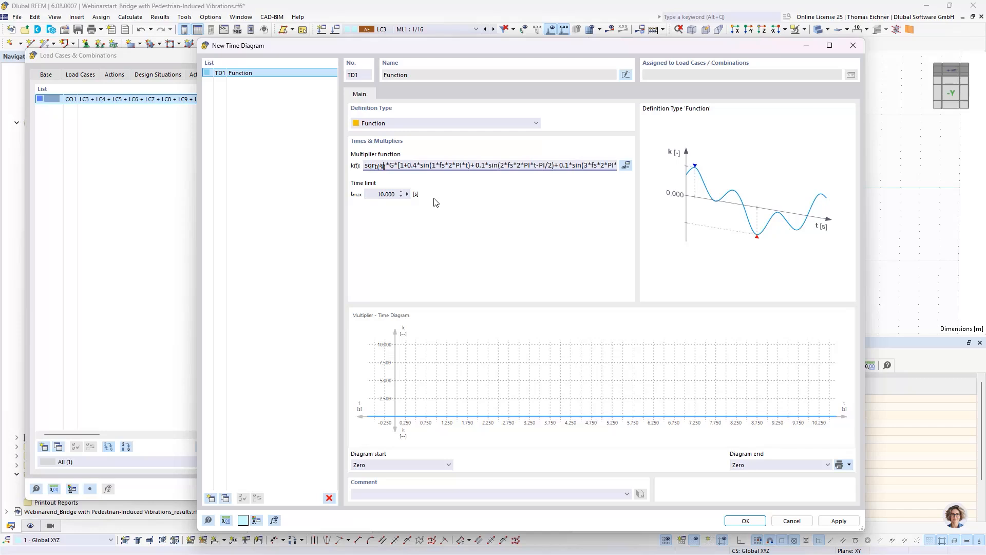
key(Tab)
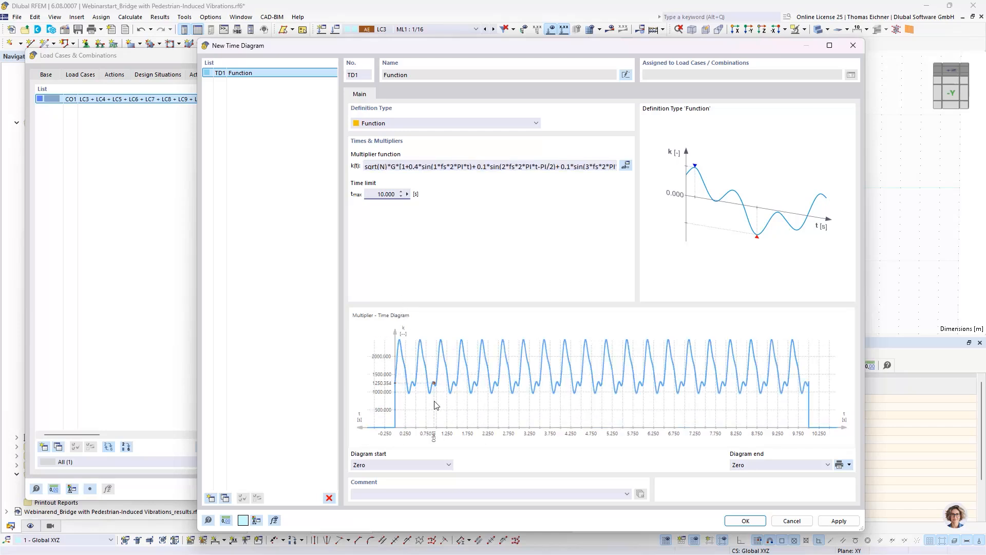
Examine the values and units of the global parameters G, N and fs used in the multiplier function.
click(453, 168)
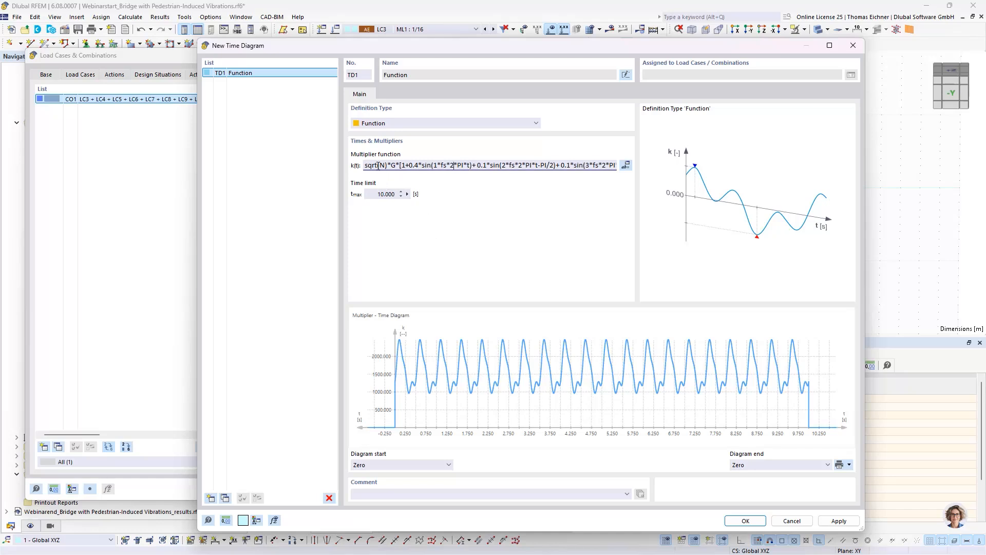
click(386, 166)
click(379, 196)
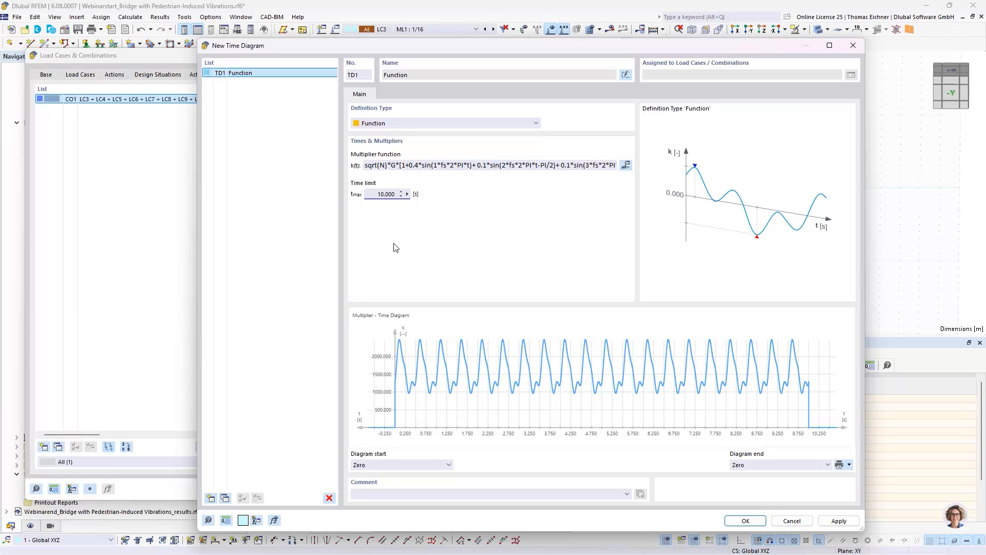
click(381, 167)
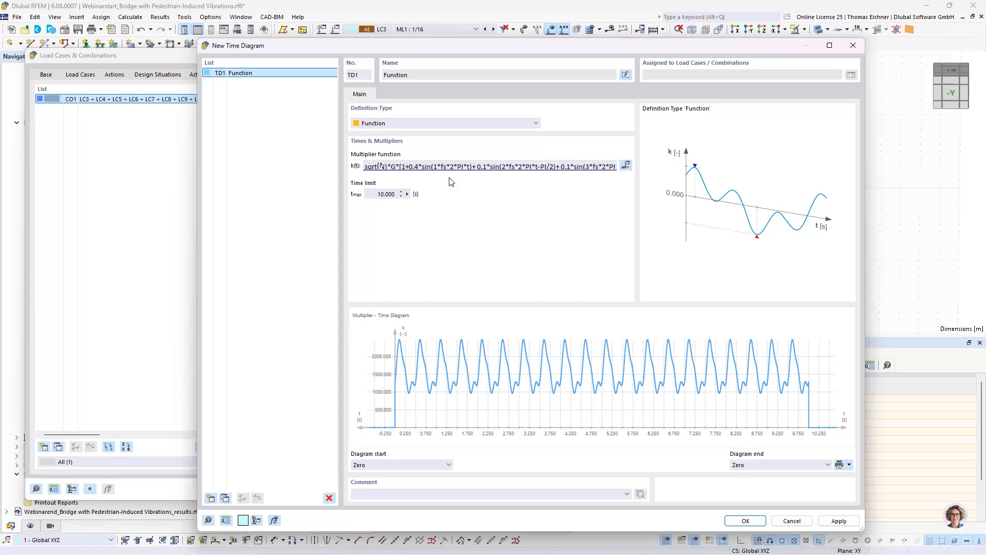
click(625, 166)
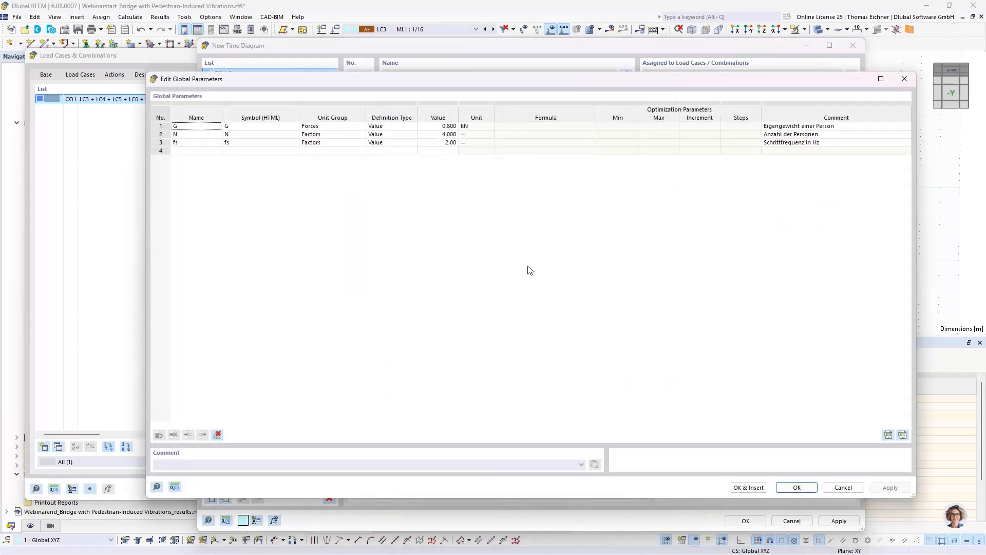
drag(492, 83, 555, 220)
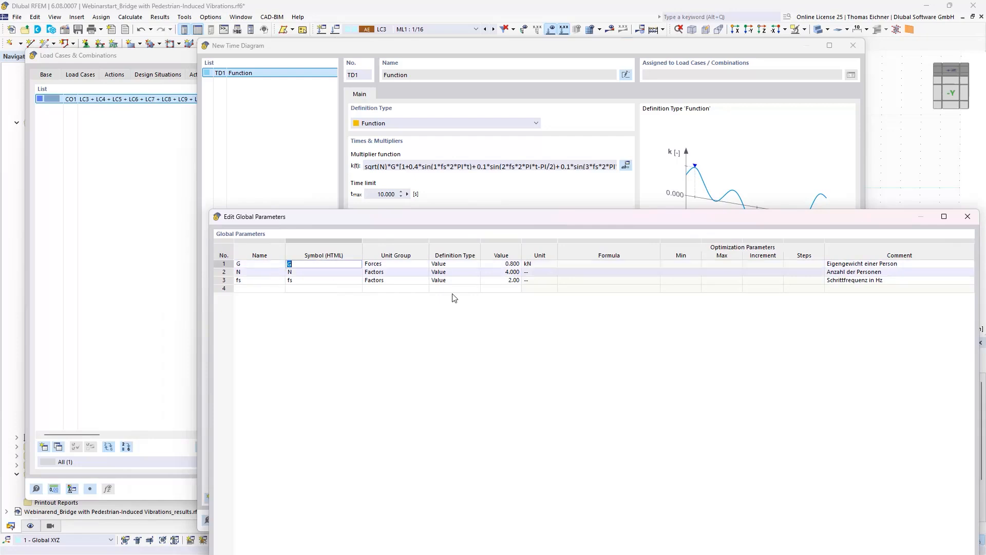
click(512, 264)
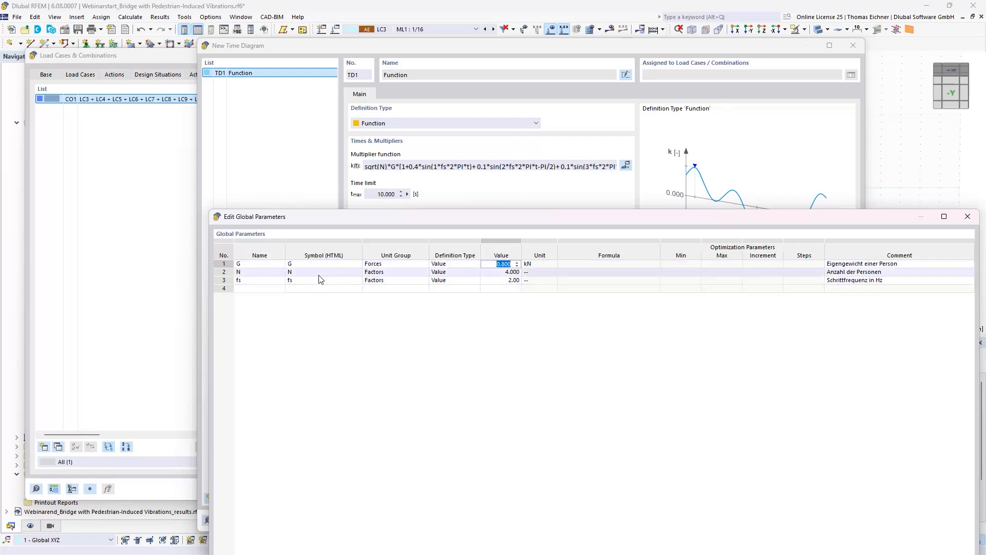
key(Return)
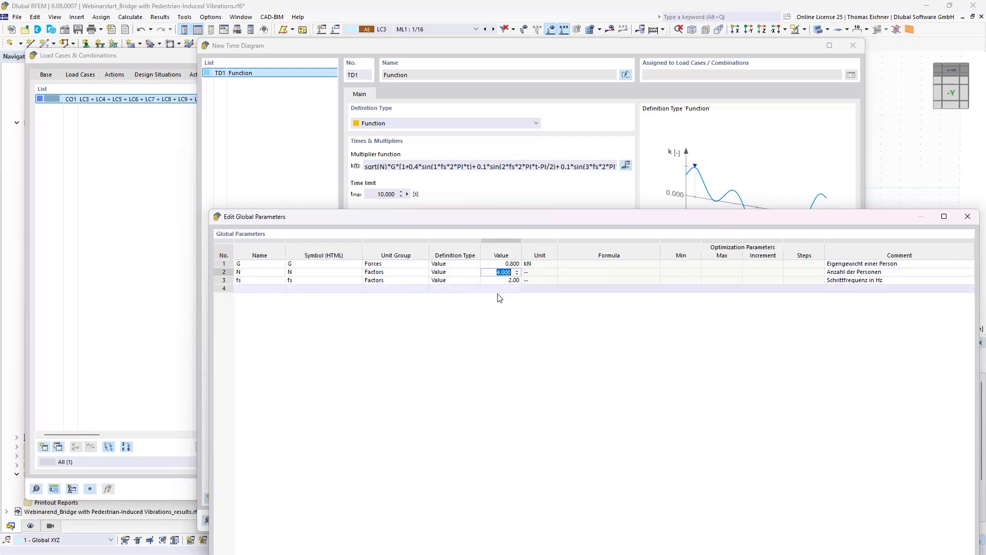
key(Return)
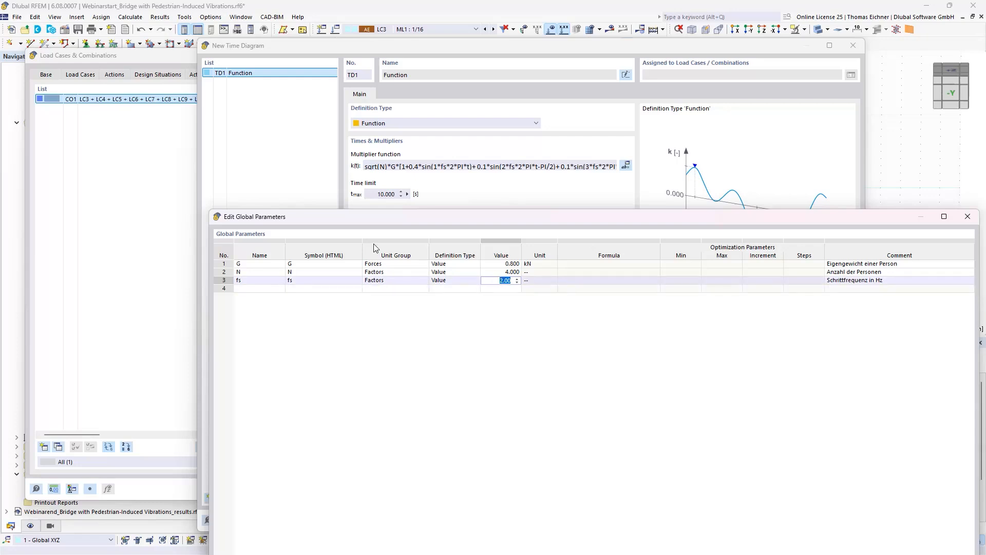
drag(602, 219, 471, 138)
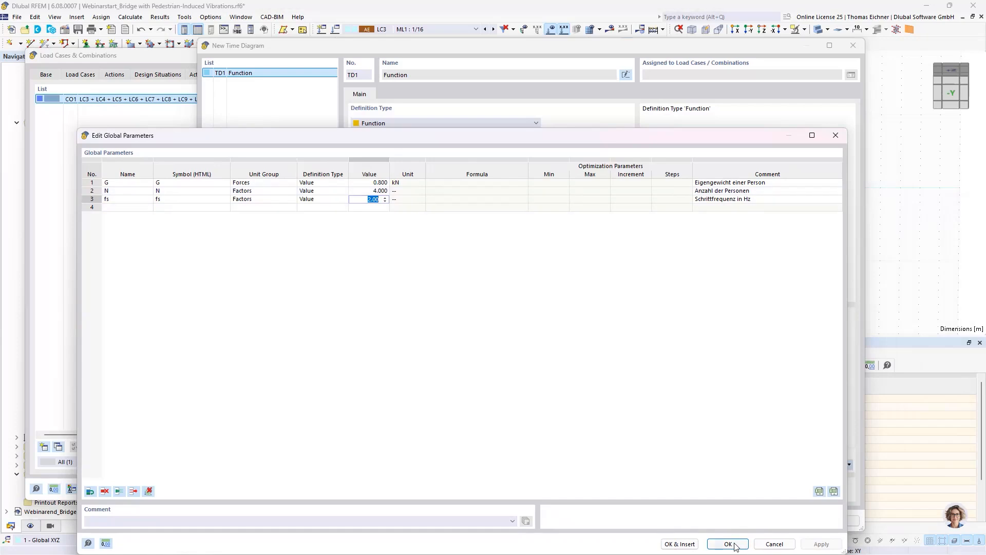
drag(391, 142, 411, 263)
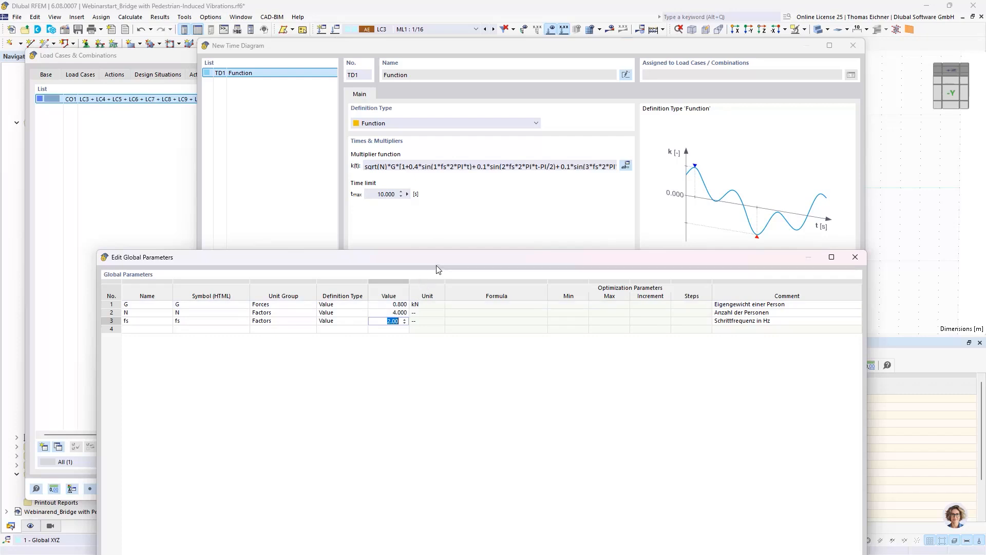
drag(438, 269, 414, 136)
click(720, 530)
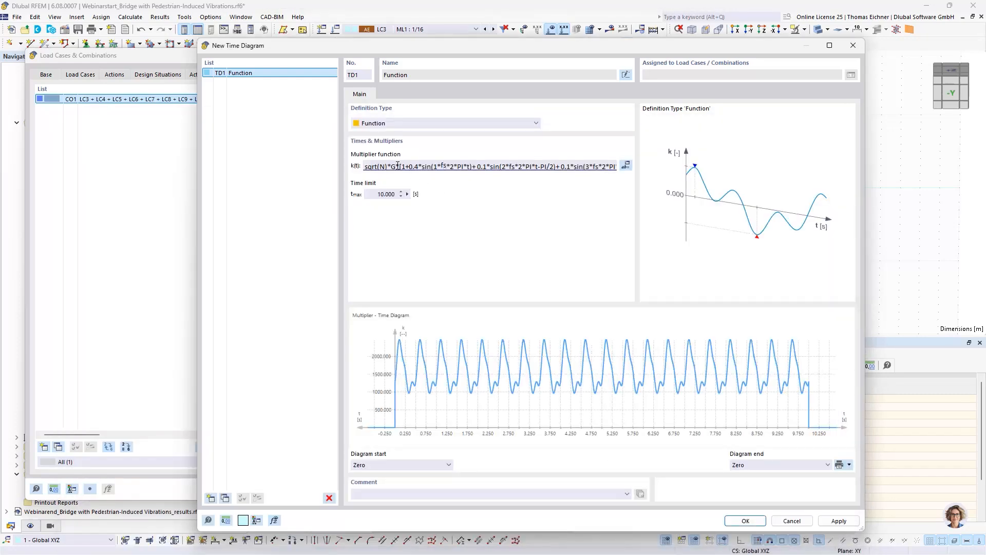
Divide G by 1000 in the multiplier function and set the time limit to 0.5 s.
click(396, 166)
text(/1000)
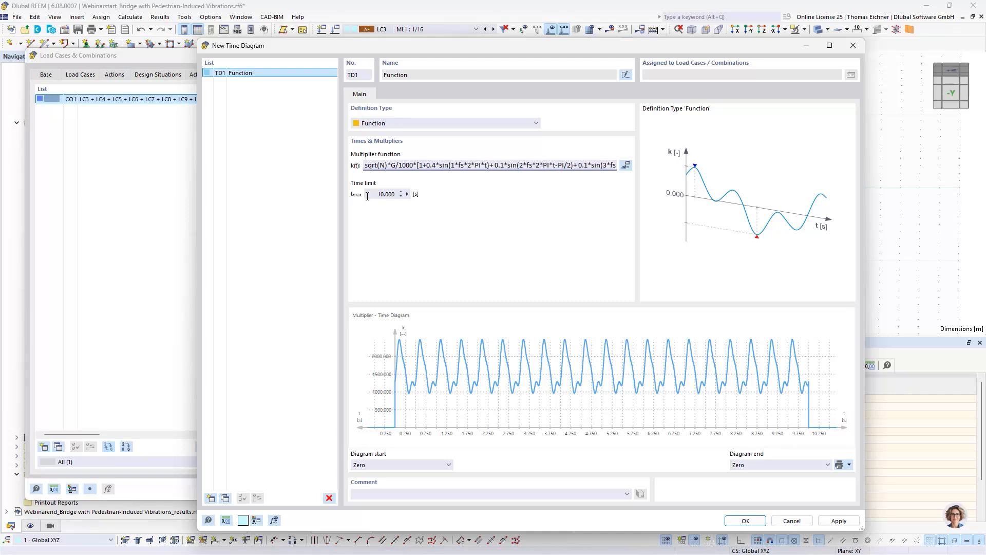
key(Tab)
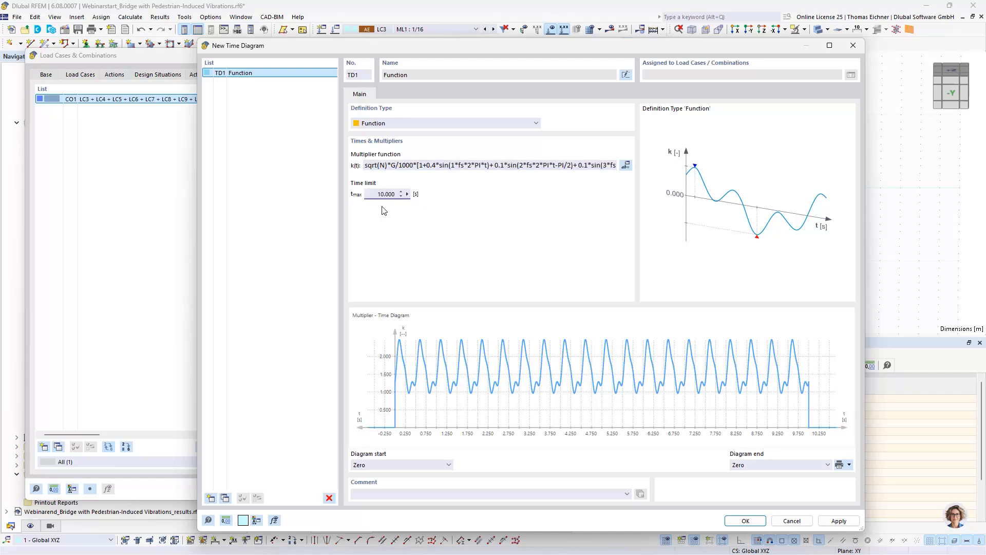
click(384, 195)
drag(373, 196, 700, 252)
text(0,5)
key(Return)
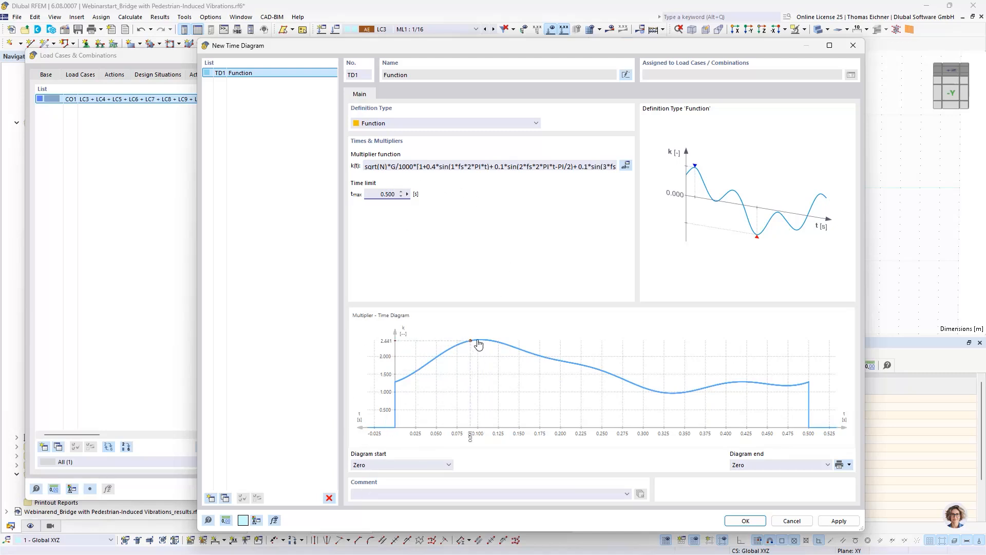
click(387, 164)
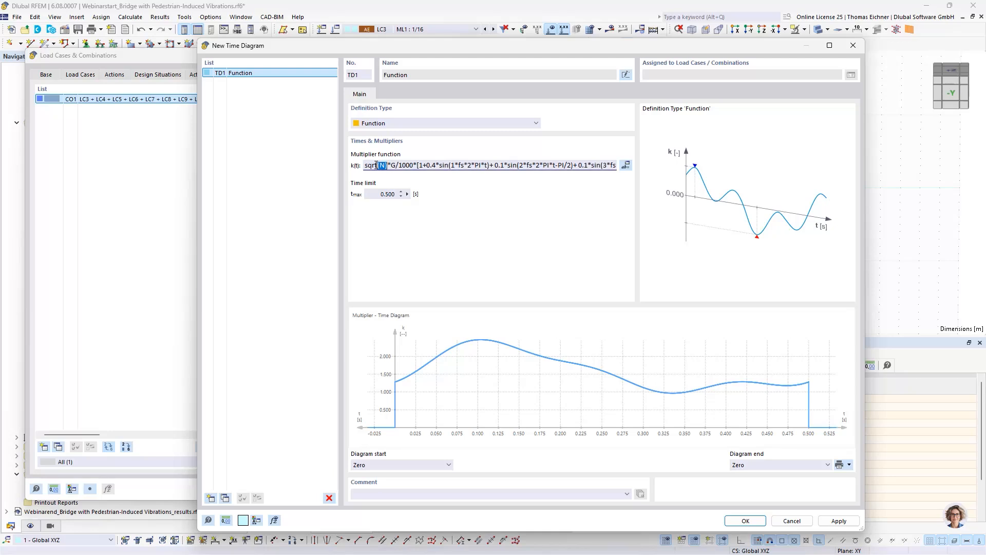
drag(388, 164, 364, 165)
click(380, 193)
click(385, 168)
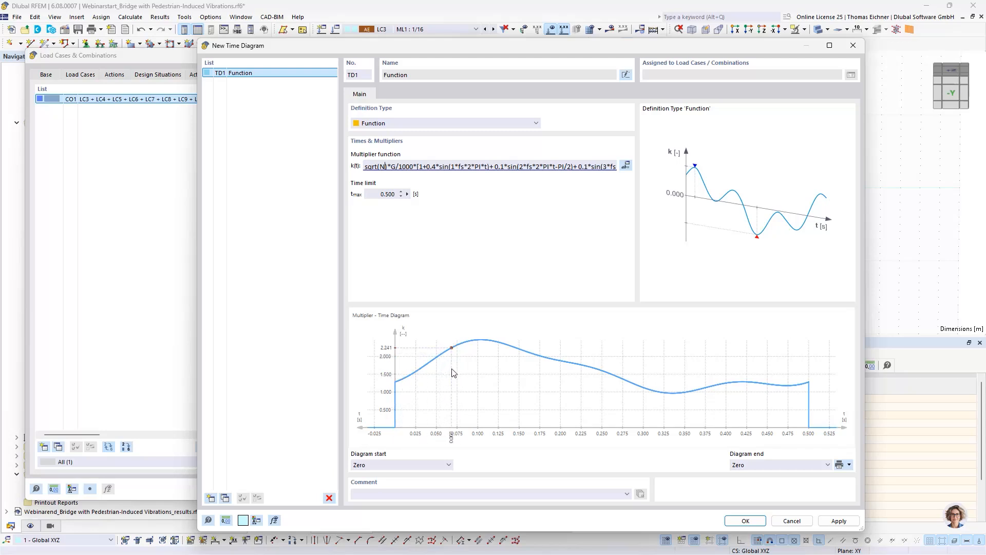
click(380, 194)
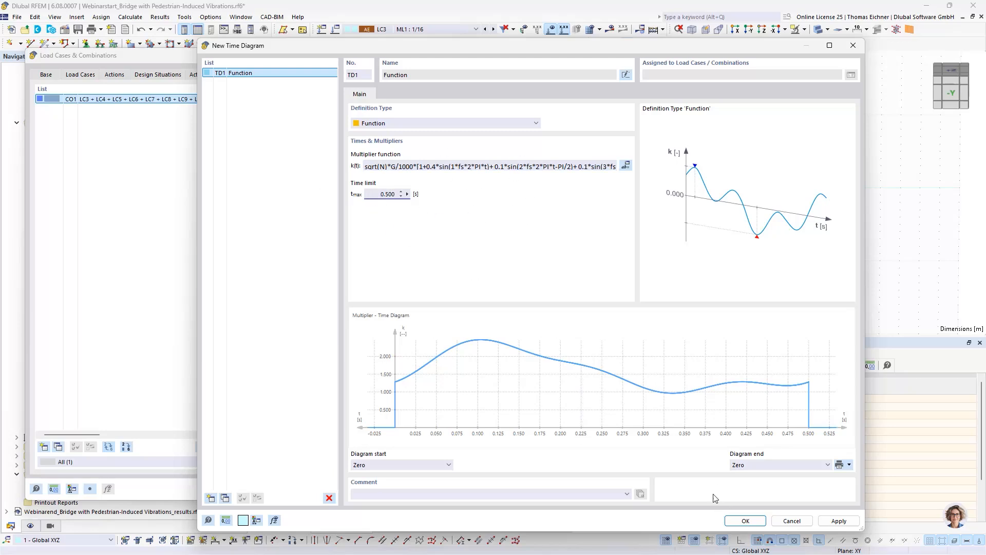
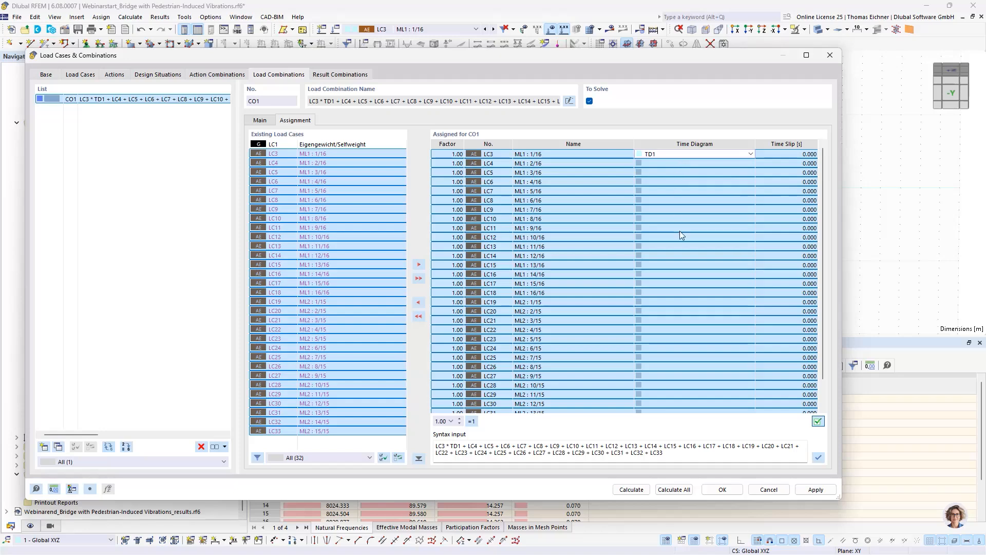
Assign time diagram TD1 to all selected load cases in CO1, from LC3 to LC33.
key(Return)
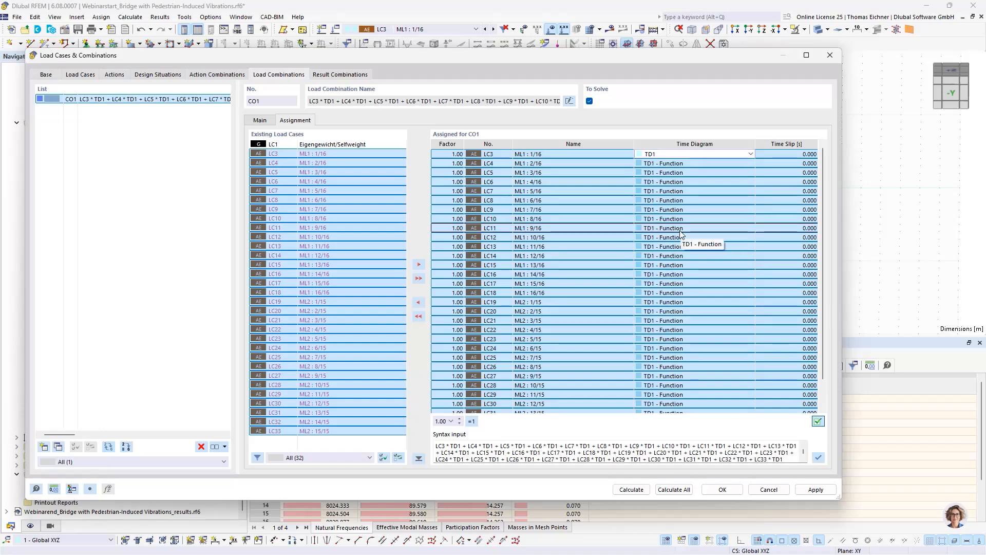
key(Tab)
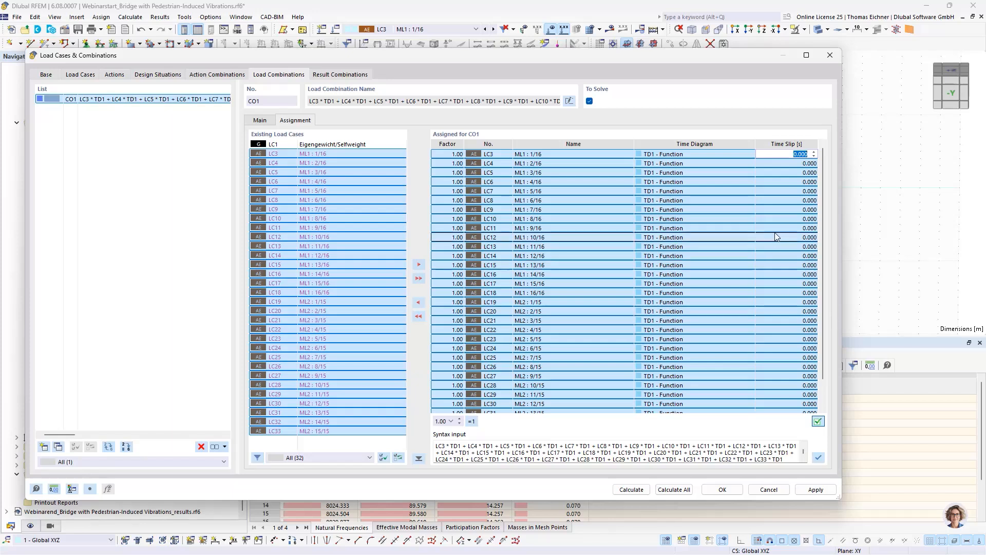
Clear the multi-row selection in CO1's assigned load cases and set the time slips of LC4, LC5 and LC6 to 1, 2 and 3 s.
click(785, 209)
click(784, 164)
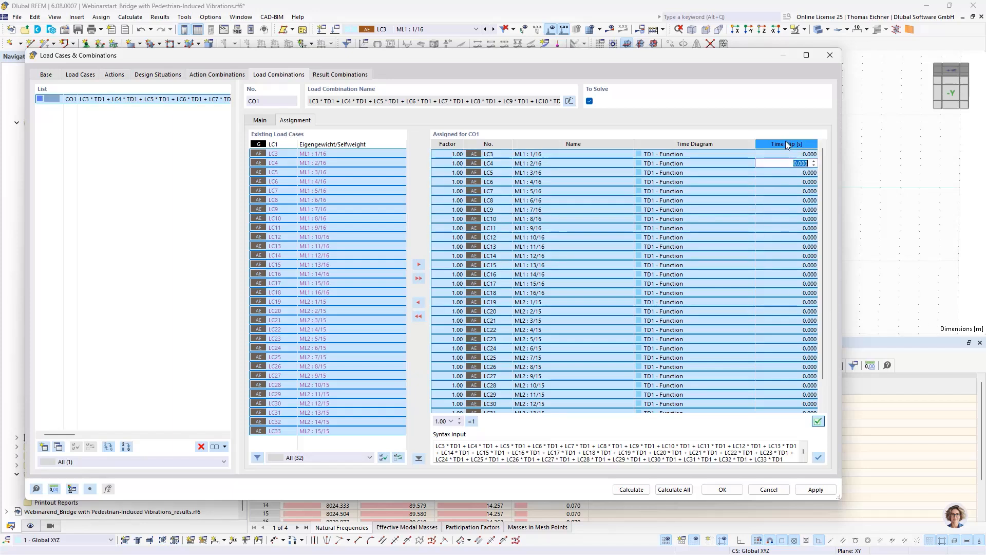
click(783, 163)
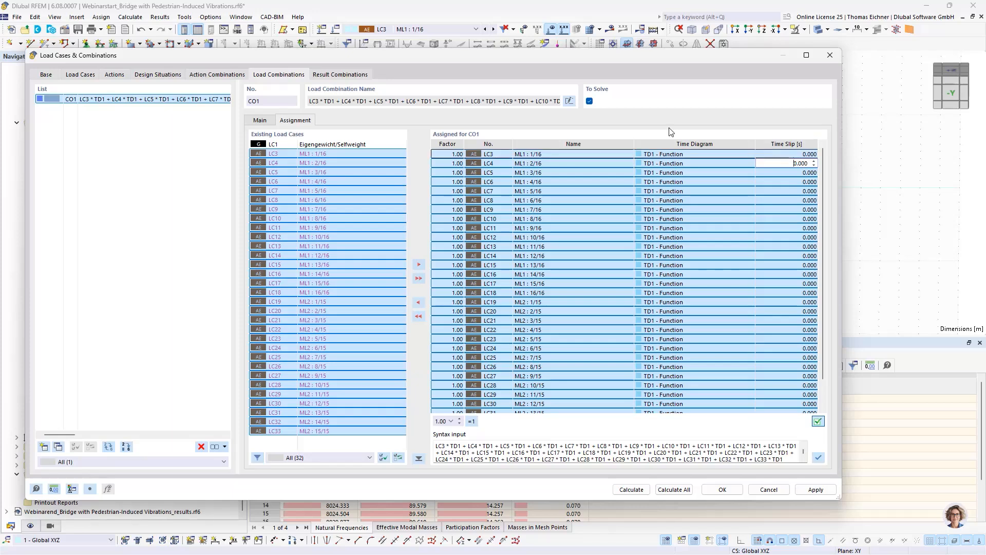
click(790, 155)
click(793, 174)
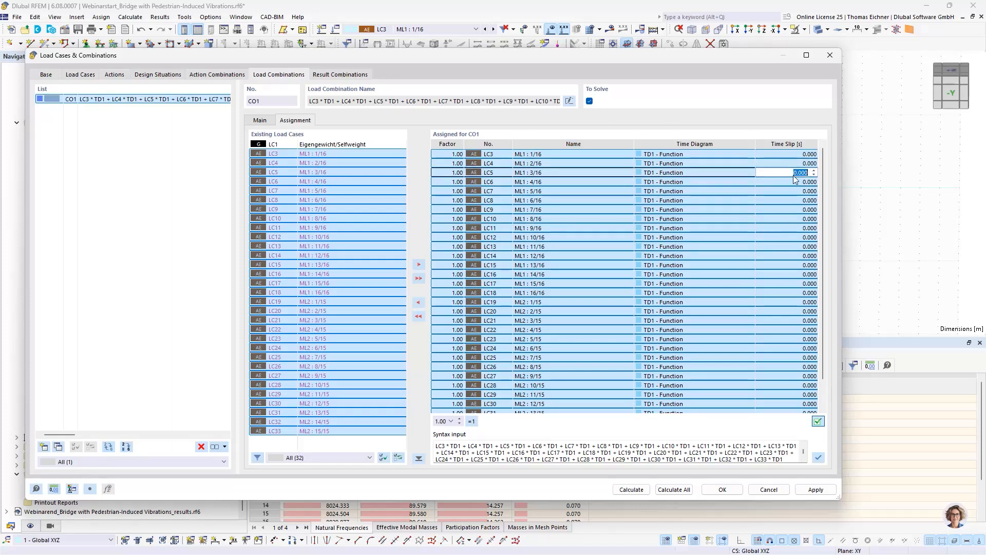
click(794, 165)
click(277, 144)
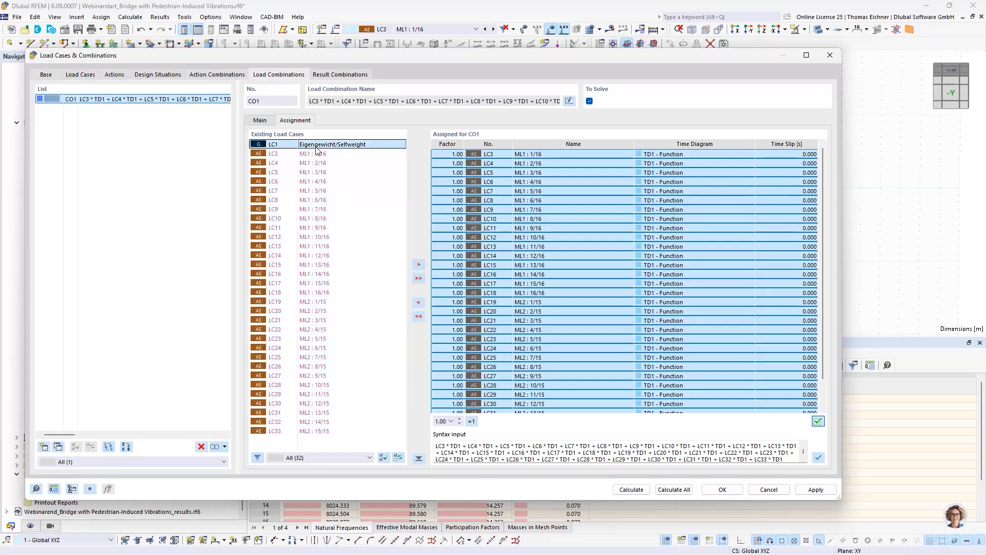
click(616, 191)
click(800, 154)
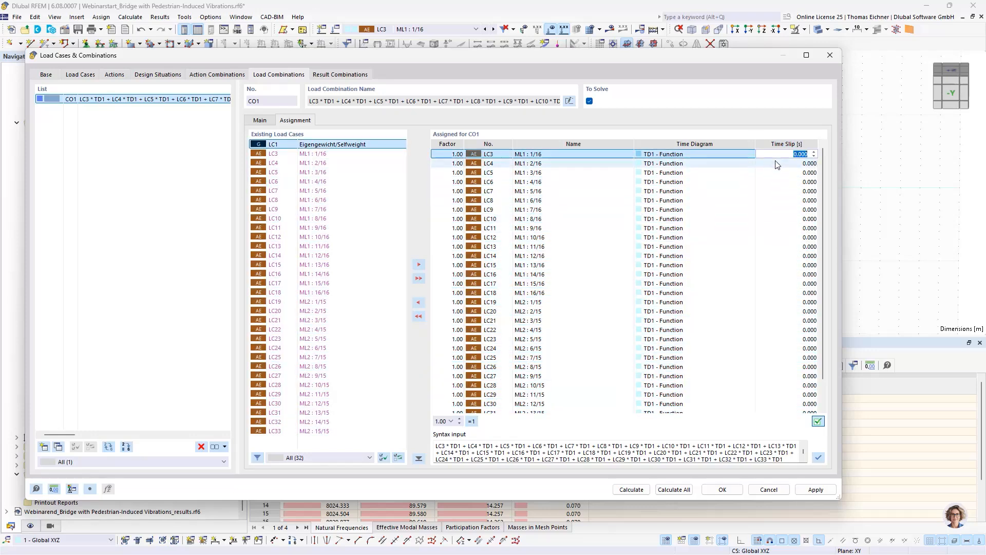
click(794, 163)
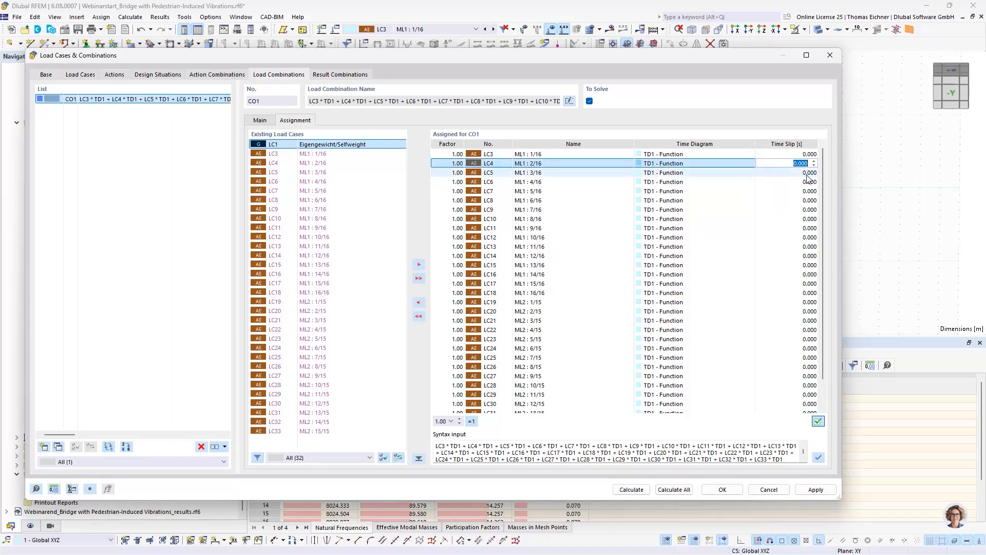
text(1)
click(799, 174)
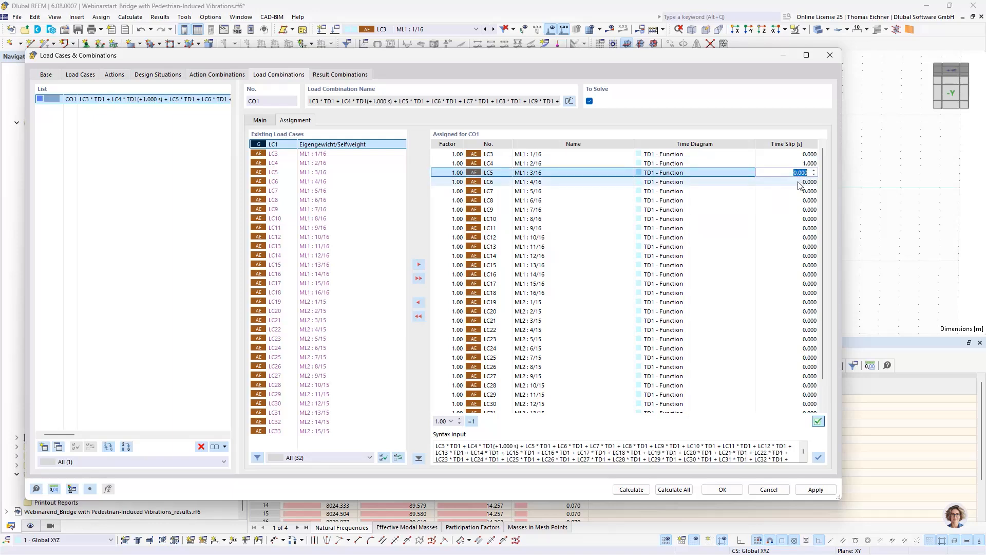
text(2)
click(799, 183)
text(2)
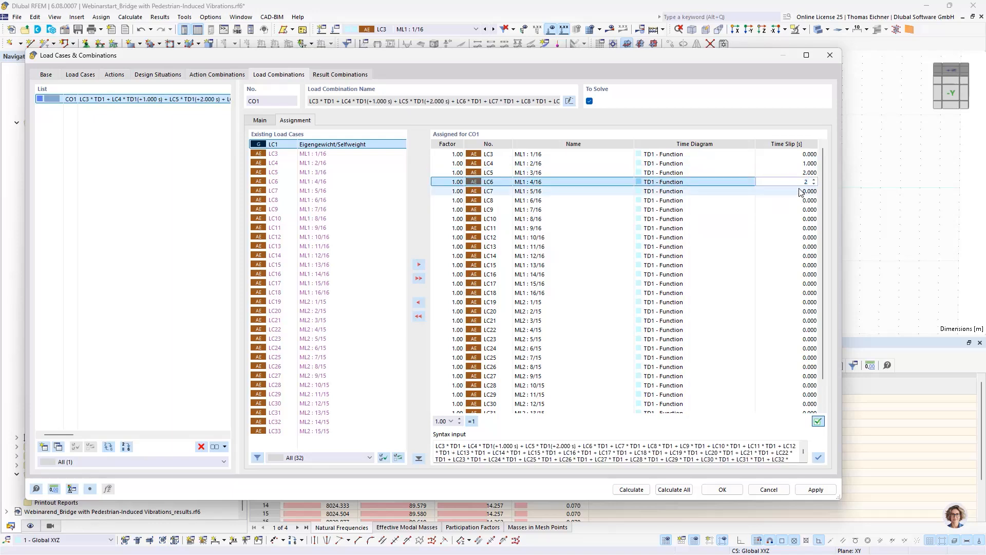
text(3)
Set the time slips of LC7 through LC13 in CO1 to 4 s through 10 s, increasing by 1 s per load case.
click(805, 190)
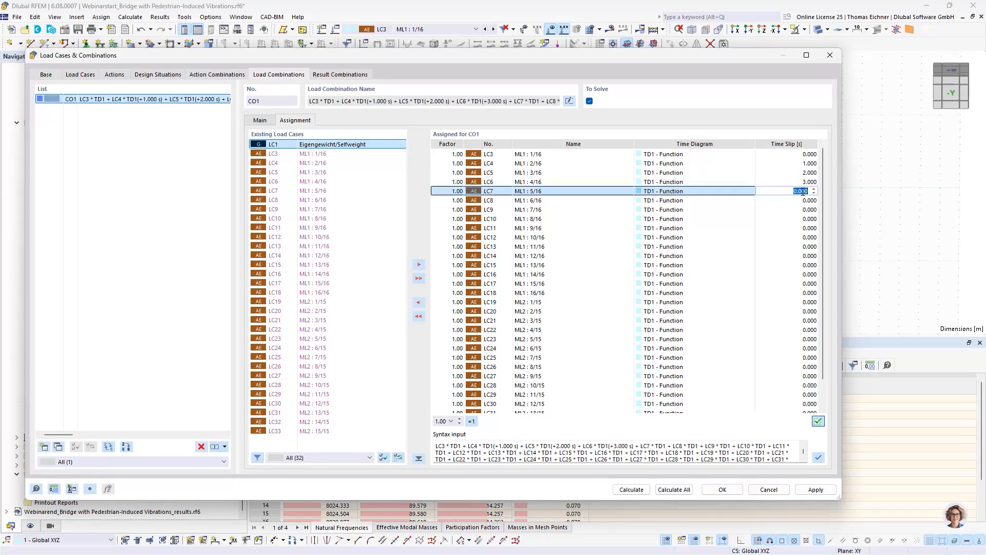
text(4)
click(804, 200)
text(5)
click(804, 209)
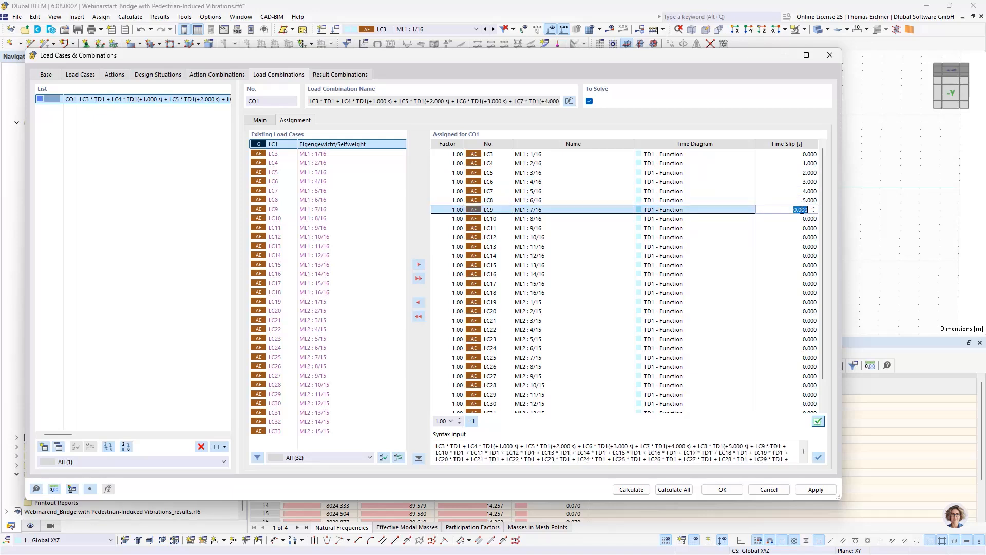
text(6)
click(804, 219)
text(7)
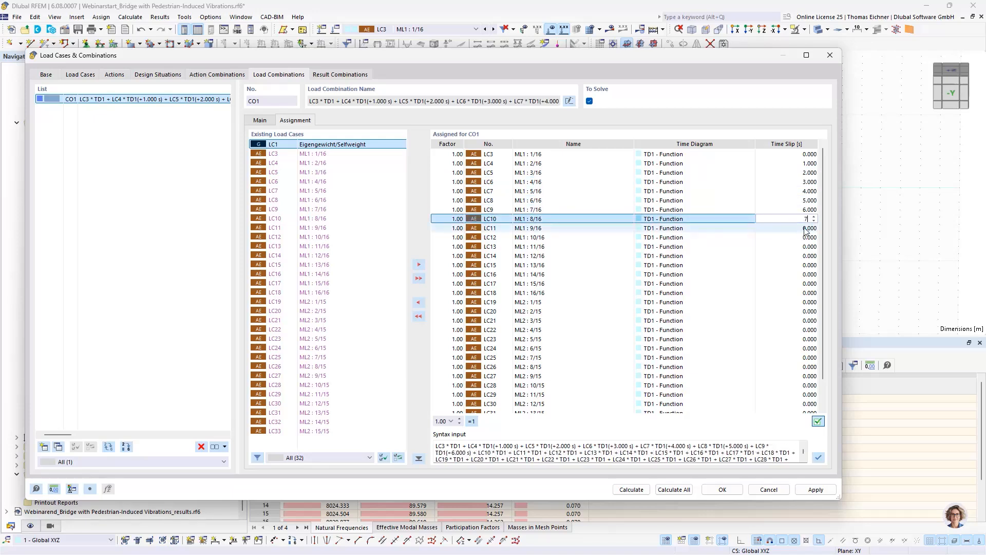
click(804, 228)
text(8)
click(804, 237)
text(9)
click(804, 247)
text(10)
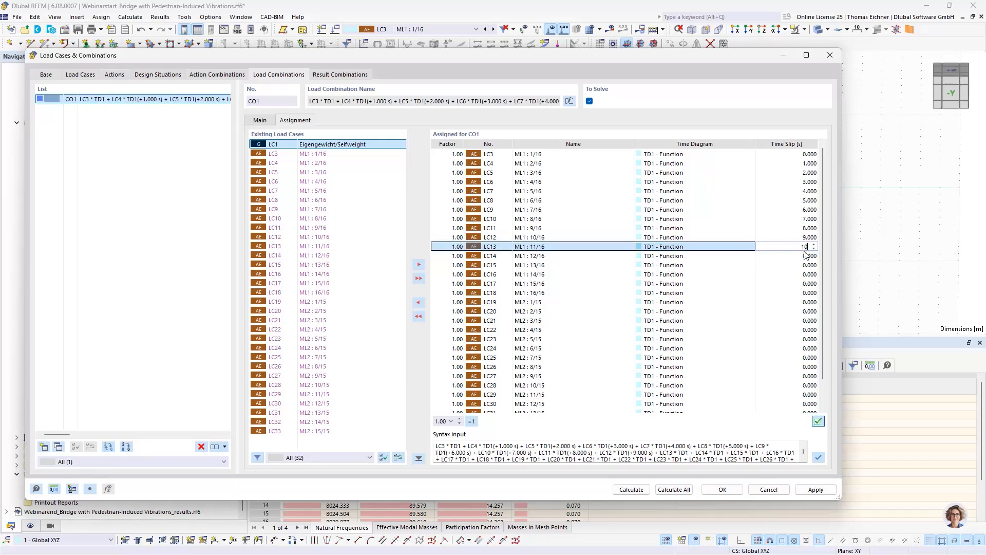
Set the time slips of load cases LC14 to LC18 in CO1 to 11, 12, 13, 14 and 15 s respectively.
click(804, 256)
text(11)
click(804, 265)
text(1)
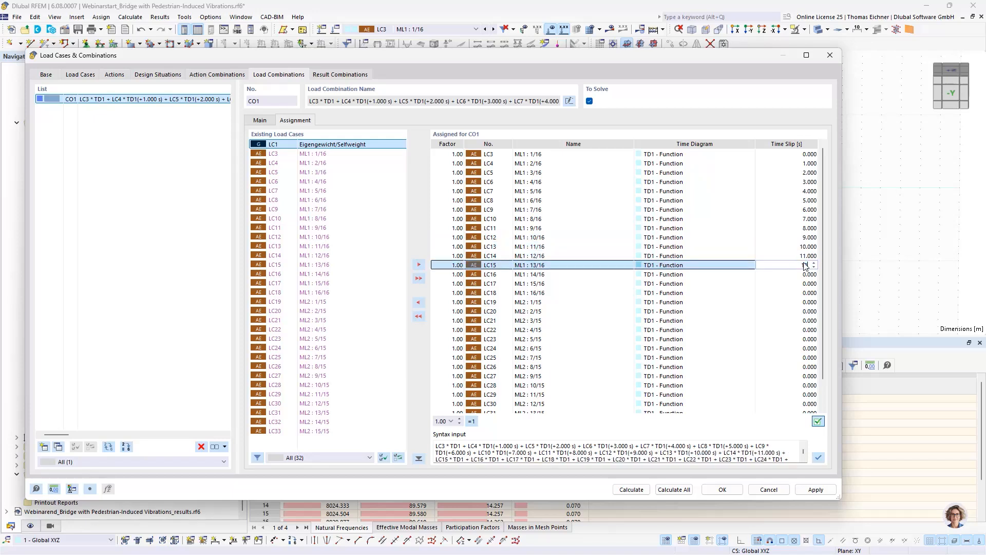
text(2)
click(805, 274)
text(13)
click(804, 284)
text(14)
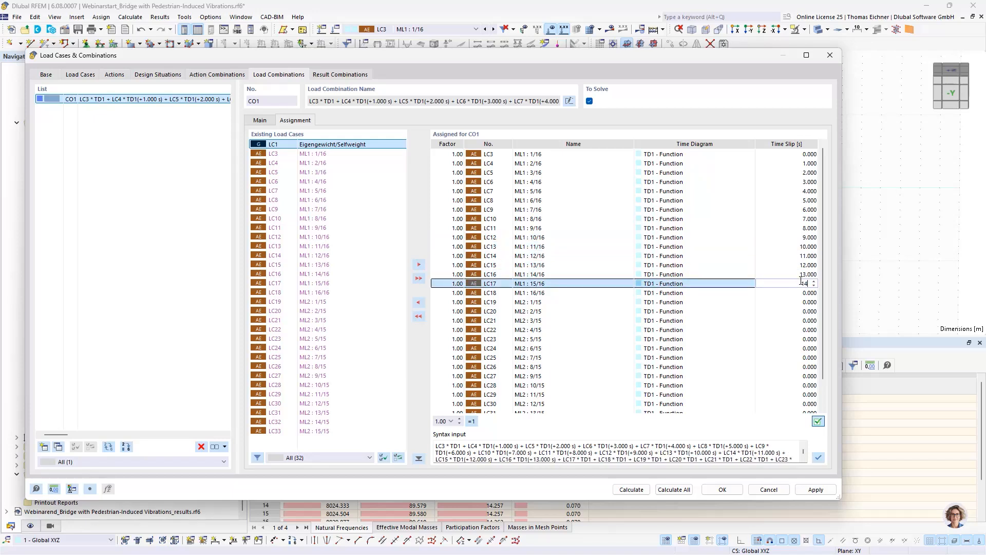
click(805, 293)
text(15)
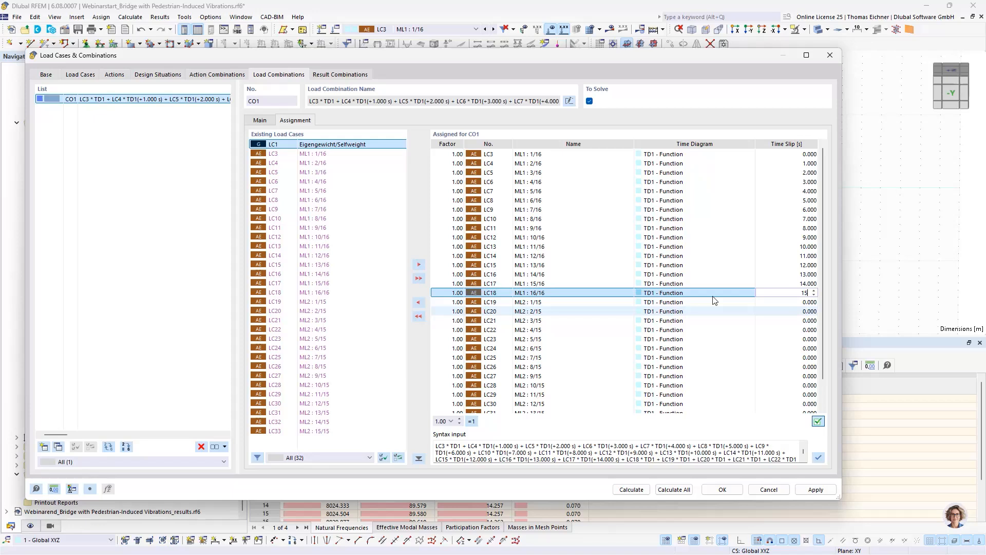
Set the time slips of LC19 to LC22, the first ML2 load cases, to 0.5, 1.5, 2.5 and 3.5 s.
click(540, 304)
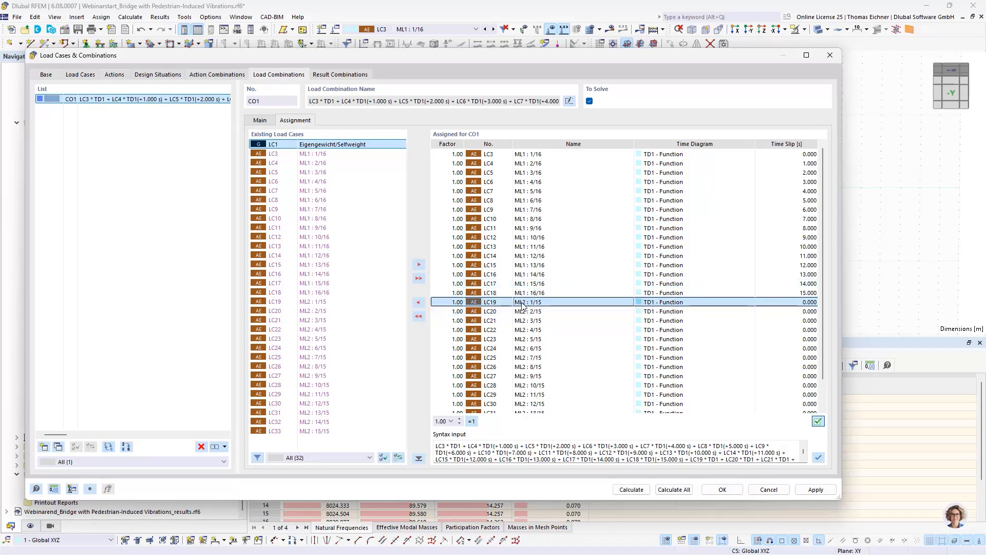
click(797, 303)
text(0.5)
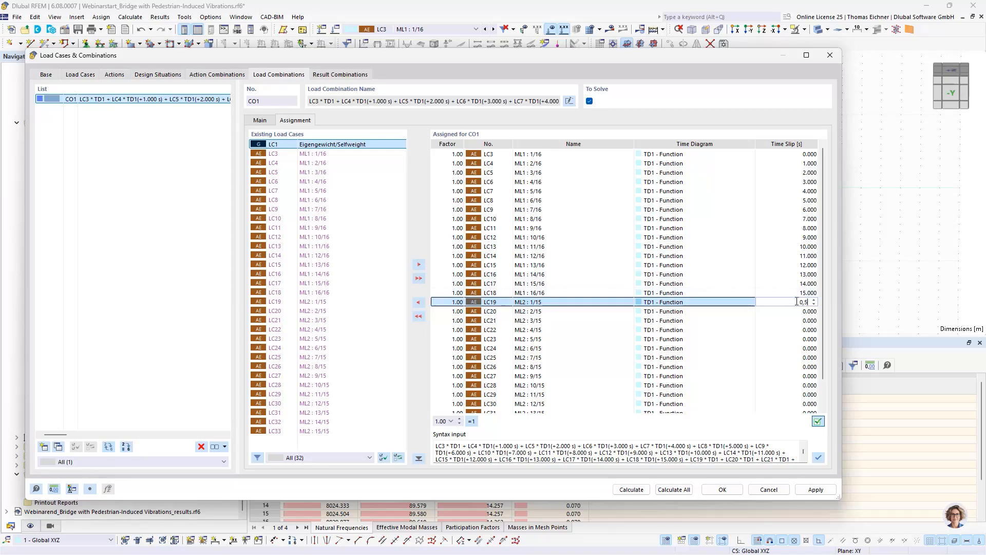
click(798, 311)
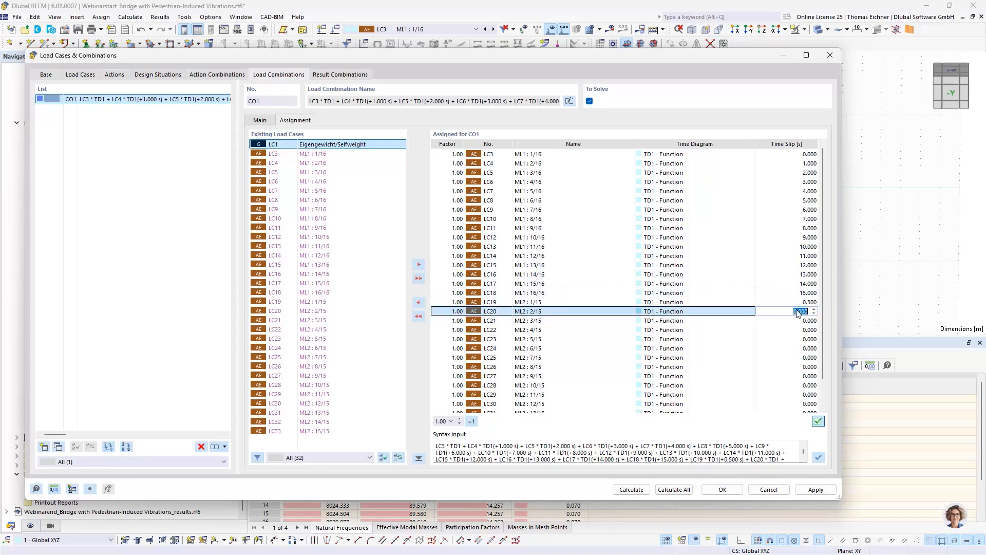
text(1,5)
click(804, 321)
text(1,5)
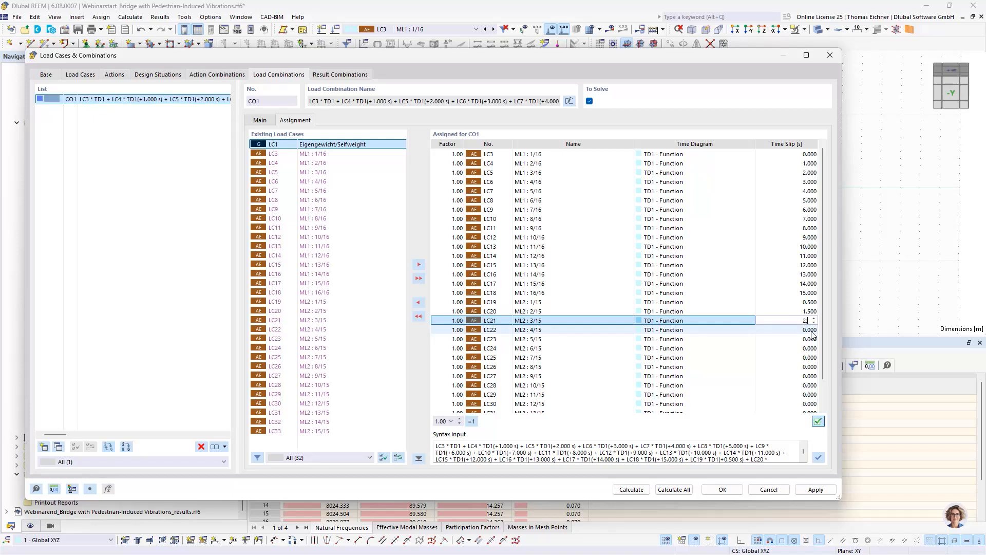
click(811, 331)
text(3)
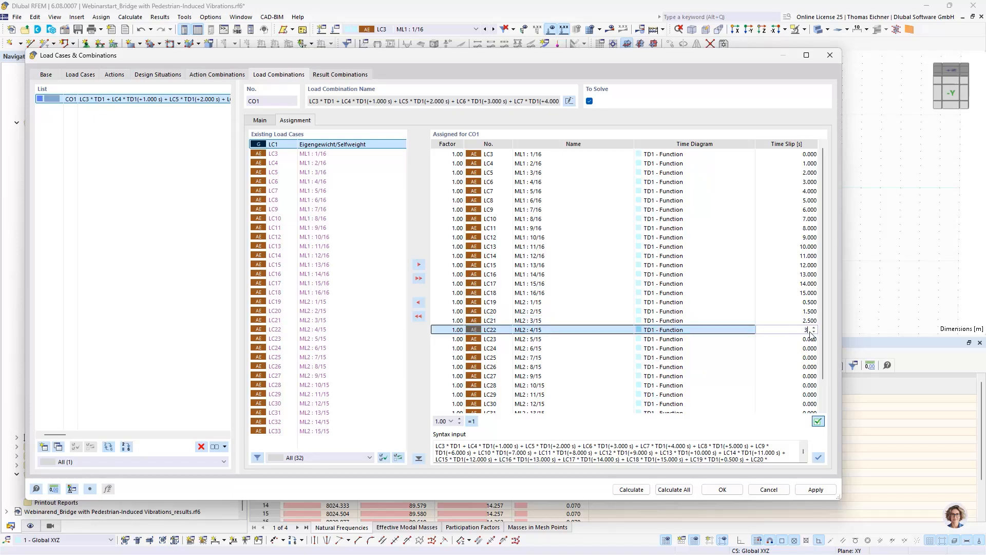
text(,5)
Set the time slips of LC23, LC24, LC25 and LC26 to 4.5, 5.5, 6.5 and 7.5 s.
click(810, 339)
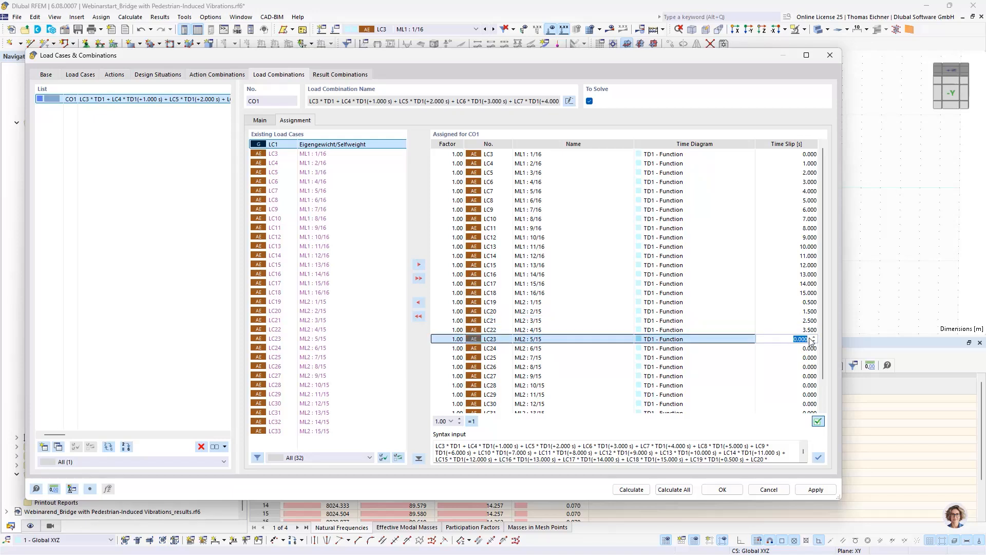
text(4,5)
click(810, 349)
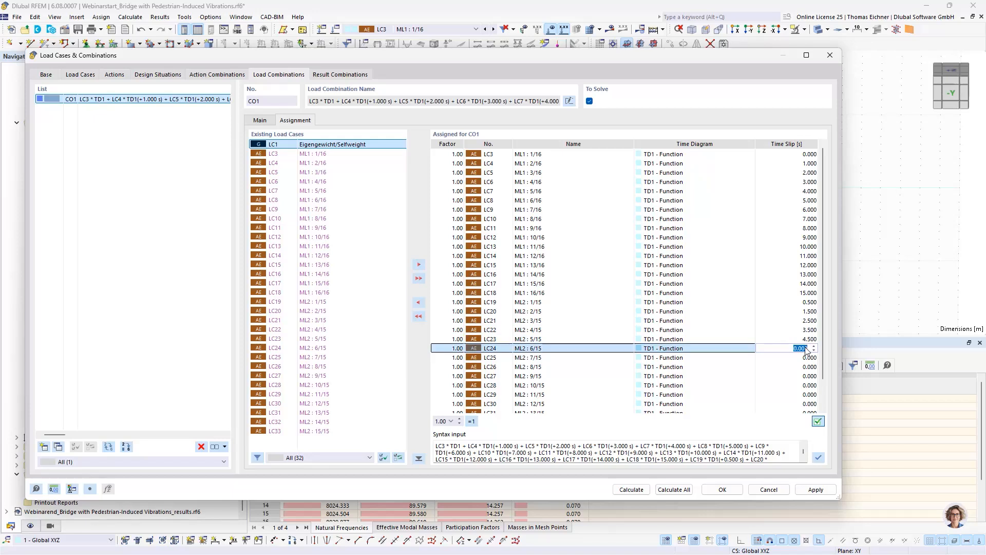
text(5,5)
click(807, 358)
text(6)
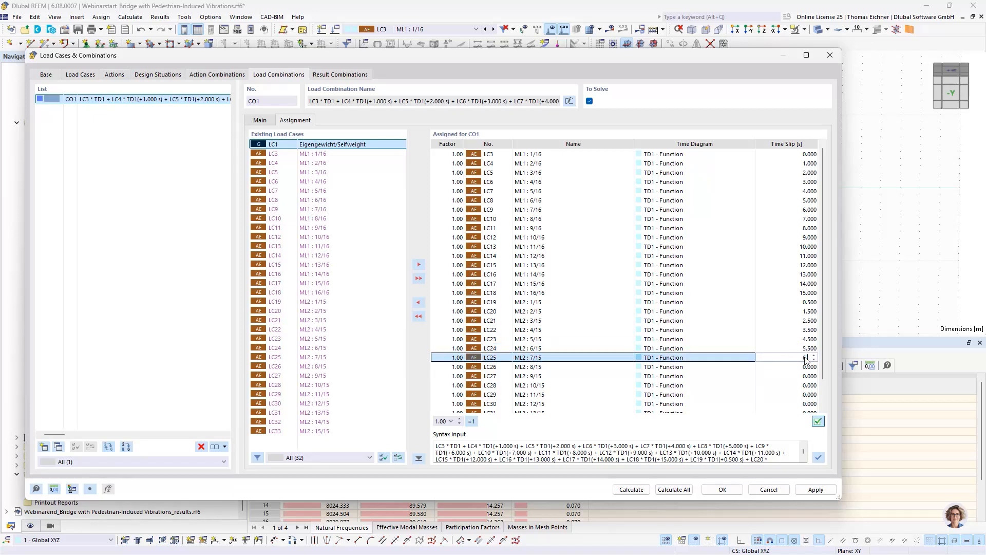
text(,5)
click(808, 367)
text(7,5)
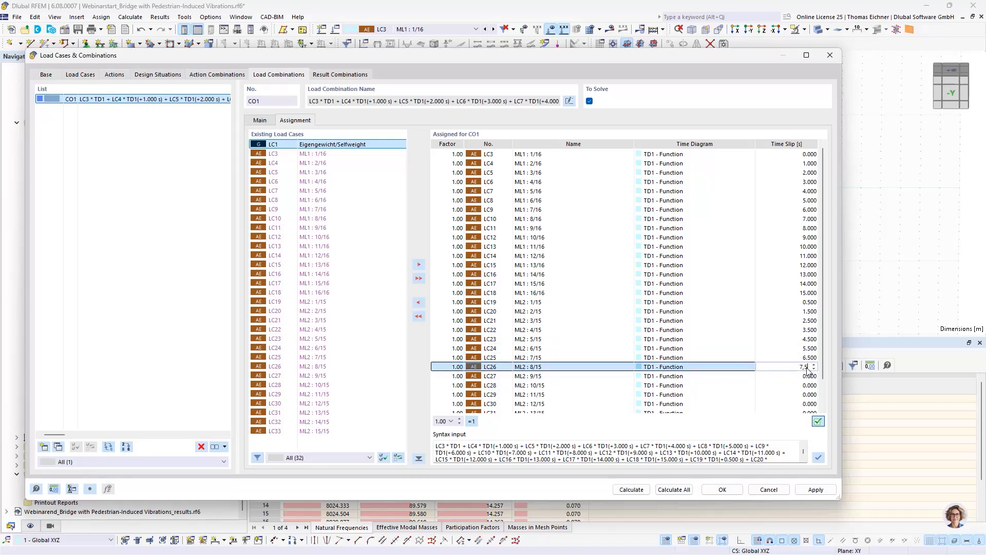
Set the time slips of LC27, LC28 and LC29 to 8.5, 9.5 and 10.5 s.
scroll(794, 359, down, 1)
click(810, 348)
text(8,5)
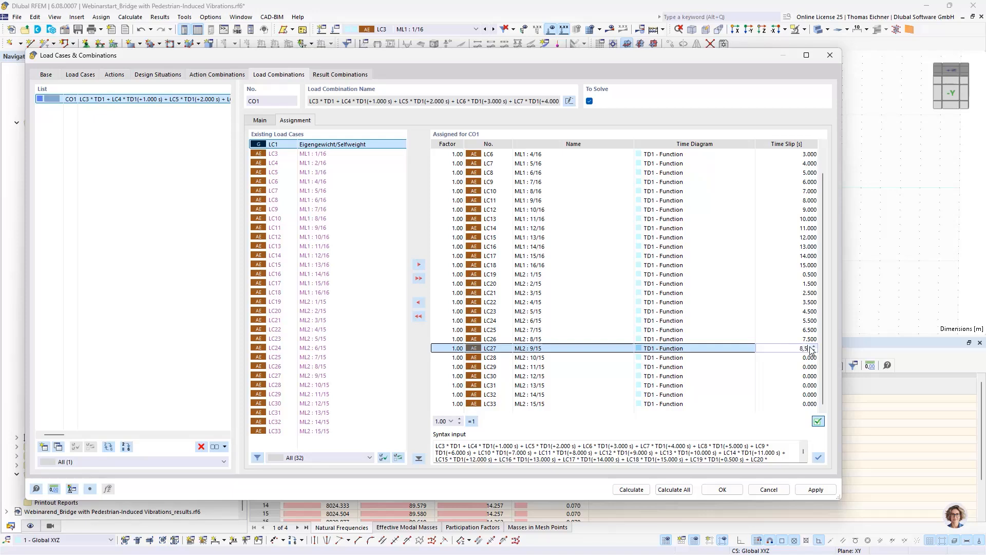
click(805, 358)
text(9,5)
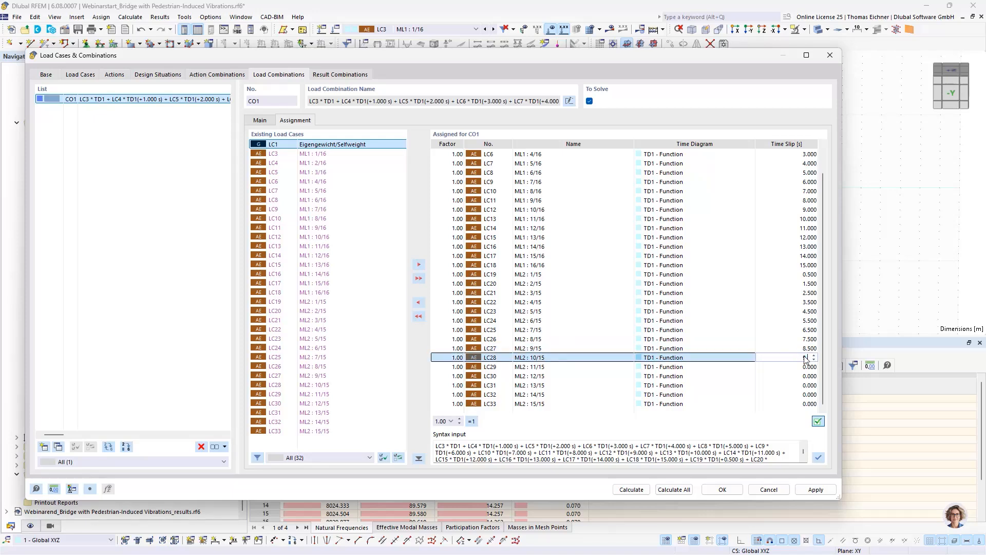
click(793, 367)
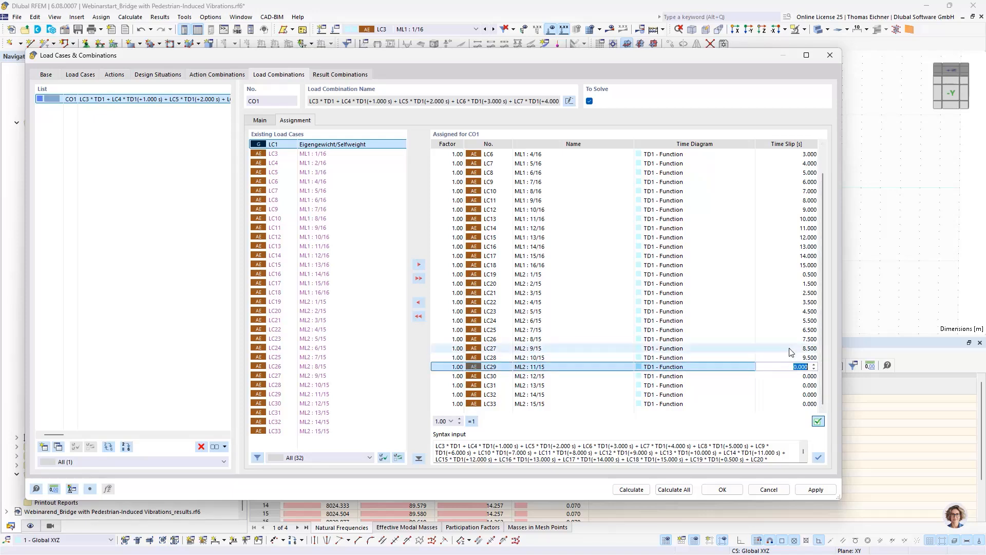
text(10,5)
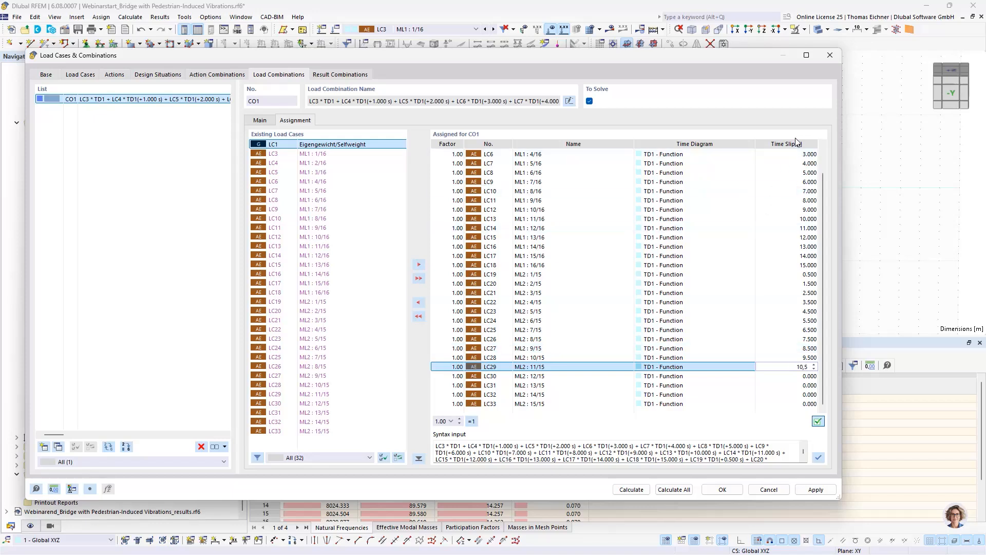
click(802, 376)
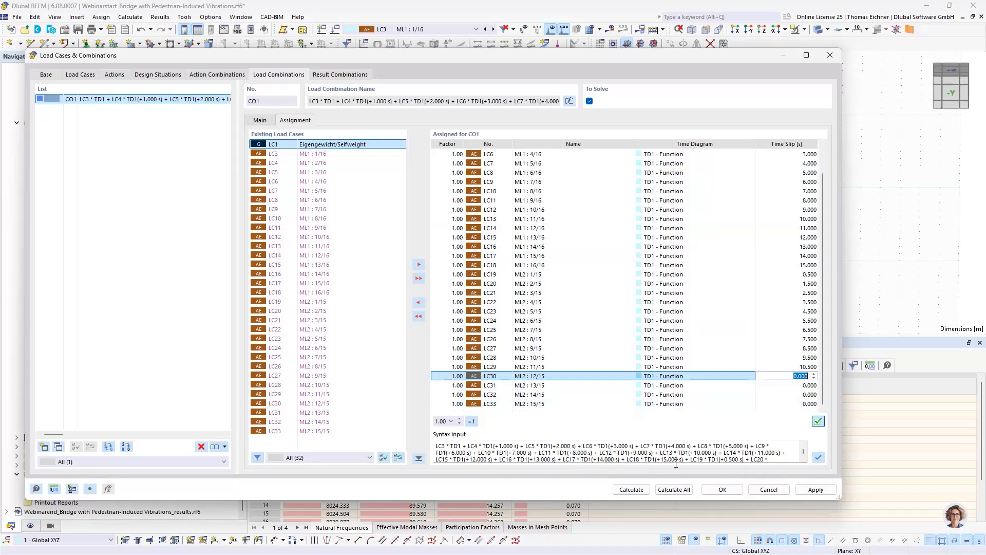
Examine how the LC4 term with its TD1 time shift is written in CO1's syntax input.
drag(785, 461, 368, 422)
click(462, 450)
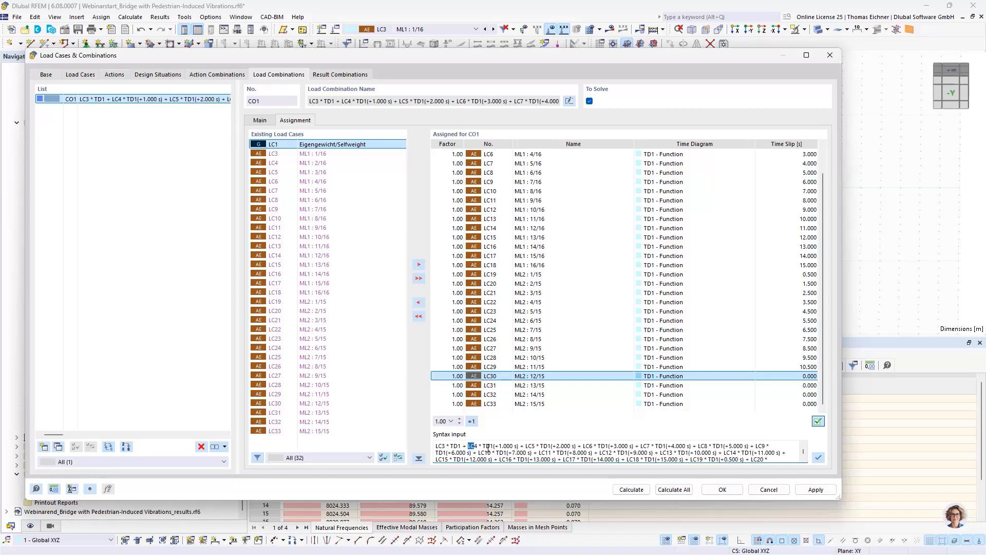
drag(488, 451, 520, 445)
click(480, 453)
Set the time slips of LC30, LC31, LC32 and LC33 to 11.5, 12.5, 13.5 and 14.5 s.
click(793, 376)
text(11,5)
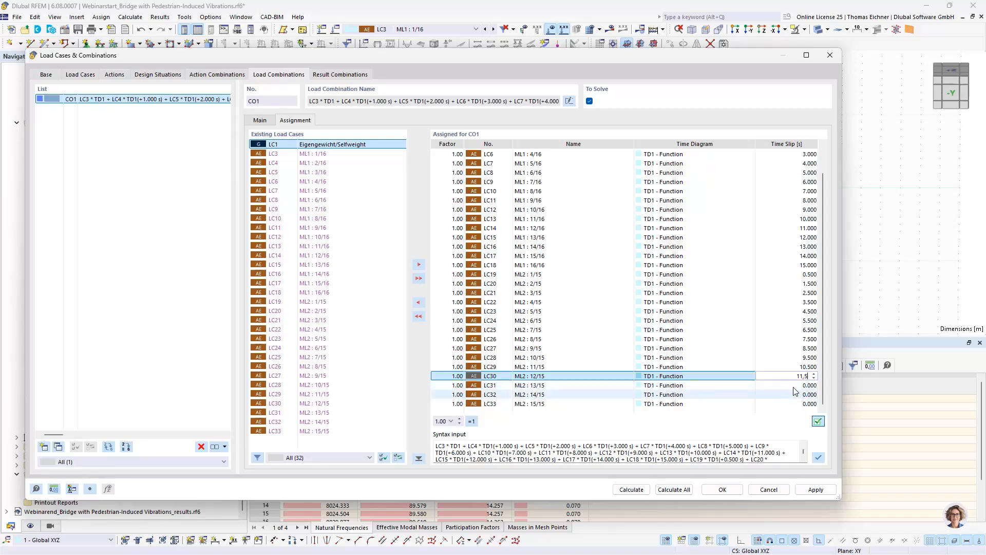
click(793, 387)
text(12,5)
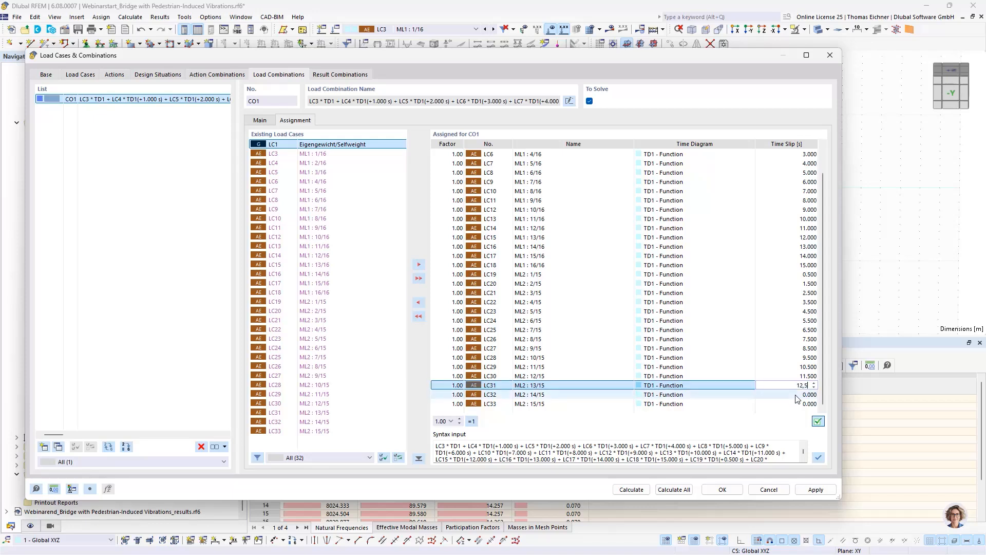
click(796, 395)
text(13,5)
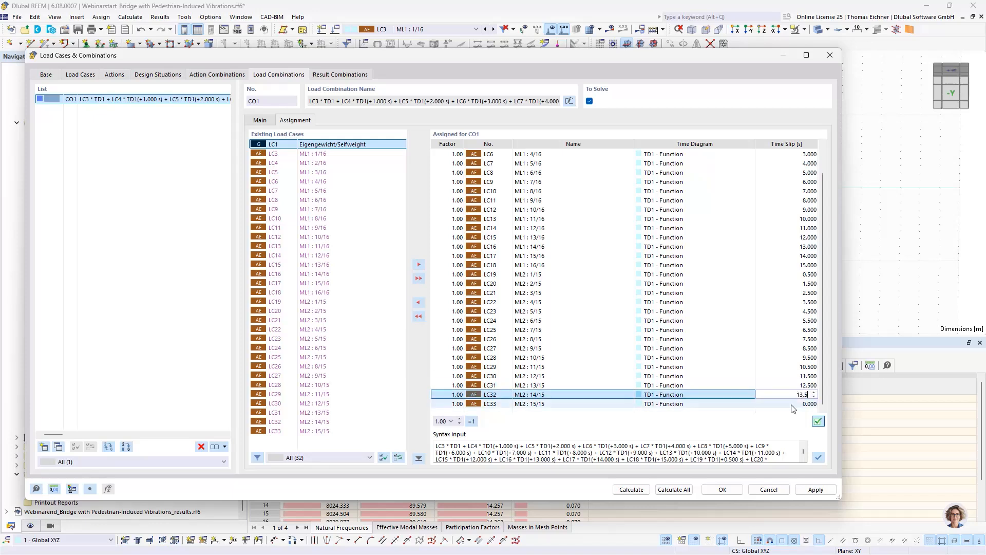
click(796, 404)
text(14,5)
click(799, 376)
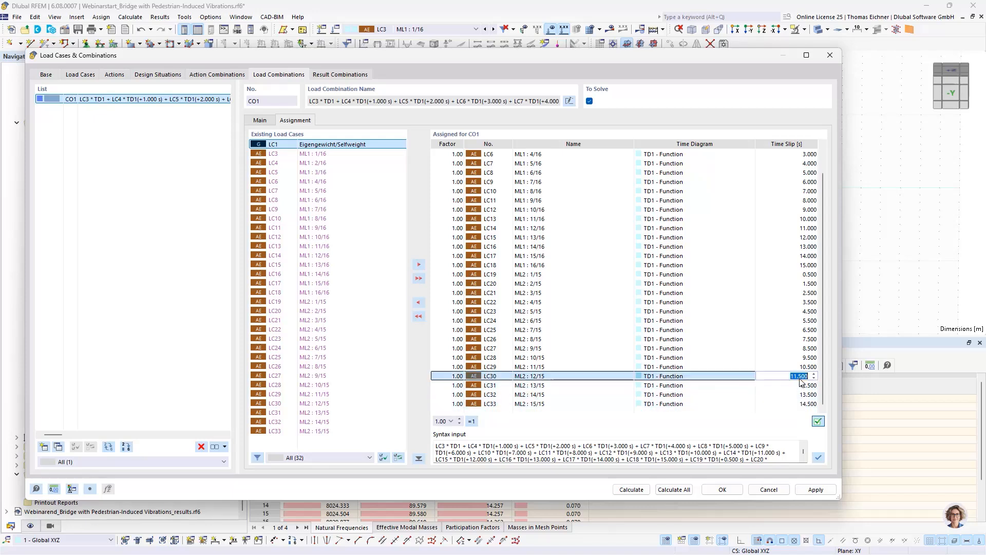
click(790, 403)
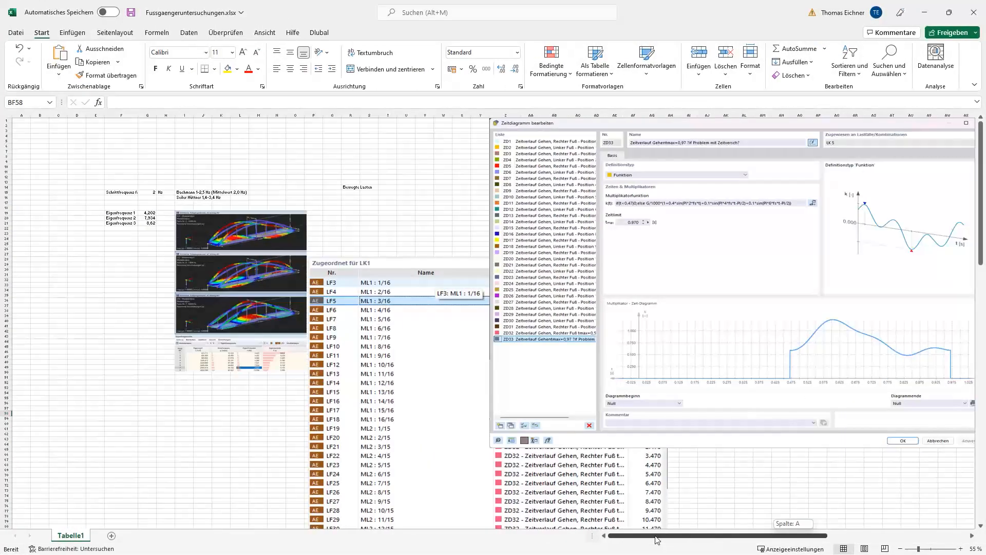
Examine the time diagram and sine charts in Fussgaengeruntersuchungen.xlsx, and return to the load combination in RFEM.
drag(656, 539, 753, 539)
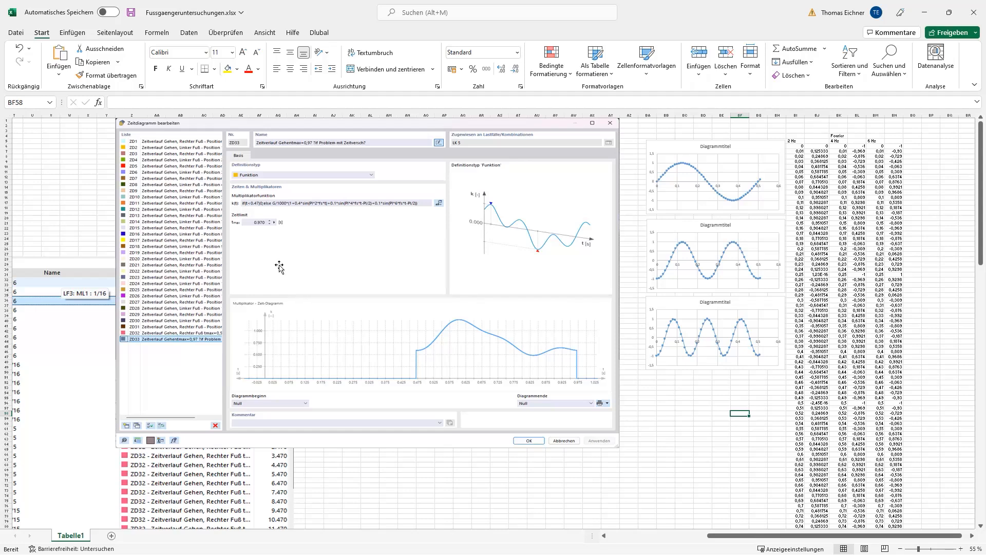
click(925, 12)
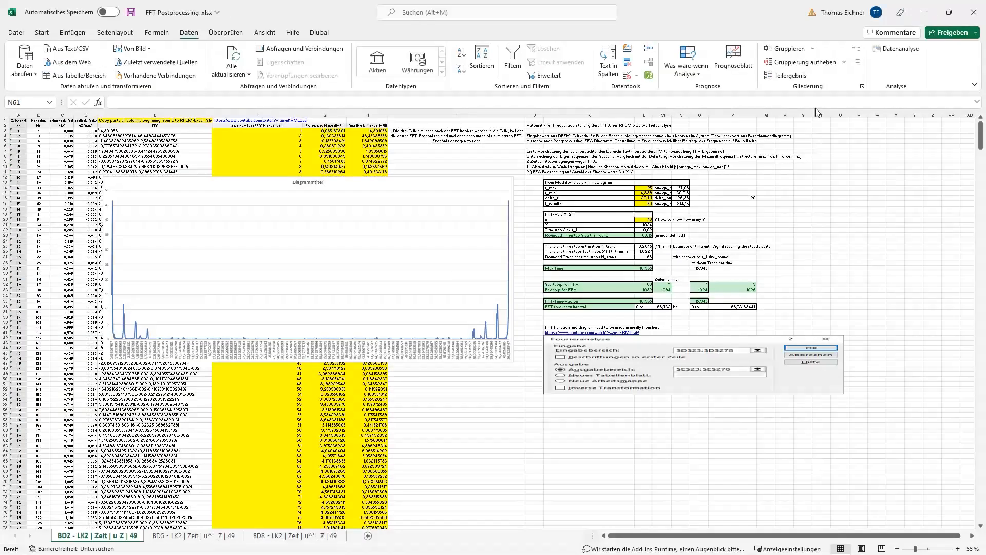
click(924, 12)
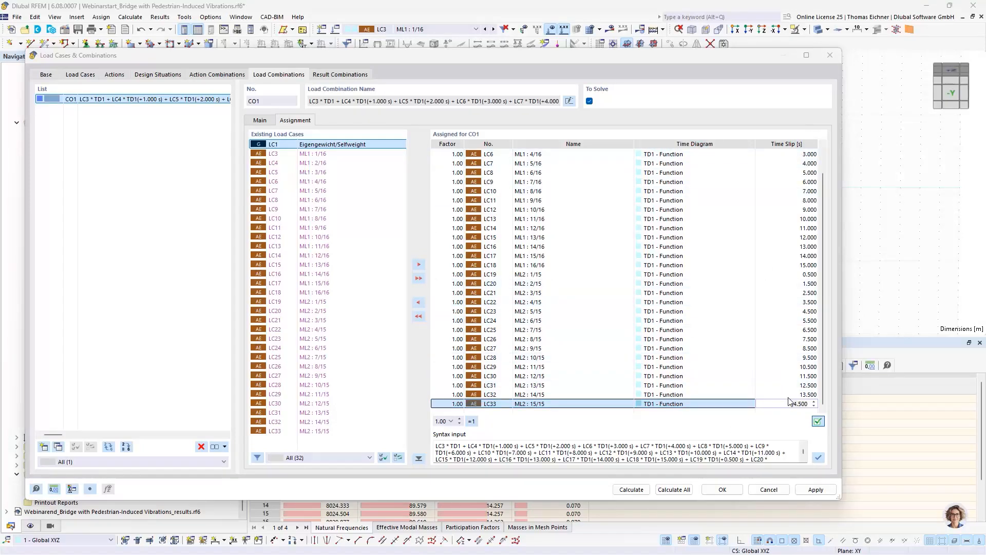
click(102, 157)
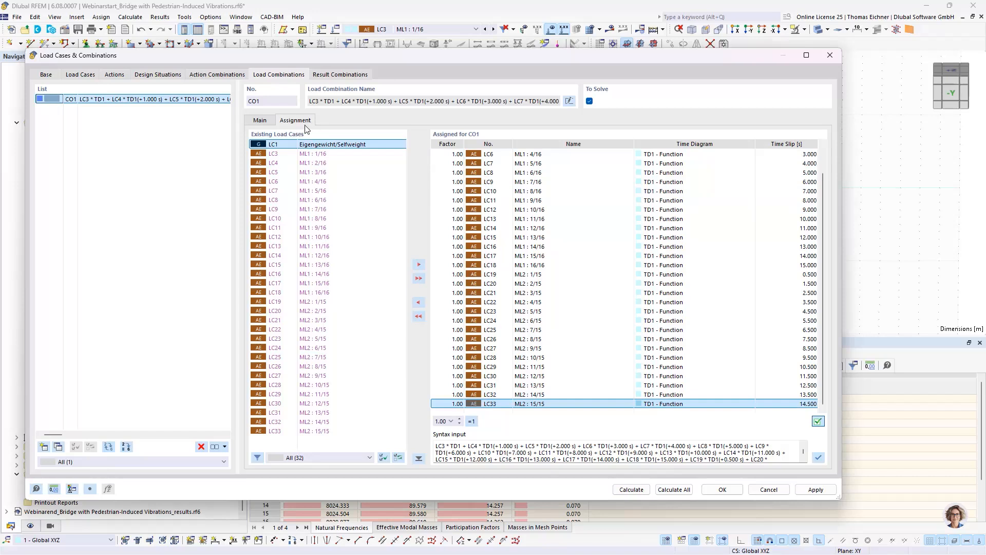
Change the analysis method of CO1's time history analysis settings THS1 to Linear Modal.
click(265, 121)
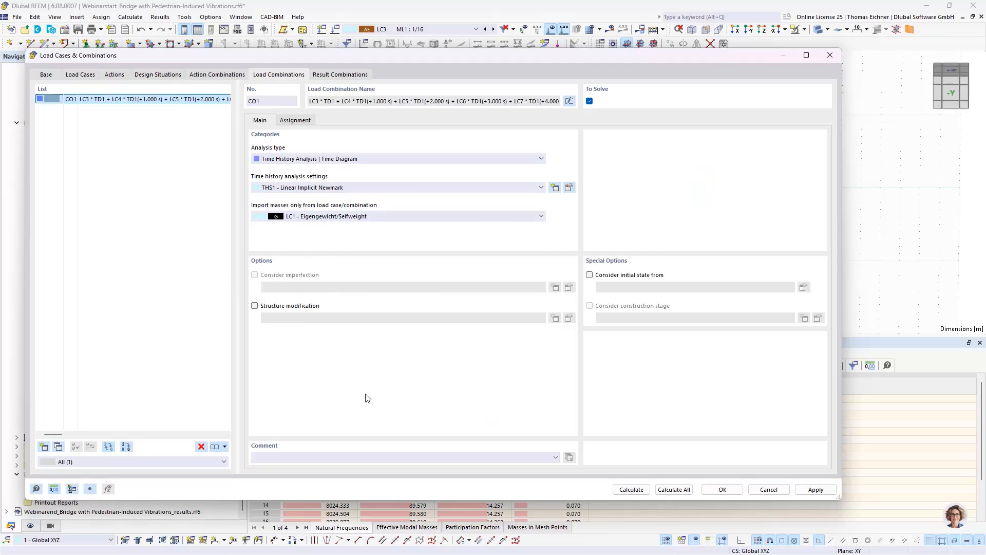
click(569, 187)
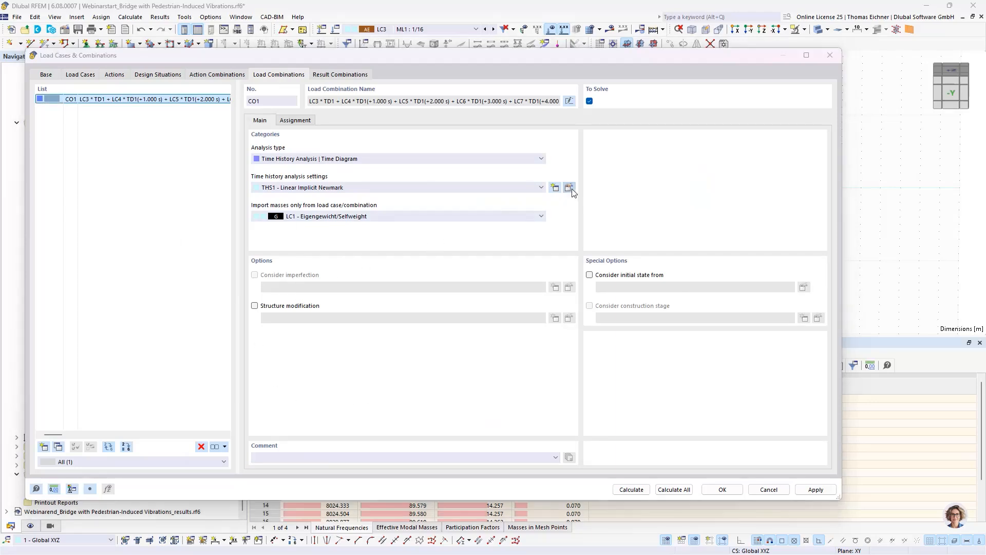
click(329, 177)
click(329, 186)
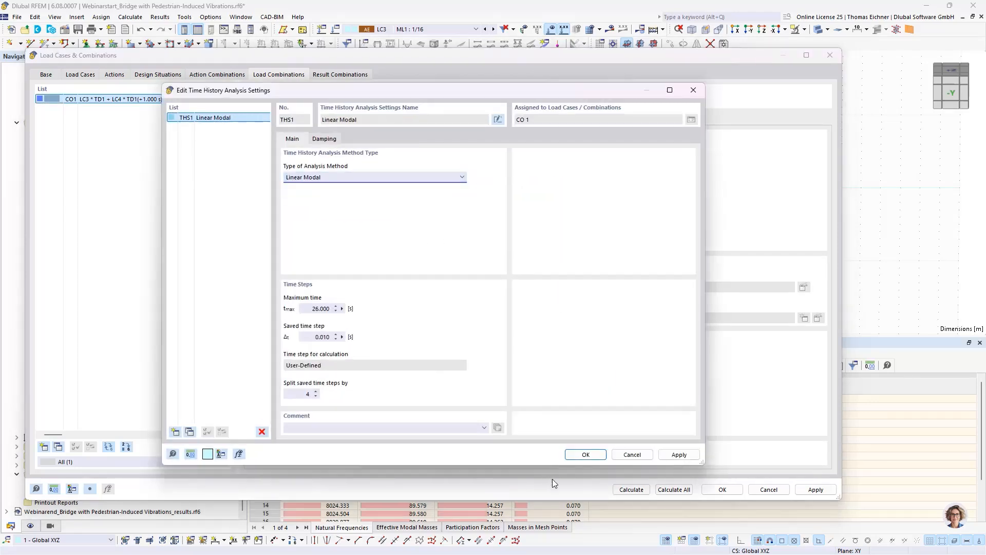
click(585, 454)
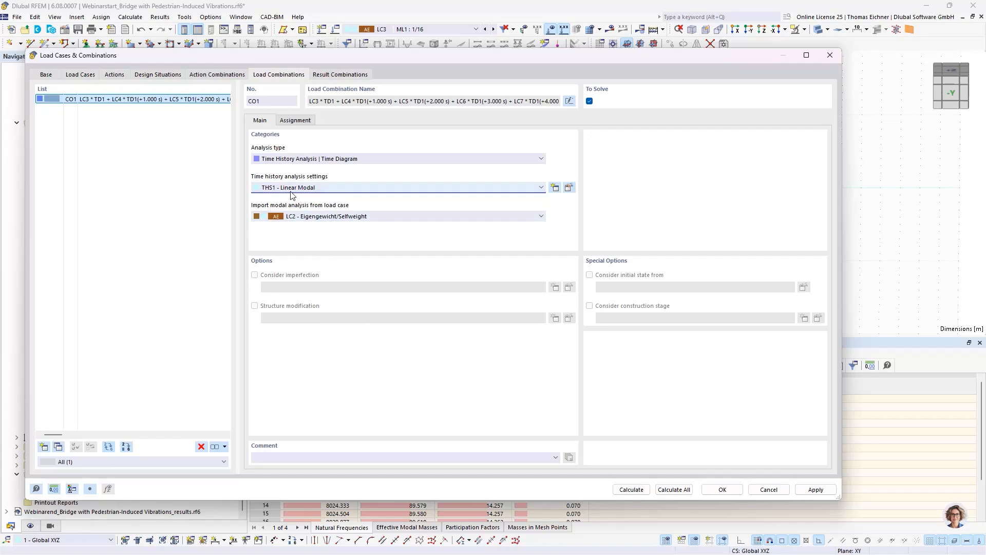
Try a copy of the THS1 settings with the Linear Implicit Newmark method, and delete that copy.
click(568, 187)
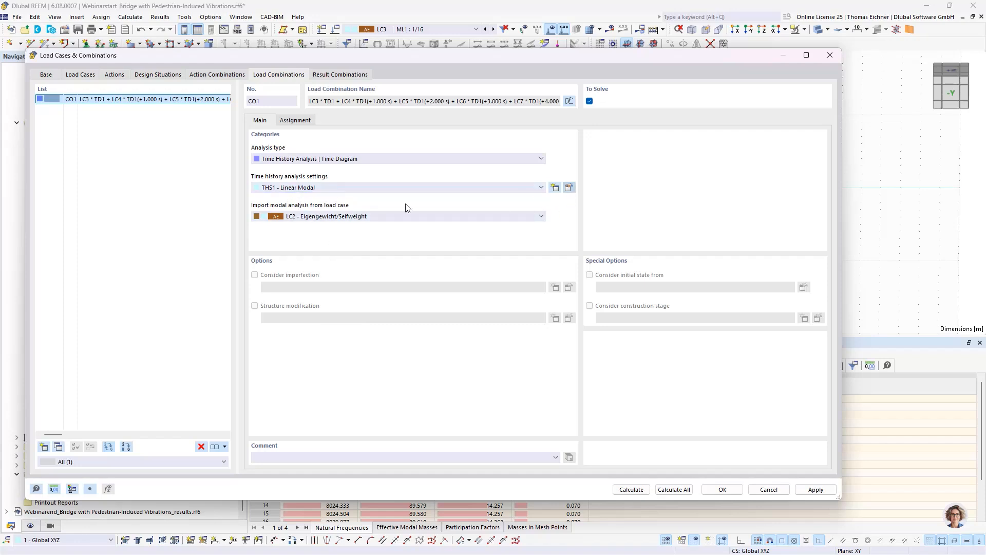
click(190, 431)
click(328, 176)
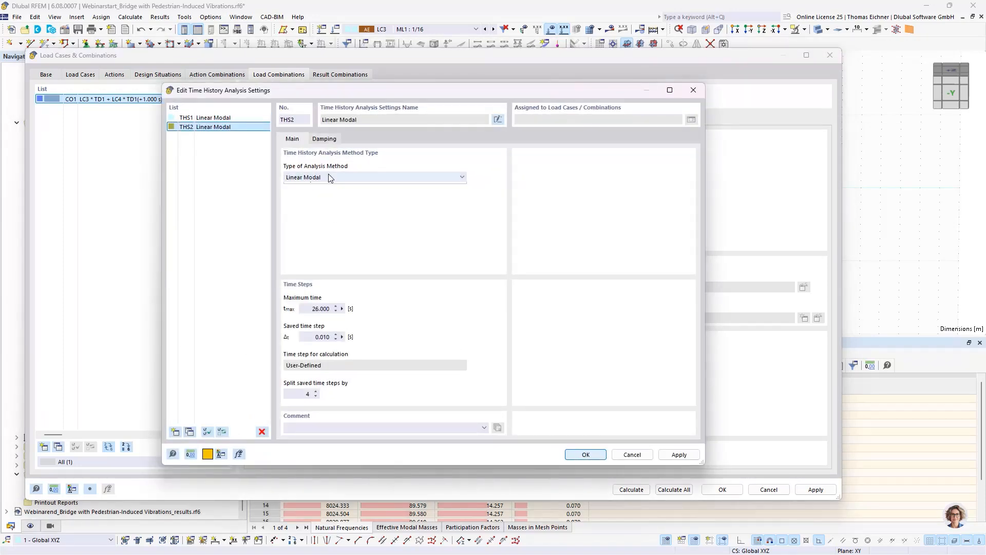
click(309, 199)
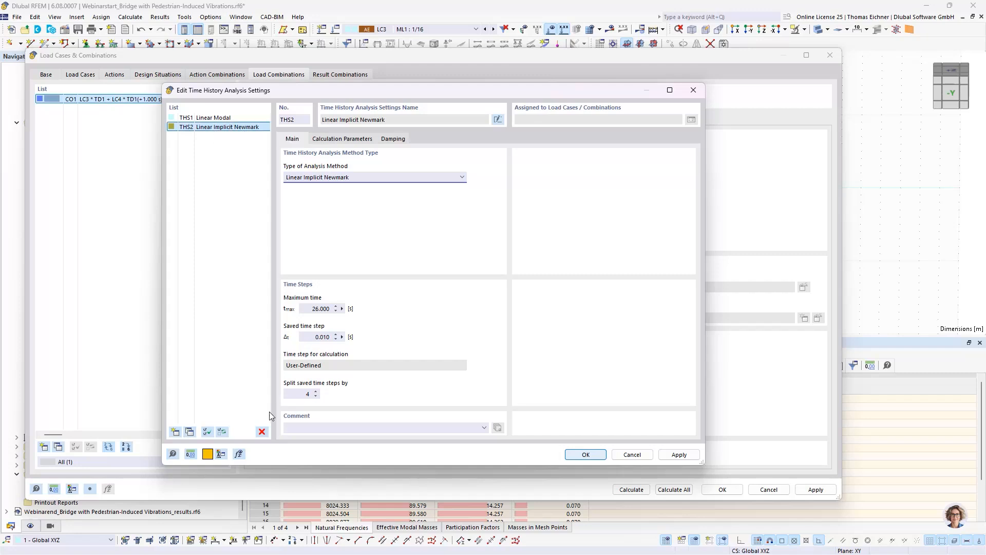
click(262, 431)
click(506, 317)
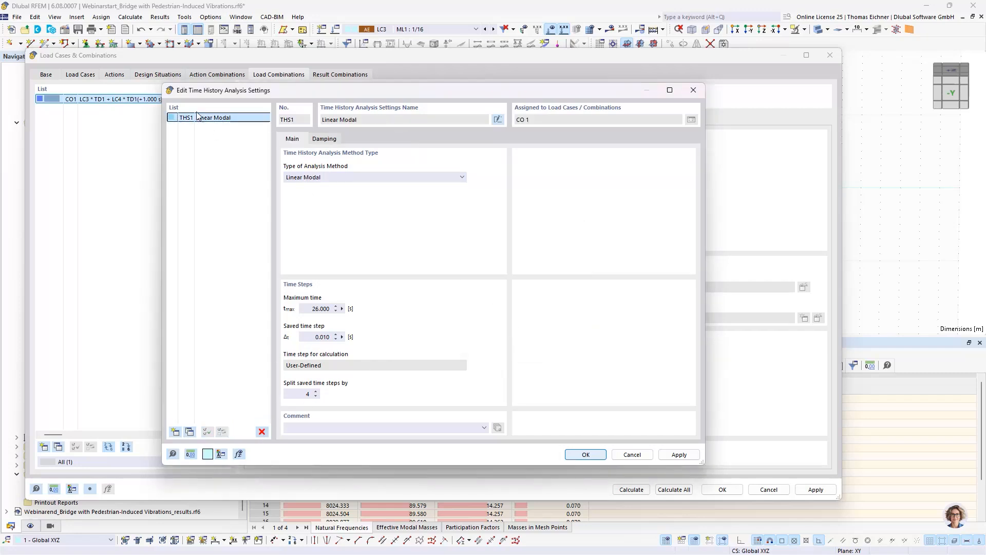
Confirm the time history settings, keeping THS1 - Linear Modal for CO1 and the modal analysis import from LC2.
click(586, 454)
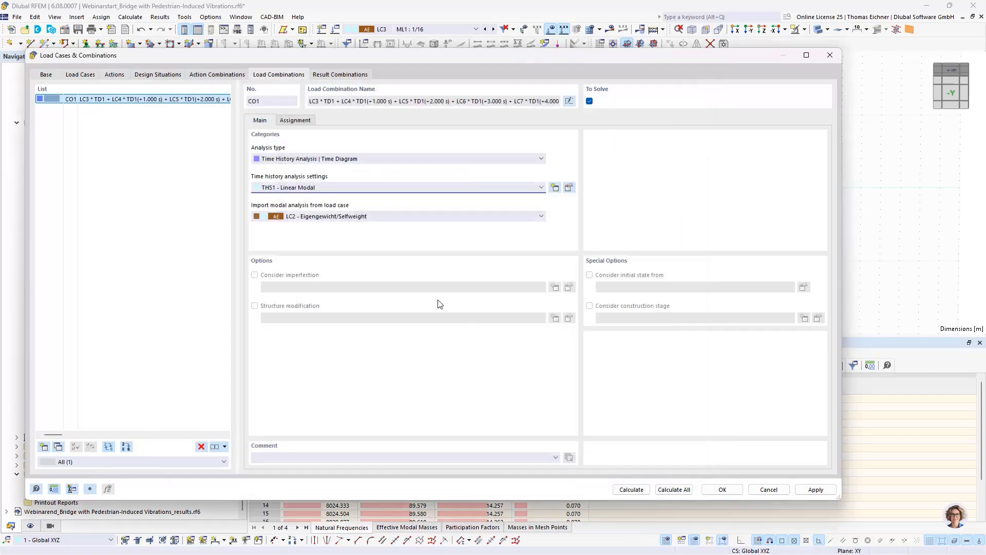
click(276, 189)
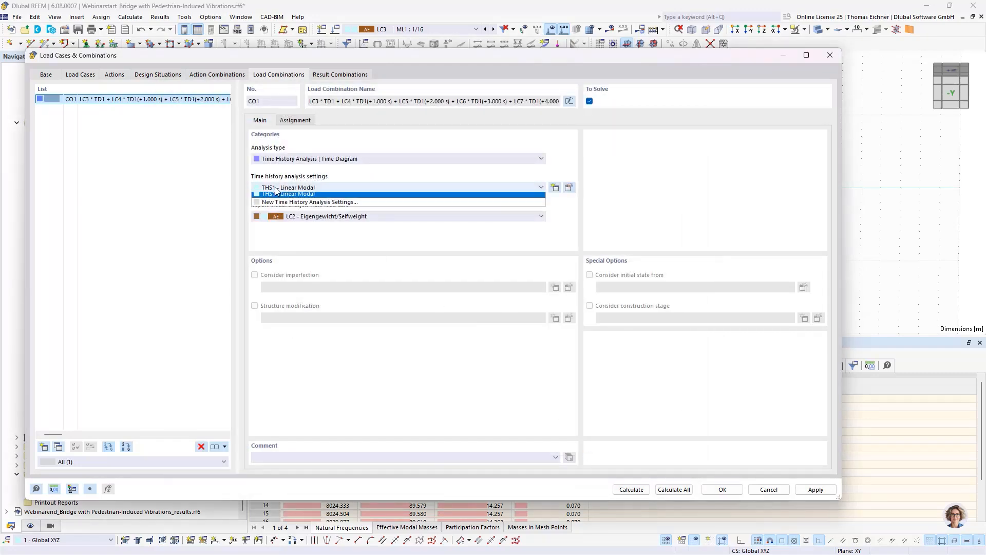
click(276, 190)
click(266, 214)
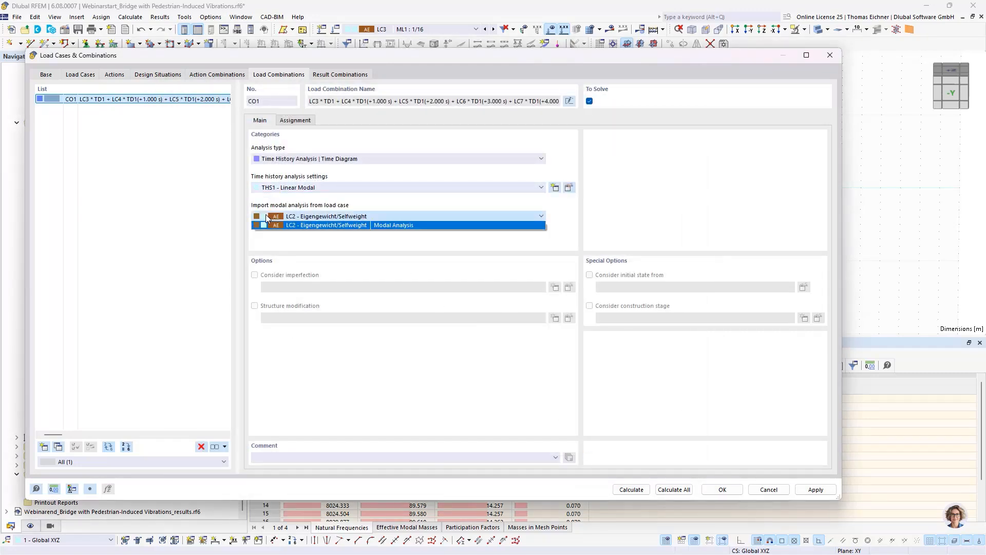
click(266, 215)
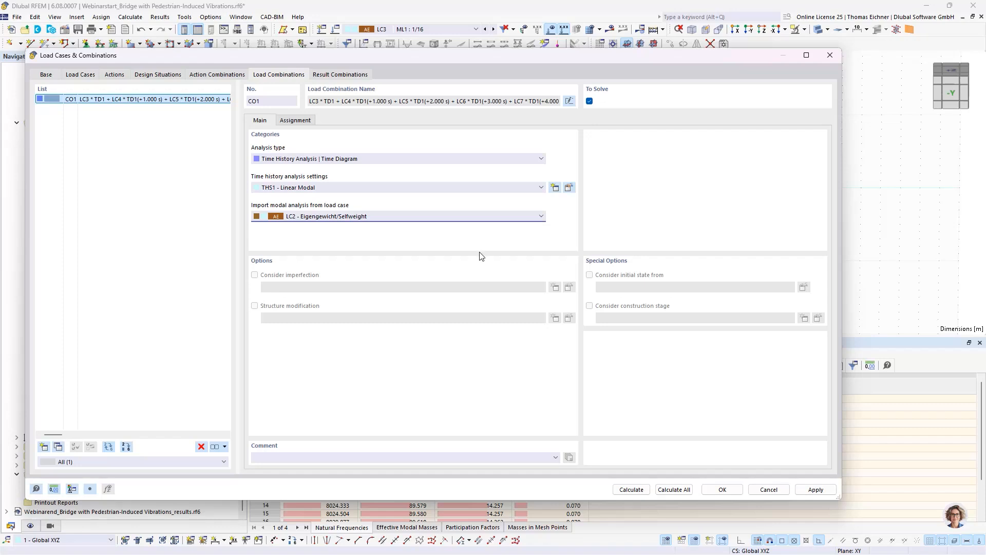
click(521, 185)
click(520, 183)
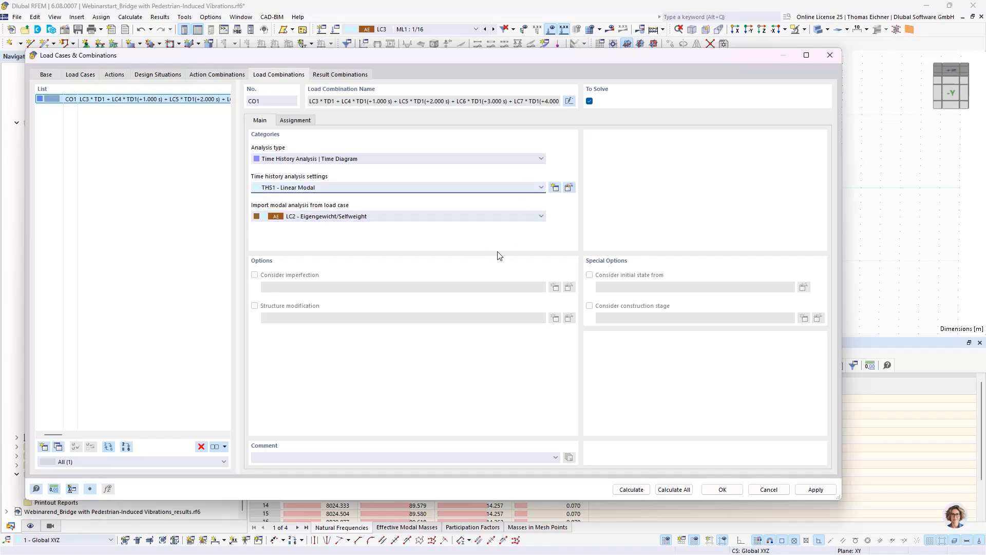
Set the damping type of THS1 to Lehr's damping | Constant with a damping constant D of 0.01.
click(569, 187)
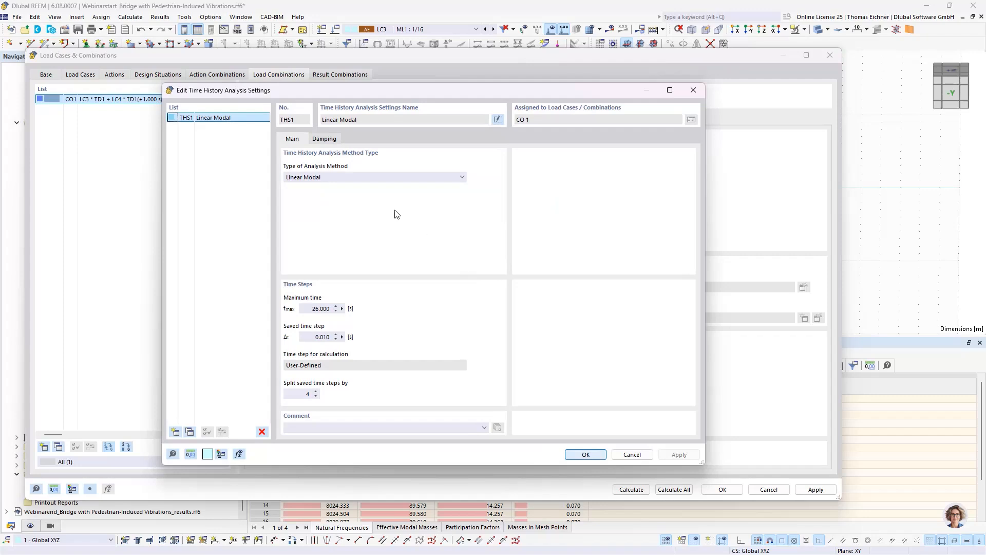
click(324, 139)
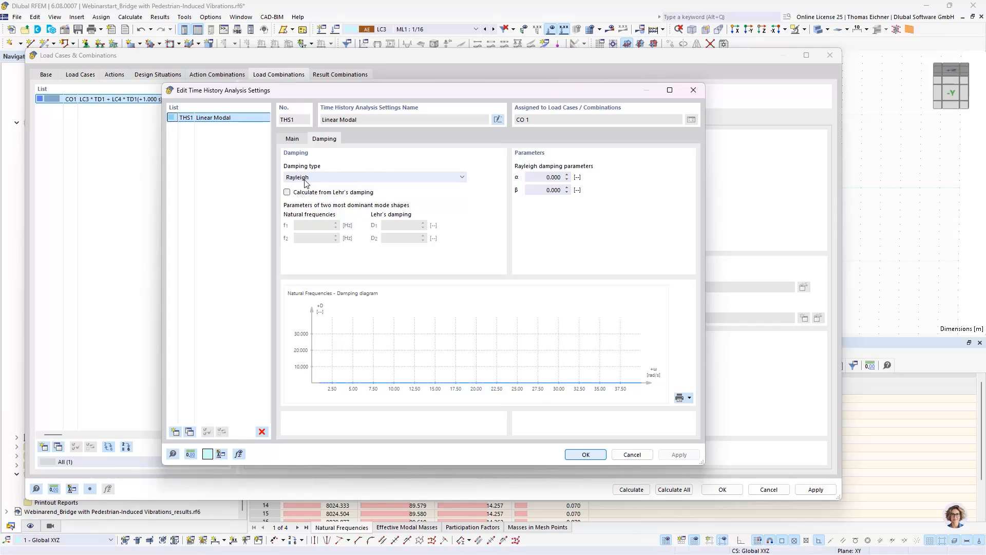
click(342, 179)
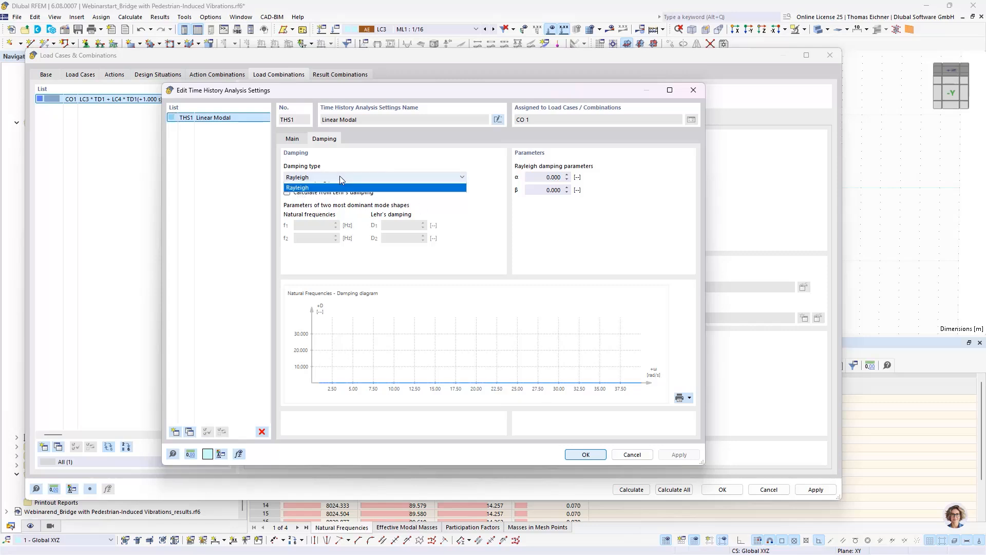
click(287, 186)
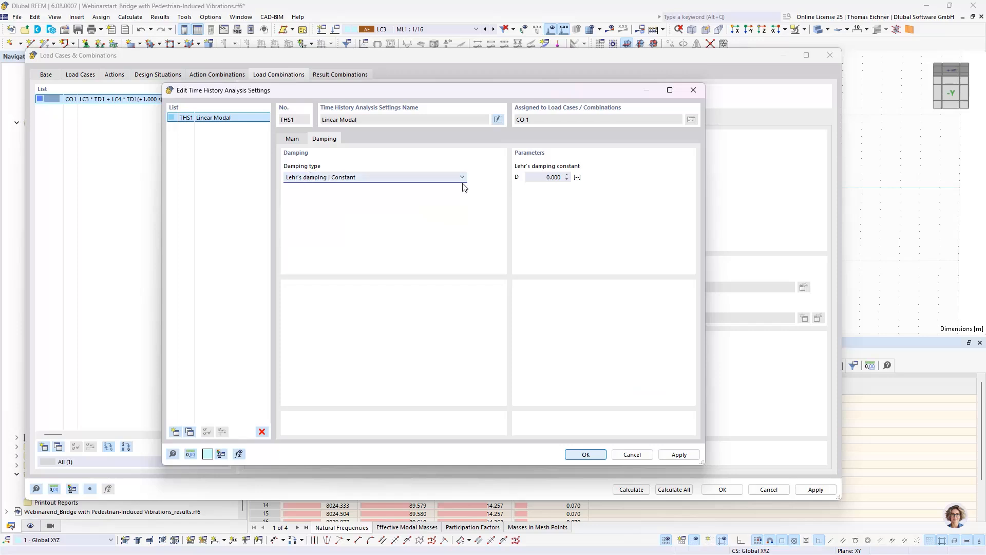
click(545, 177)
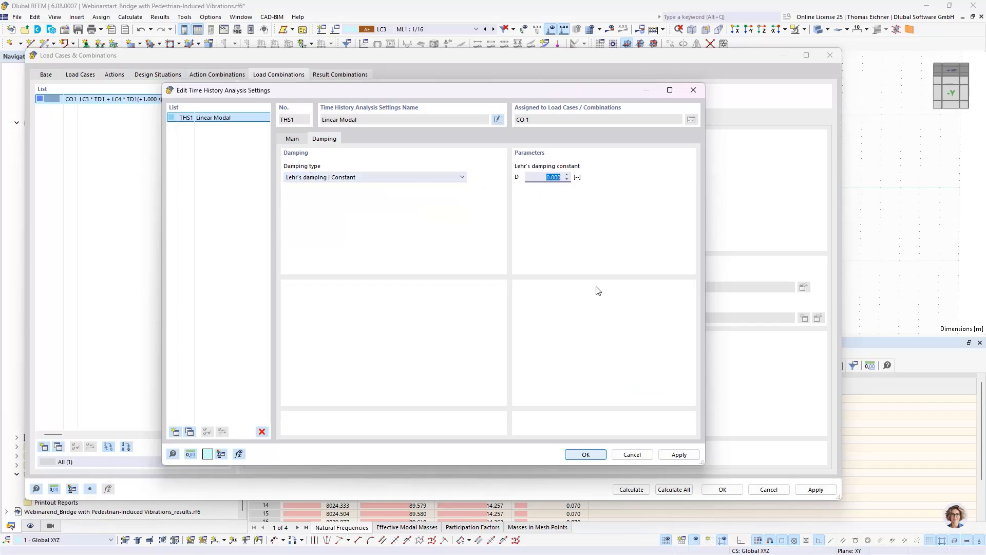
text(0,01)
double_click(564, 180)
click(294, 139)
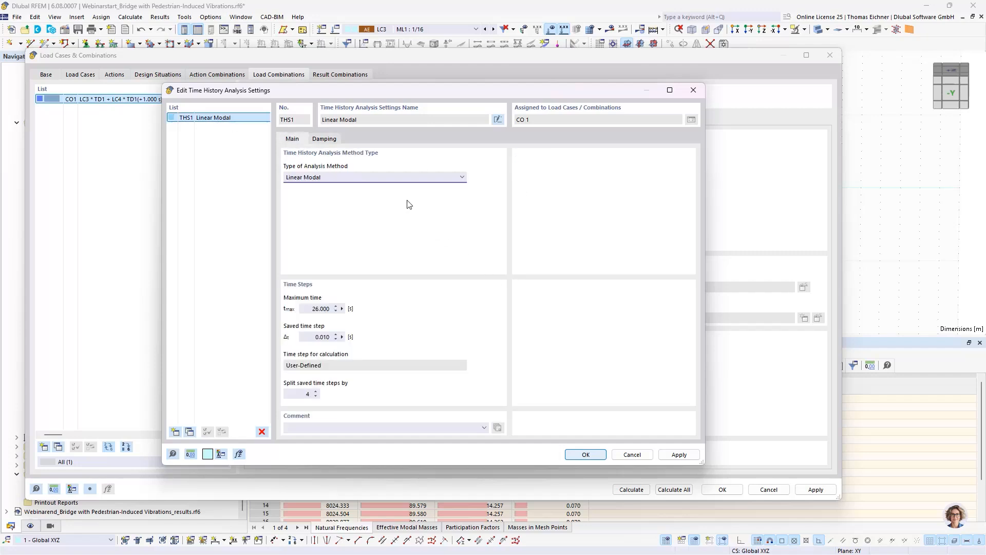
click(324, 139)
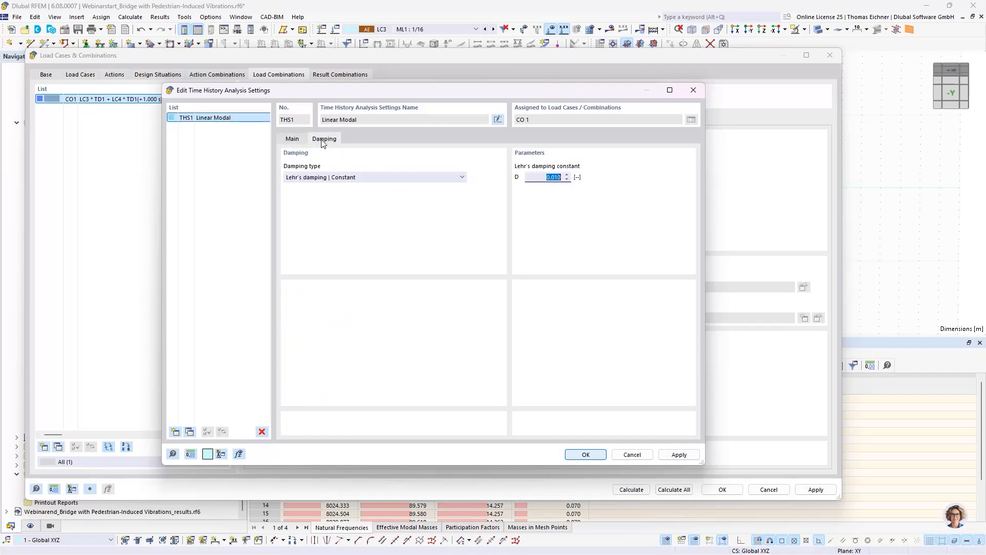
click(292, 139)
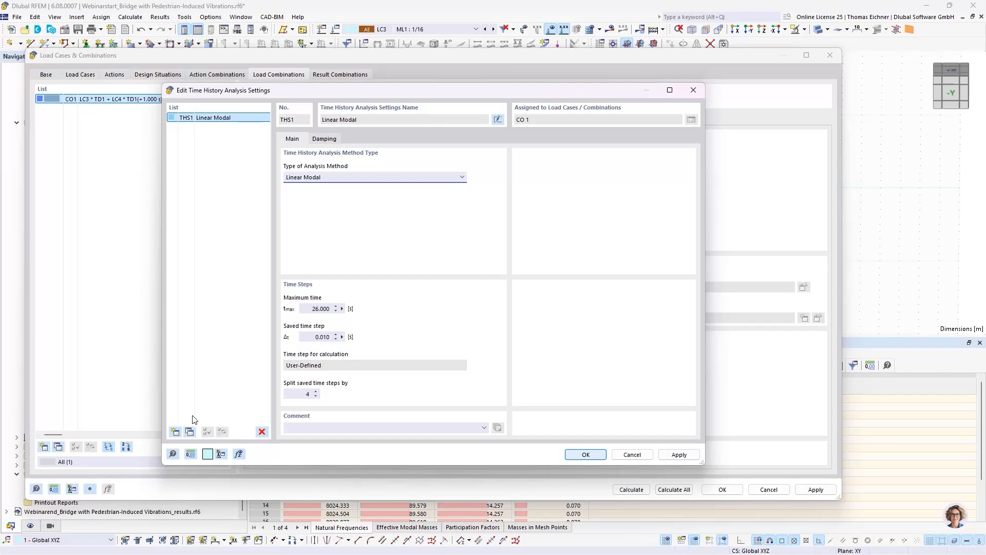
Copy THS1 as THS2, set its analysis method to Linear Implicit Newmark and check its mass matrix settings.
click(189, 432)
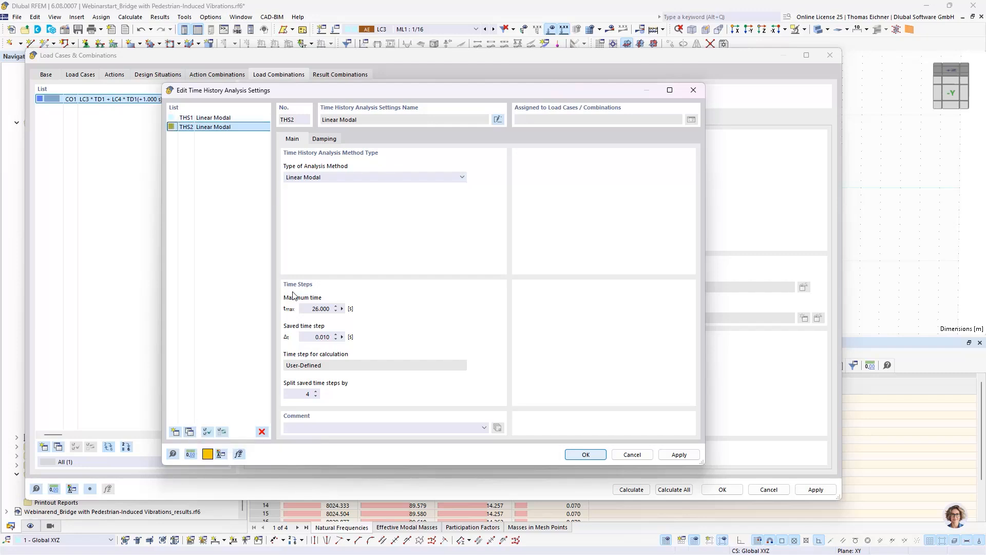
click(306, 180)
click(311, 194)
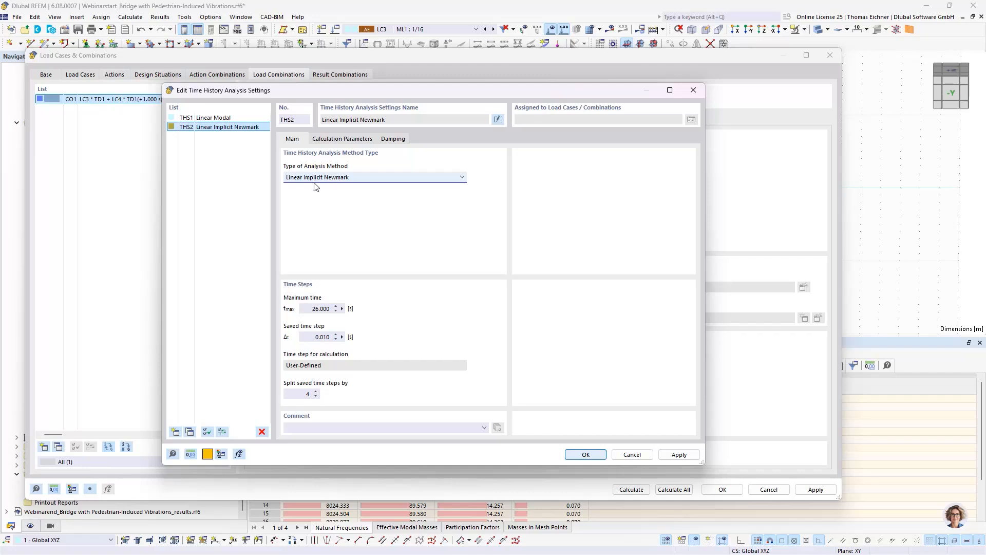
click(343, 139)
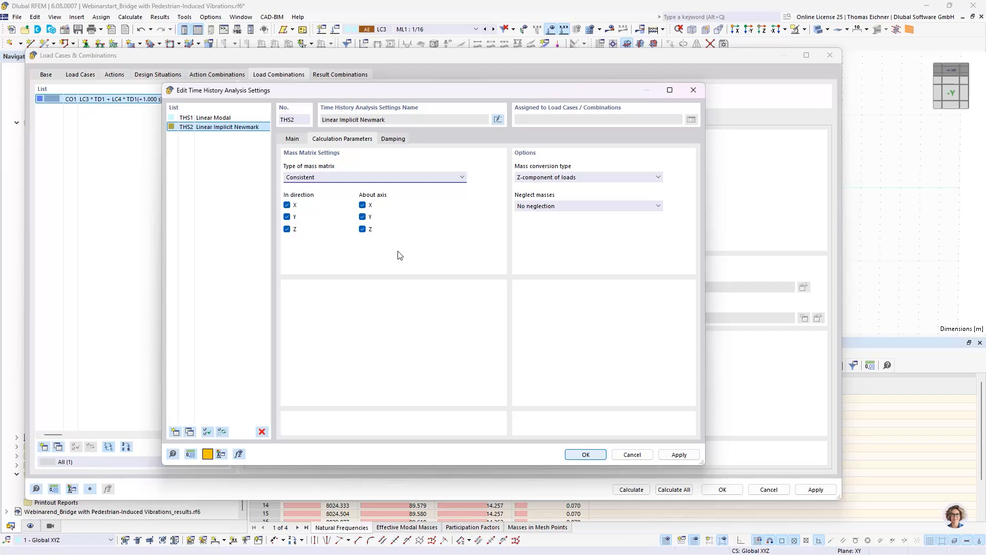
Have THS2's Rayleigh damping calculated from Lehr's damping, with D1 and D2 set to 0.01.
click(393, 139)
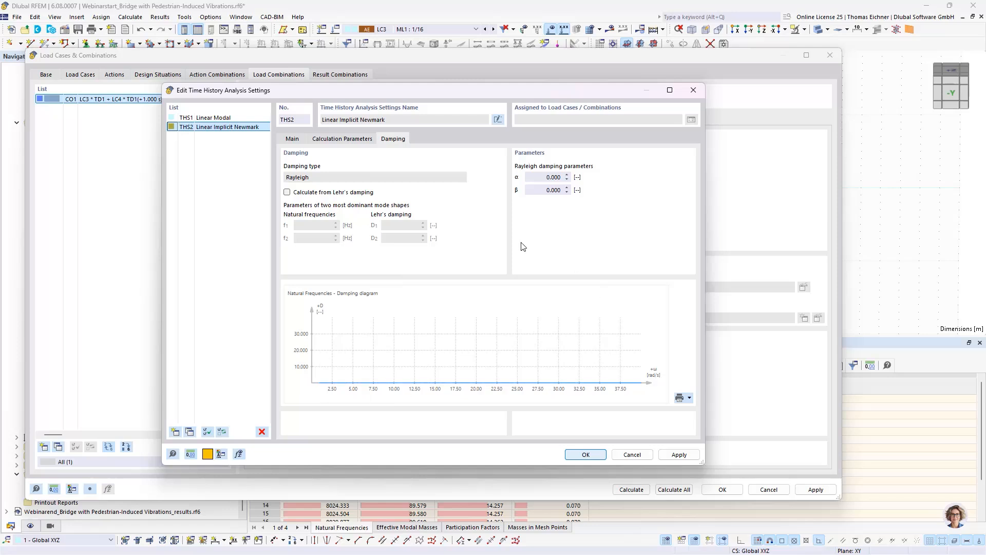
click(287, 192)
click(320, 226)
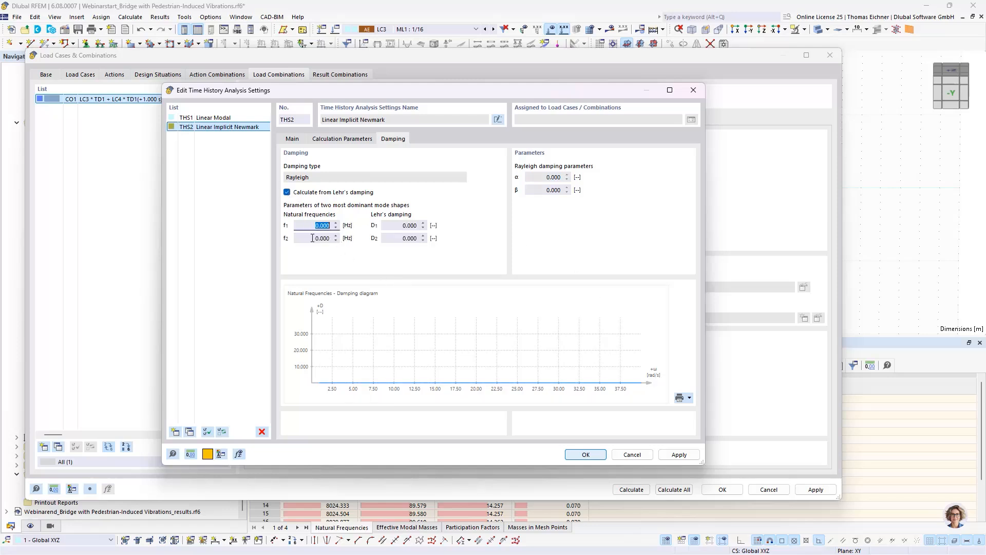
key(Tab)
click(400, 227)
text(0.01)
key(Tab)
text(0.01)
click(405, 226)
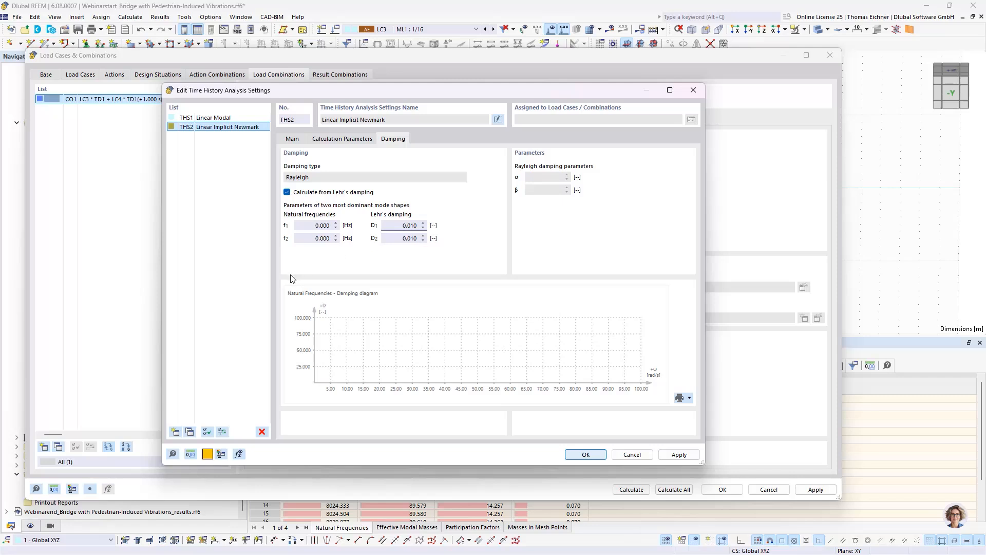
Set the two dominant natural frequencies f1 and f2 of THS2's damping to 4.751 and 11.271 Hz.
click(302, 225)
drag(307, 225, 359, 232)
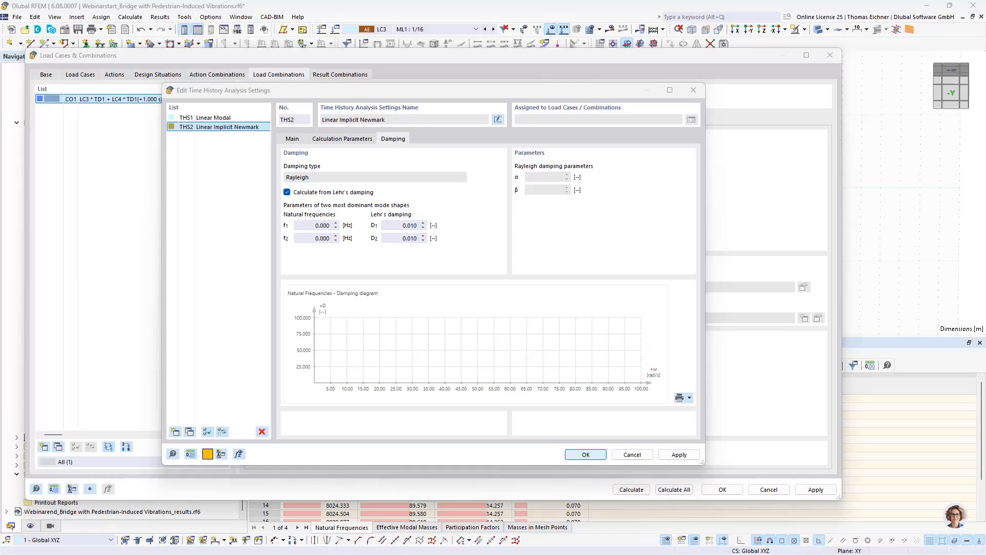
drag(309, 225, 393, 229)
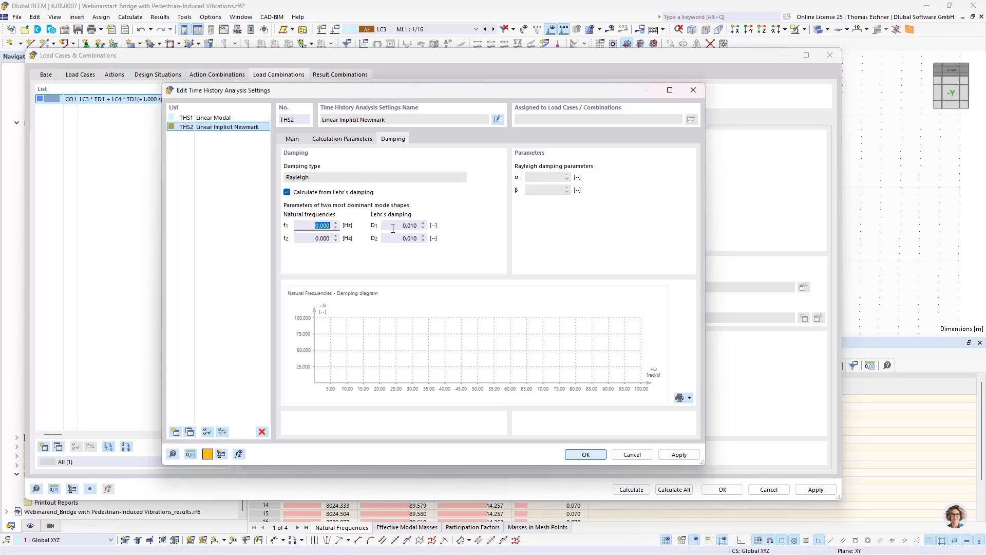
text(4,751)
key(Tab)
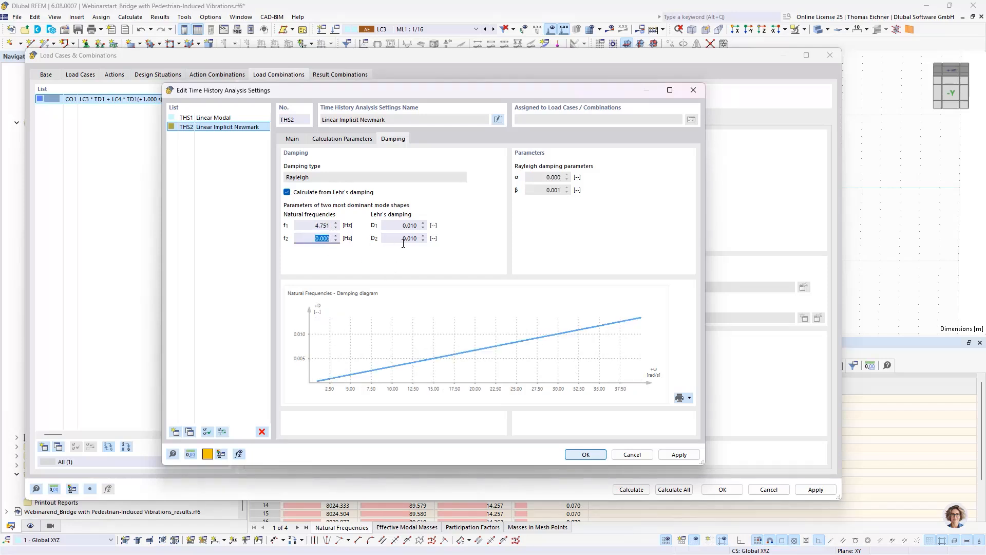
text(11)
key(BackSpace)
key(BackSpace)
text(,)
text(271)
click(316, 226)
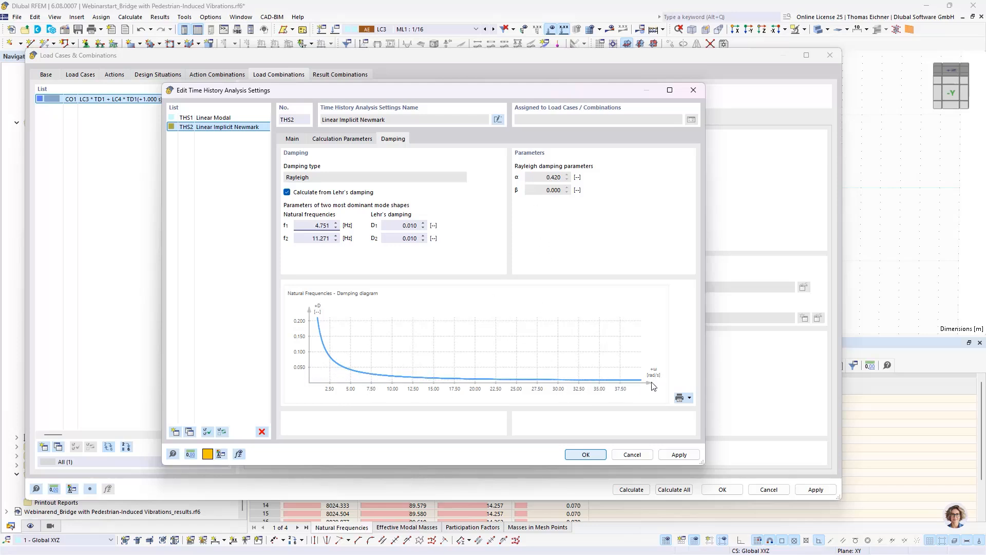
Examine THS2's natural frequency inputs, its damping diagram and the Rayleigh parameters α and β.
mouse_move(637, 381)
click(316, 239)
double_click(322, 238)
mouse_move(314, 225)
mouse_down()
mouse_move(332, 227)
mouse_move(311, 237)
mouse_move(327, 249)
mouse_move(326, 240)
mouse_up()
click(315, 227)
click(312, 238)
click(314, 225)
drag(311, 238, 334, 242)
click(313, 223)
click(311, 237)
click(318, 224)
click(548, 191)
drag(480, 92, 461, 85)
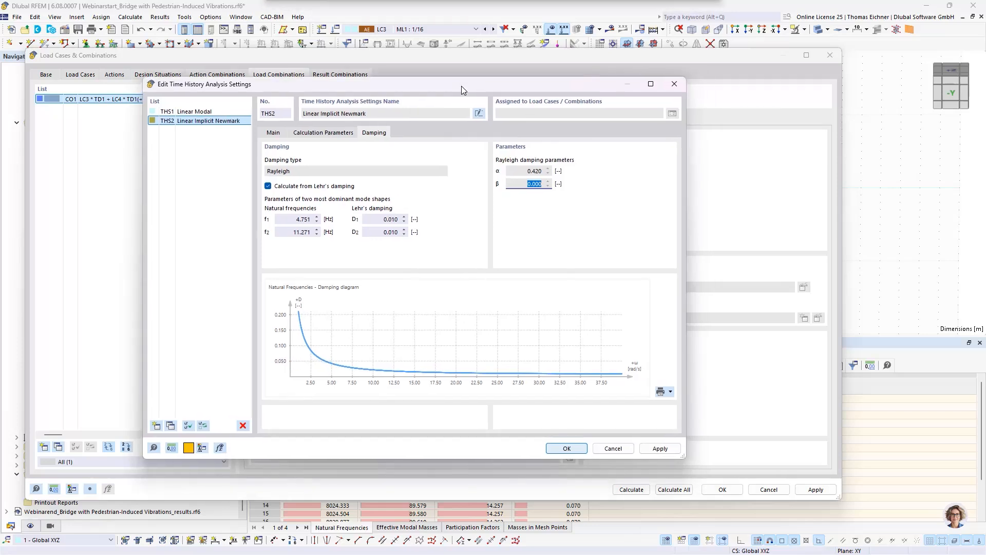
Save the new THS2 settings and keep THS1 - Linear Modal selected for CO1.
click(567, 449)
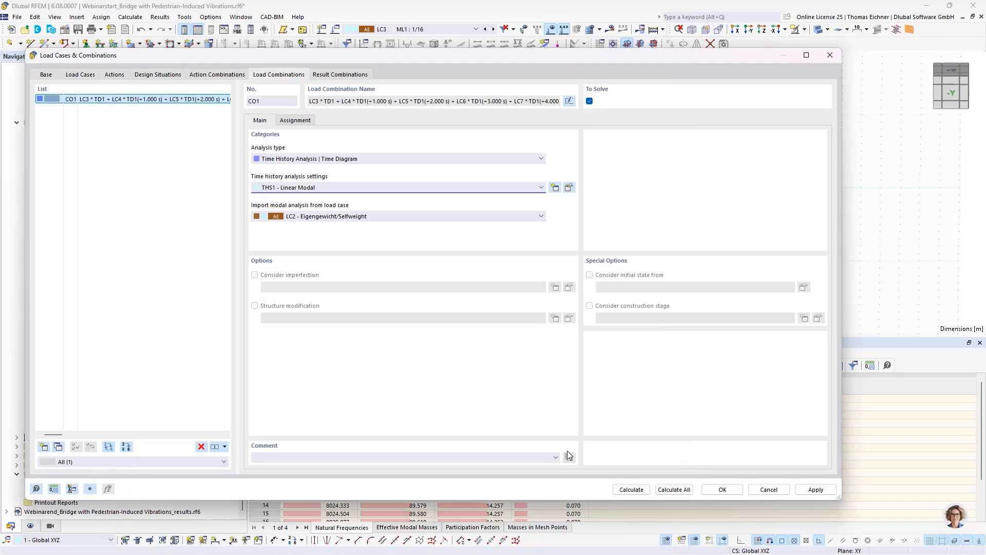
click(381, 188)
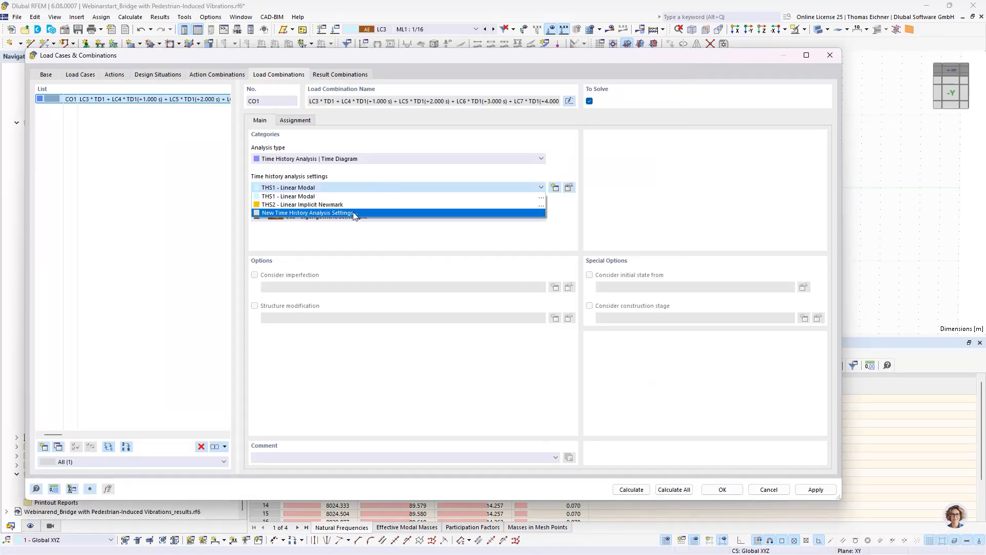
click(361, 196)
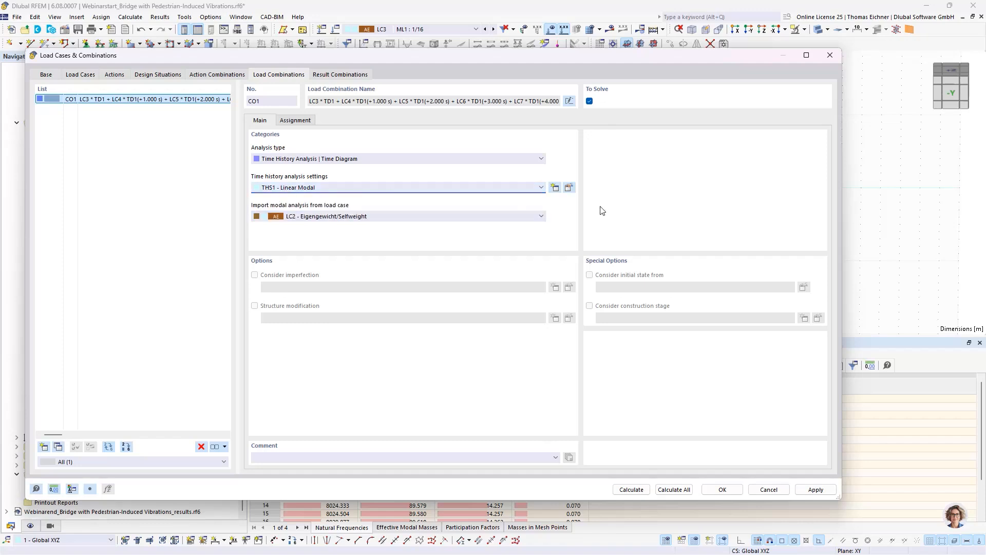
Review THS1's maximum time and saved time step, and switch to the presentation slide on time step size choice.
click(569, 187)
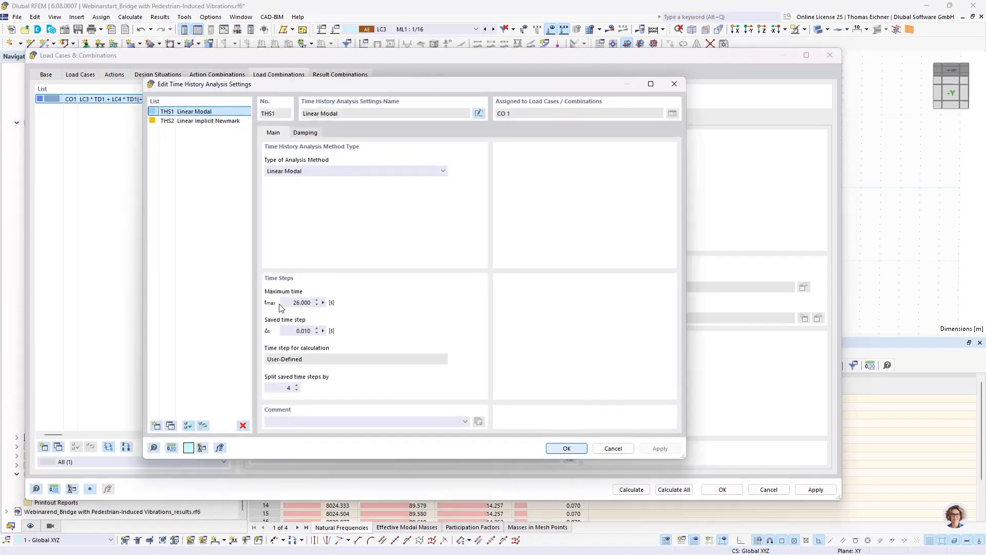
drag(287, 304, 382, 324)
drag(291, 332, 337, 332)
drag(291, 304, 349, 320)
key(alt+Tab)
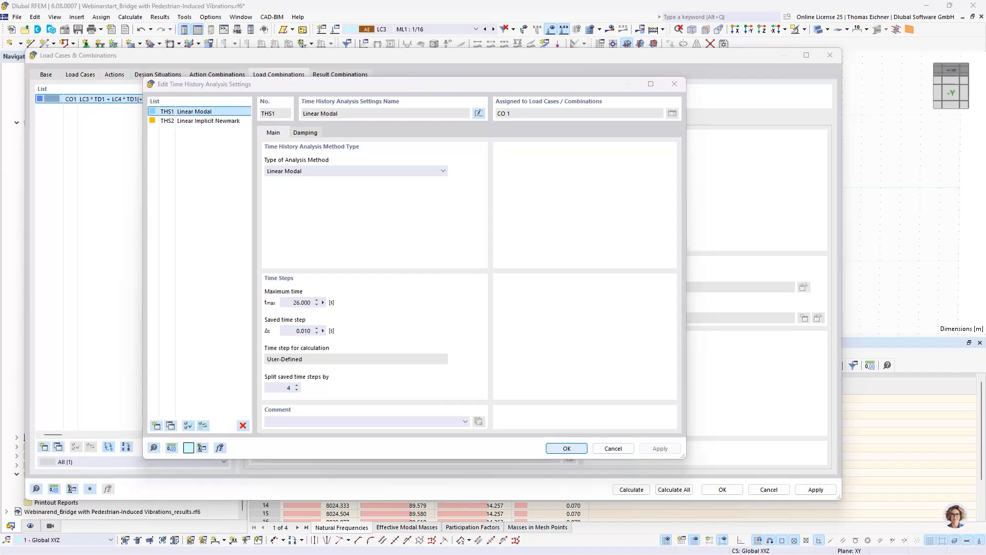
key(alt+Tab)
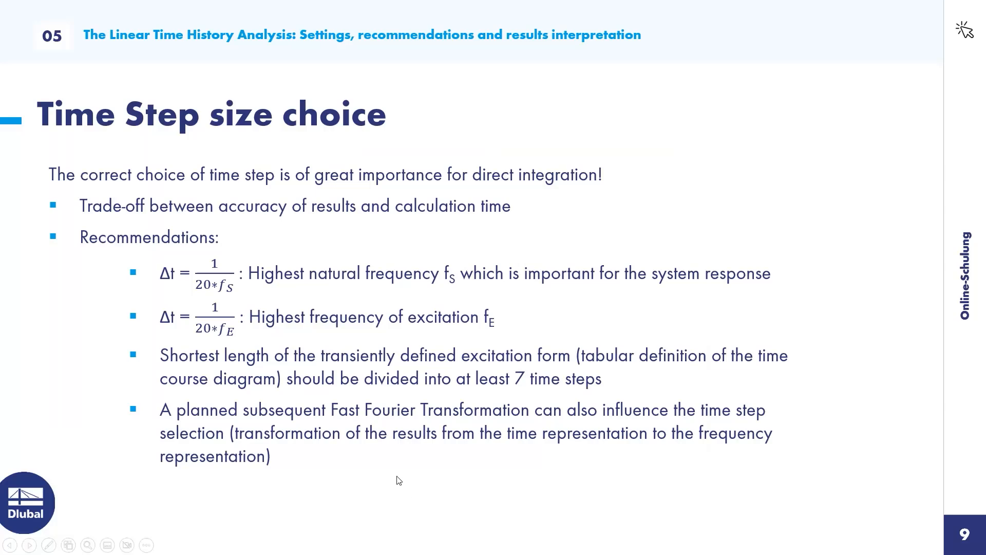
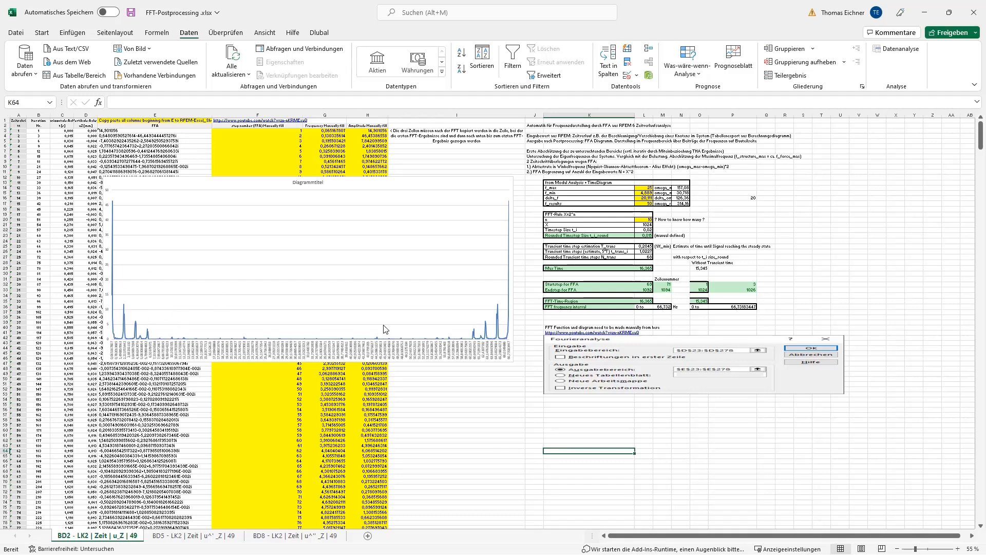
Look over the FFT post-processing sheet's calculation tables, FFA start and end steps, and frequency diagram.
click(722, 231)
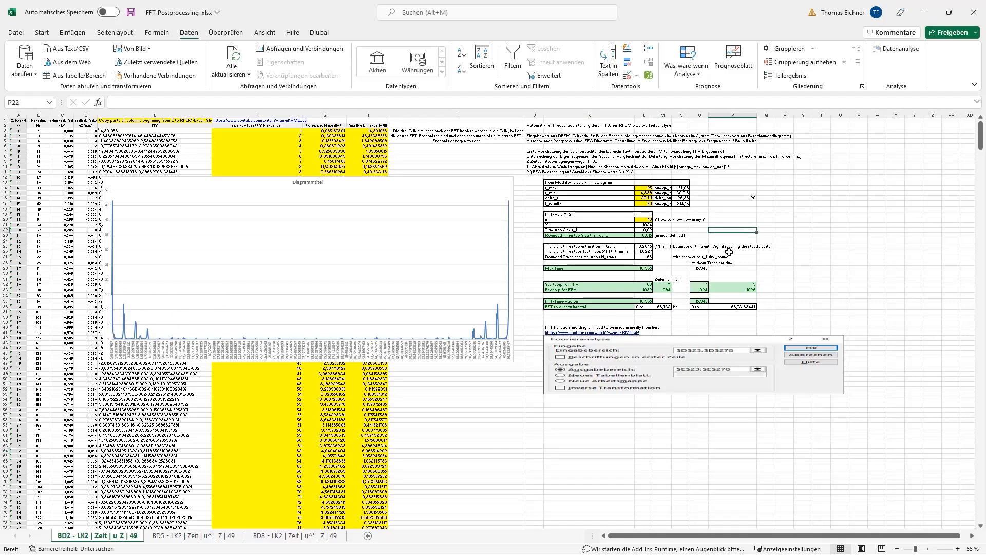
ctrl+scroll(717, 284, up, 3)
ctrl+scroll(718, 286, down, 3)
click(838, 296)
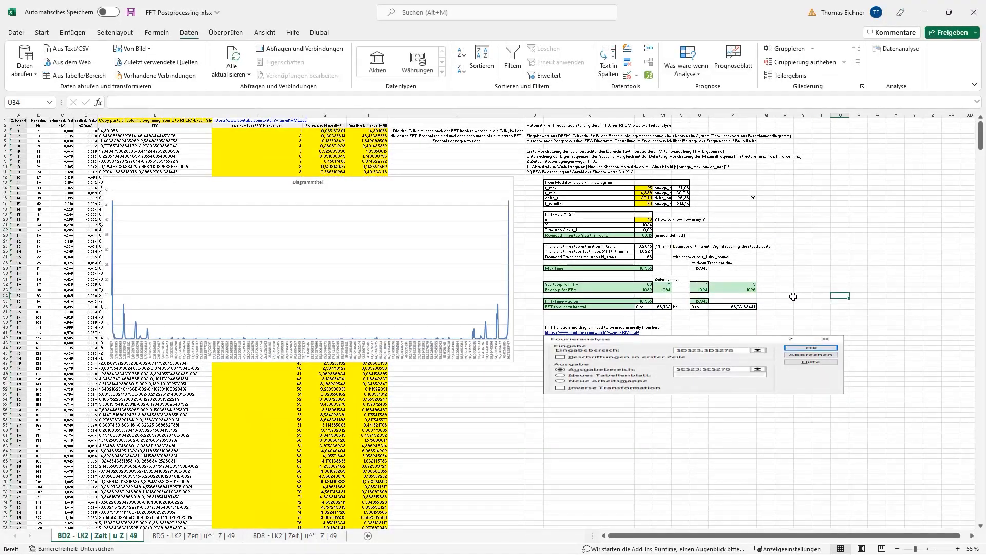
click(700, 286)
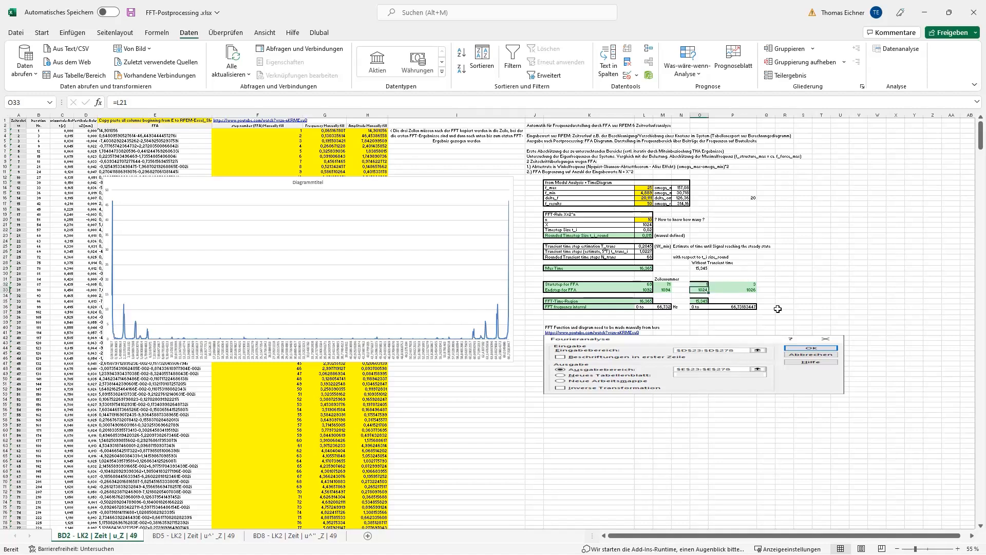
drag(645, 177, 590, 200)
drag(702, 224, 770, 284)
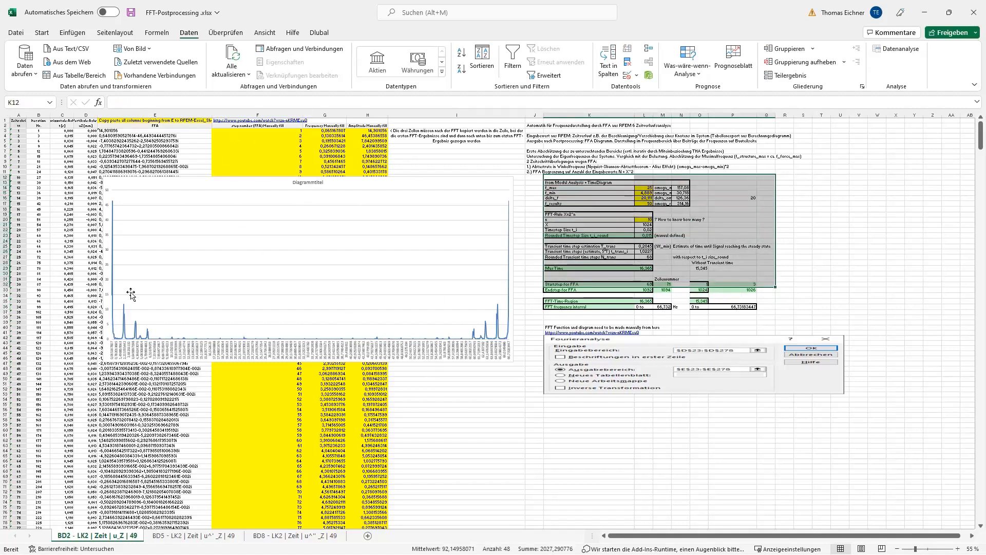
click(802, 279)
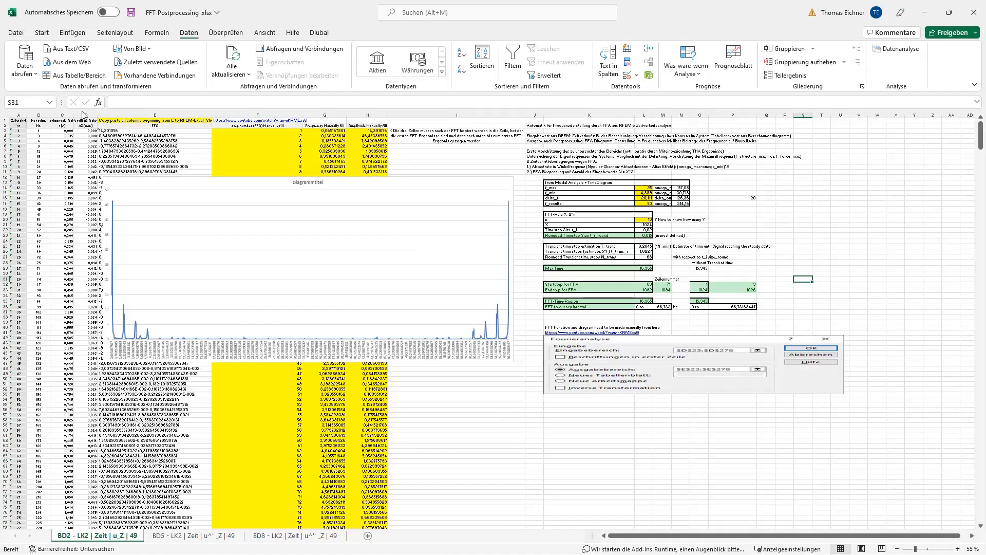
click(840, 262)
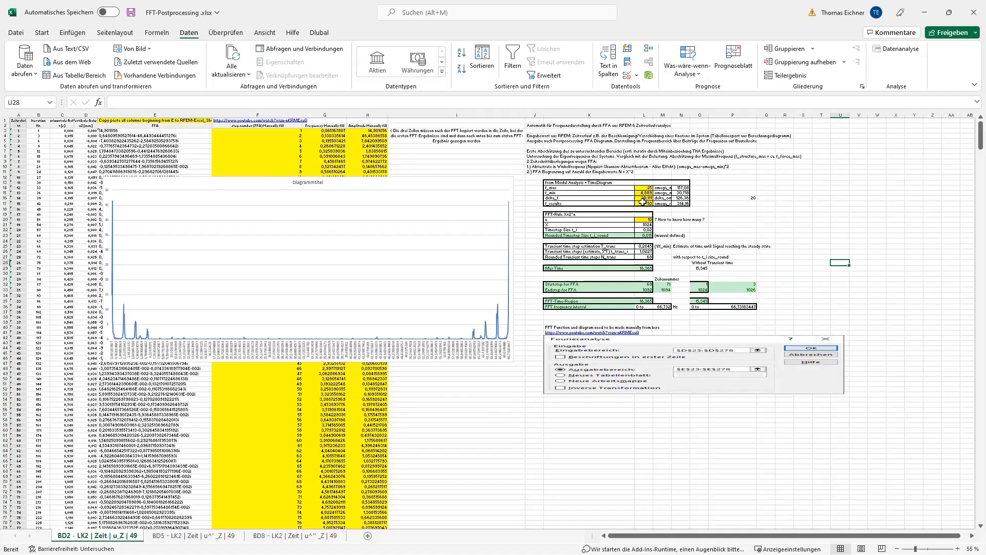
Examine the modal analysis frequency inputs and the FFT rule X=2^n with its exponent n and value count X.
click(565, 182)
click(743, 182)
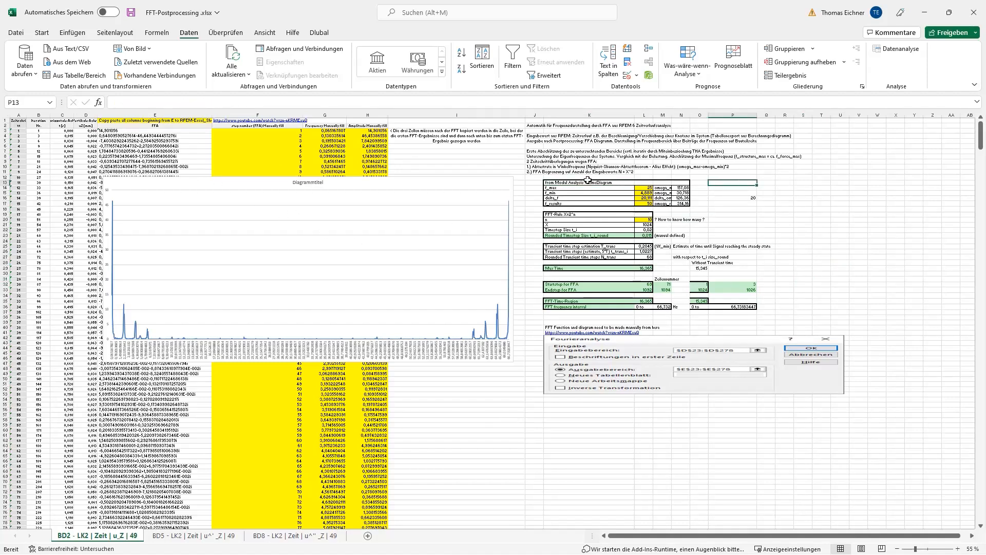
drag(645, 188, 645, 199)
click(753, 205)
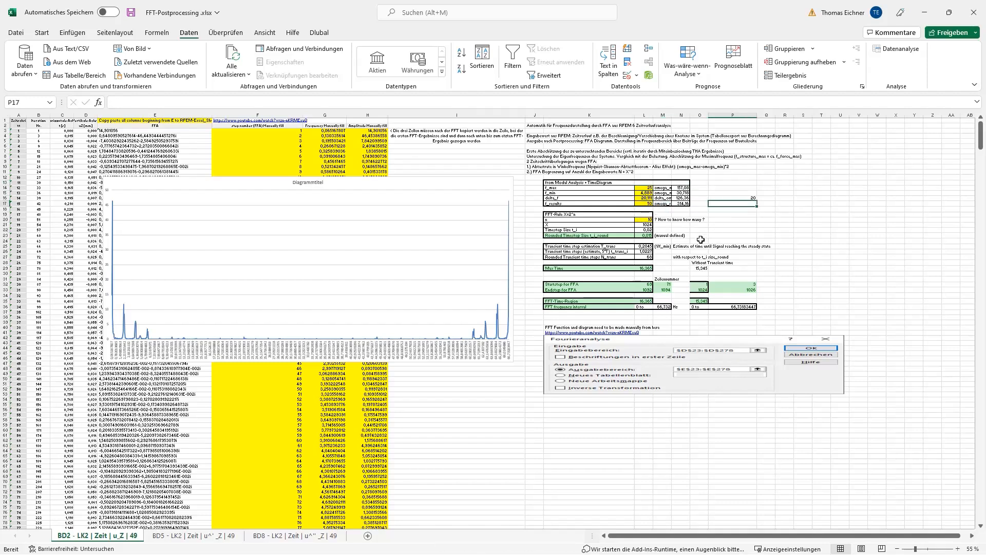
click(644, 220)
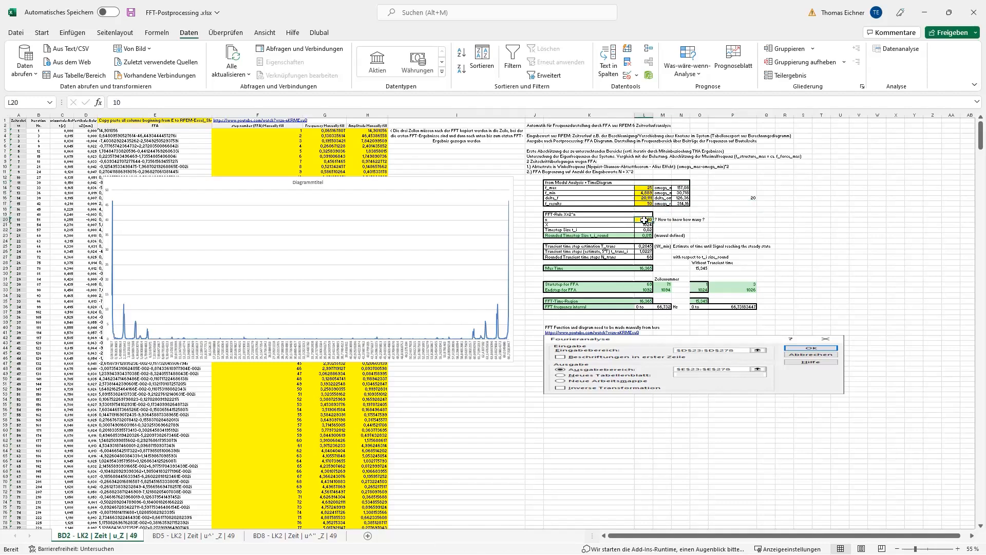
click(578, 215)
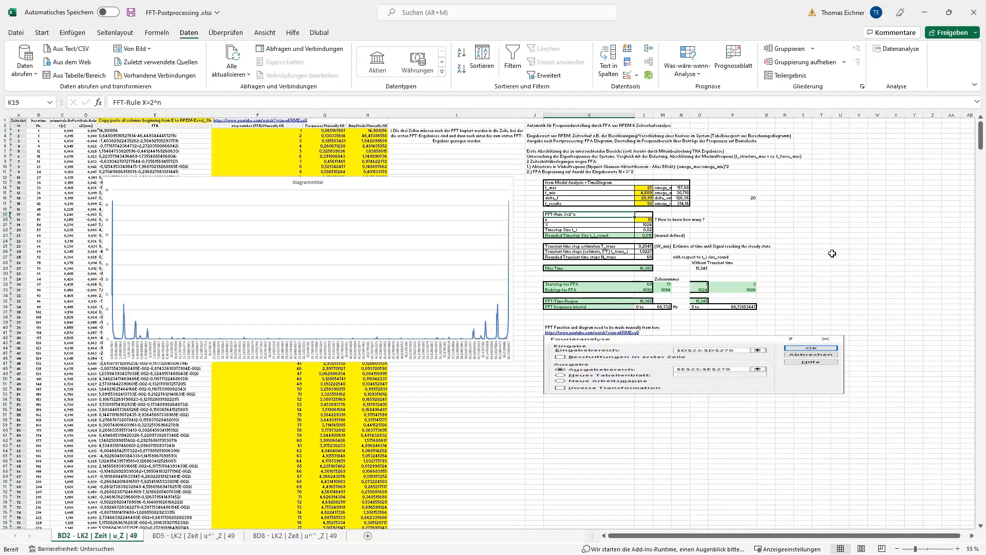
click(821, 241)
click(650, 219)
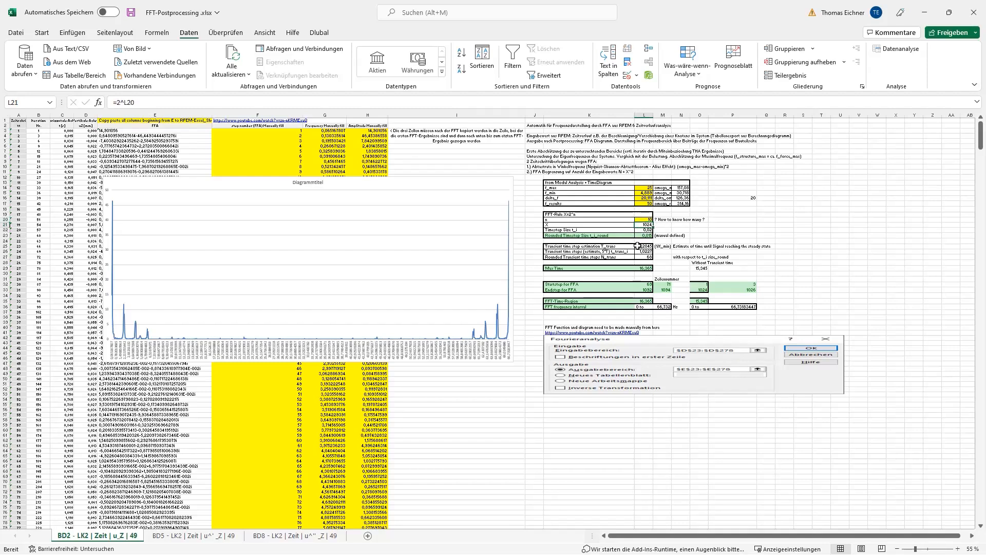
click(713, 233)
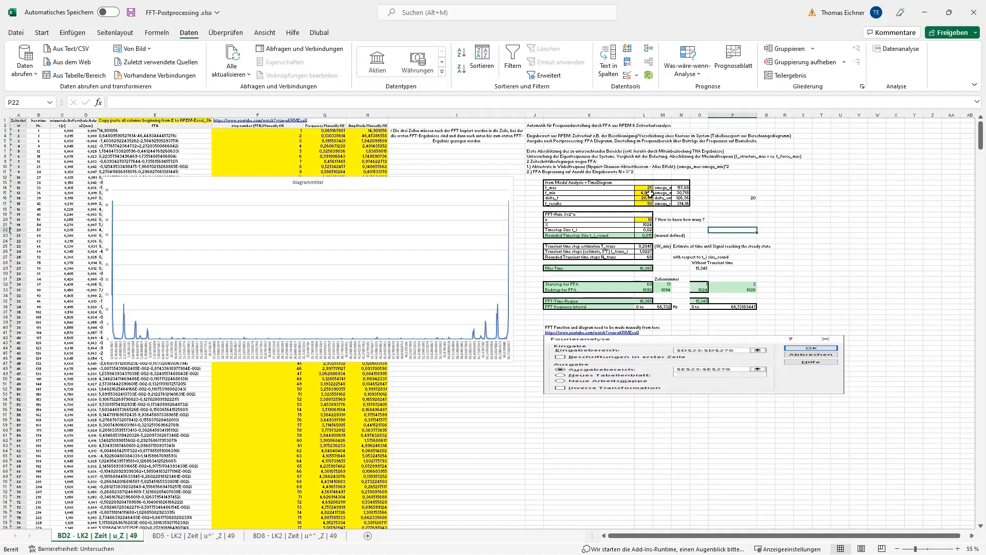
Inspect the formula for the time step size t_i and the manually defined rounded time step size t_i_round.
click(645, 230)
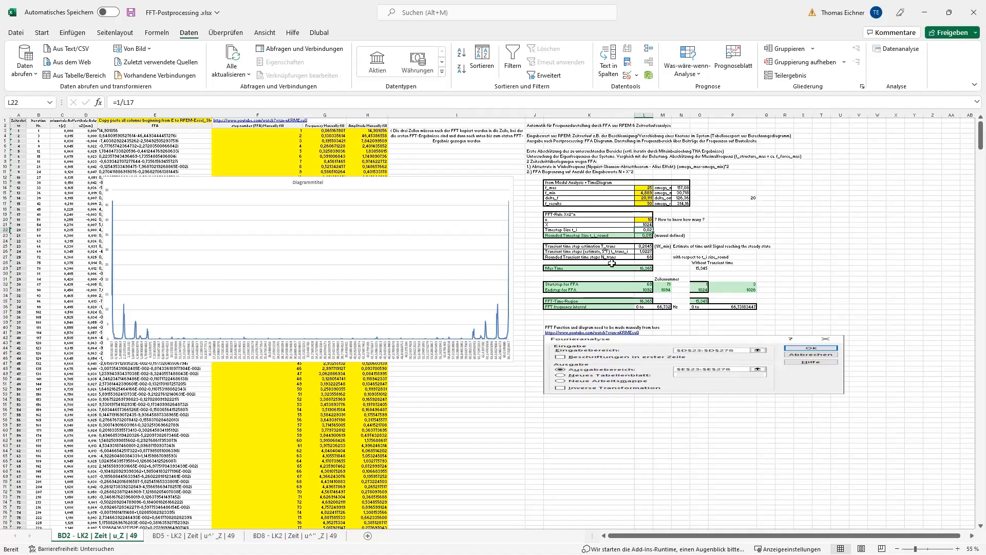
click(701, 230)
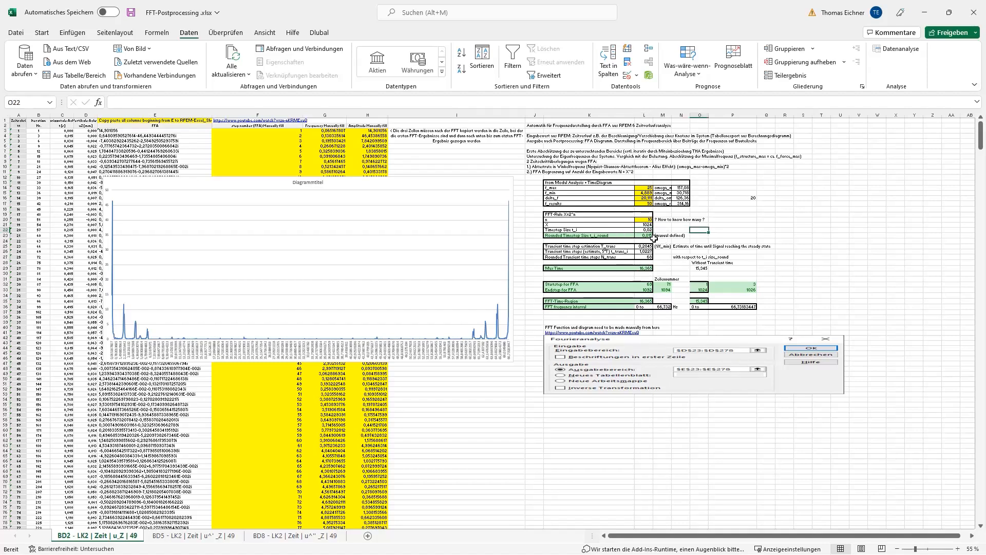
click(649, 236)
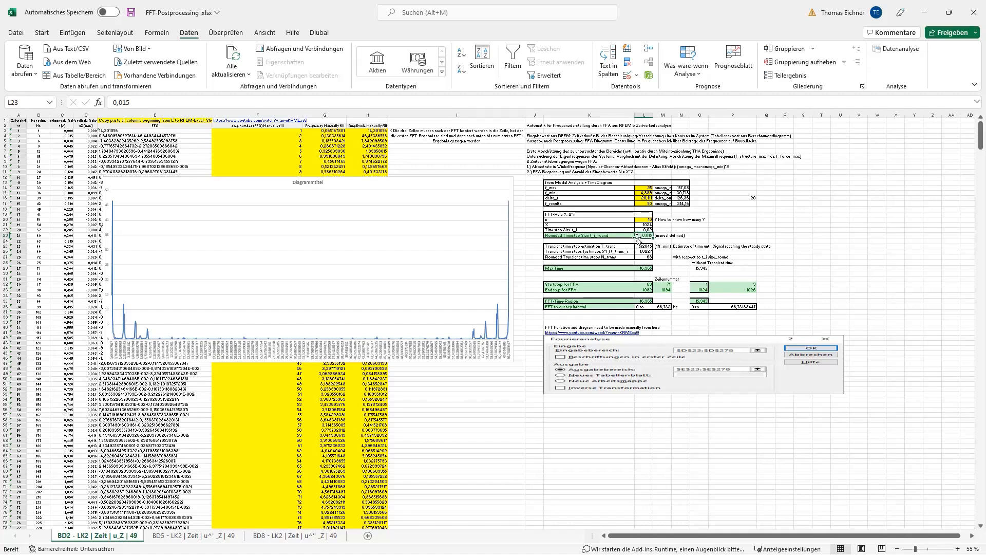
ctrl+scroll(719, 250, up, 4)
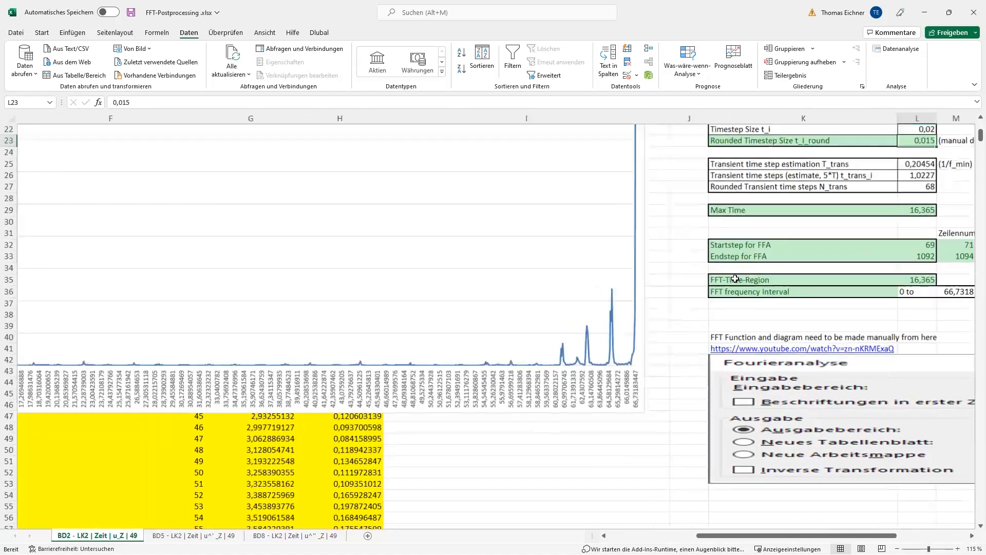
scroll(735, 279, right, 5)
scroll(701, 323, up, 2)
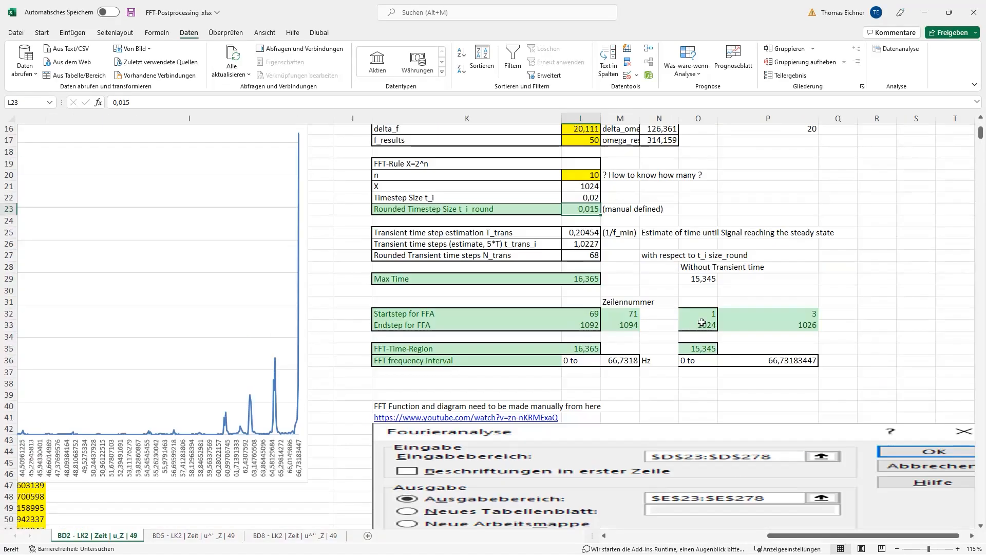
scroll(702, 322, up, 3)
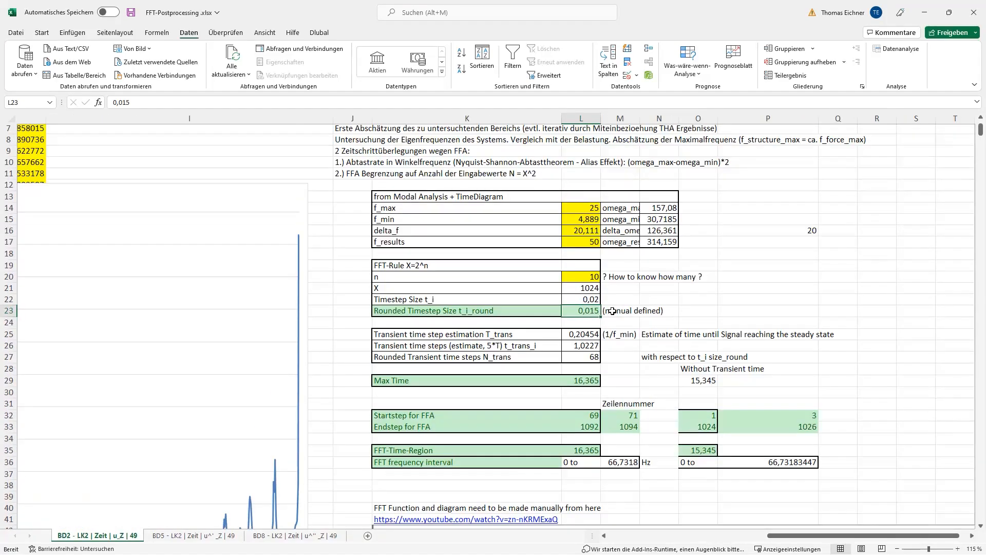
click(659, 311)
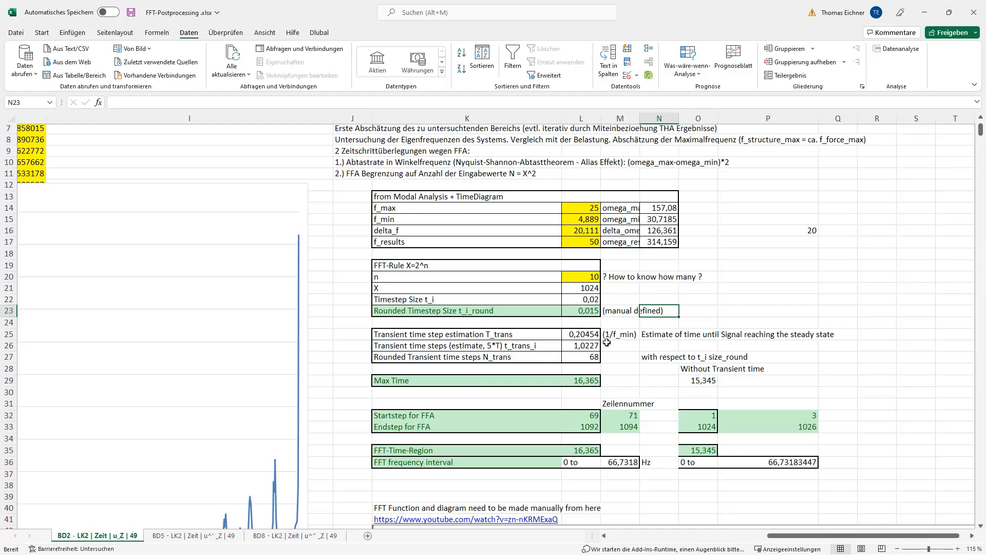
click(582, 312)
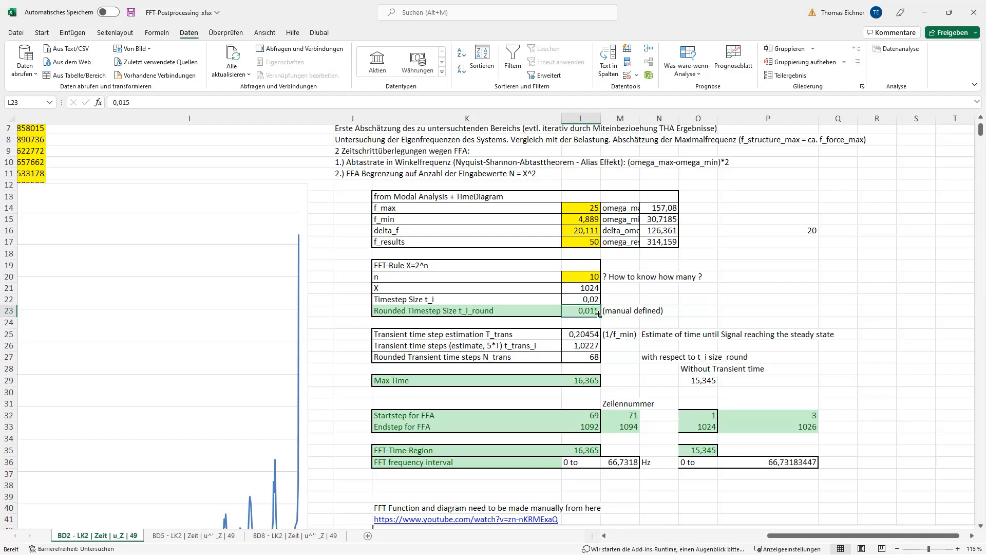
click(774, 322)
Examine the transient time estimates T_trans, t_trans_i and N_trans, and the maximum time formula without transient time.
drag(584, 334, 580, 356)
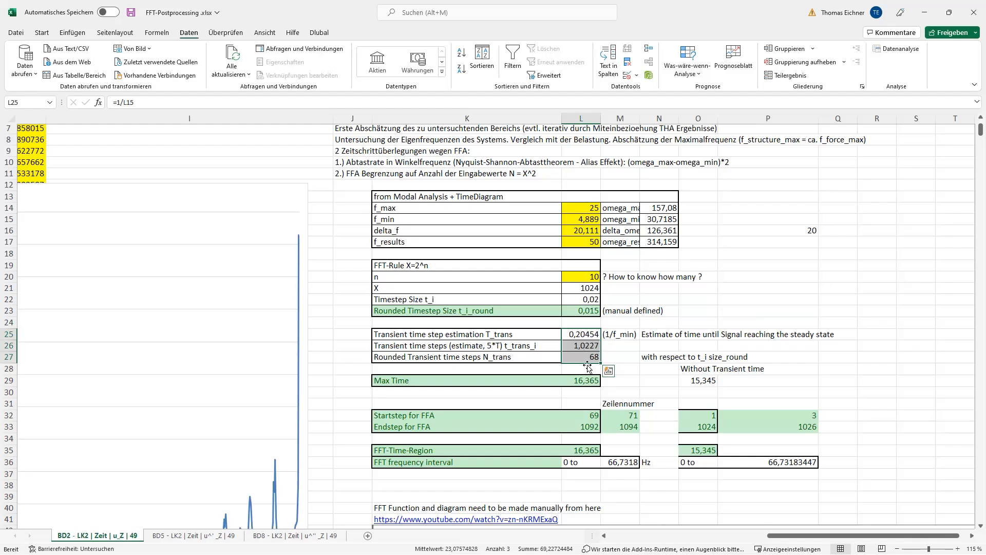
click(651, 312)
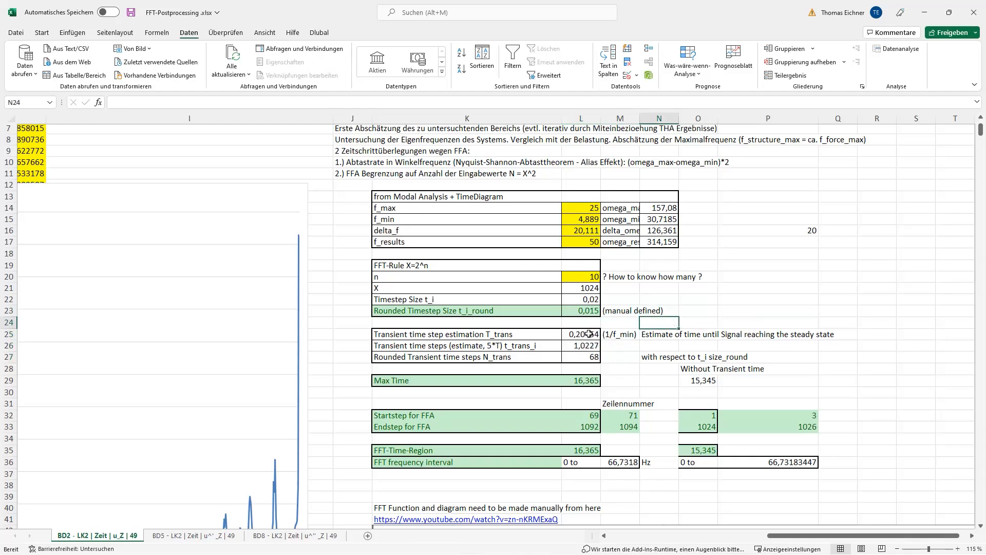
drag(580, 335, 580, 357)
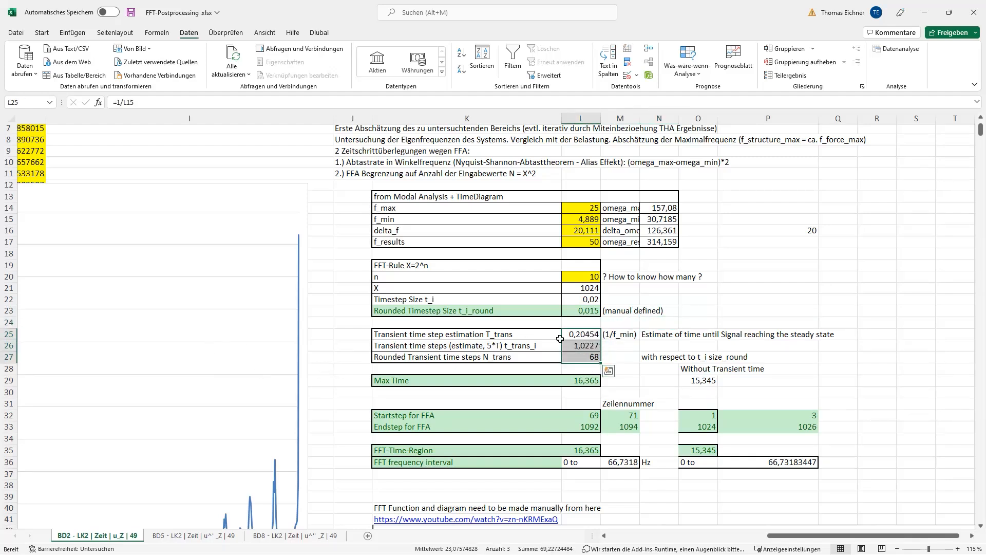
click(681, 311)
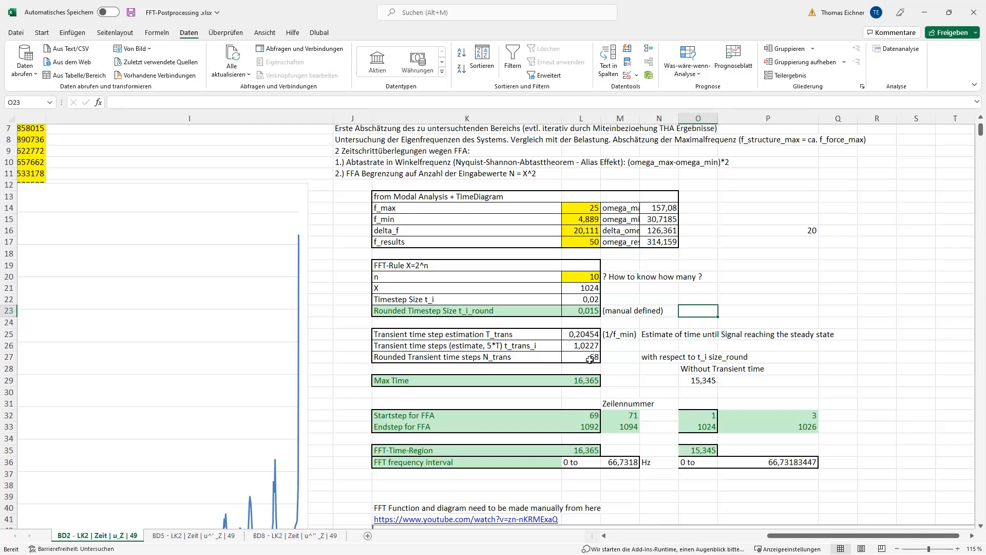
key(Right)
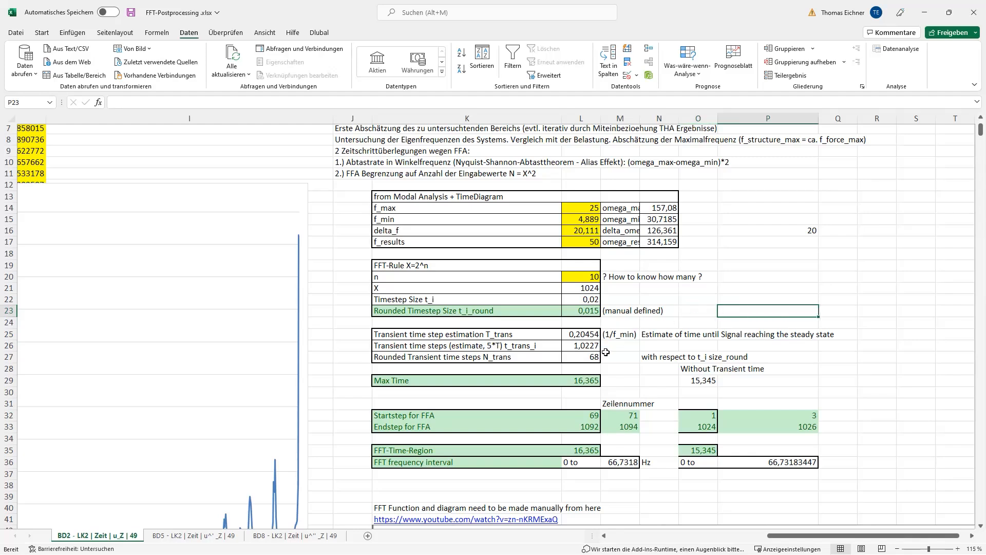
click(588, 337)
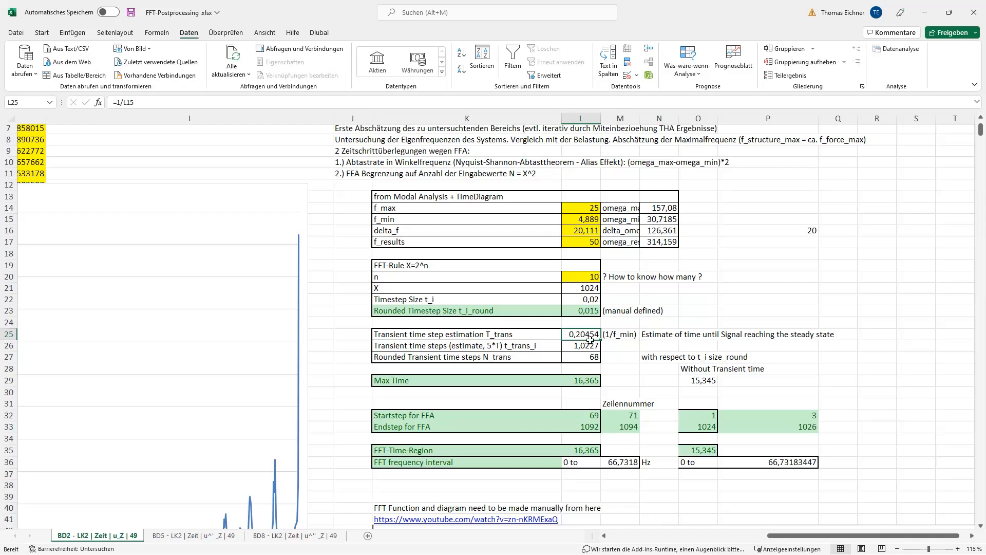
click(637, 355)
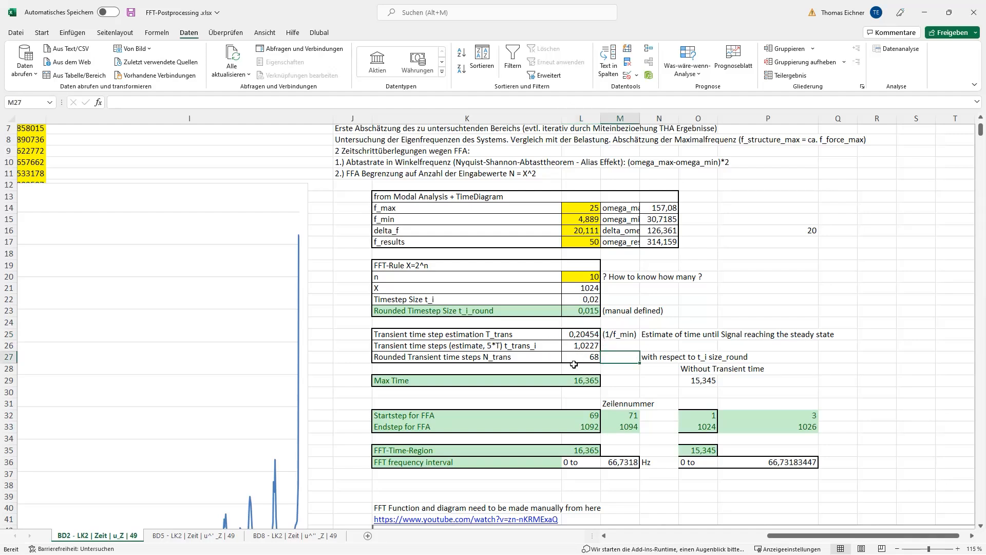
click(697, 321)
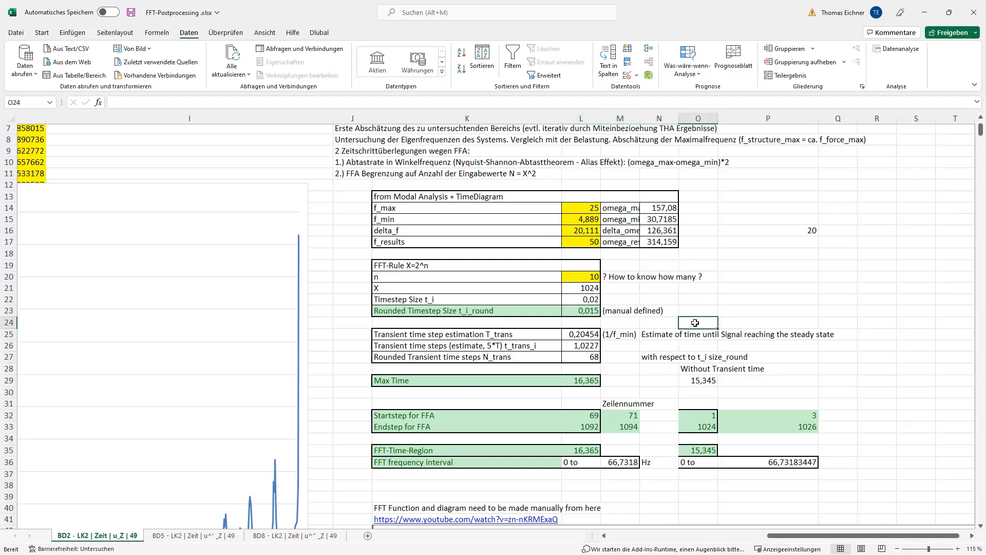
click(697, 369)
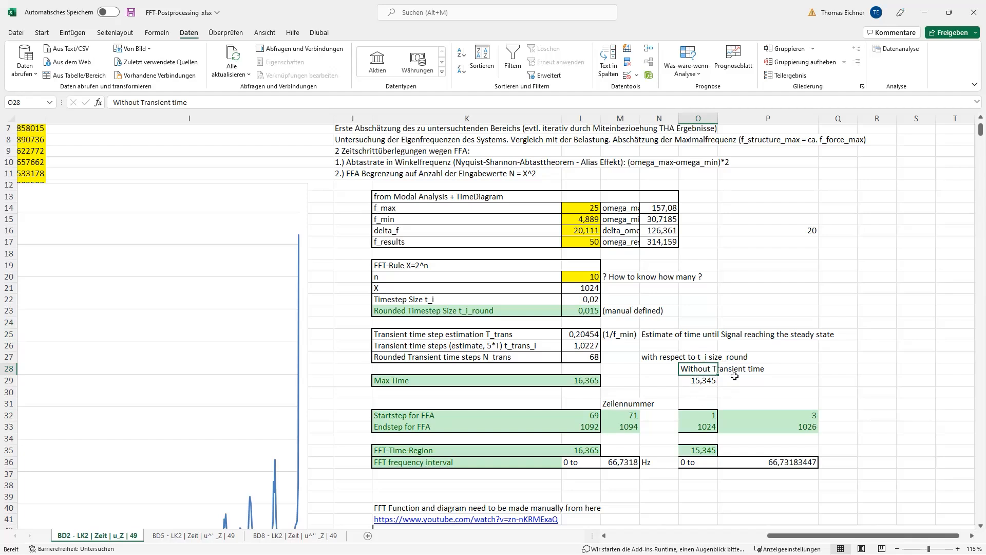
click(701, 385)
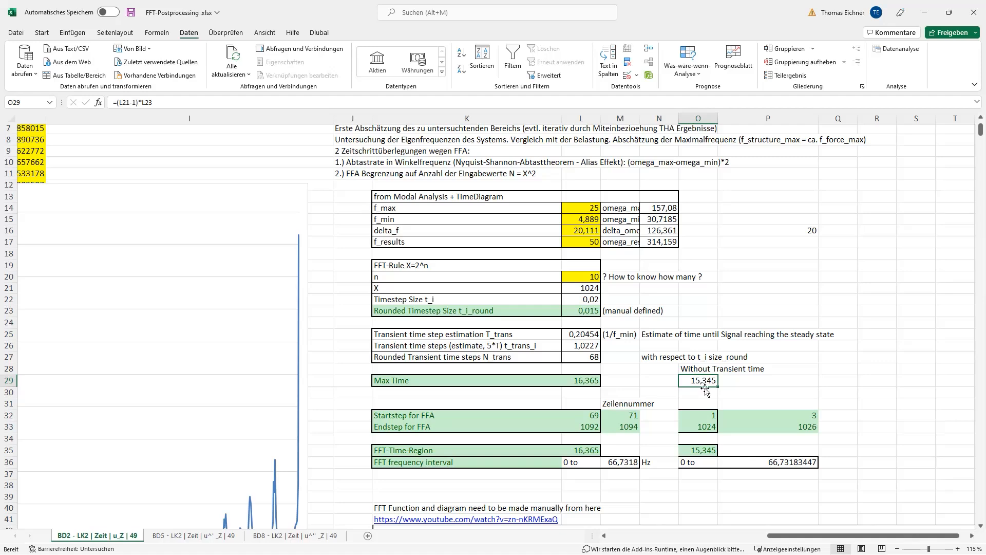
ctrl+scroll(701, 378, down, 1)
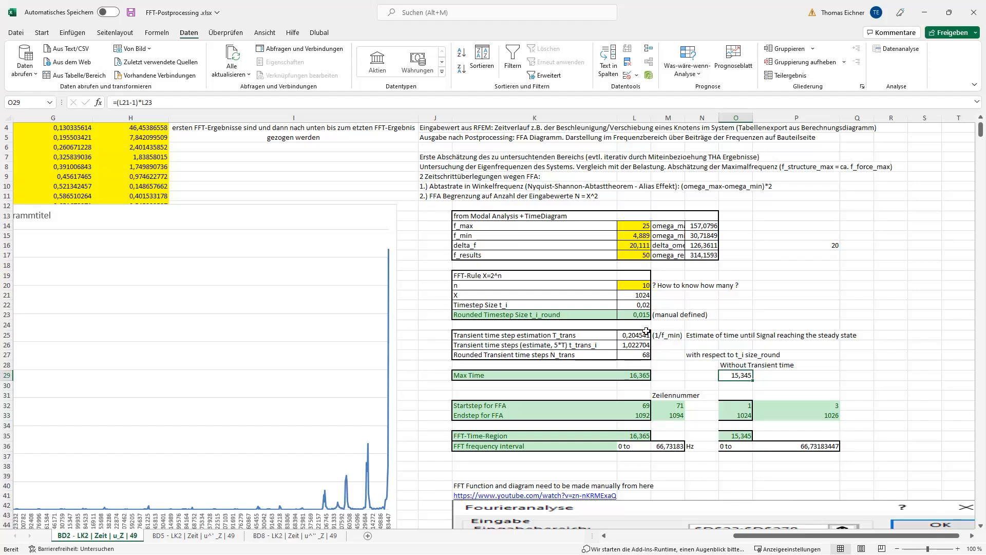
Check the FFT frequency interval formula and rounded time step size, and switch back to THS1's time history settings in RFEM.
click(738, 446)
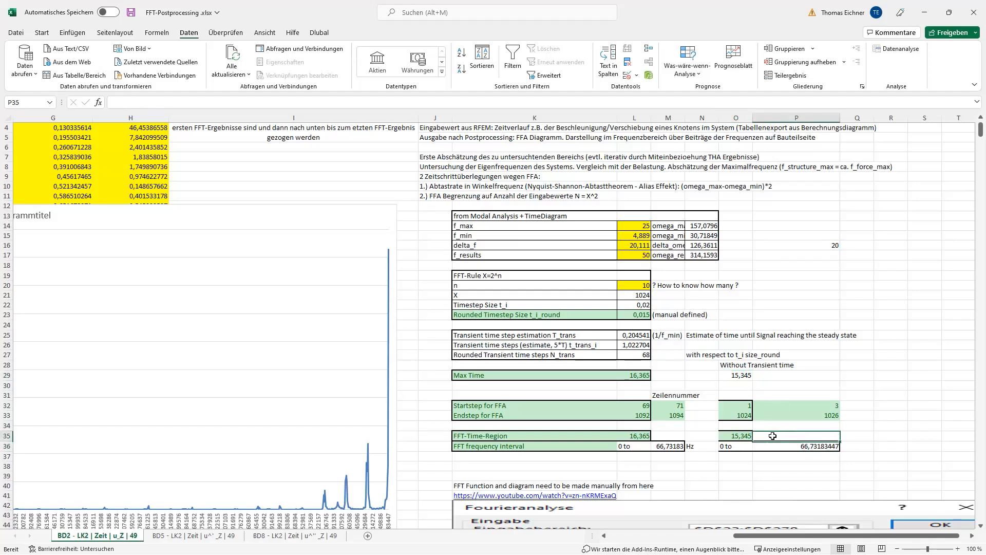
click(770, 447)
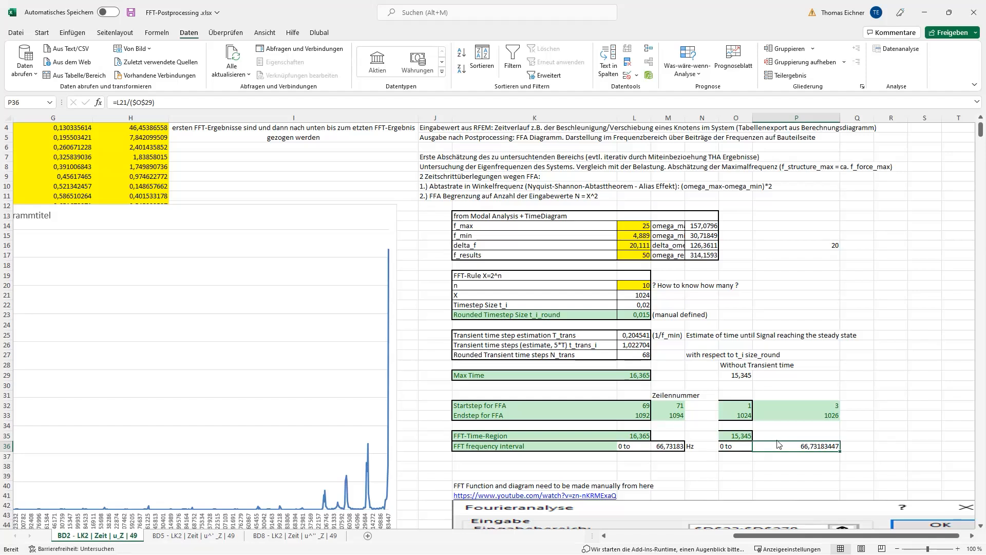
click(777, 437)
click(760, 447)
click(629, 315)
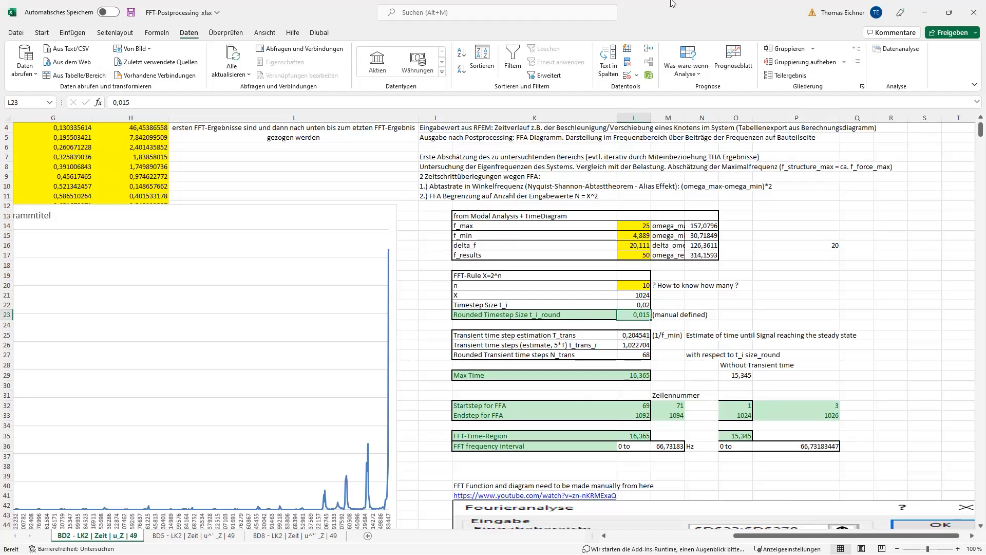
drag(667, 9, 985, 308)
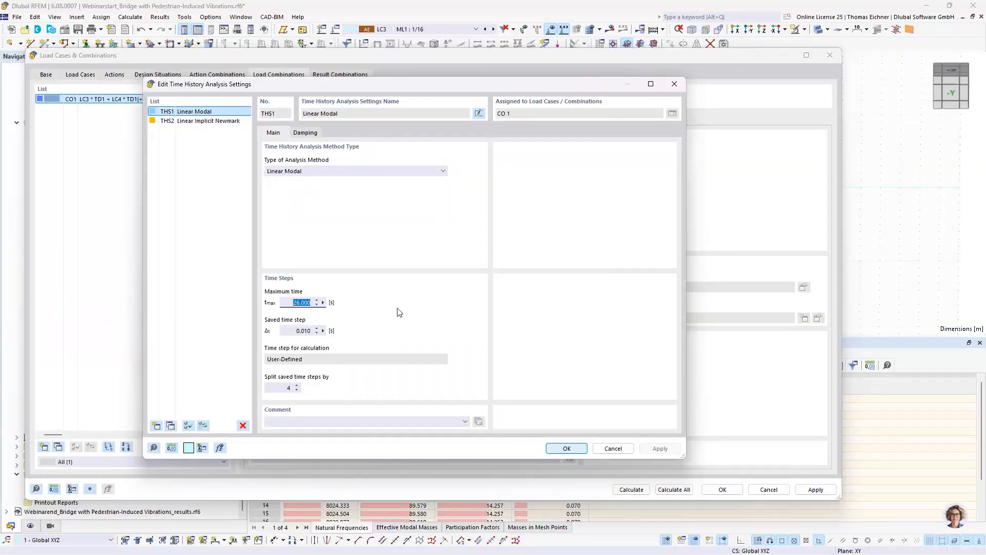
Set THS1's maximum time to 15.345 s, saved time step to 0.015 s, and split of saved time steps to 3.
text(15,345)
click(285, 335)
text(0)
click(284, 386)
click(293, 331)
drag(297, 331, 311, 331)
click(300, 388)
click(296, 330)
right_click(298, 333)
click(290, 329)
click(307, 331)
Enter the same time steps for THS2 Linear Implicit Newmark: maximum time 15.345 s, saved time step 0.015 s, split by 3.
click(212, 123)
click(197, 112)
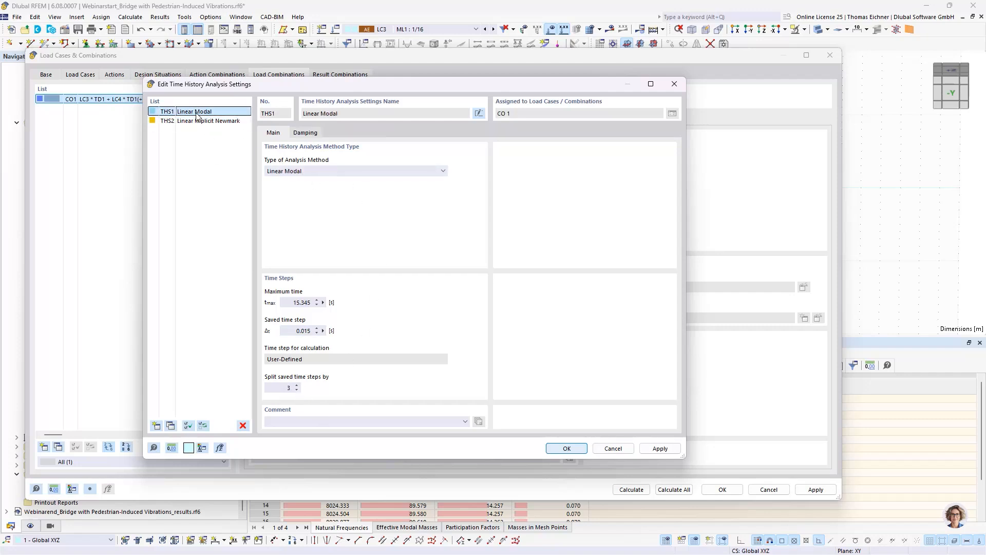
click(195, 121)
click(197, 112)
click(199, 122)
double_click(288, 302)
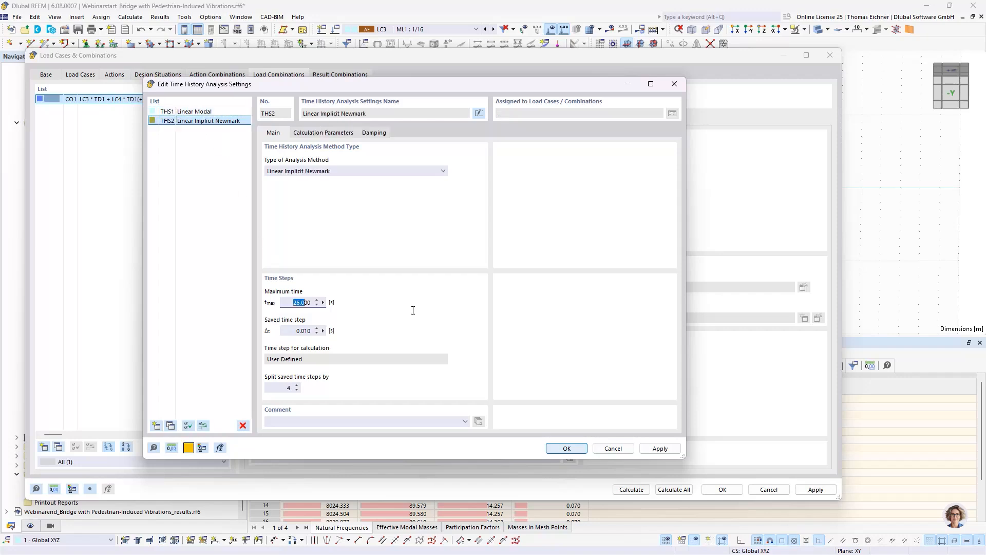
text(15.345)
key(Tab)
text(0,0)
click(274, 388)
click(176, 120)
Duplicate the THS2 settings as a Linear Modal variant and delete that copy again.
click(171, 425)
click(322, 171)
click(298, 181)
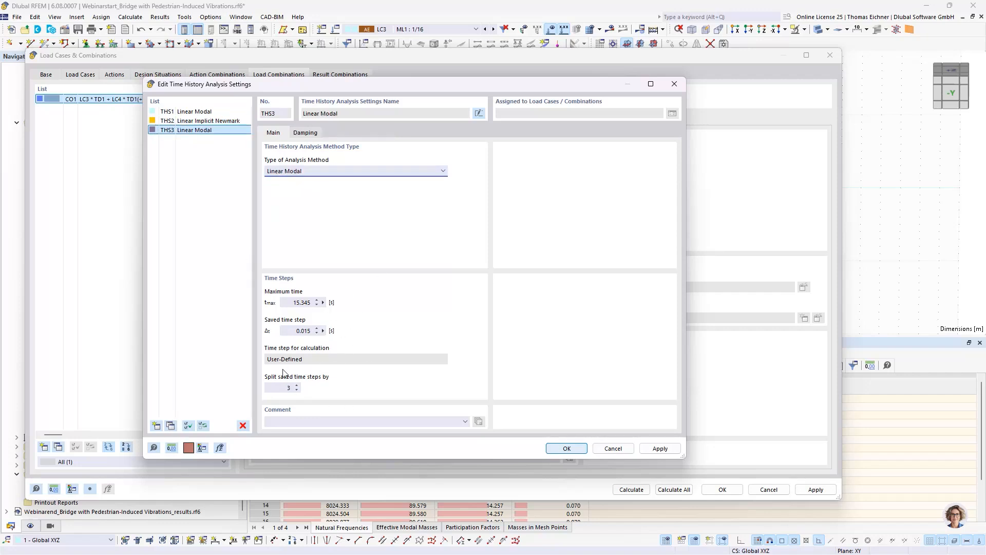
click(183, 111)
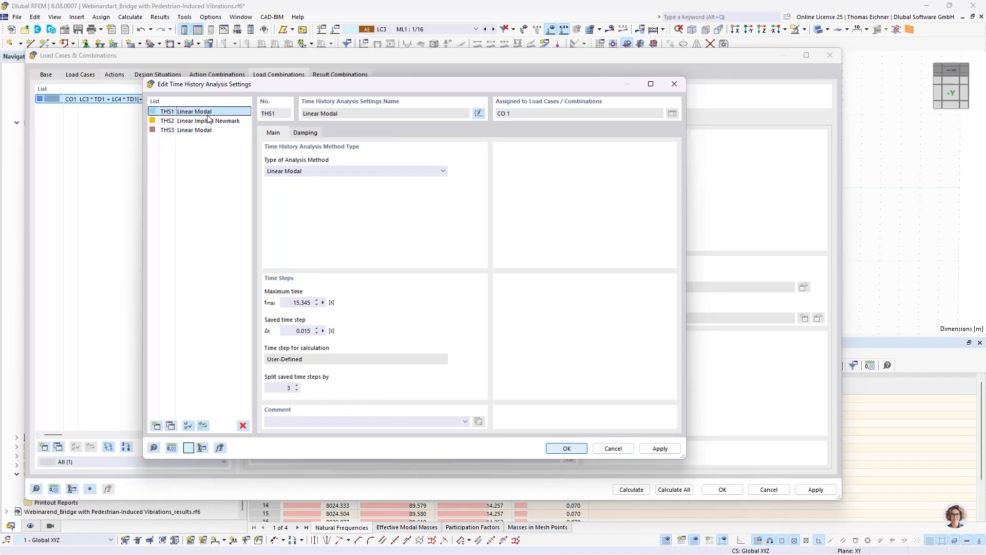
click(183, 132)
click(242, 426)
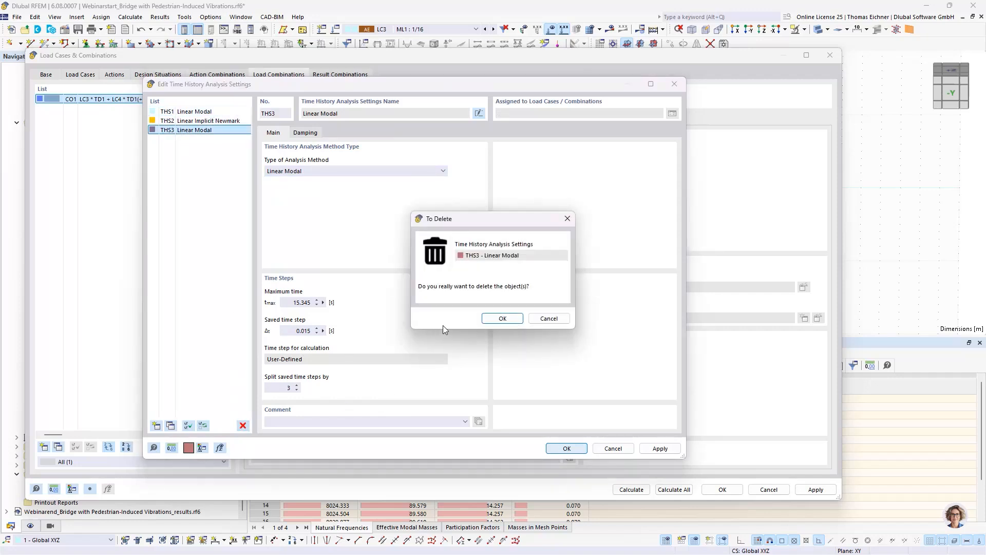
click(503, 318)
Save the time history analysis settings and try to calculate all load cases and combinations.
drag(493, 89, 479, 74)
click(552, 432)
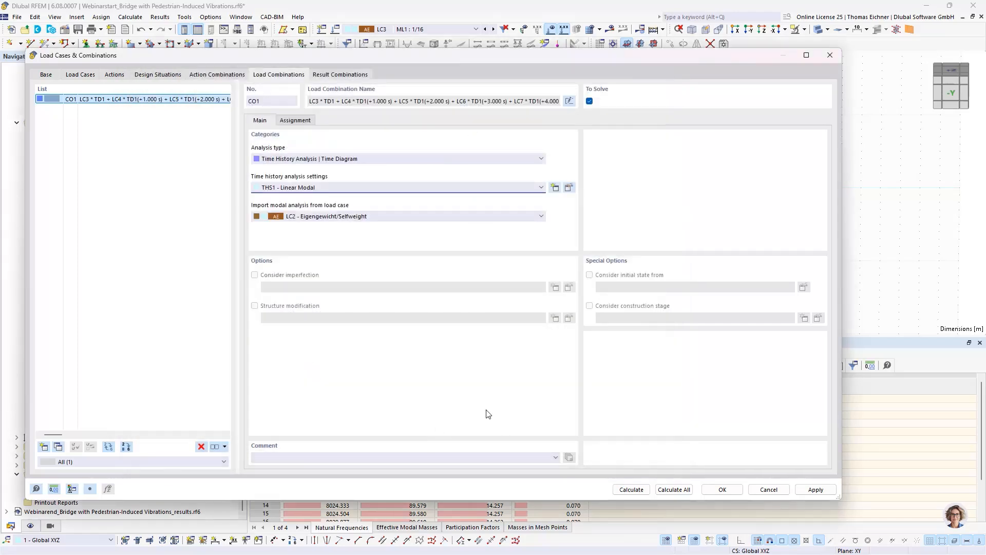
click(688, 491)
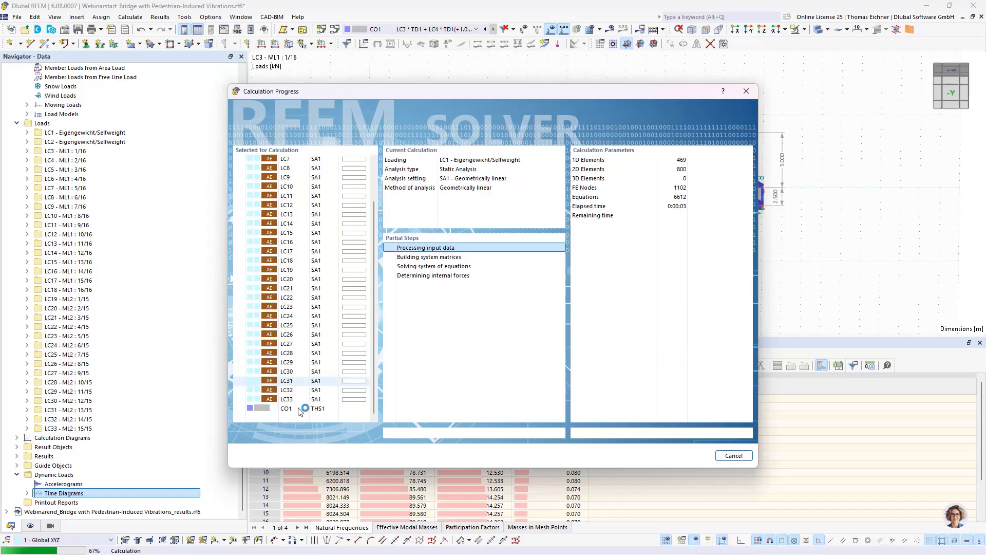
click(751, 458)
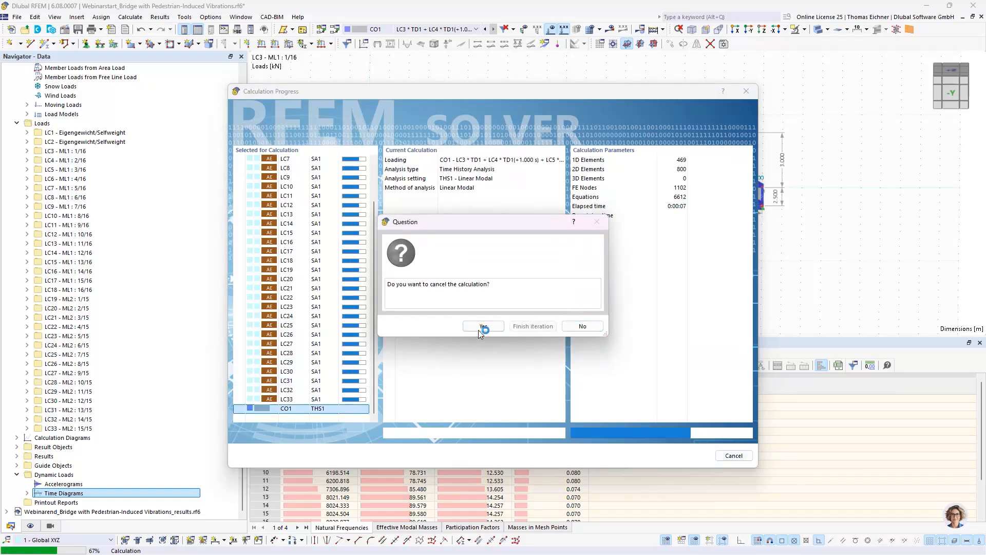
click(480, 329)
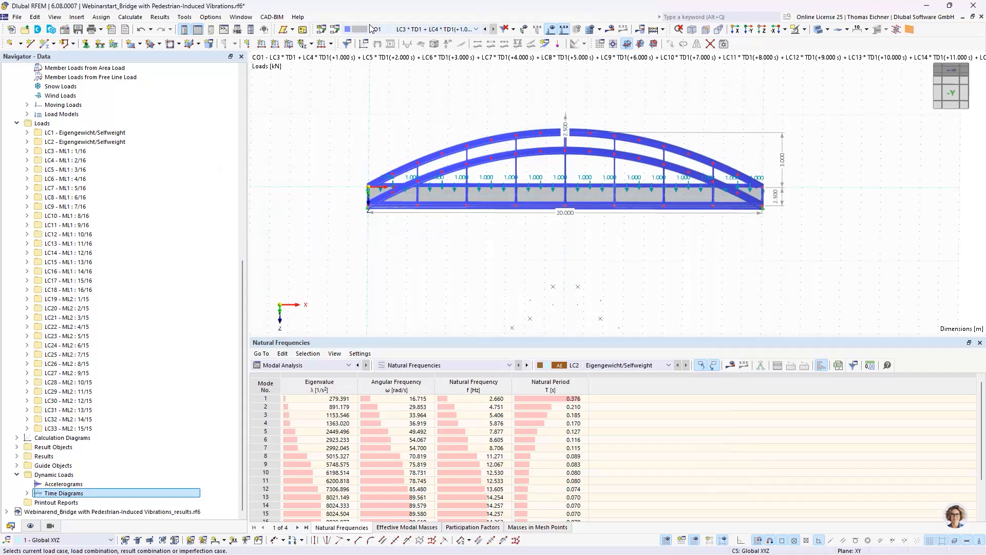
Reopen the load combinations and rename CO1 as Linear Modal.
click(335, 29)
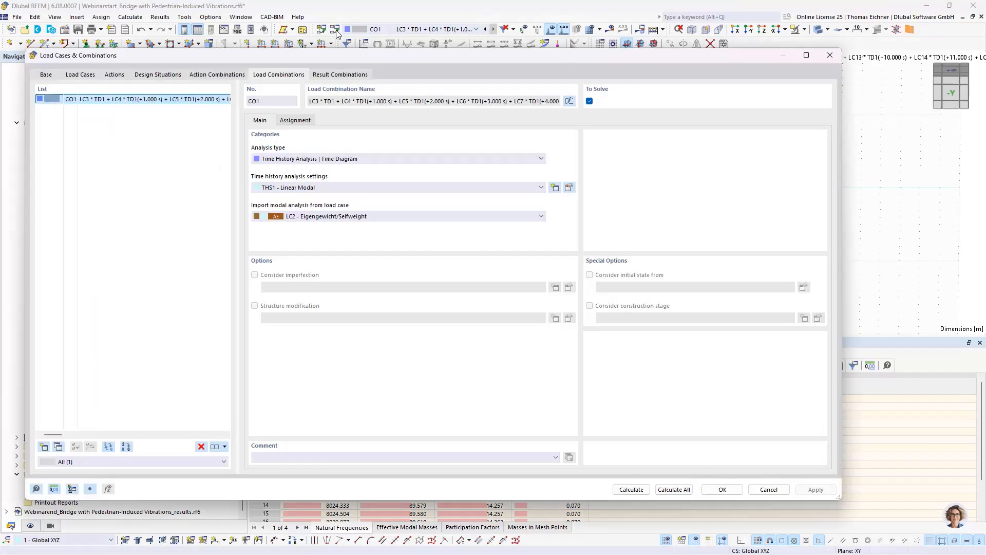
click(287, 188)
click(291, 191)
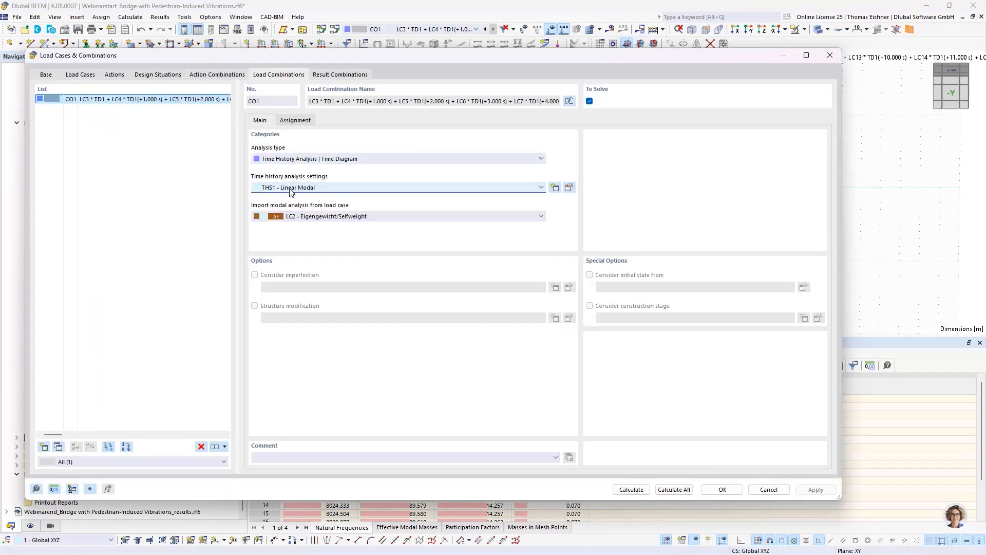
click(567, 102)
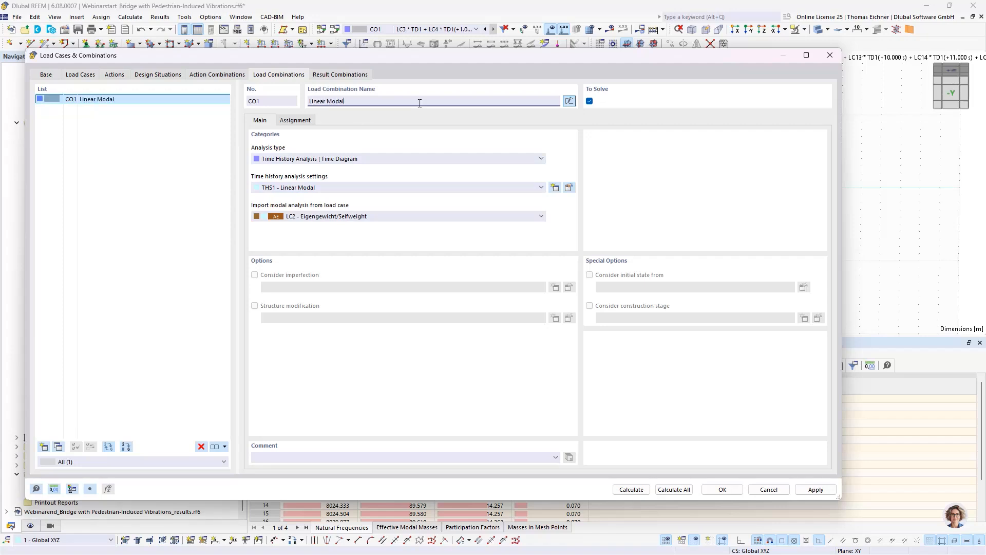
click(96, 100)
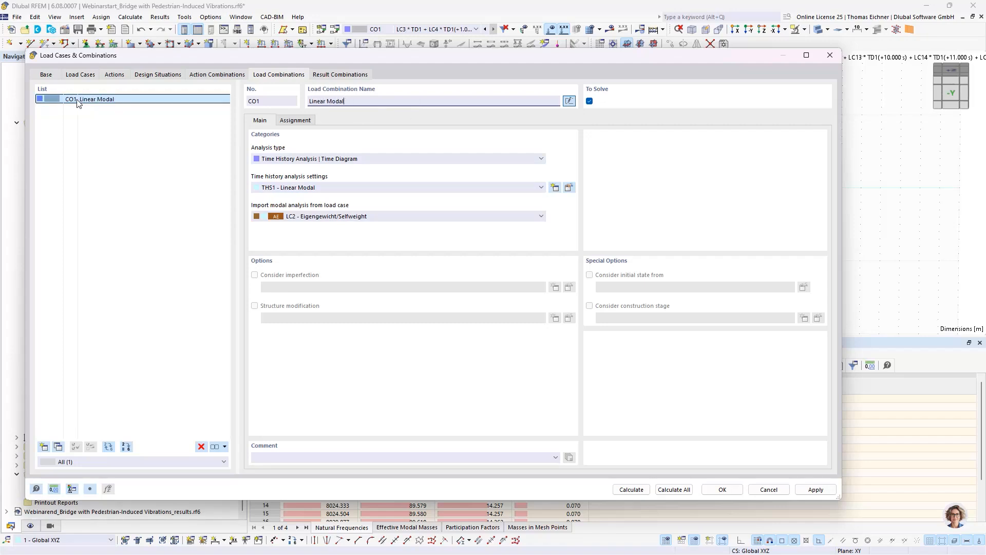
Duplicate CO1 under the name Newmark and assign the copy the THS2 - Linear Implicit Newmark settings.
click(58, 447)
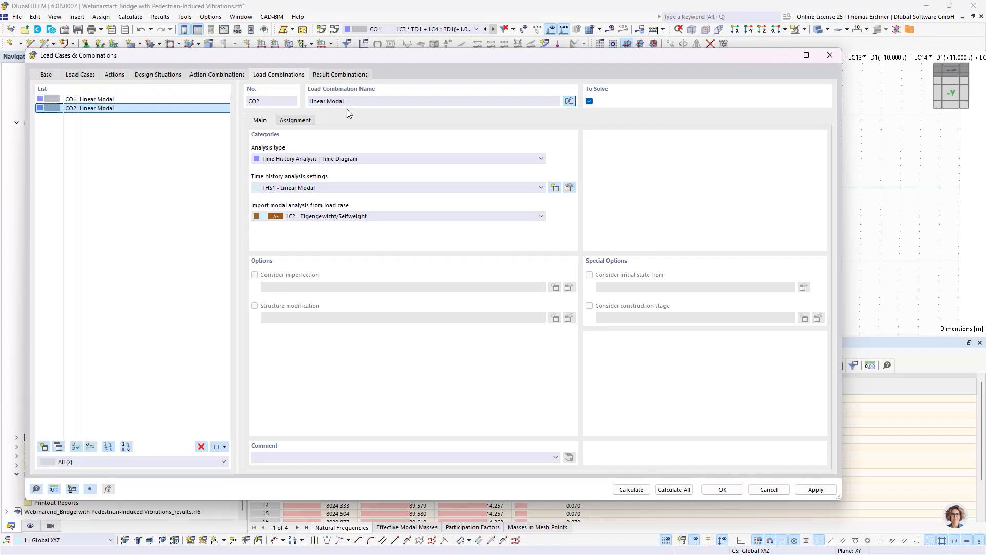
drag(346, 102, 275, 101)
text(Newmark)
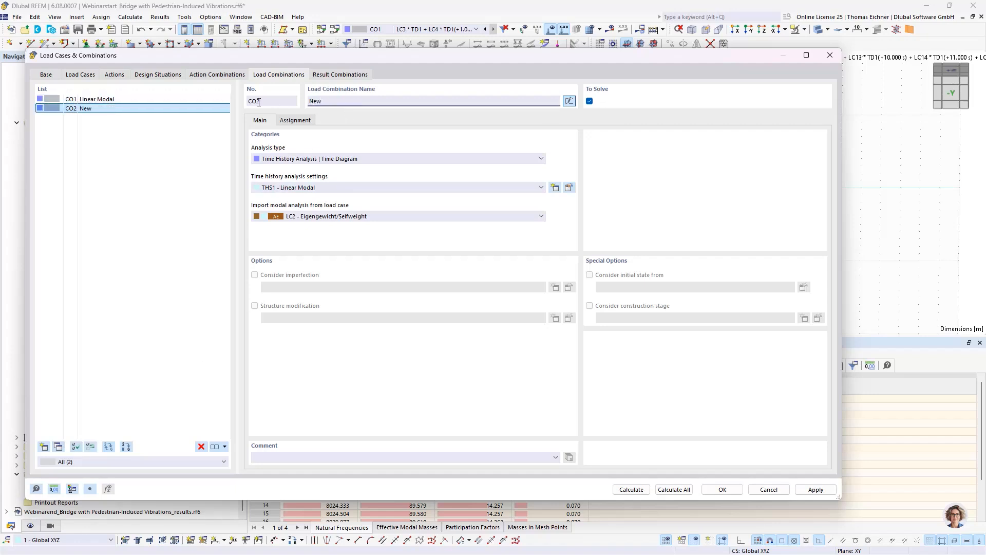
click(331, 192)
click(325, 205)
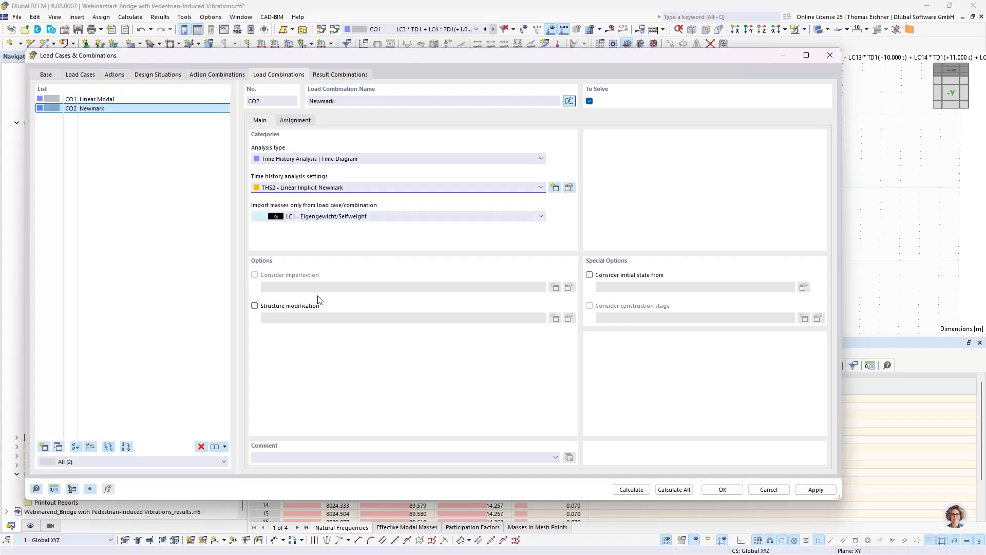
Consider the initial state from LC1 - Eigengewicht/Selfweight in CO2 and check the available initial state types.
click(589, 275)
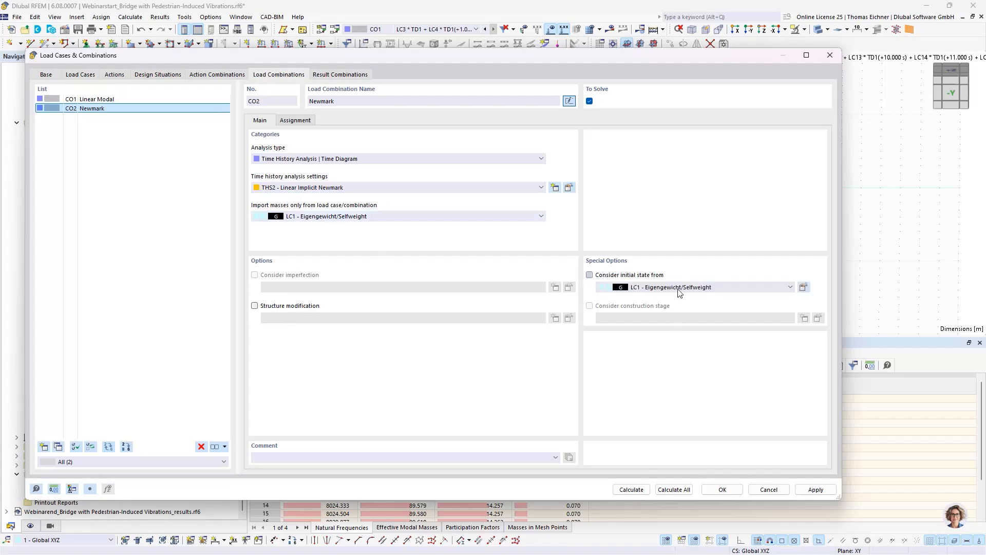
click(804, 287)
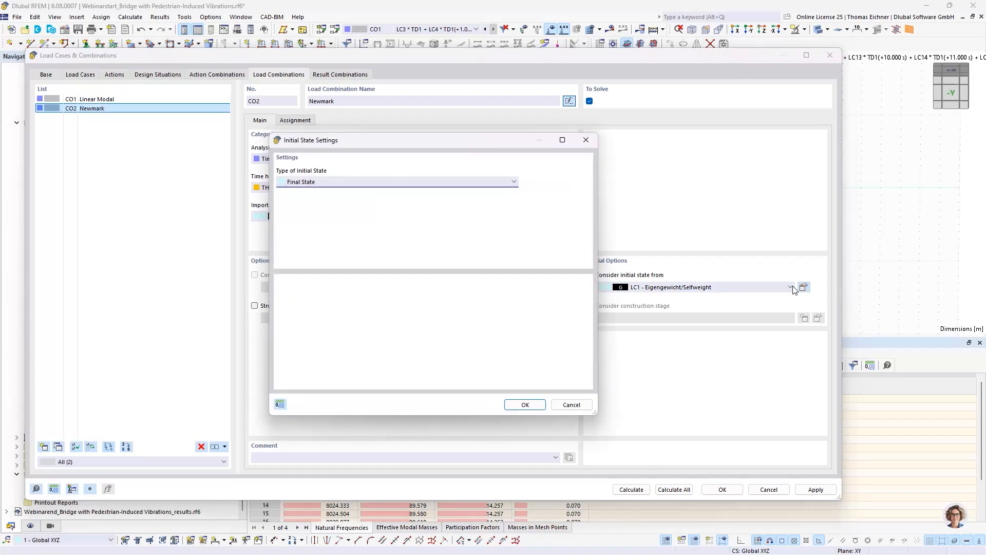
click(414, 183)
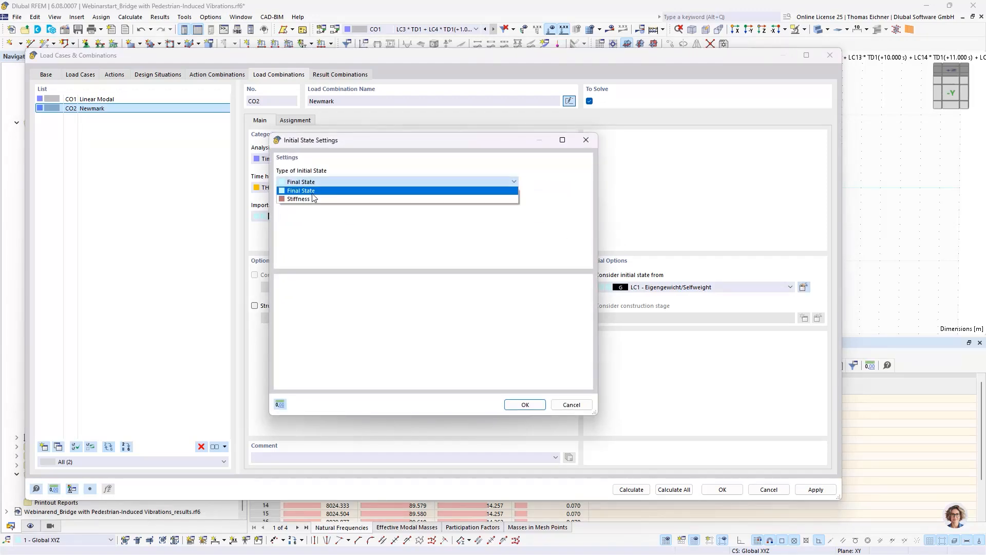
click(586, 140)
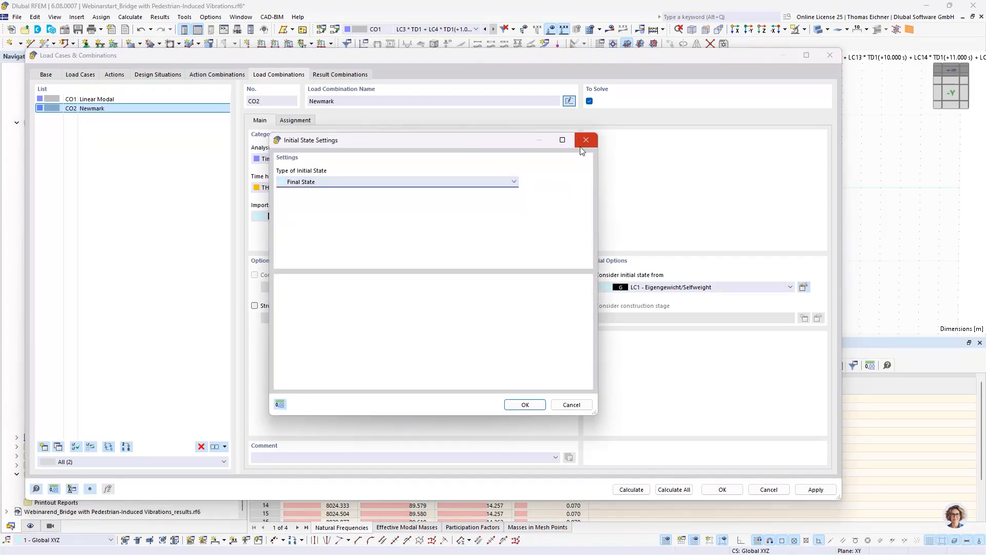
click(586, 141)
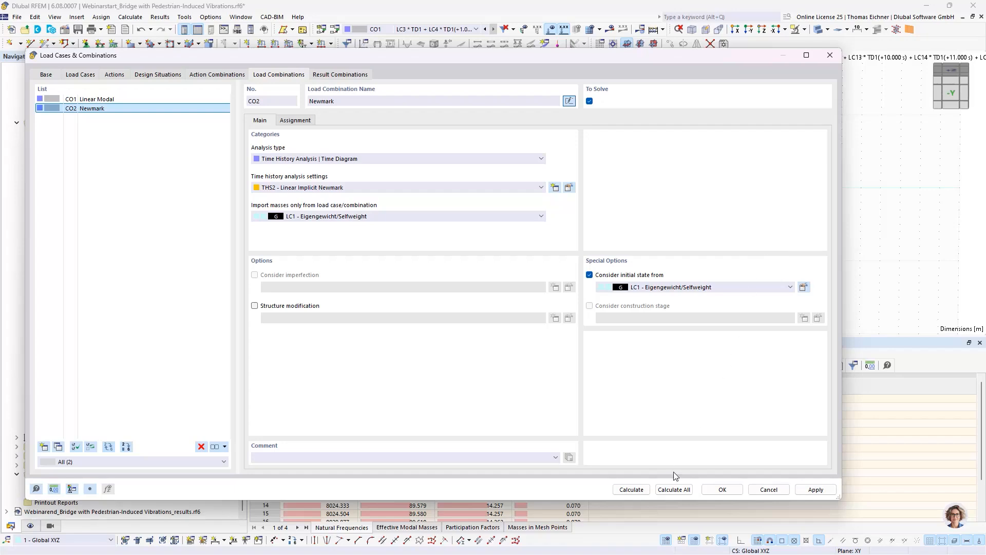
Run the calculation of all load cases plus CO1 and CO2, and abort it during the Newmark analysis.
click(682, 489)
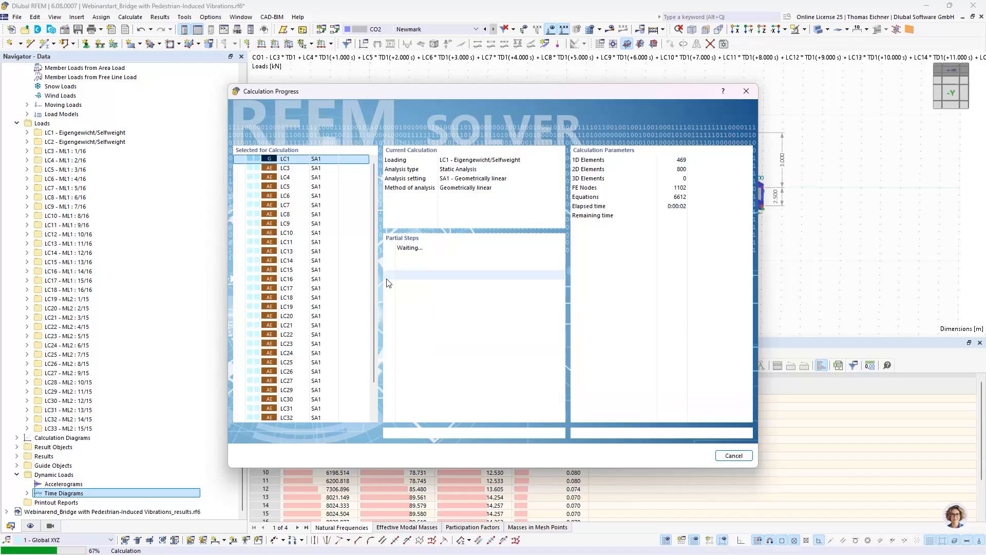
drag(374, 286, 382, 364)
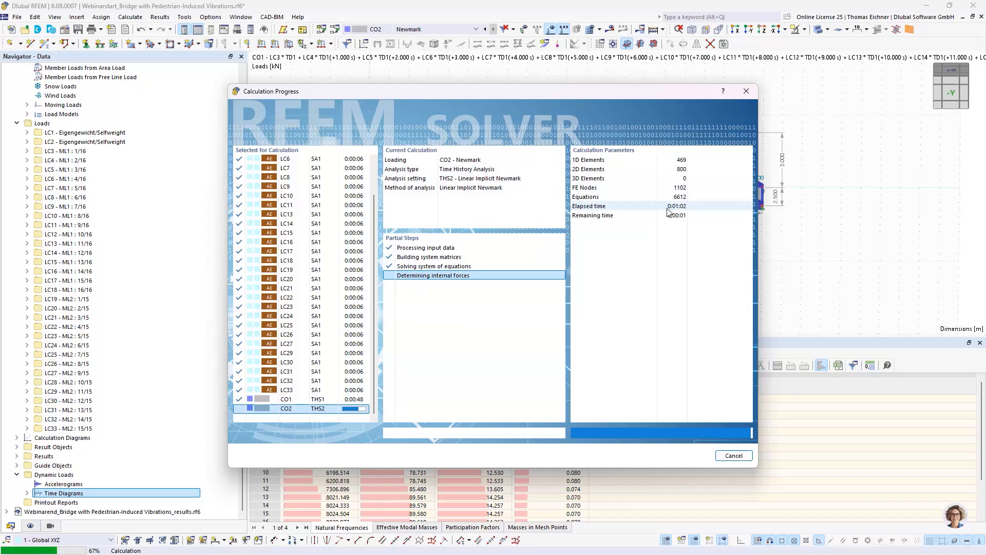
click(734, 456)
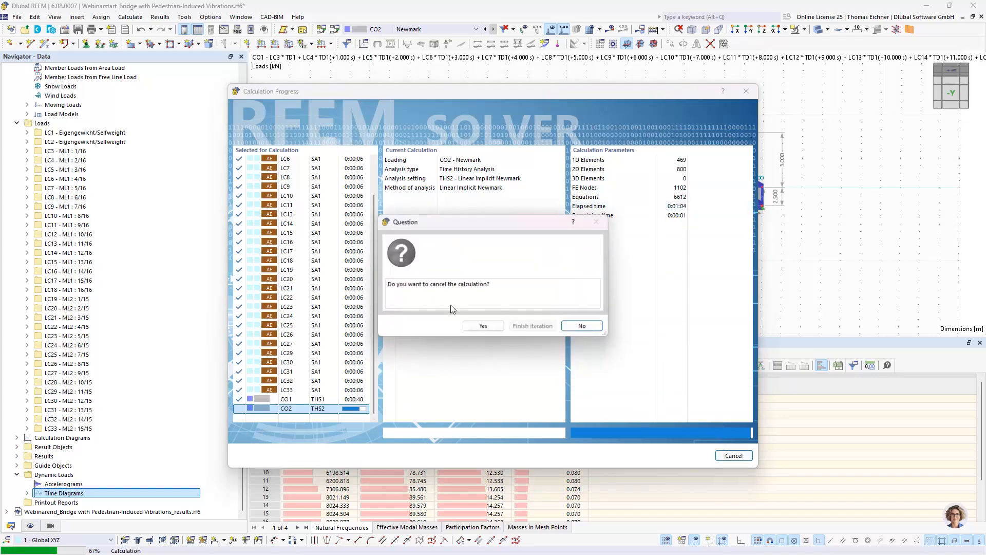
click(494, 329)
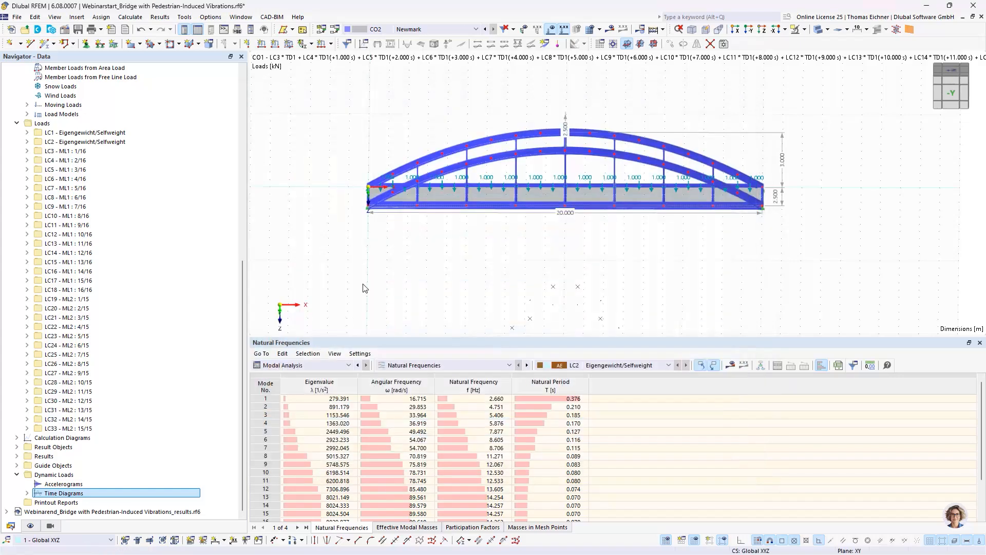
Switch to the model Webinarend_Bridge with Pedestrian-Induced Vibrations_results.rf6 and view the whole bridge at an angle.
scroll(195, 303, up, 7)
scroll(241, 311, up, 5)
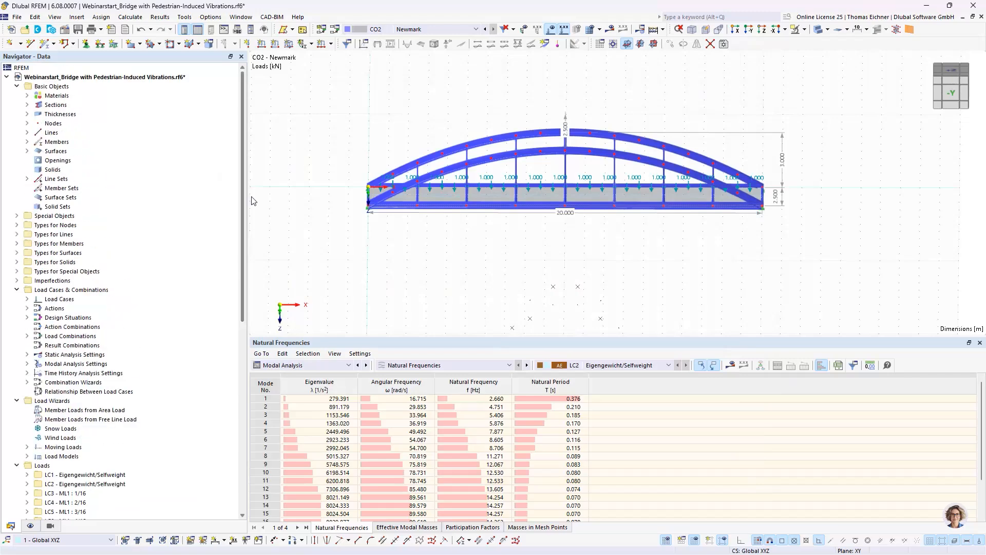
click(7, 77)
click(48, 87)
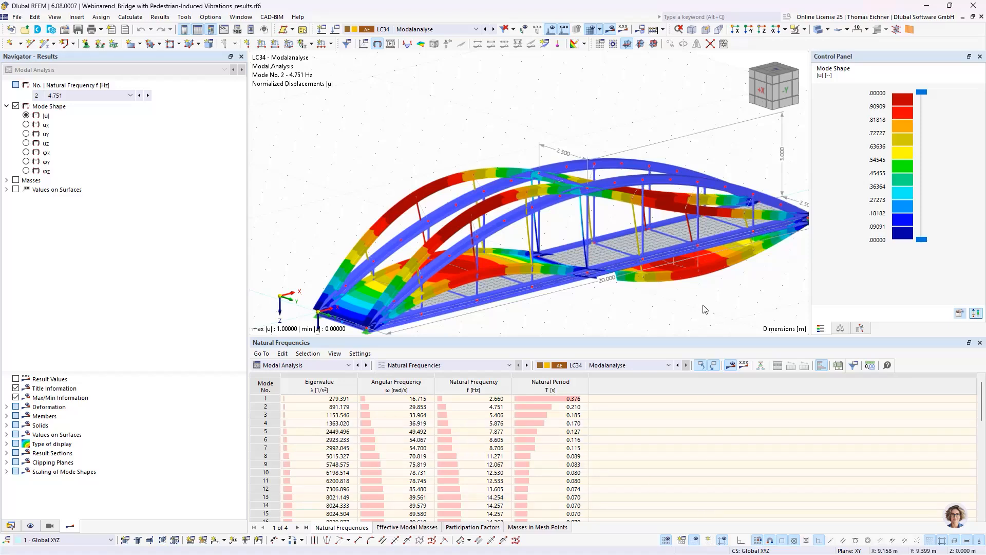
ctrl+middle_drag(704, 309, 604, 297)
scroll(659, 303, down, 2)
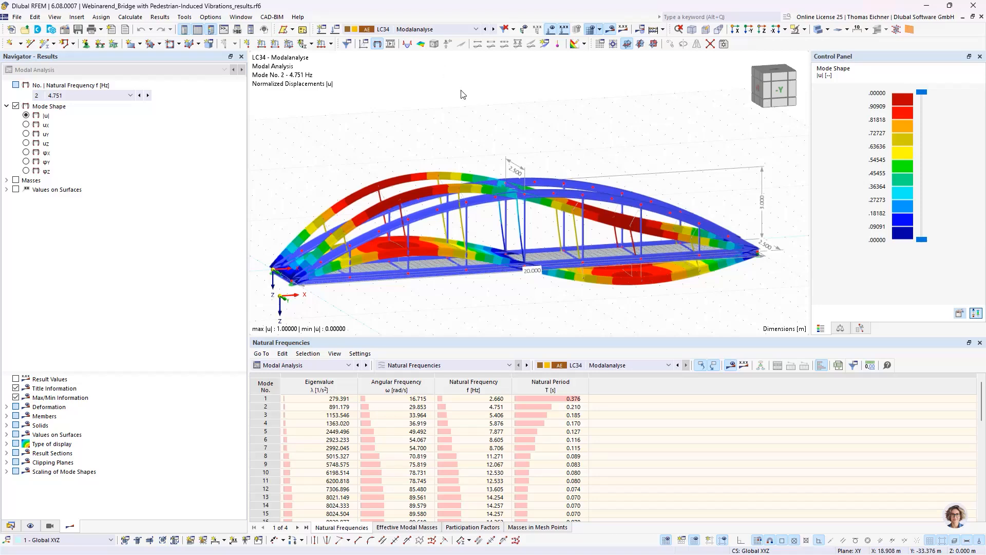
scroll(453, 108, down, 2)
middle_drag(438, 110, 456, 117)
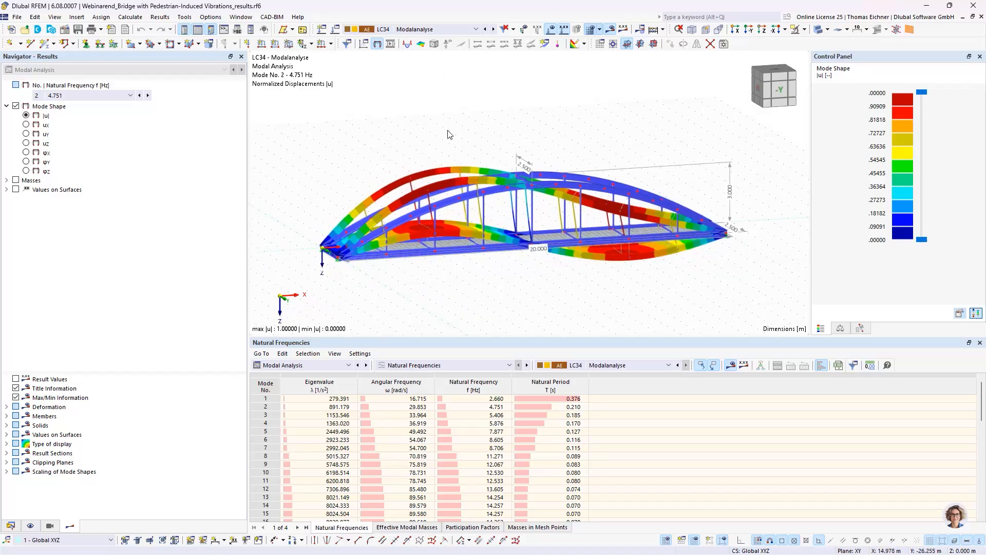
Display the time history analysis results for CO2 THA: Newmark and enlarge the model view above the results table.
click(10, 525)
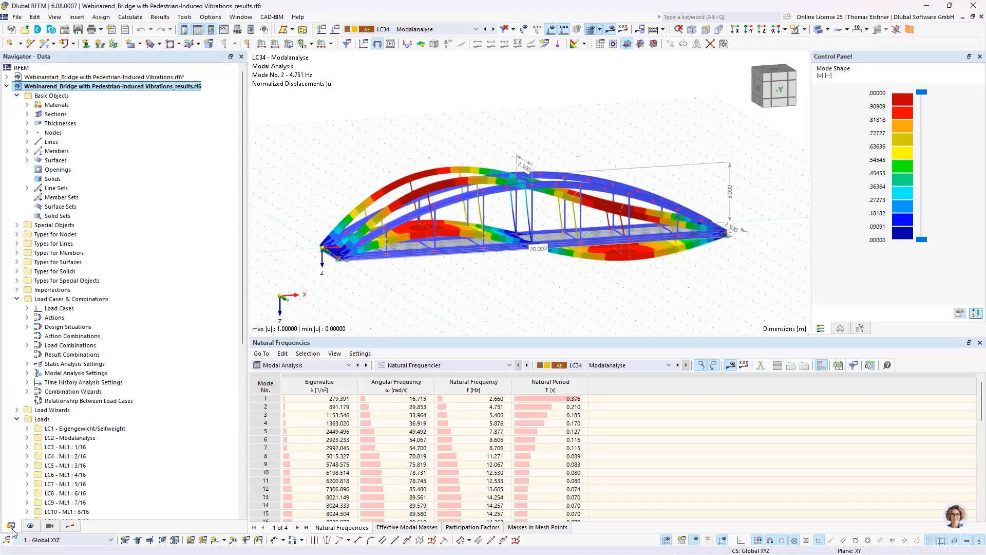
scroll(85, 374, down, 6)
scroll(86, 375, up, 5)
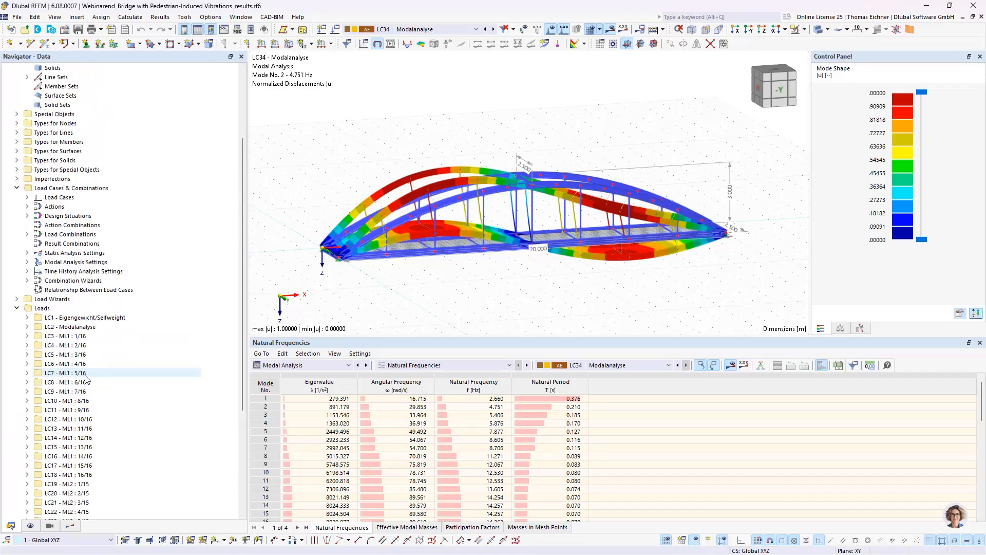
scroll(86, 375, down, 5)
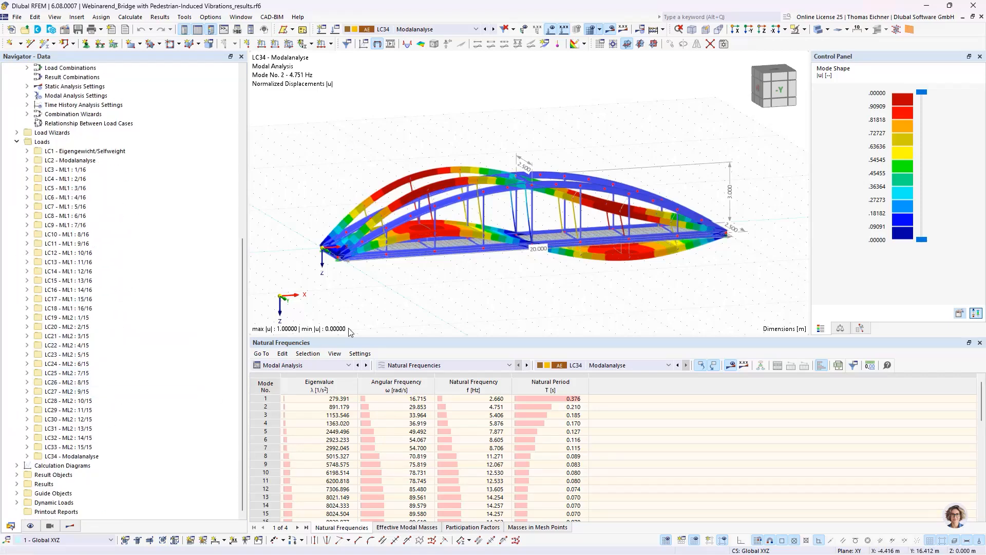
click(310, 367)
click(280, 438)
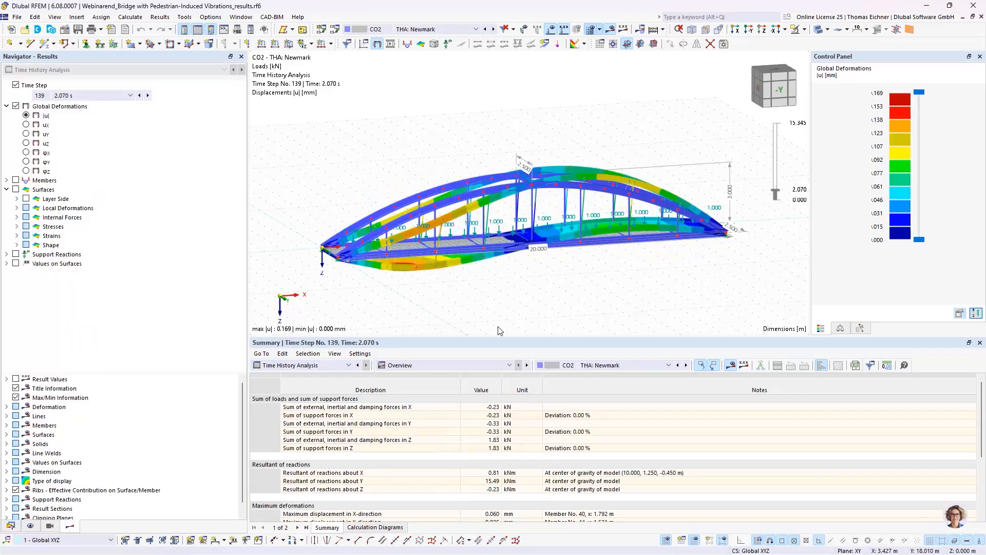
drag(501, 338, 501, 373)
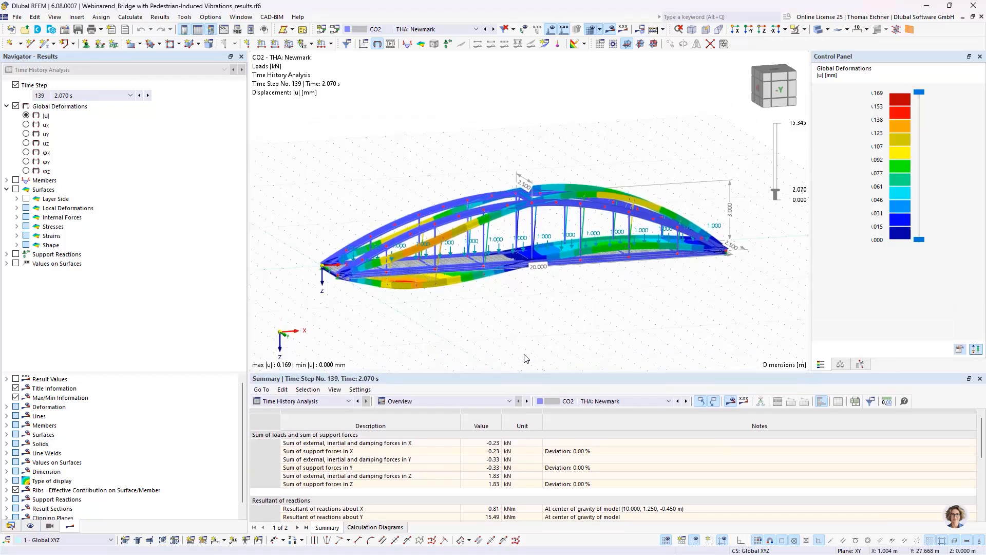
scroll(462, 298, up, 2)
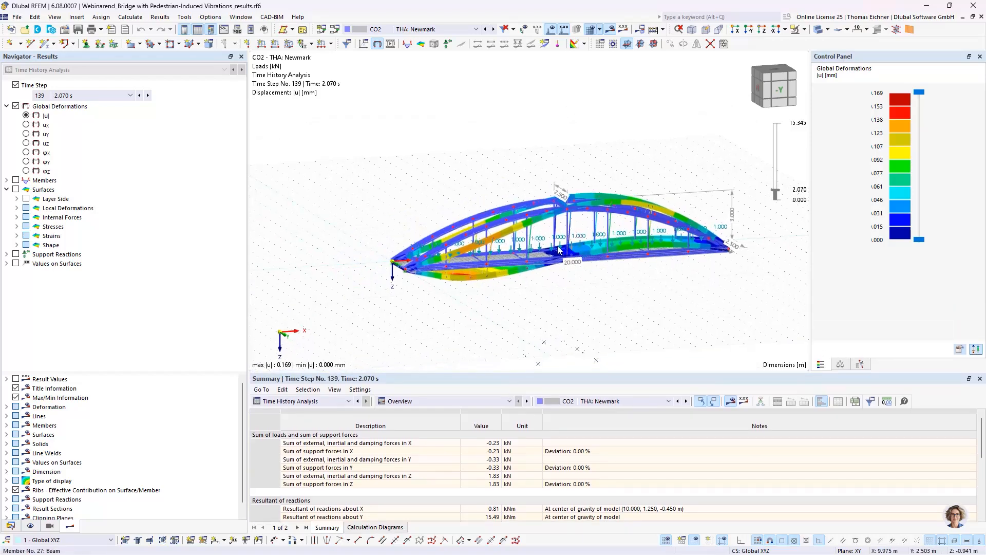
View the deformed bridge straight from the side and enlarge the results table below the model.
ctrl+middle_drag(622, 307, 757, 312)
ctrl+middle_drag(641, 251, 432, 198)
scroll(489, 252, down, 1)
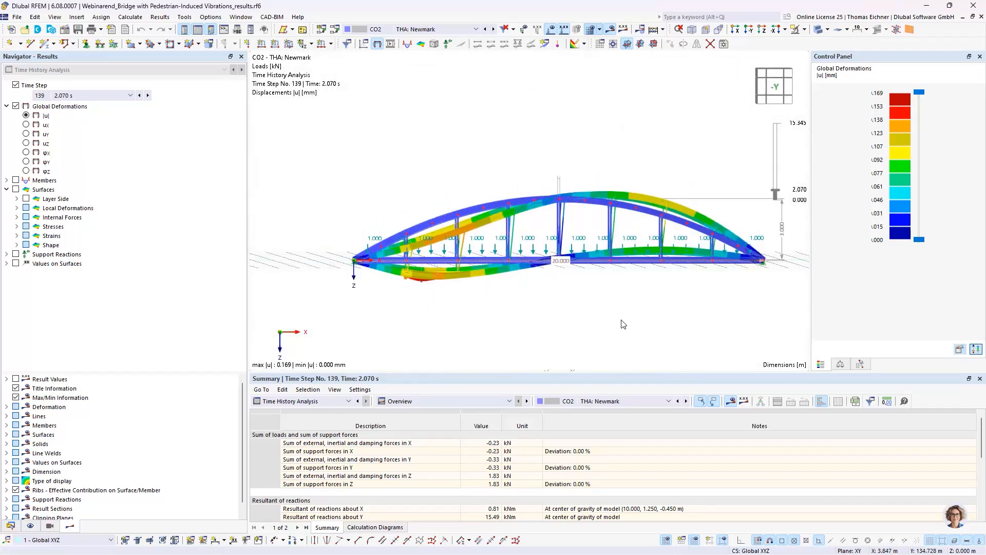
middle_drag(621, 320, 566, 295)
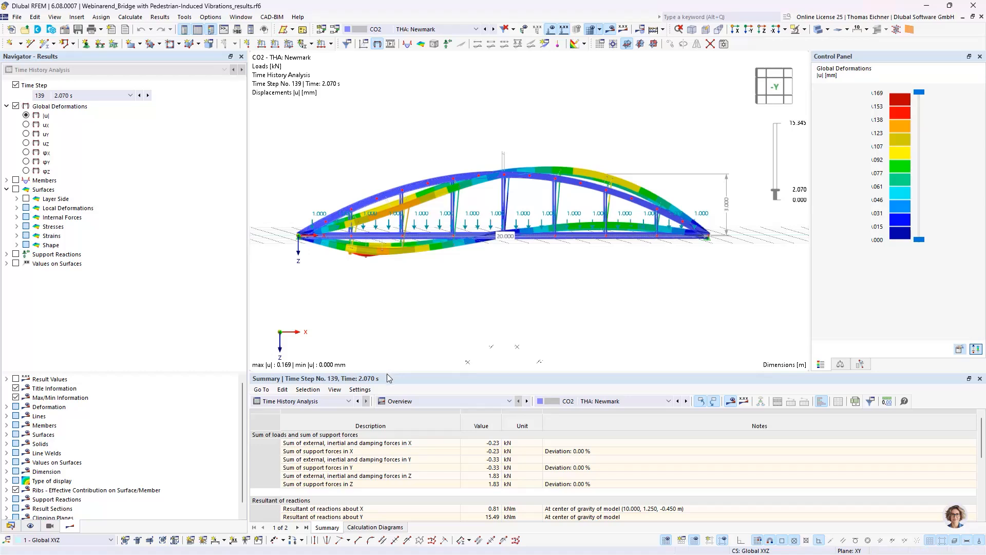
drag(387, 374, 431, 260)
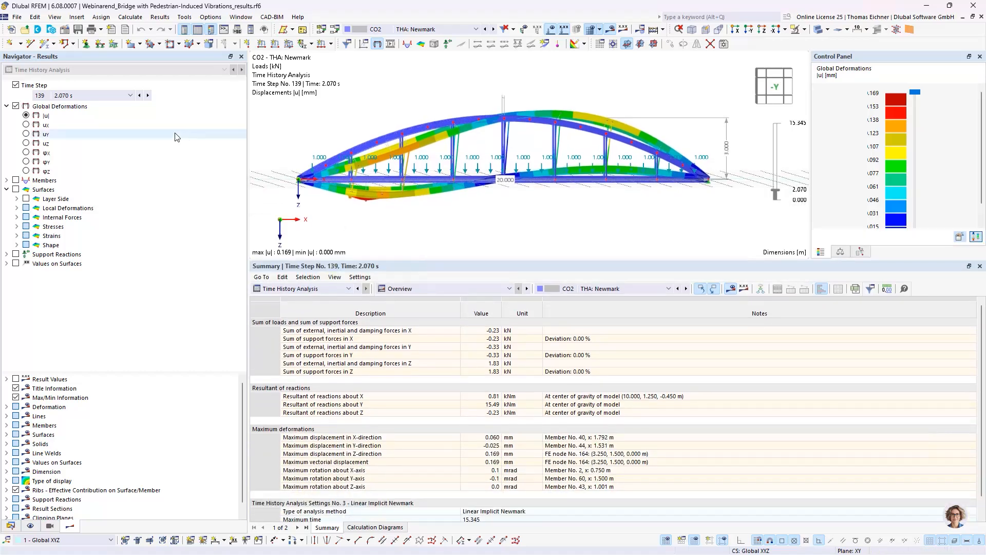
Display the Newmark results for time step 115 at 1.710 s and list them by member in the results table.
click(130, 95)
click(56, 146)
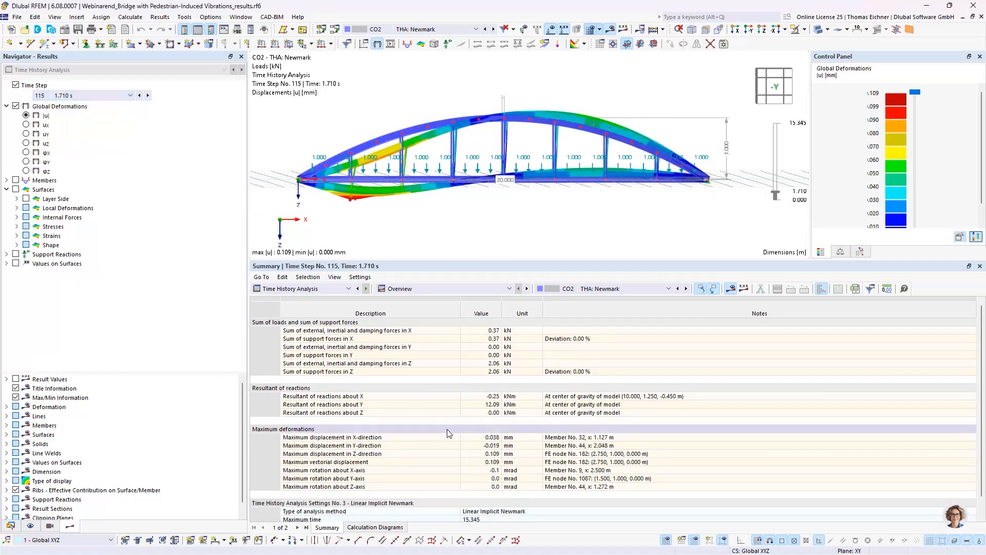
click(433, 289)
click(422, 314)
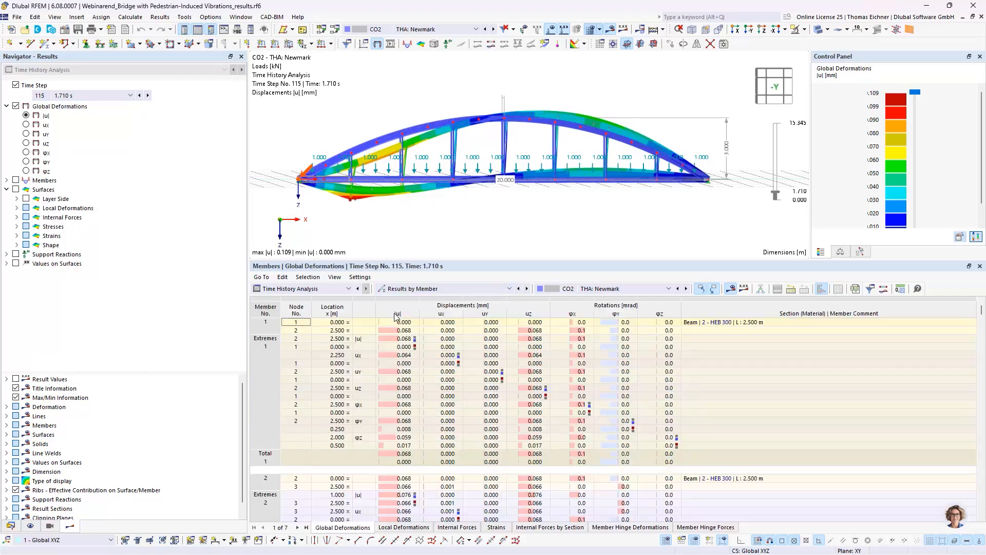
Examine the global deformation extremes of member 1, matching the uY table entries to their locations on the bridge.
click(505, 389)
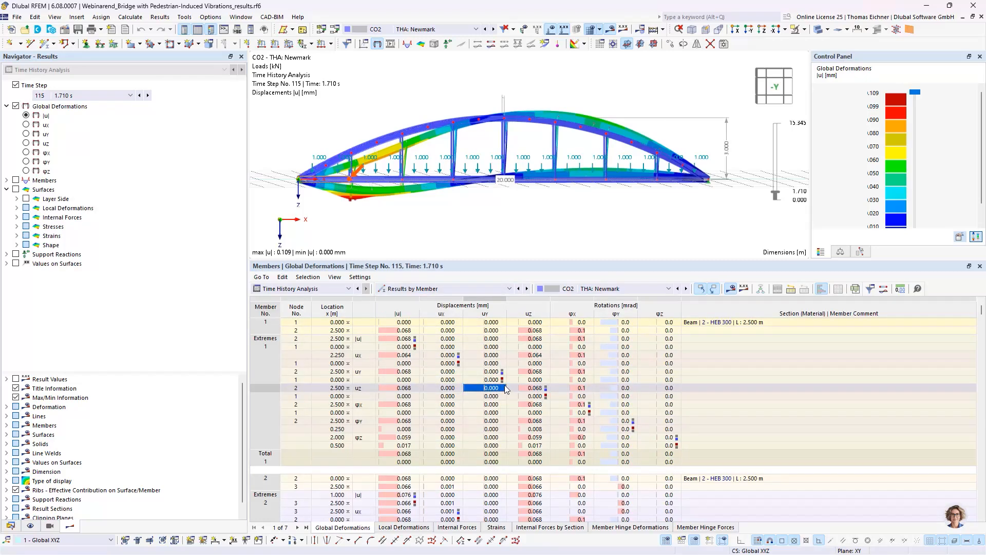
click(499, 379)
click(496, 372)
click(492, 363)
click(492, 355)
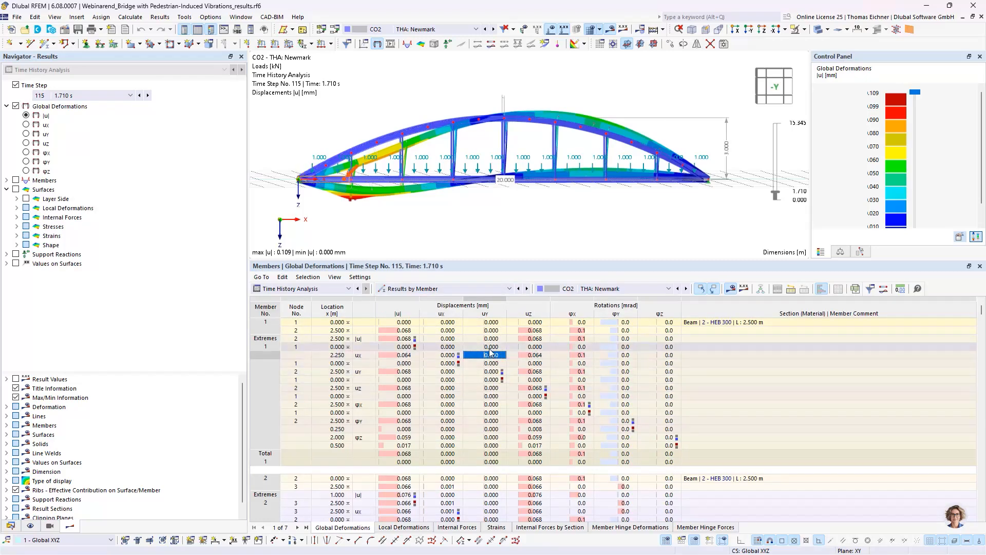
click(491, 346)
click(491, 339)
click(488, 363)
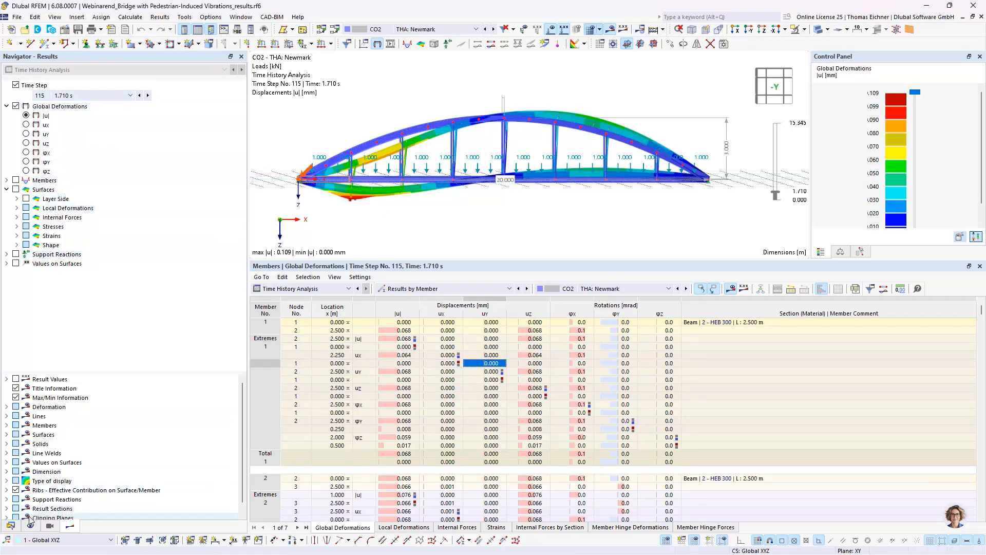
Open calculation diagram CD1, the uZ displacement over time at node 49 for CO1, from the model data.
click(10, 525)
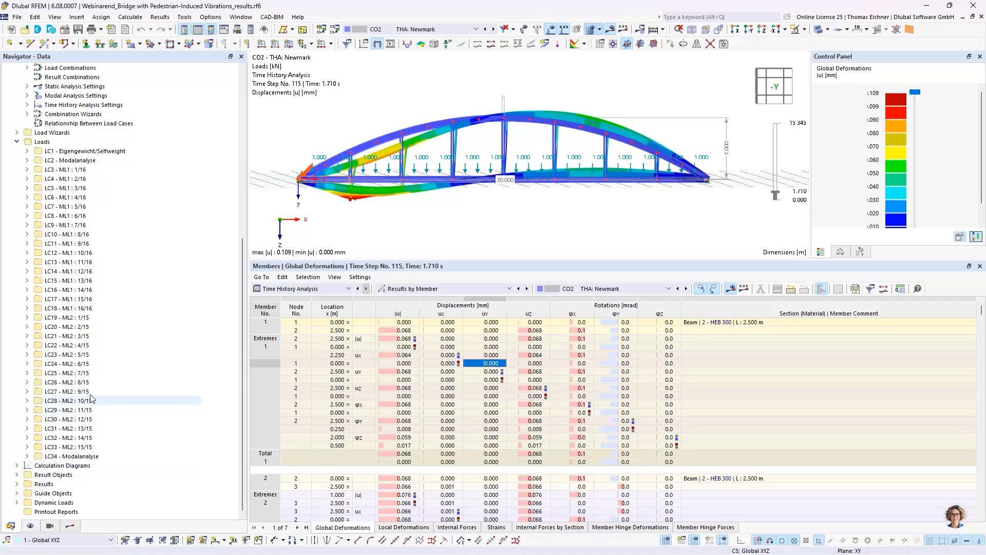
click(17, 465)
scroll(113, 446, down, 3)
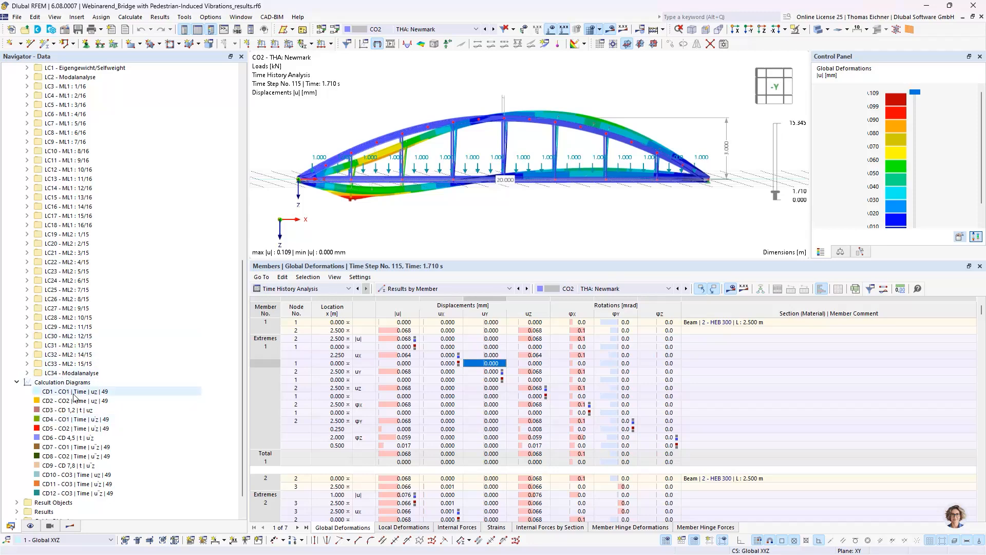
double_click(75, 393)
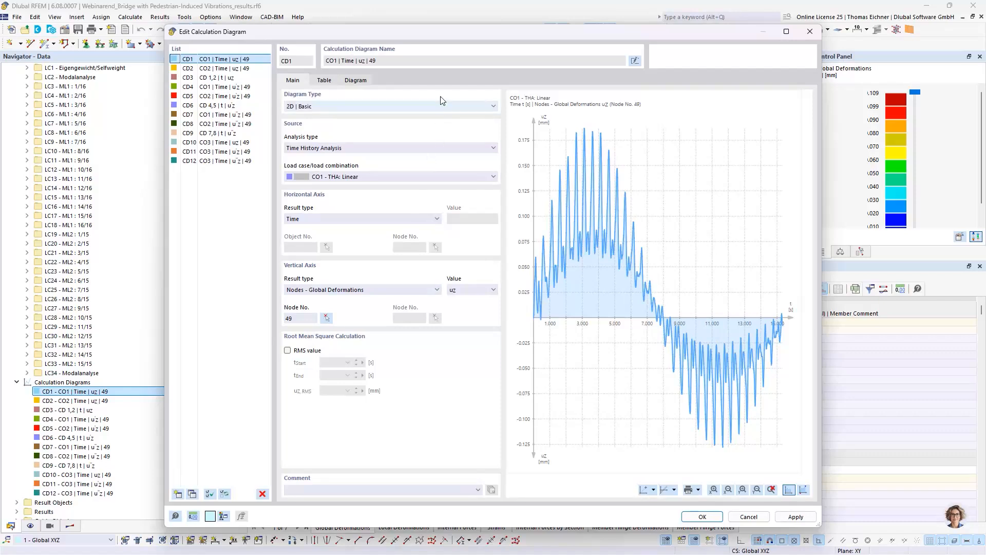
Pick node 49 graphically on the bridge for diagram CD1 and check its location in the model.
drag(447, 45, 608, 159)
click(487, 435)
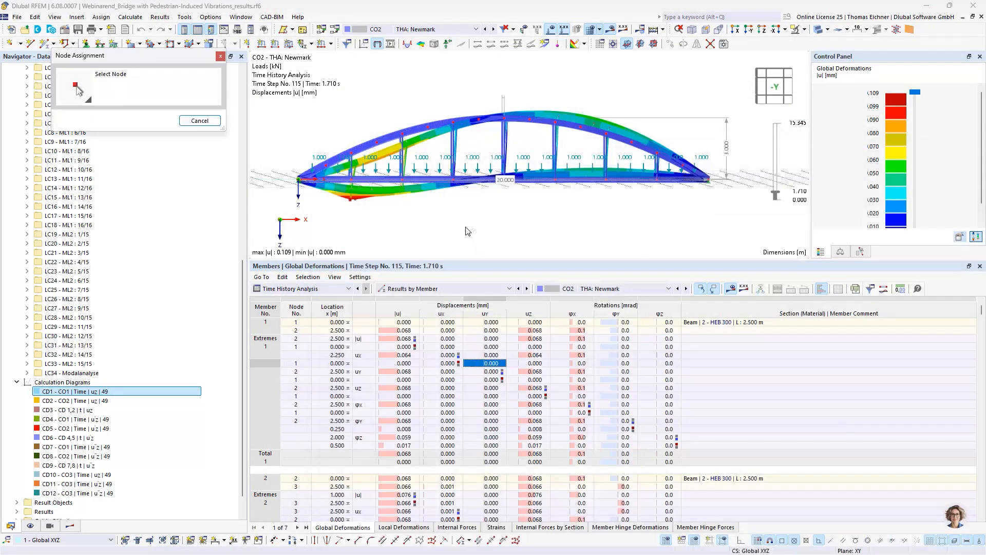
ctrl+middle_drag(418, 108, 375, 181)
scroll(417, 150, up, 2)
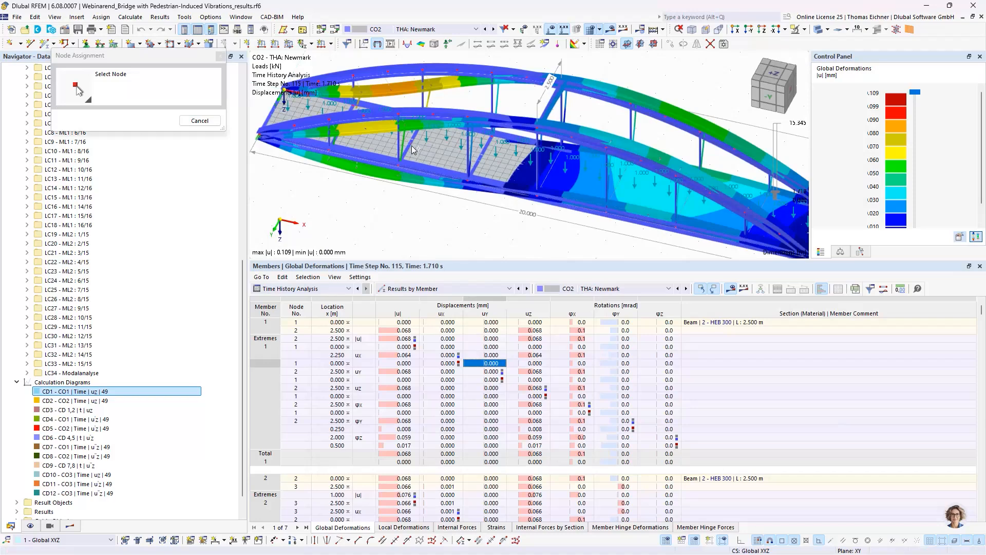
click(410, 142)
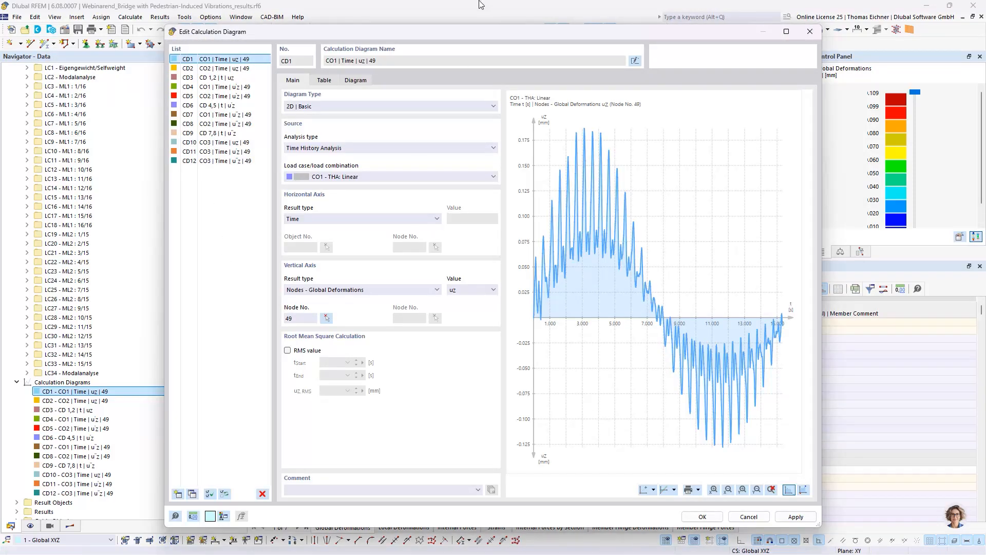
drag(461, 56, 454, 340)
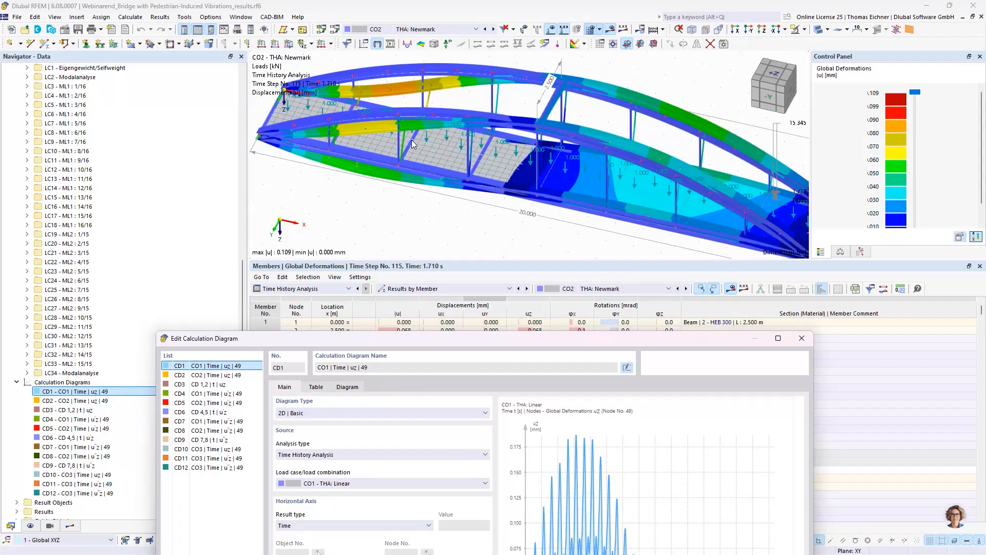
drag(453, 347, 425, 39)
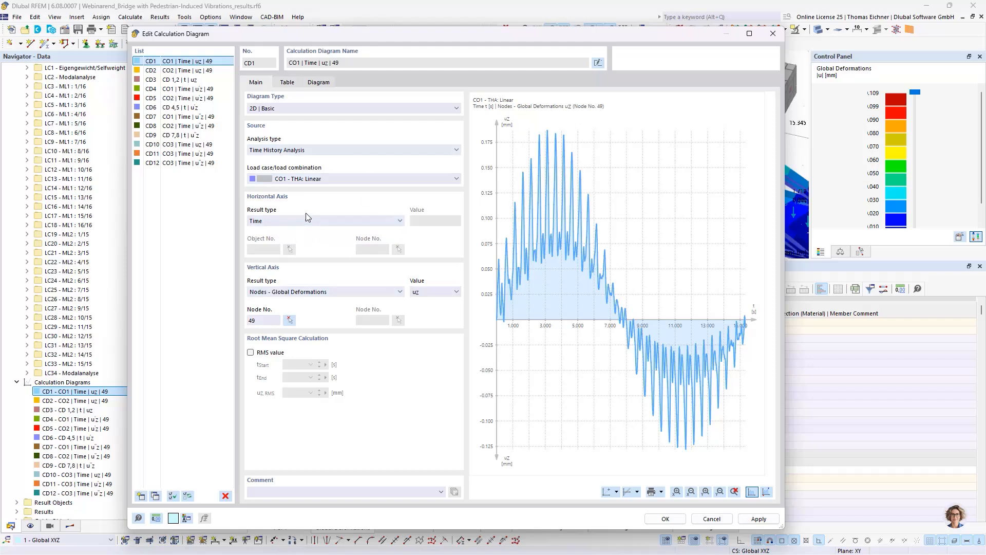
Check the result types available for CD1's vertical axis, keeping Nodes - Global Deformations, and review its node number.
click(278, 294)
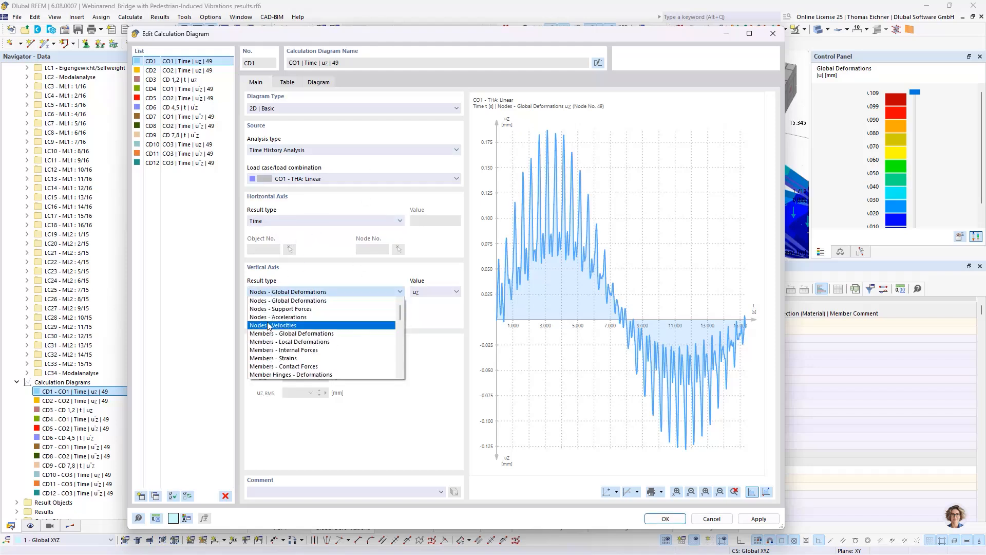
click(286, 300)
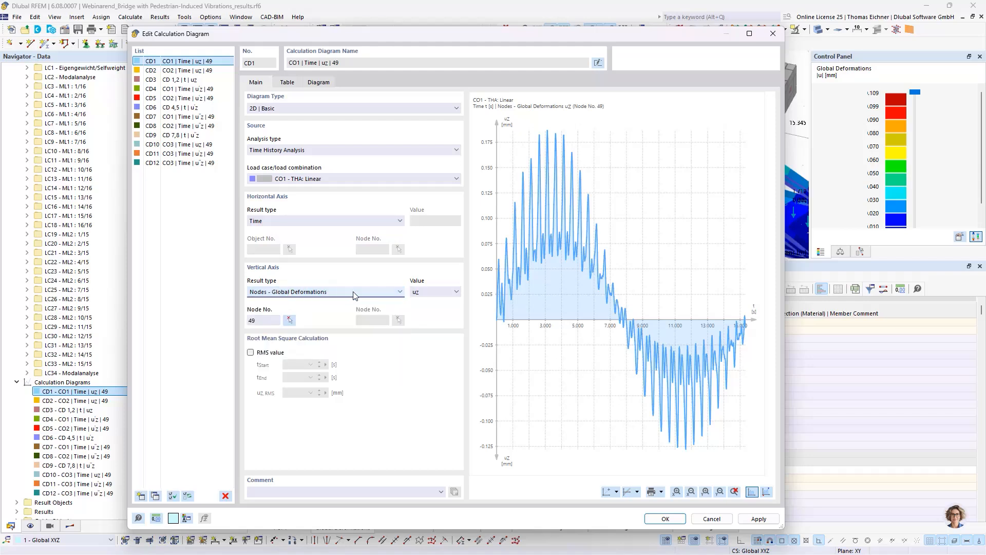
click(264, 320)
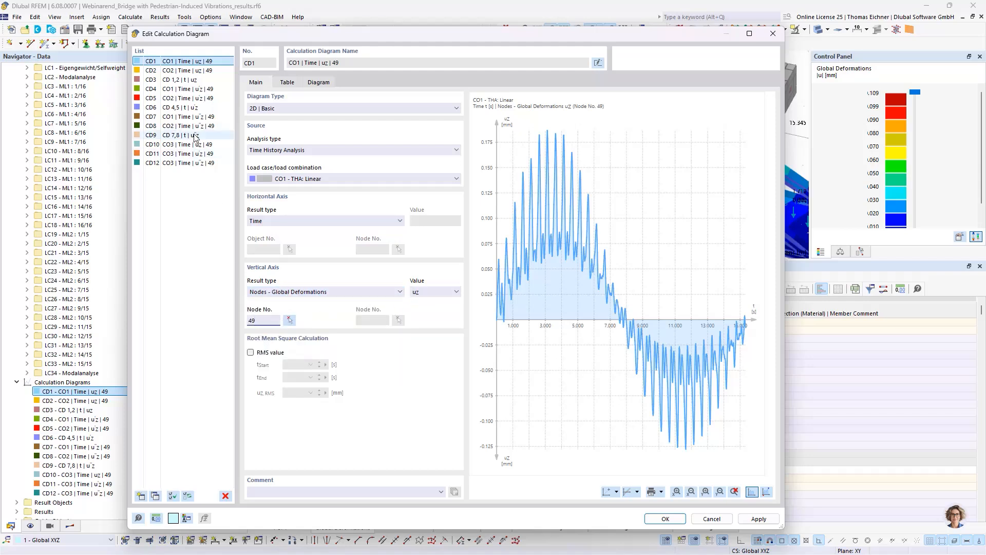
Go through the displacement, velocity and acceleration diagrams CD1, CD2, CD4, CD5 and CD8 for node 49.
click(189, 64)
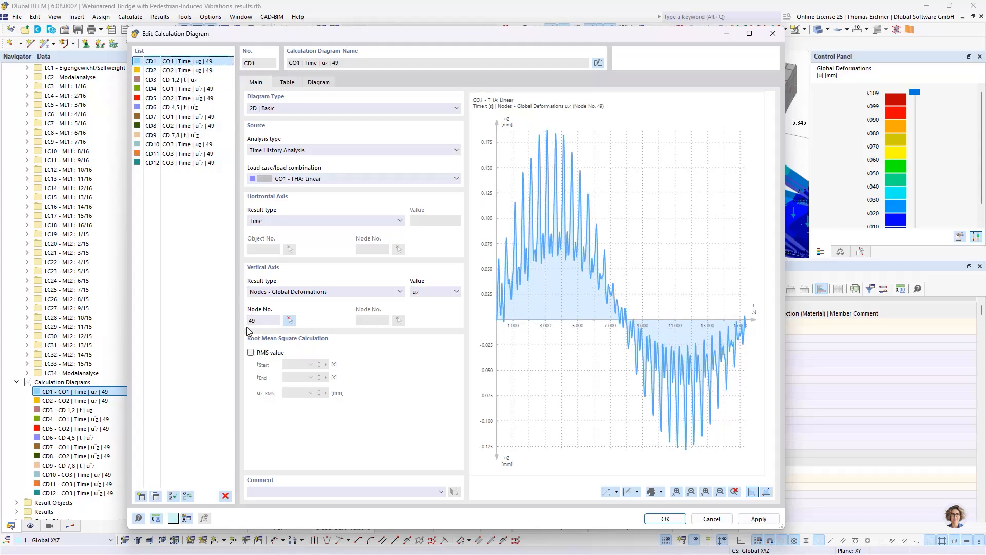
click(188, 71)
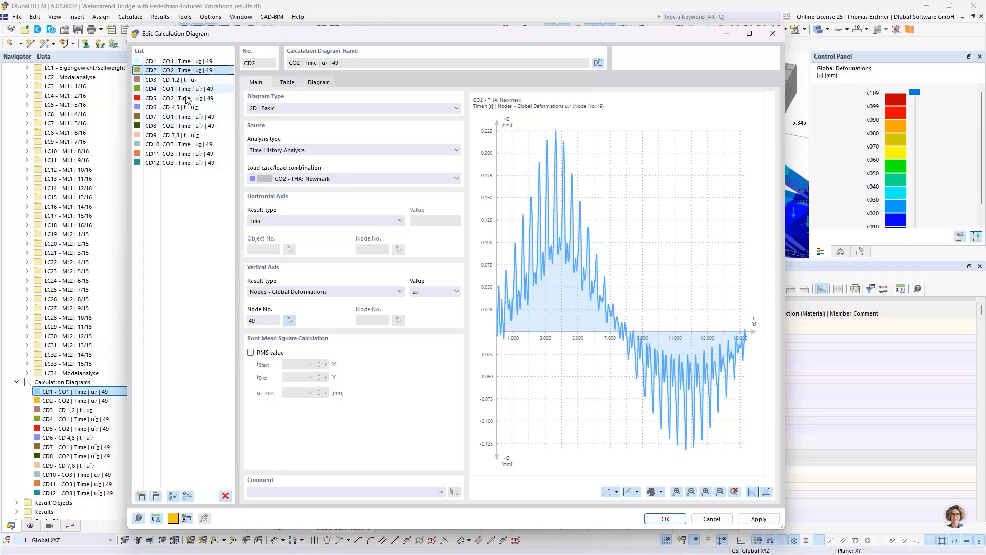
click(191, 90)
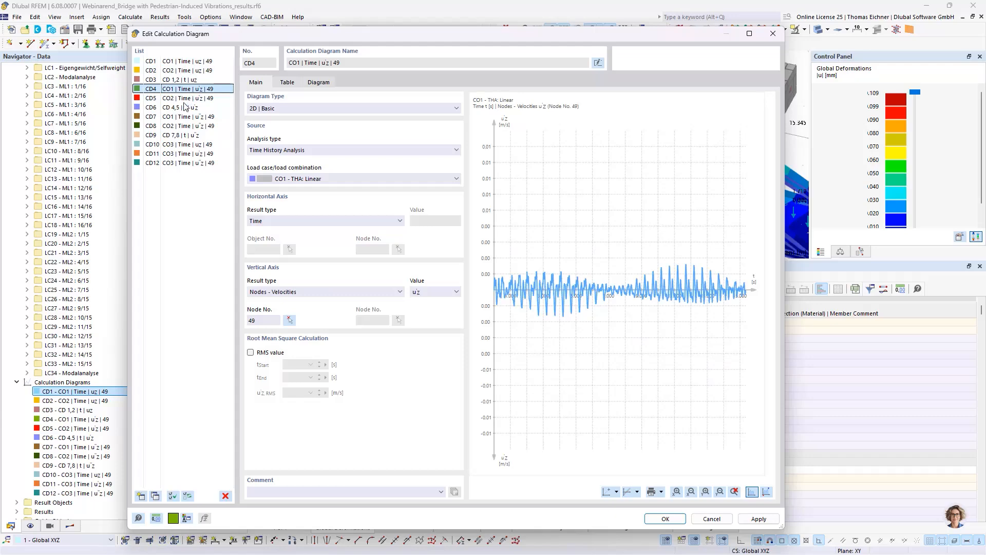
click(187, 98)
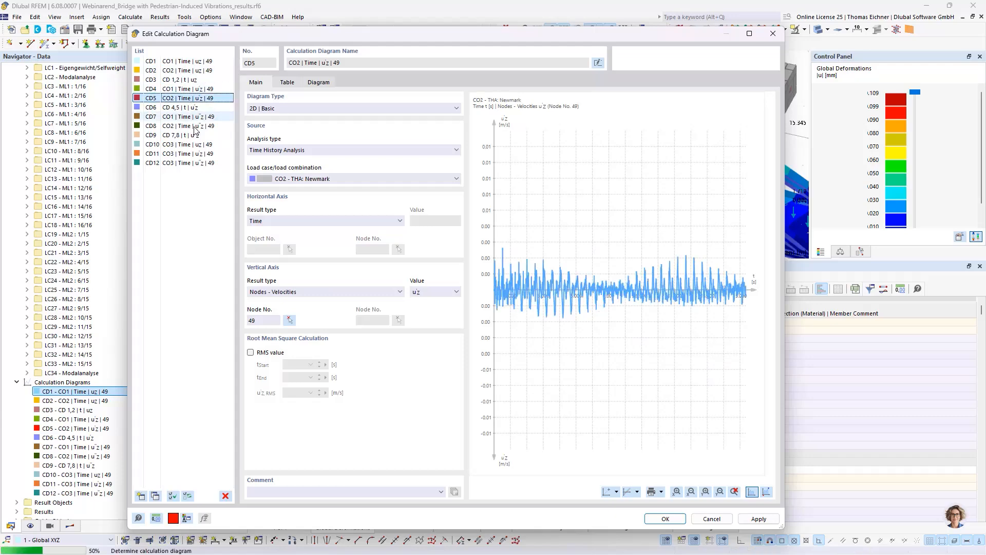
click(196, 126)
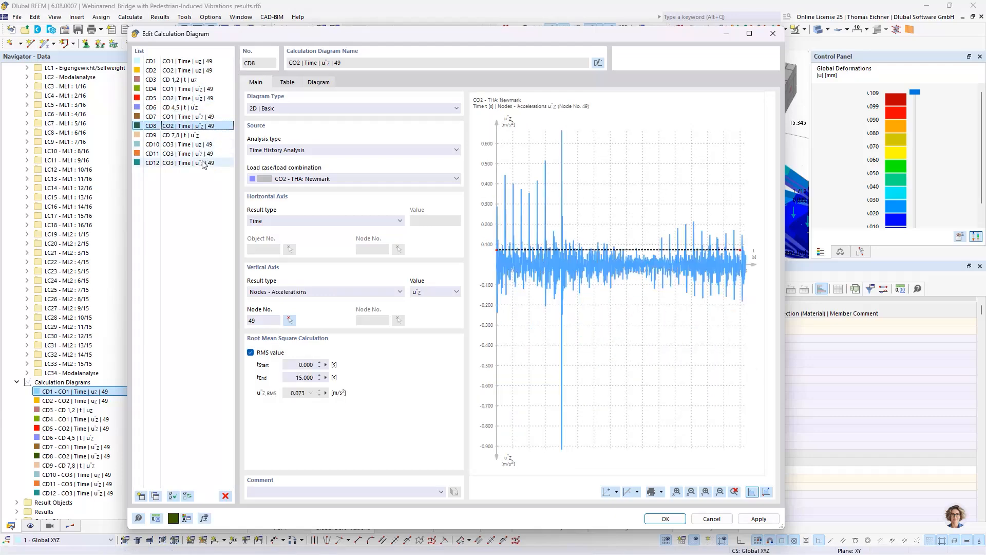
Compare the uZ displacement curves of CO1 and CO2 at node 49 using diagrams CD1 and CD2.
click(188, 62)
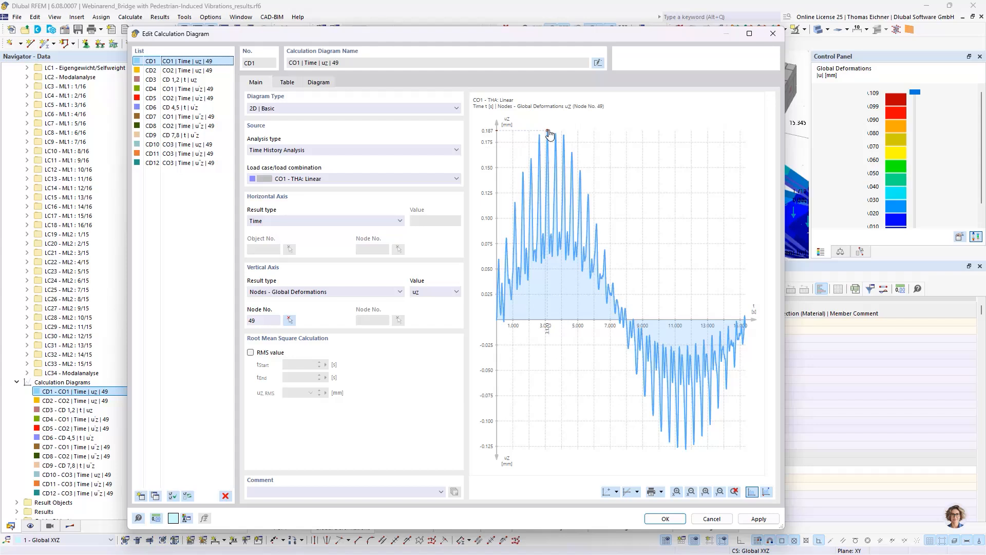
click(154, 71)
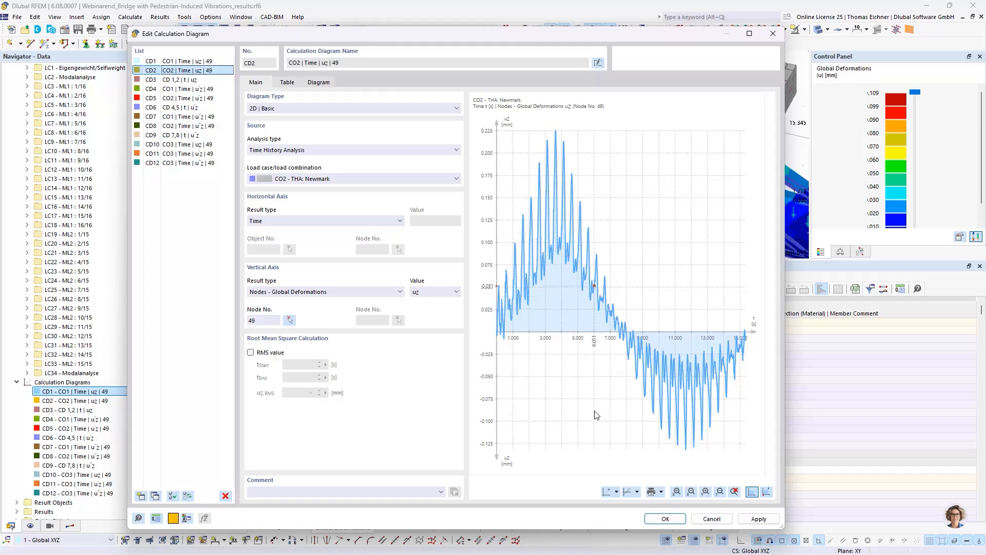
click(156, 61)
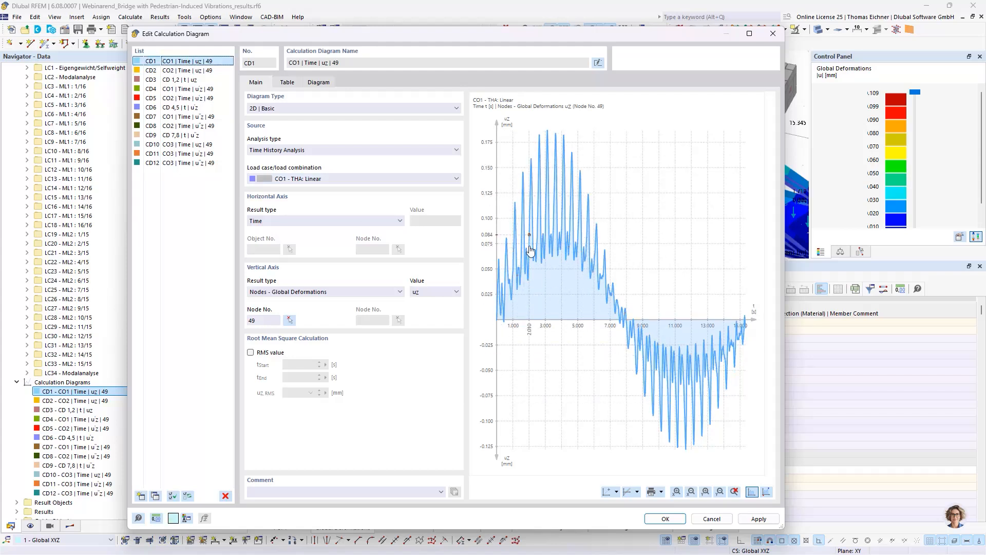
key(Down)
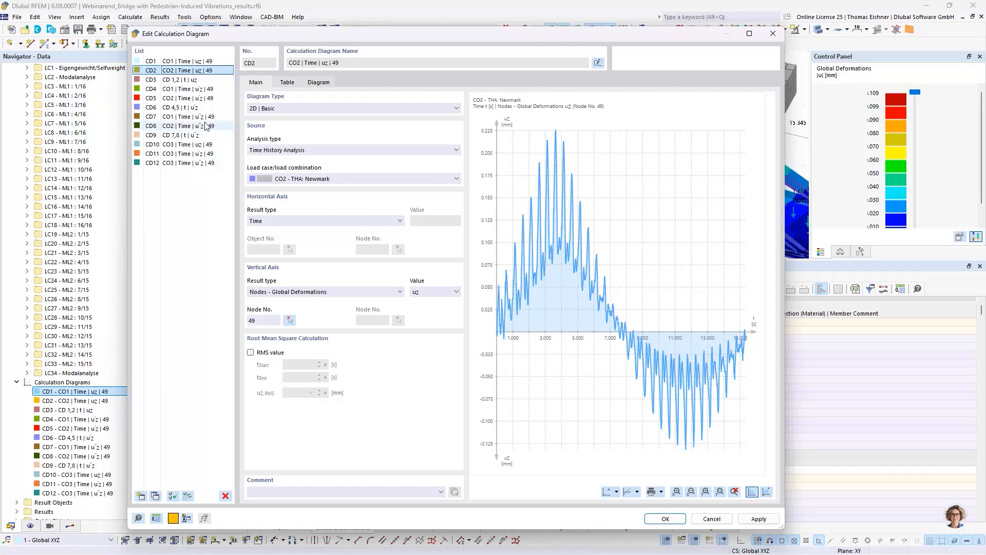
Show the CO1 acceleration diagram CD7 and consult the presentation slide on acceleration limits.
click(177, 117)
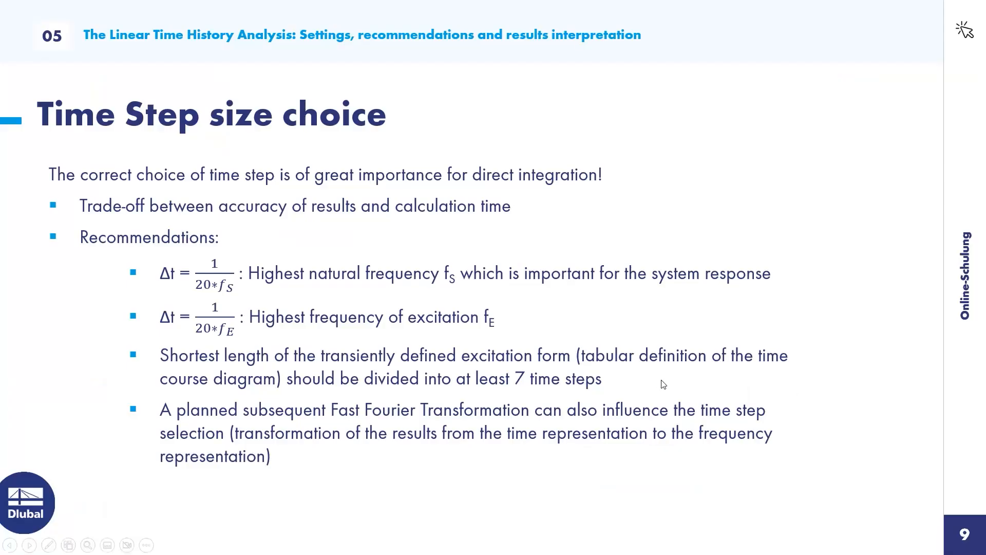
click(661, 382)
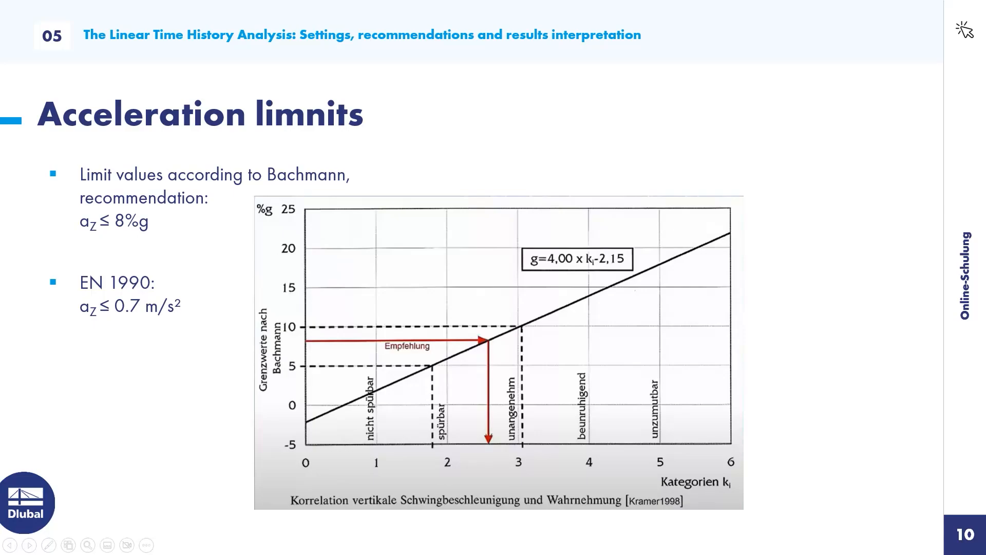
key(alt+Tab)
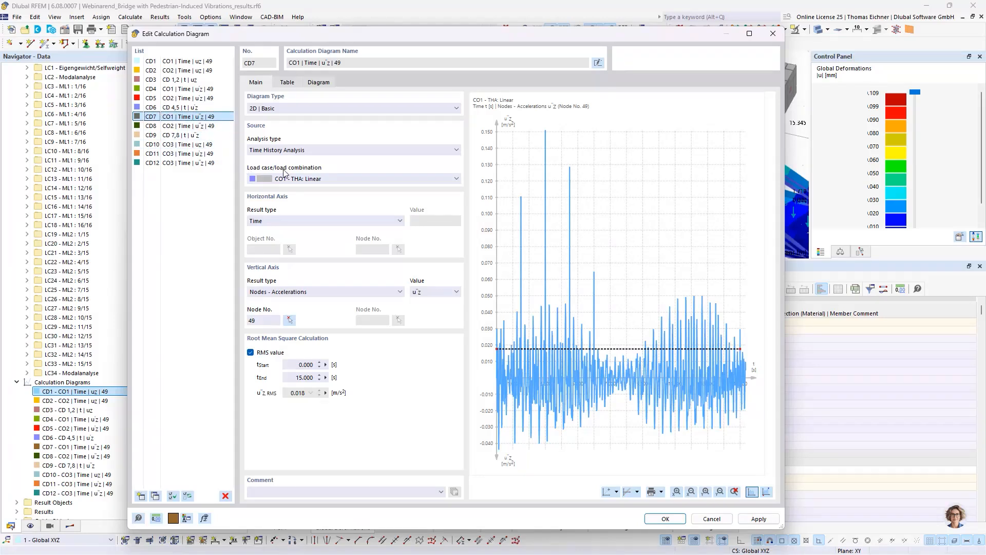
Compare the acceleration curves and RMS values of CO1 and CO2 at node 49 in diagrams CD7 and CD8.
double_click(293, 401)
click(198, 126)
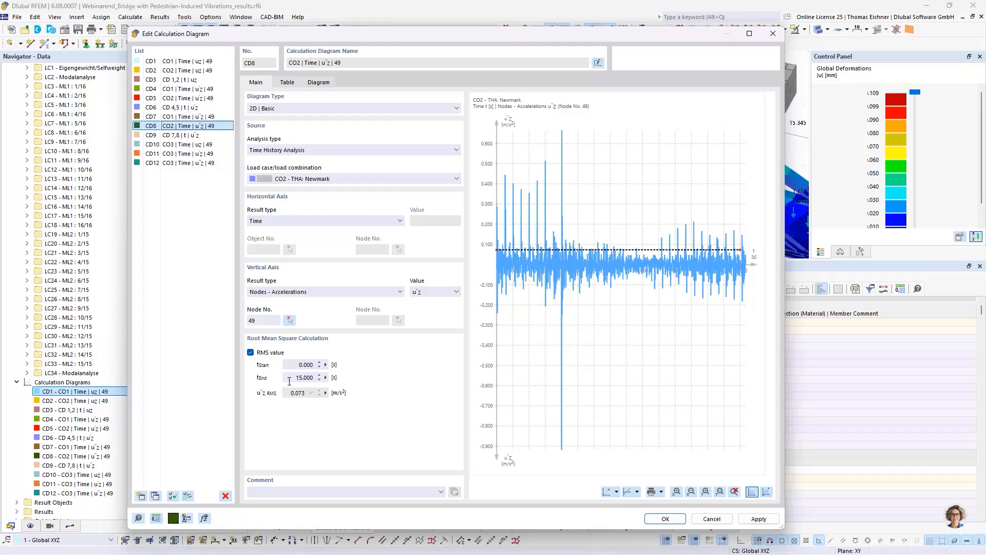
click(196, 118)
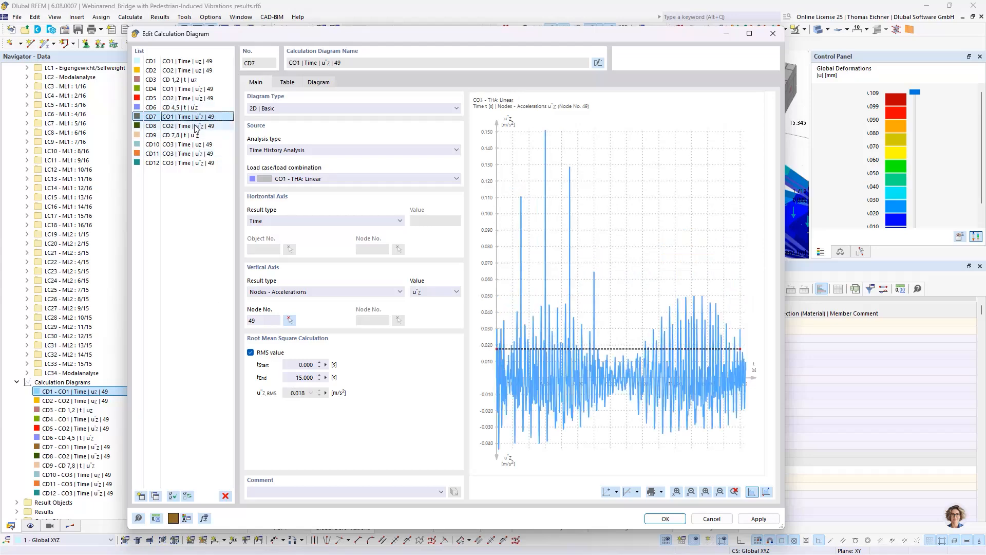
click(194, 125)
click(195, 118)
click(195, 125)
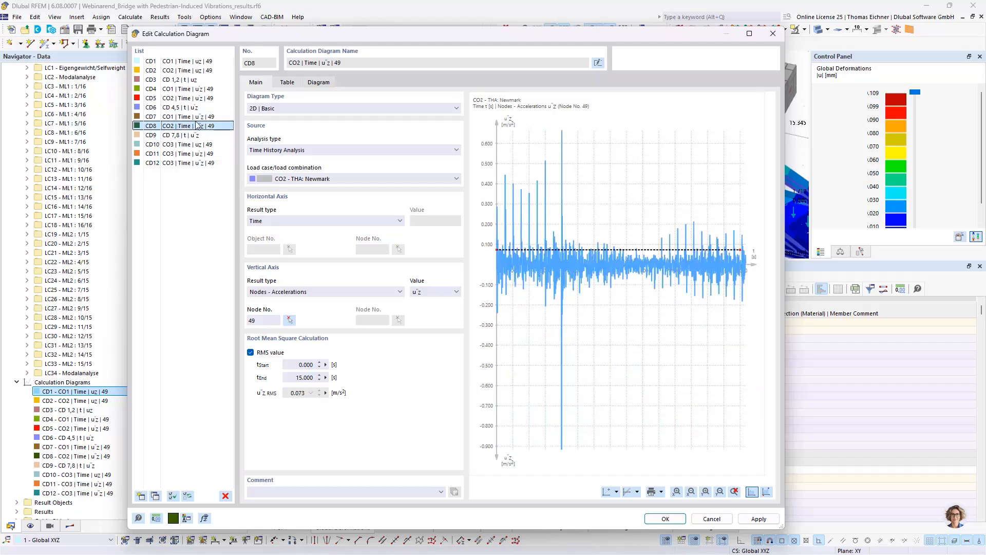
click(196, 118)
click(197, 126)
click(198, 118)
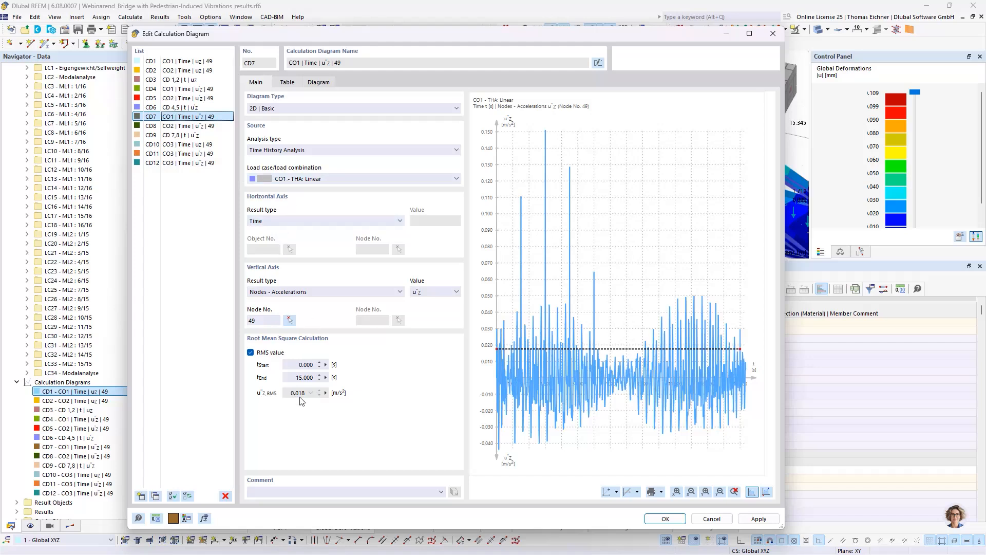
Compare the CO3 acceleration curve and RMS value in CD12 with diagrams CD8 and CD9, and check the CO3 velocity diagram CD11.
click(190, 162)
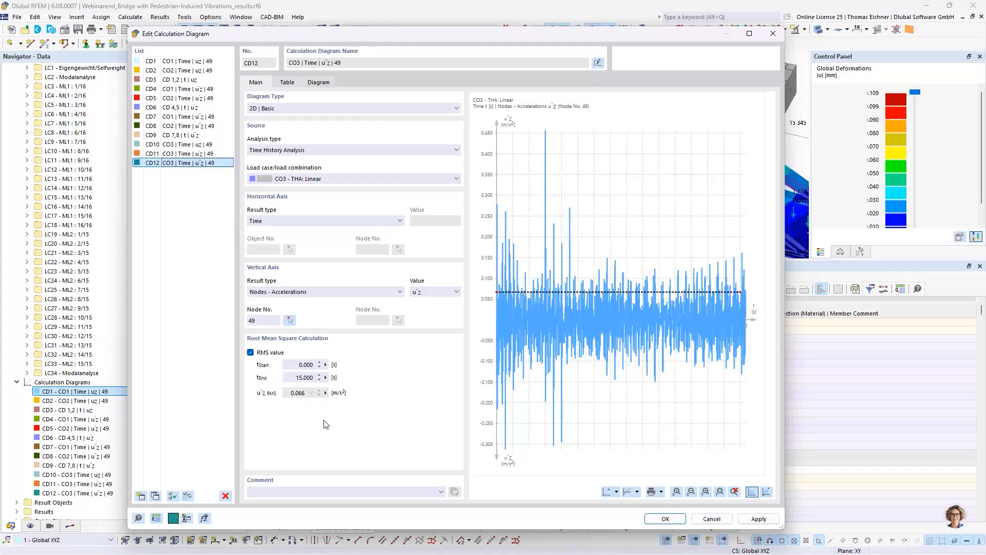
click(303, 395)
click(179, 134)
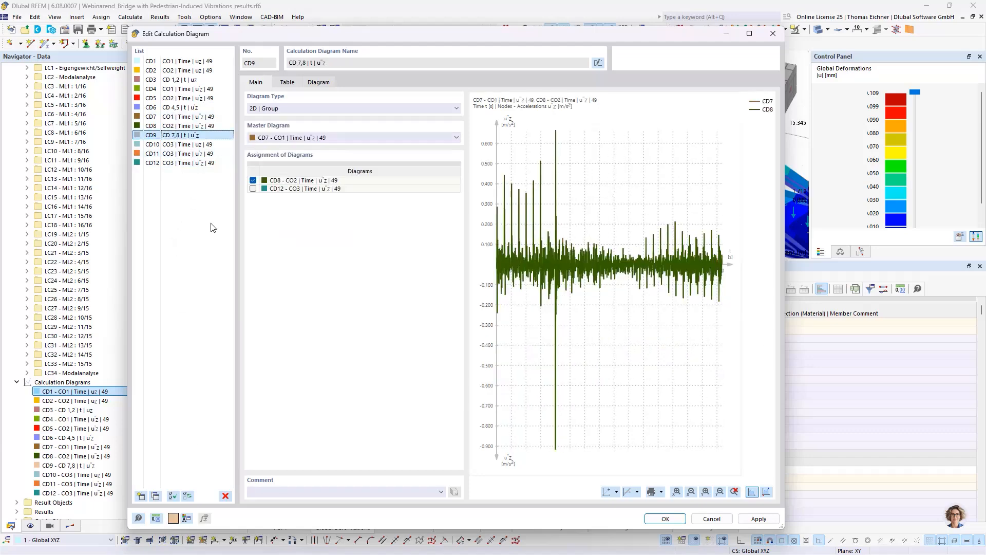
click(186, 126)
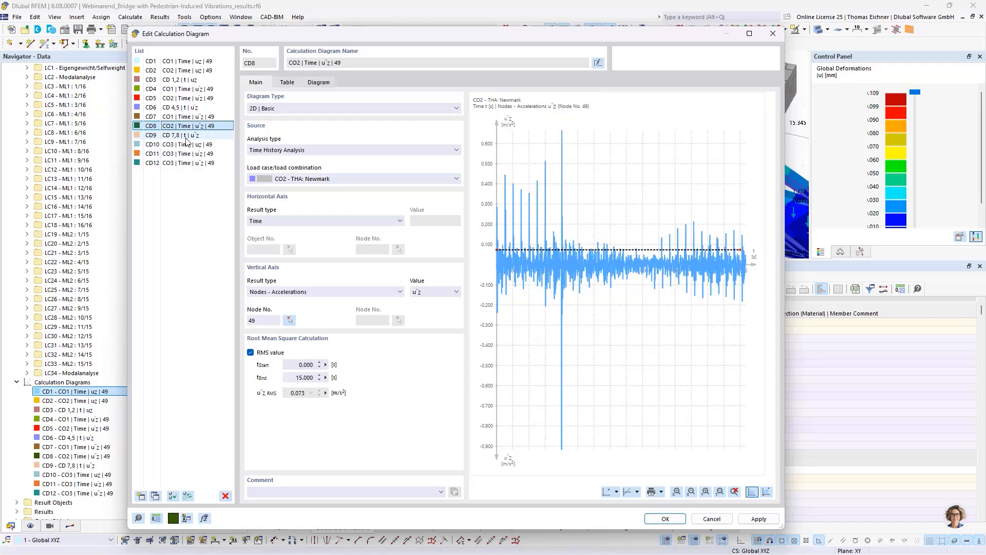
click(186, 138)
click(186, 164)
click(187, 151)
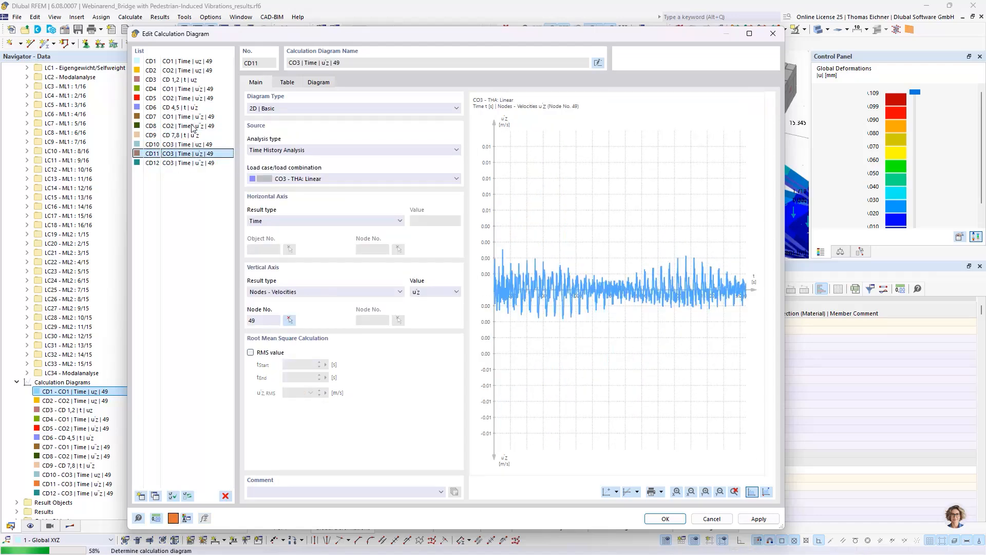
Export the time-step table of the CO2 displacement diagram CD2 to "Webinarend_Bridge with Pedestrian-Induced Vibrations_results - .xlsx".
click(187, 70)
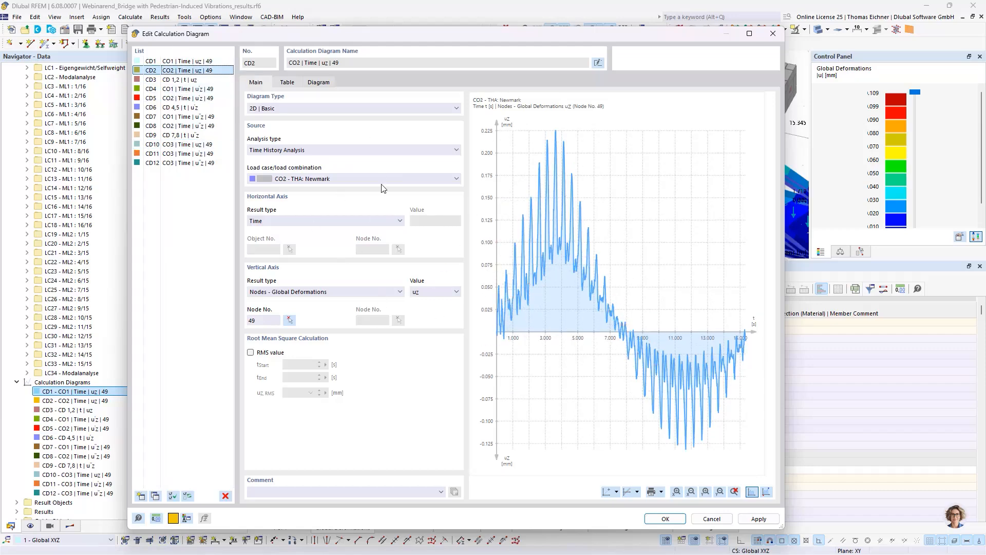
click(287, 83)
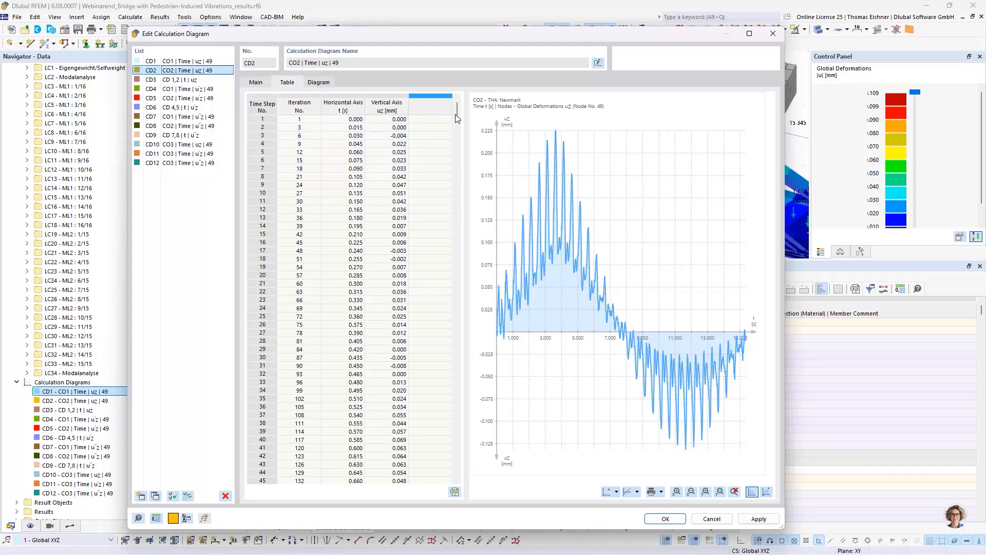
drag(457, 114, 457, 473)
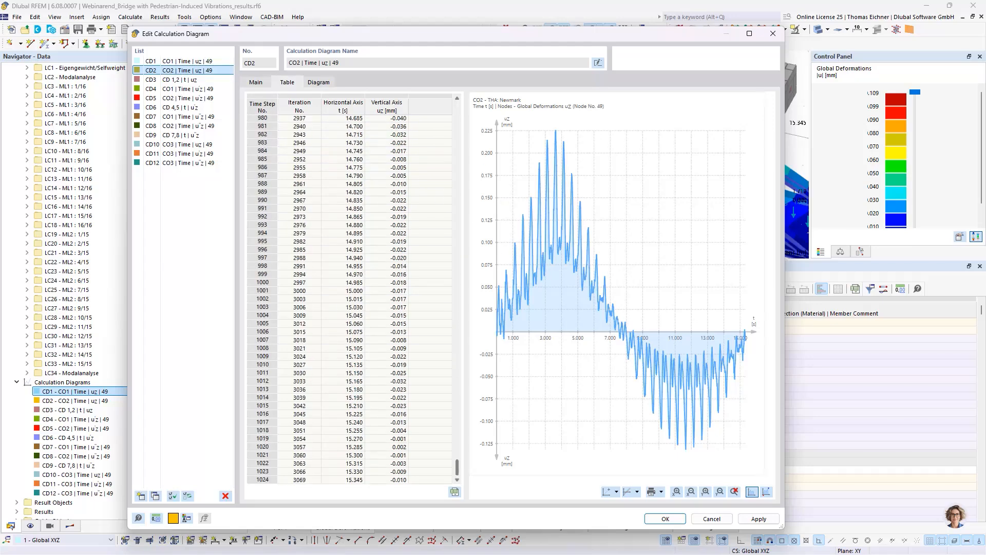
click(263, 481)
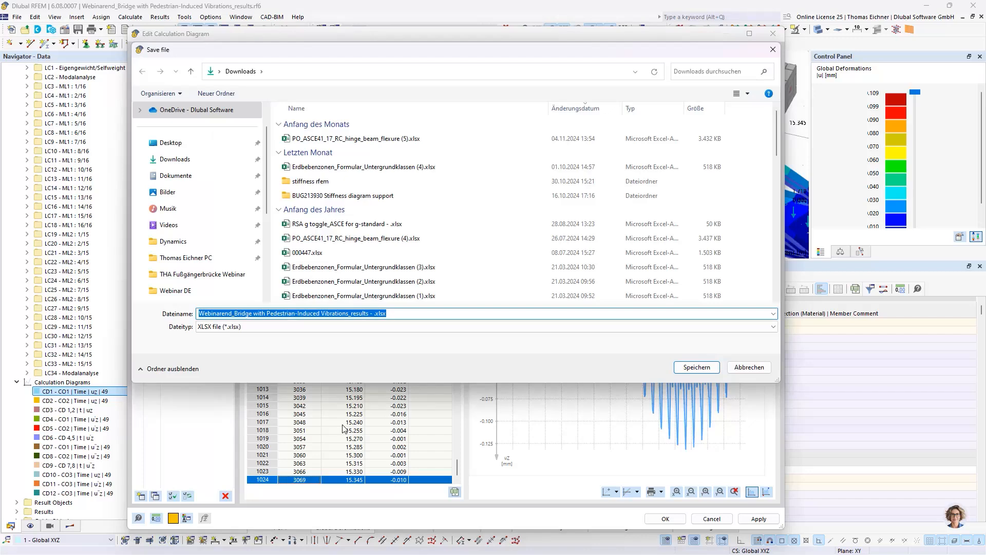
click(227, 313)
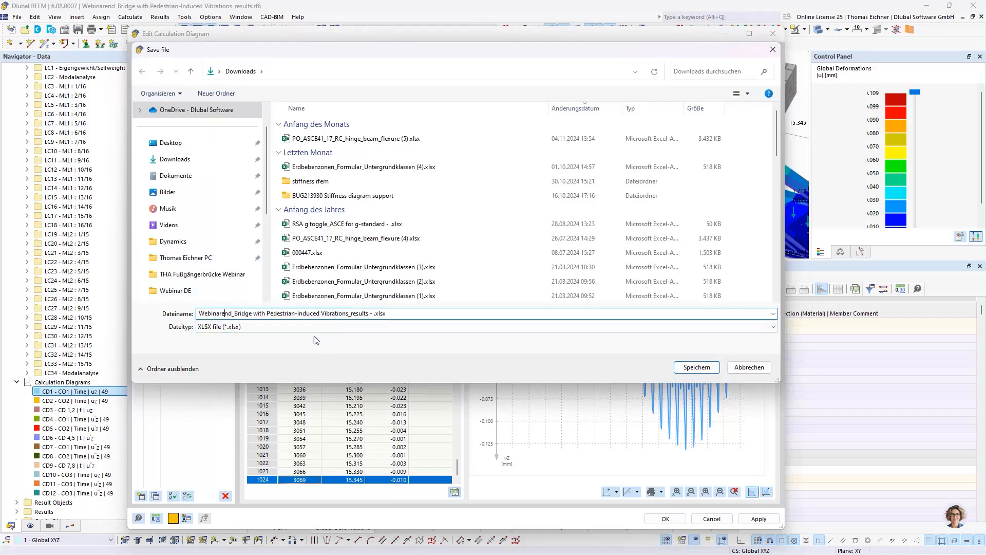
click(696, 367)
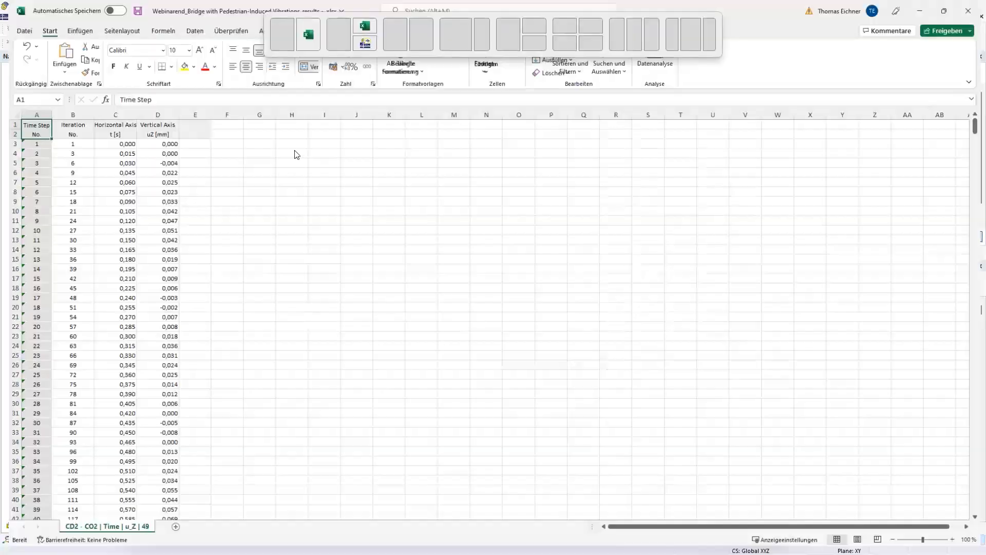
Review the exported time and uZ columns of CD2 in a full-size Excel window.
drag(32, 133, 190, 352)
click(254, 371)
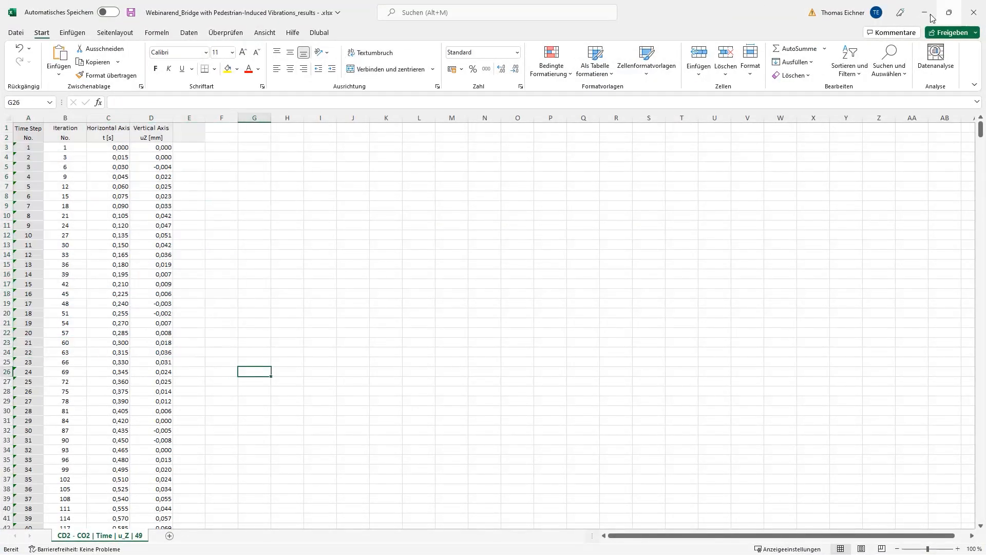
click(616, 283)
drag(646, 15, 485, 1)
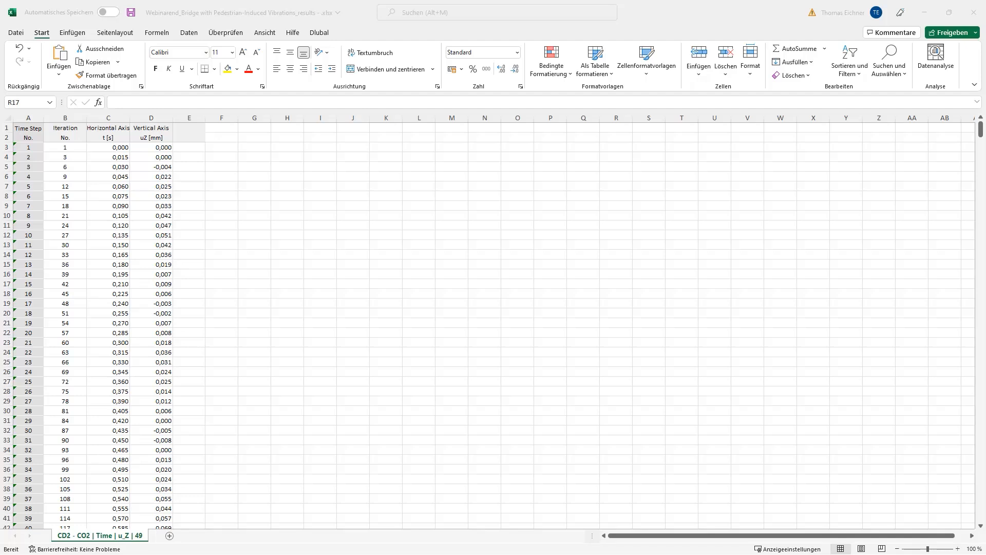
Paste all columns from E onward of the FFT-Postprocessing workbook into the exported CD2 sheet, starting at column E.
click(189, 118)
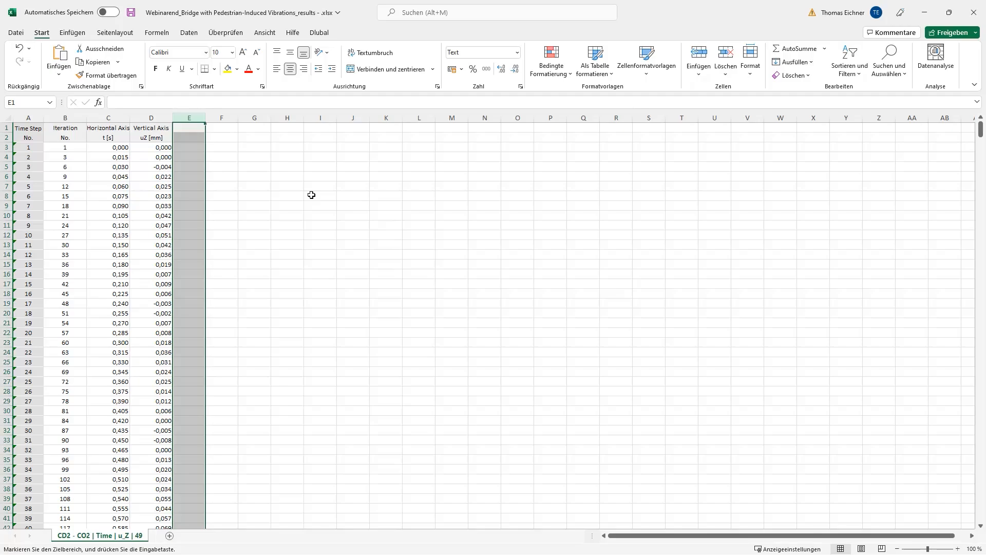
drag(360, 554, 467, 0)
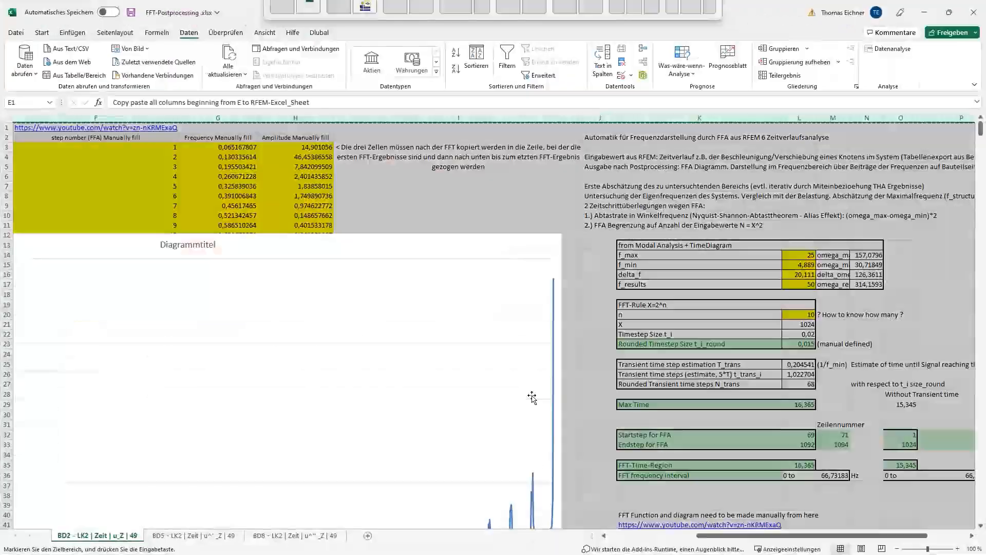
drag(722, 538, 555, 513)
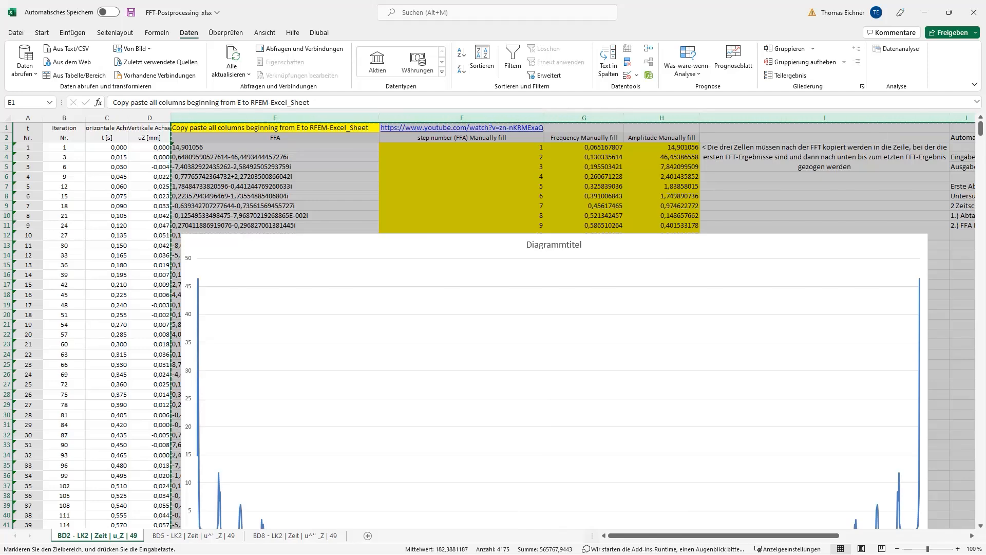
drag(676, 15, 985, 20)
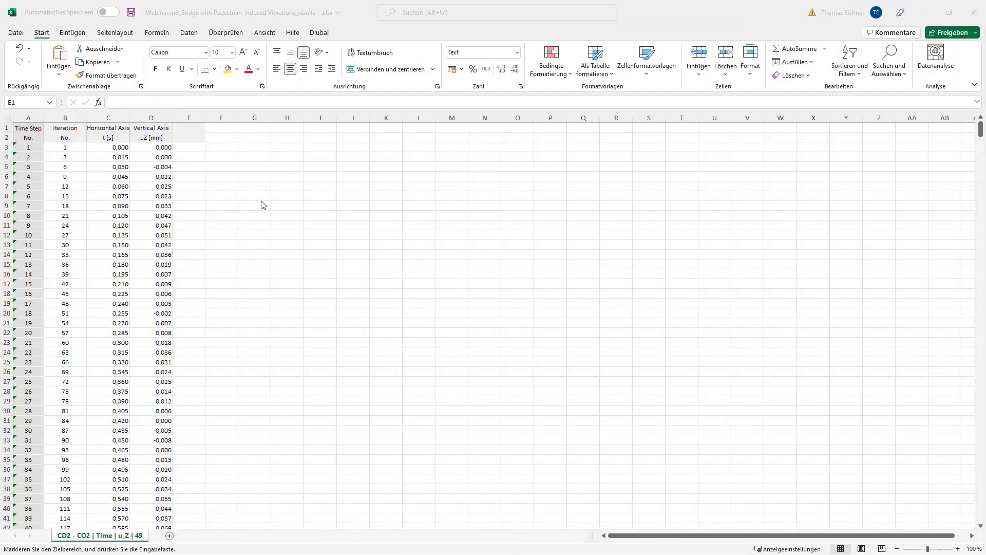
click(193, 115)
key(ctrl+v)
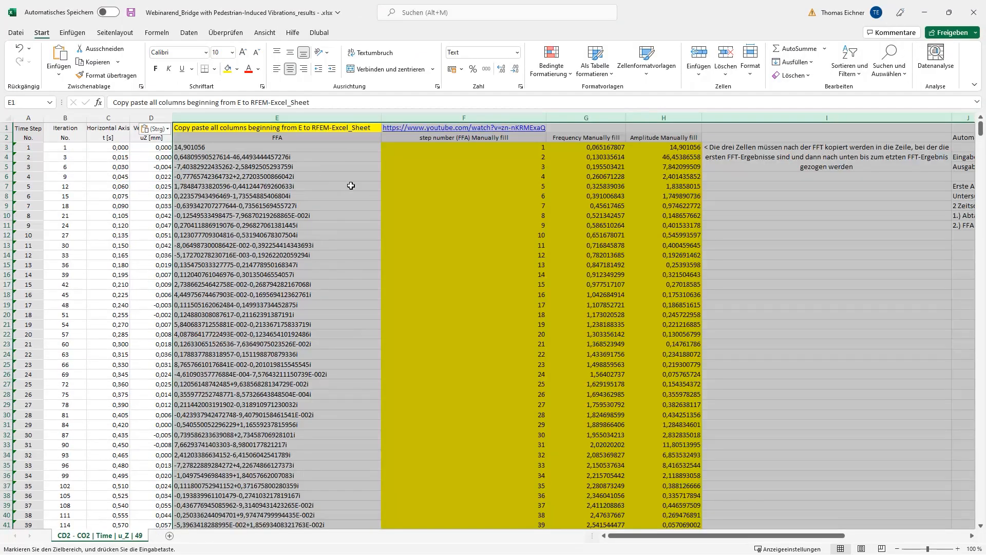
Delete the pasted FFT chart from the CD2 sheet.
click(744, 235)
ctrl+scroll(340, 238, down, 4)
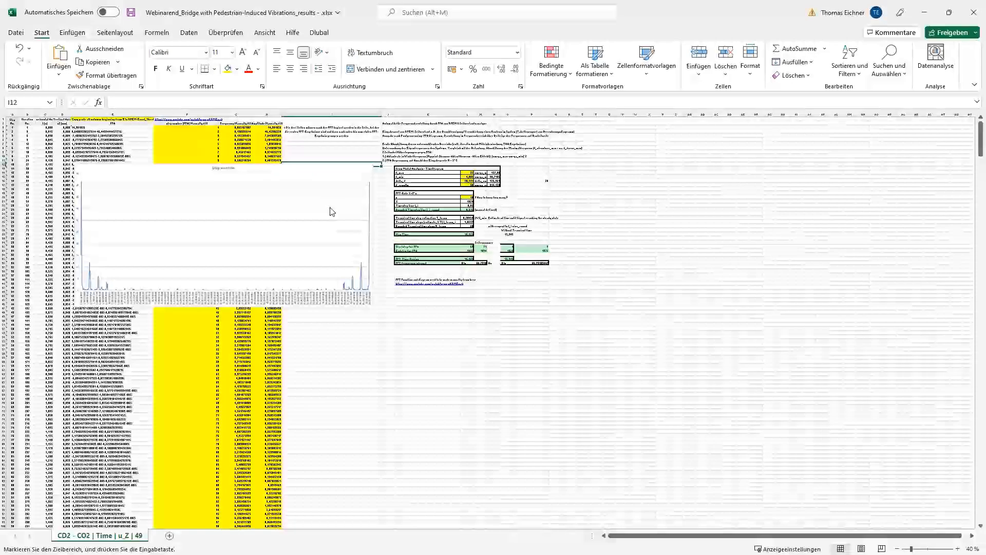
click(315, 166)
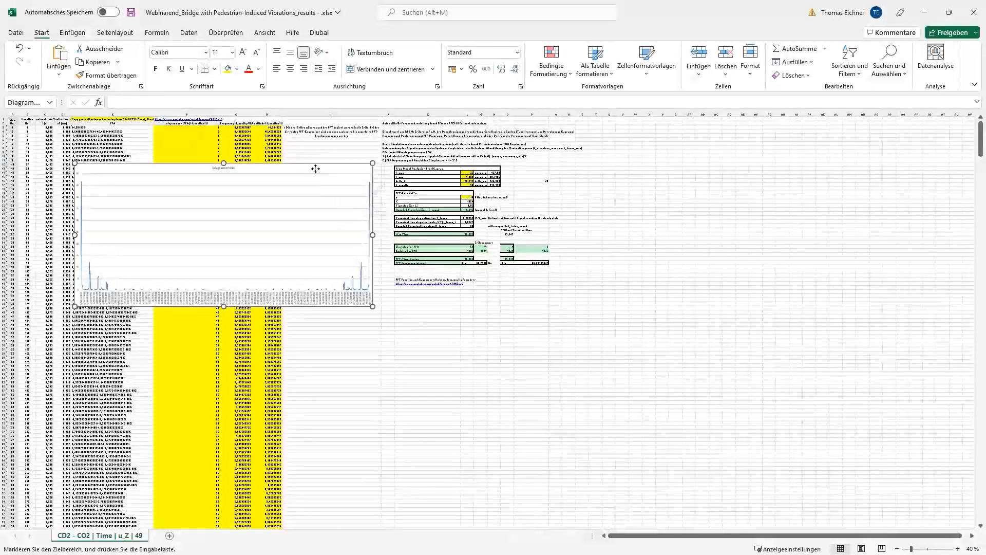
key(Delete)
click(619, 254)
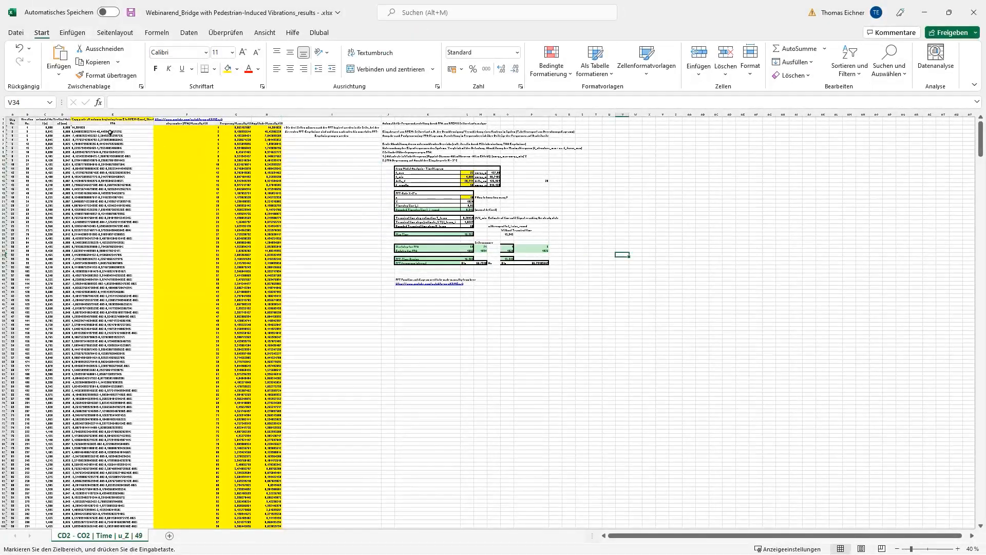
Clear the old FFT results in columns E to H from row 4 downward, and the first FFA value in E3.
drag(110, 132, 277, 552)
key(Delete)
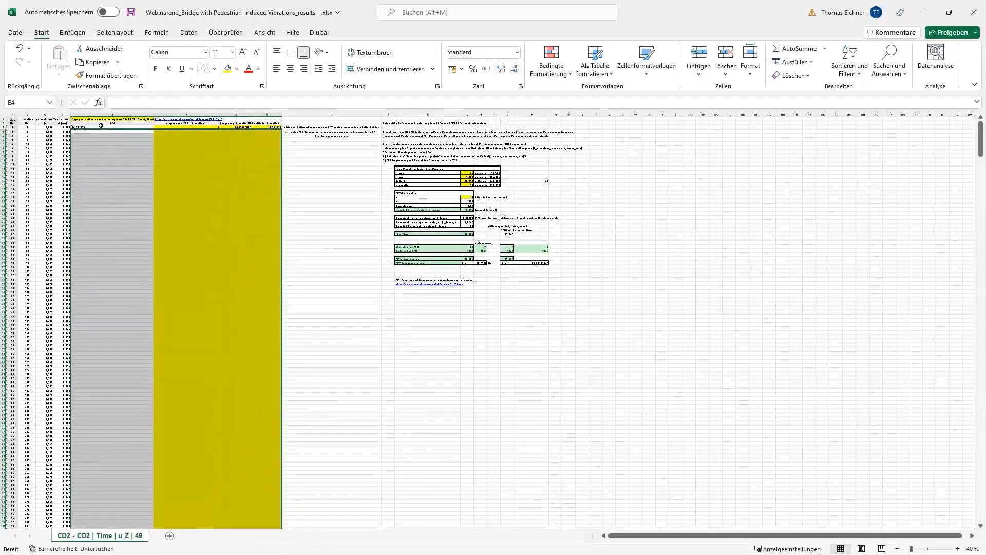
click(101, 127)
key(Delete)
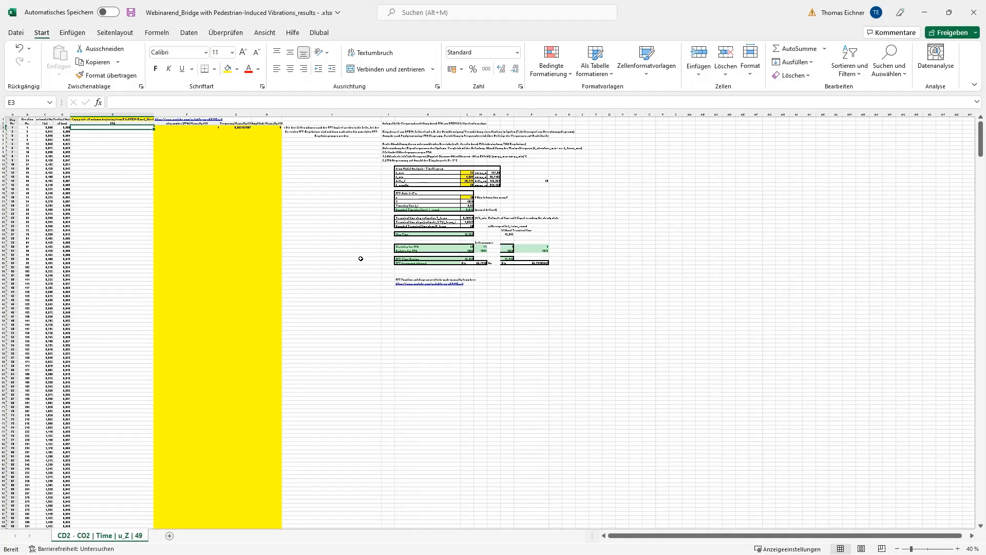
Examine the template's note in I3 on filling down the three cells, along with the frequency and time-step notes beside it.
ctrl+scroll(361, 259, up, 3)
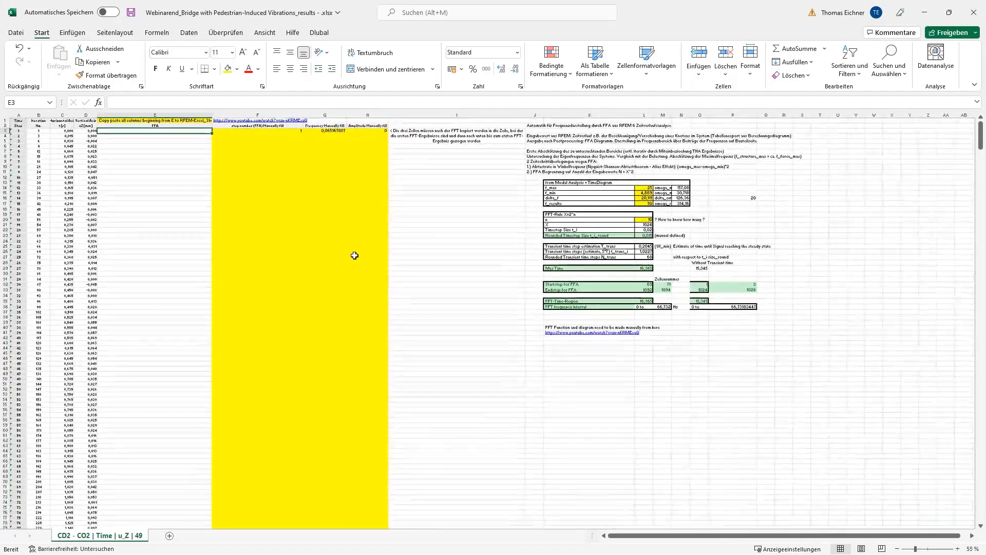
click(257, 246)
click(434, 235)
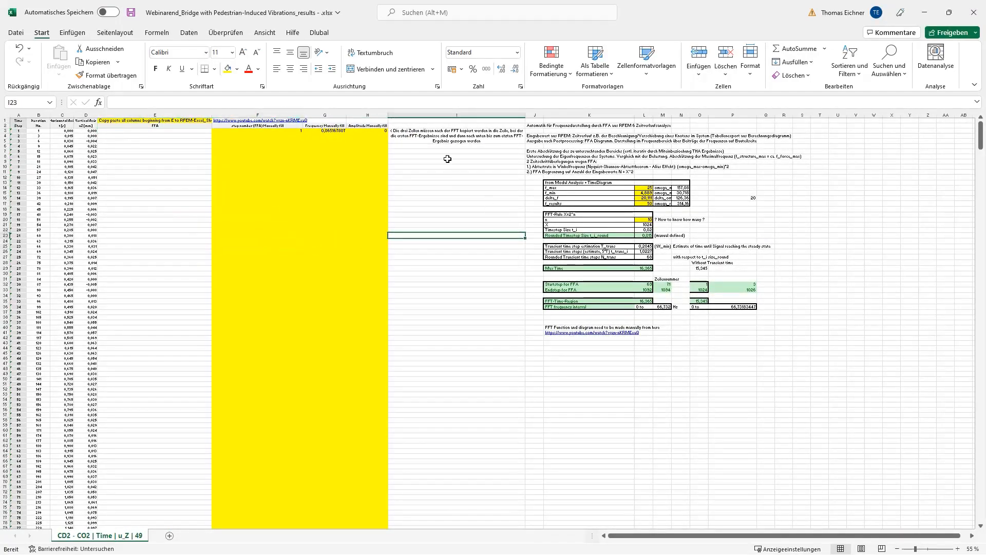
click(435, 135)
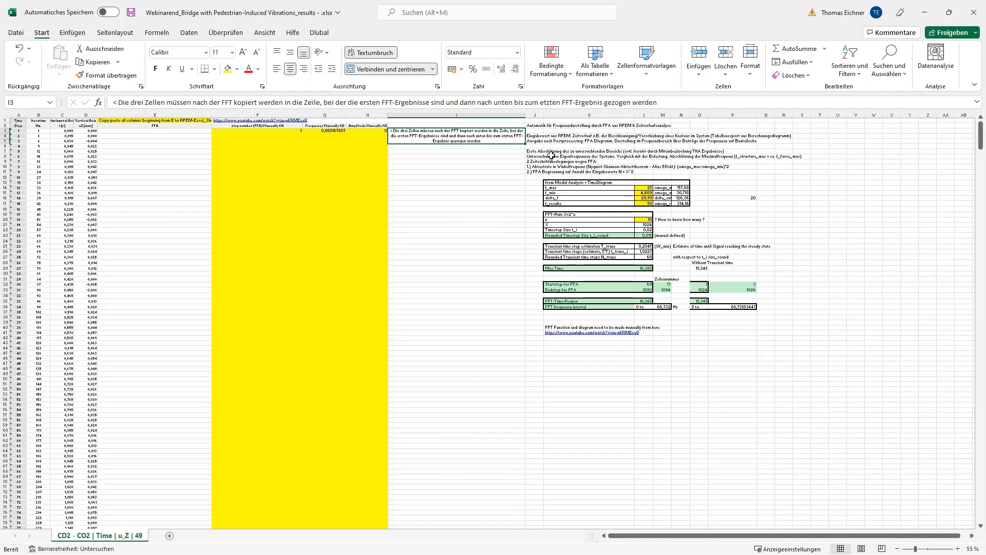
click(447, 166)
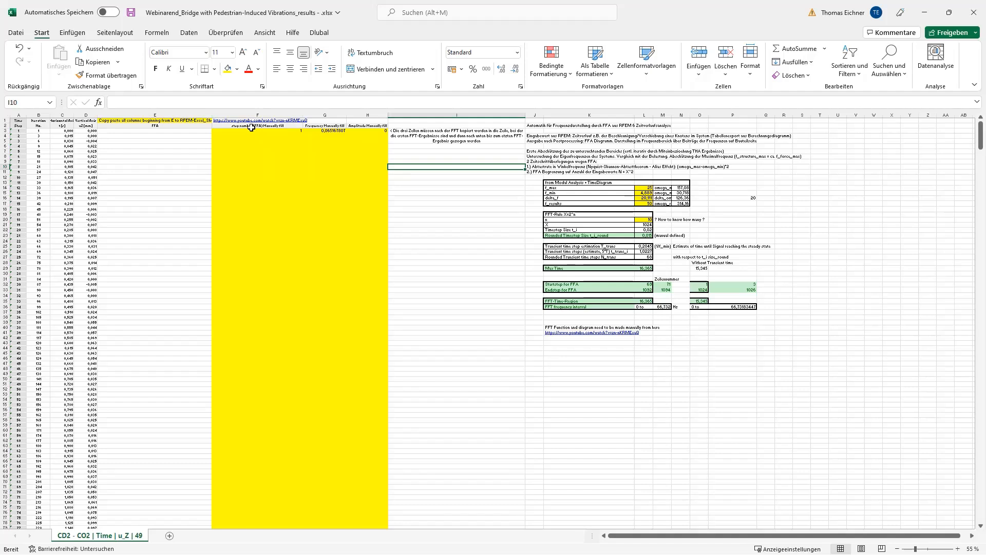
click(445, 241)
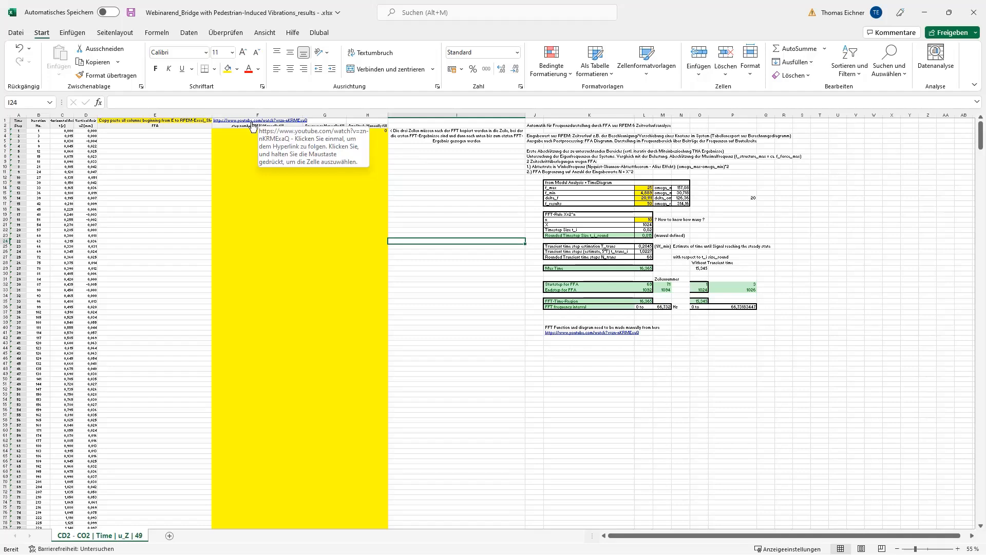
Start a Fourier analysis from Excel's data analysis functions and move its dialog beside the parameter tables.
click(153, 127)
click(188, 33)
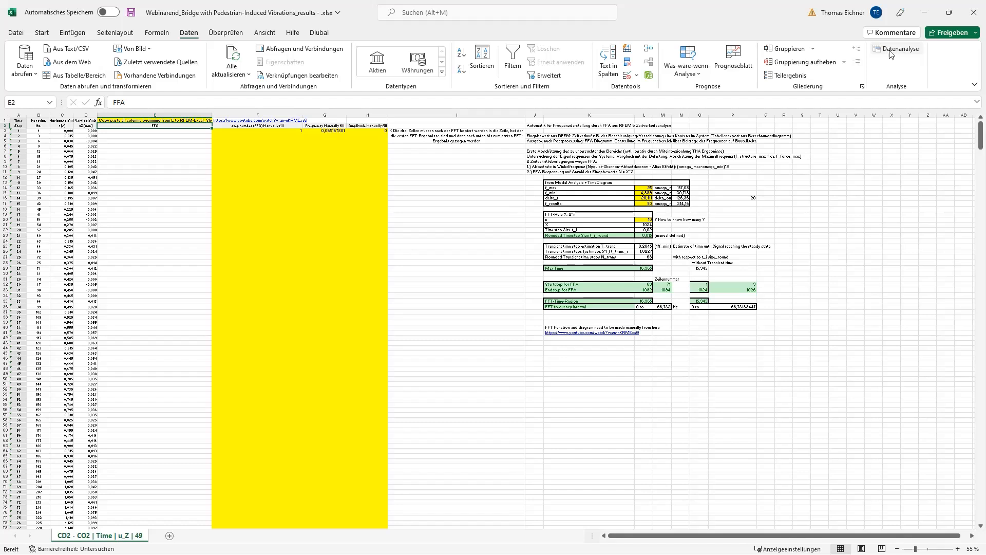
click(900, 52)
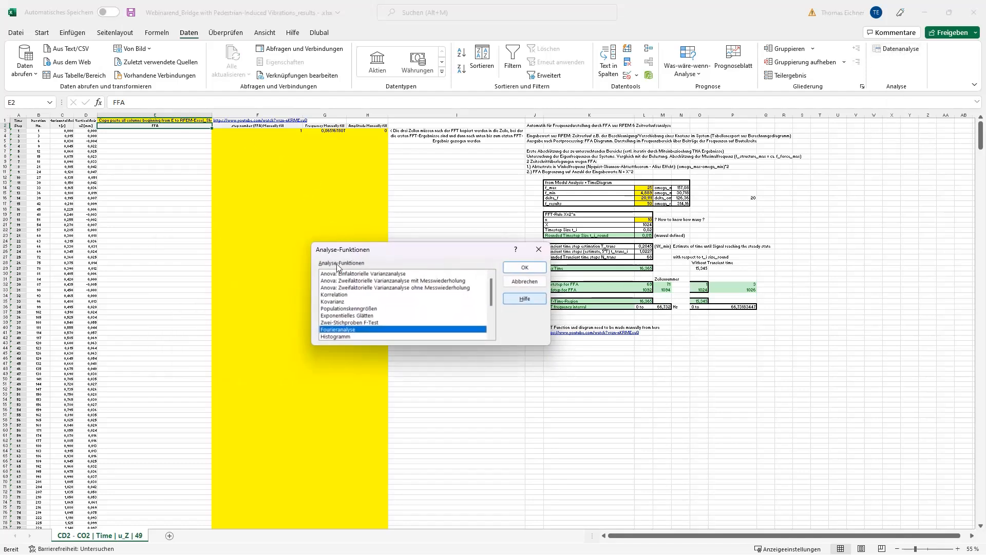
click(514, 266)
drag(446, 236, 189, 192)
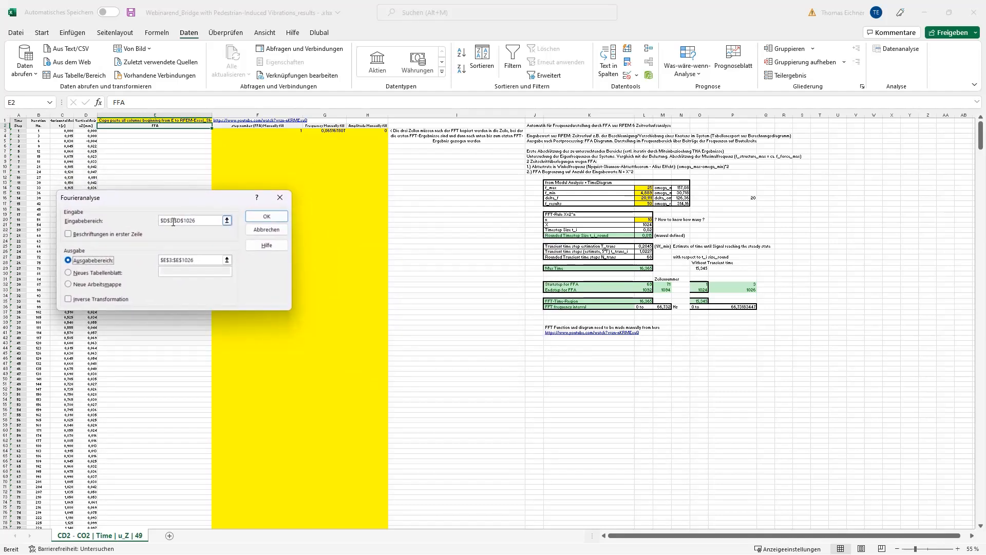
Run the Fourier analysis with input range D3:D1026 and output range E3:E1026, correcting the input reference.
click(177, 222)
scroll(536, 333, up, 1)
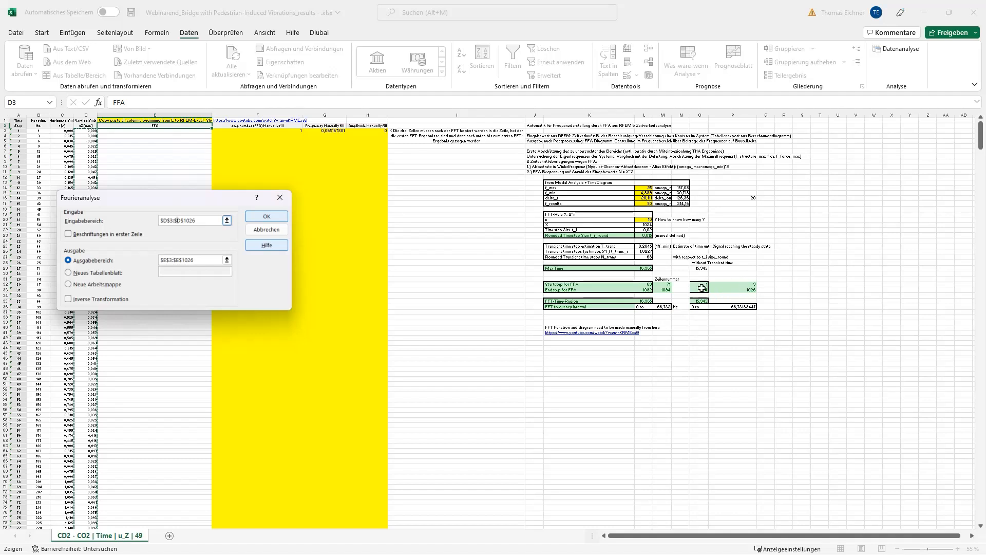
click(171, 222)
click(745, 291)
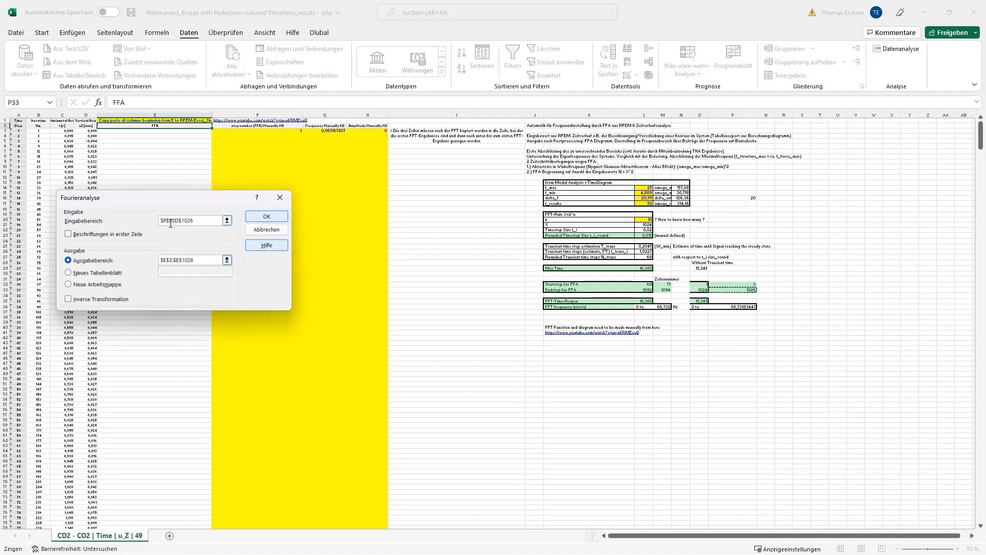
key(BackSpace)
text(D)
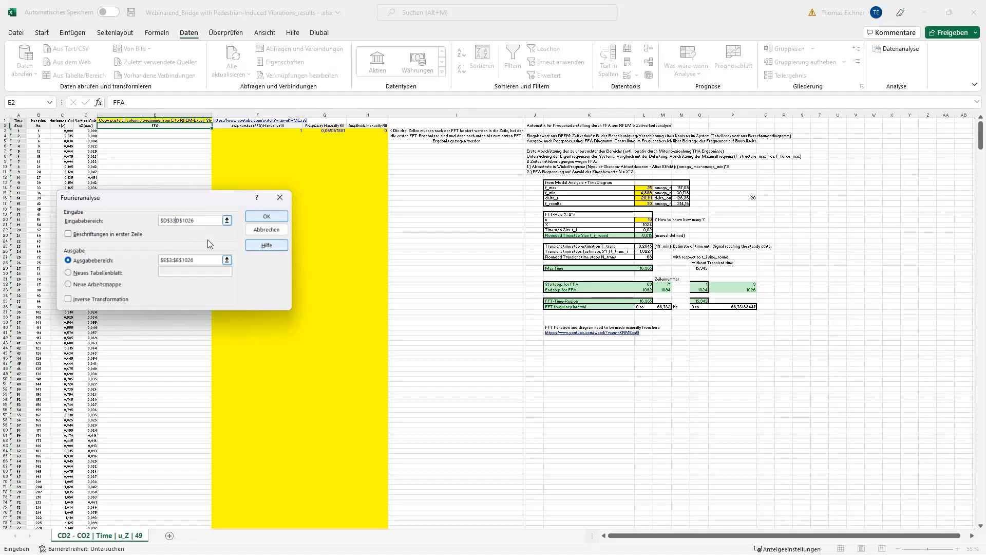
key(BackSpace)
click(280, 220)
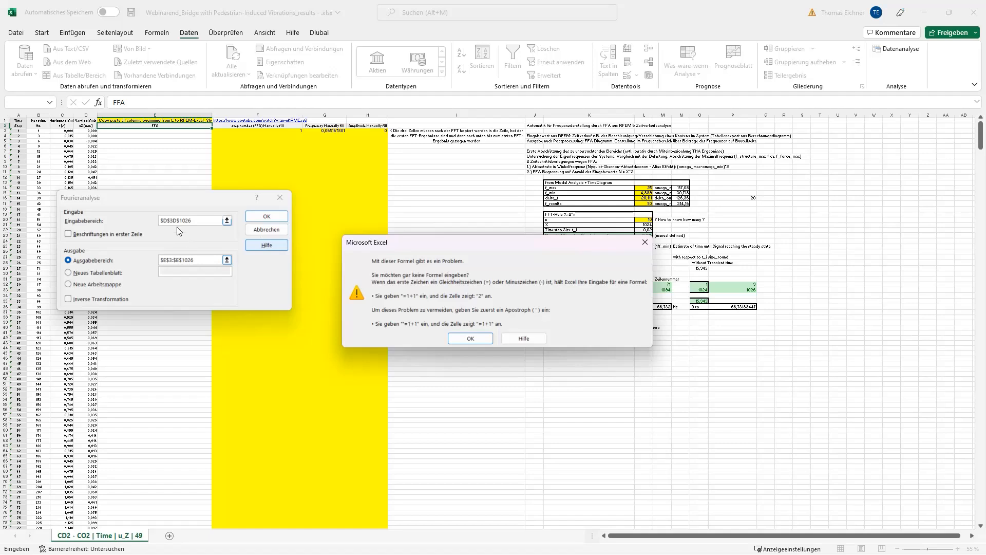
key(Return)
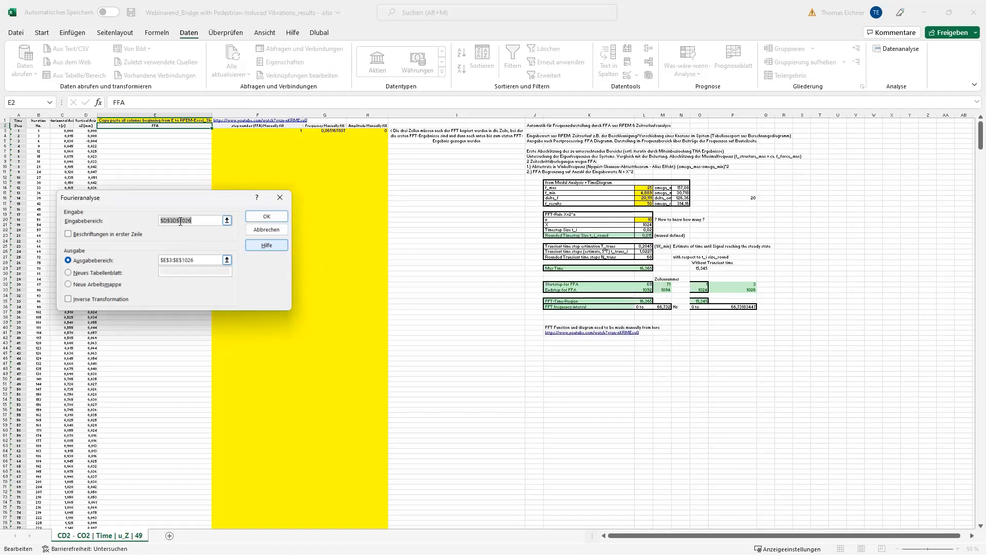
text(:)
click(266, 216)
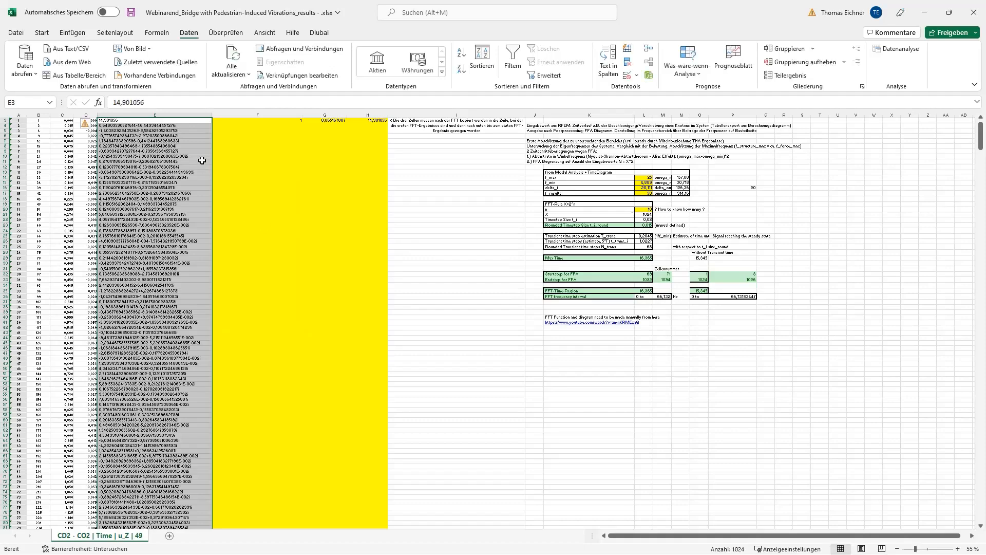
Fill the step number, frequency and amplitude formulas from F3:H3 down to row 1026.
click(414, 259)
scroll(354, 195, up, 1)
drag(268, 132, 327, 132)
click(440, 501)
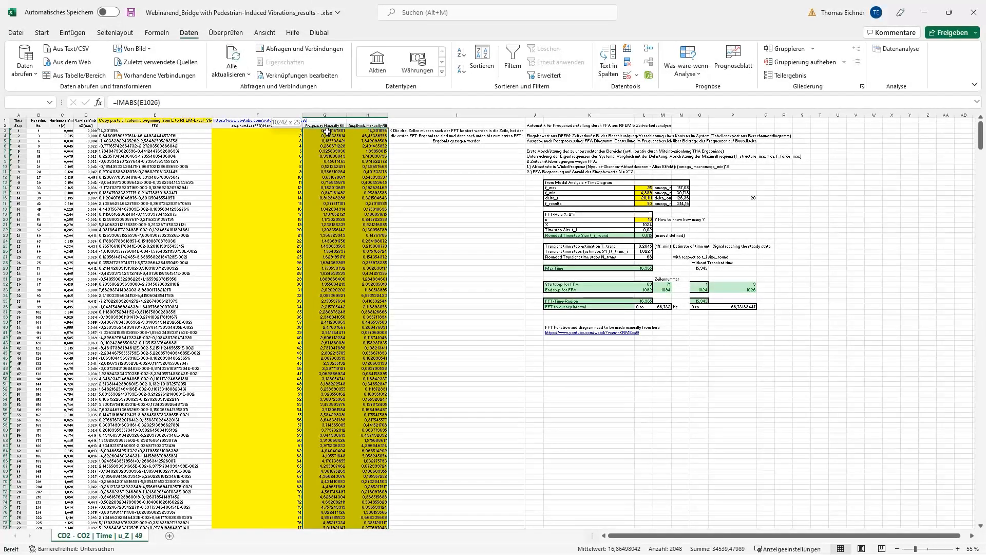
Insert a recommended line chart of the frequency and amplitude data in columns G and H.
click(71, 33)
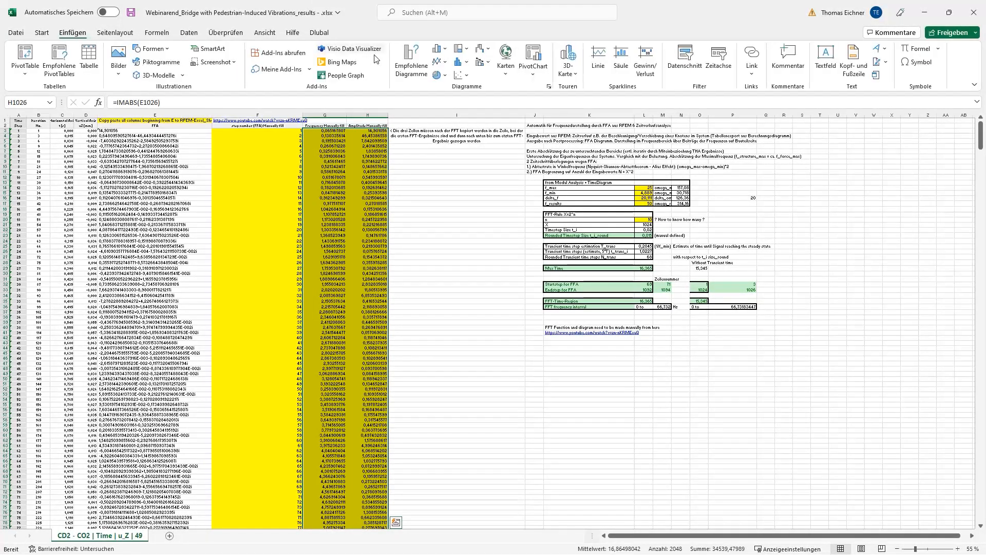
click(411, 59)
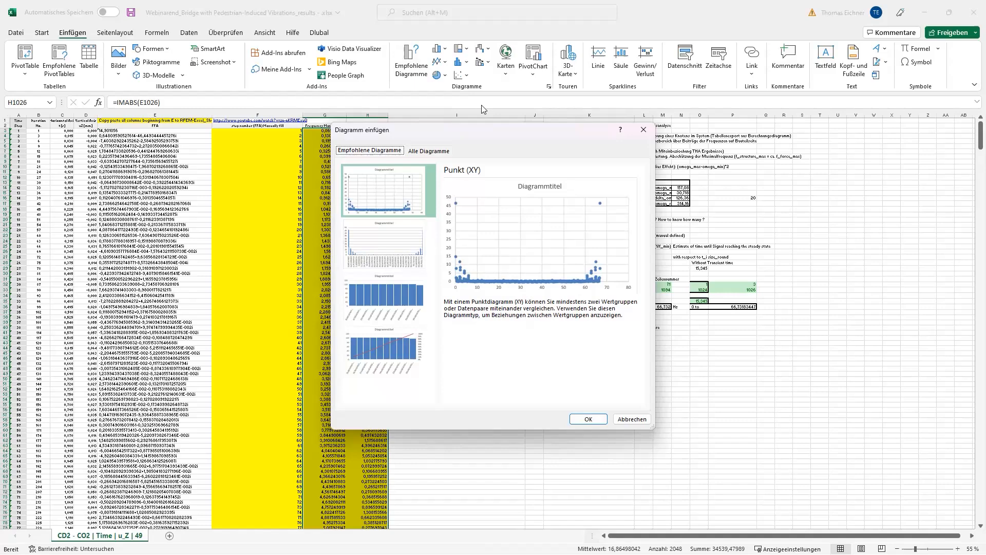
click(388, 244)
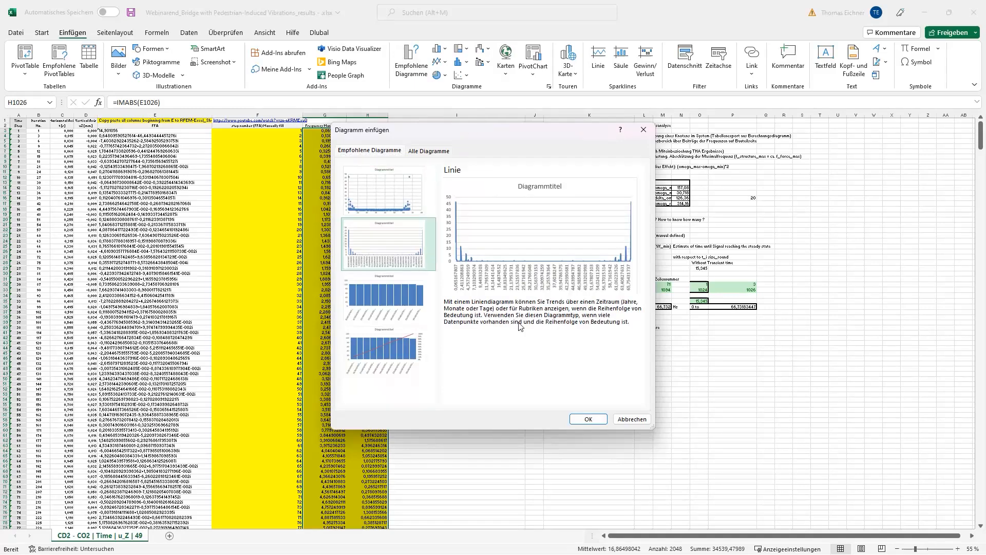
click(589, 419)
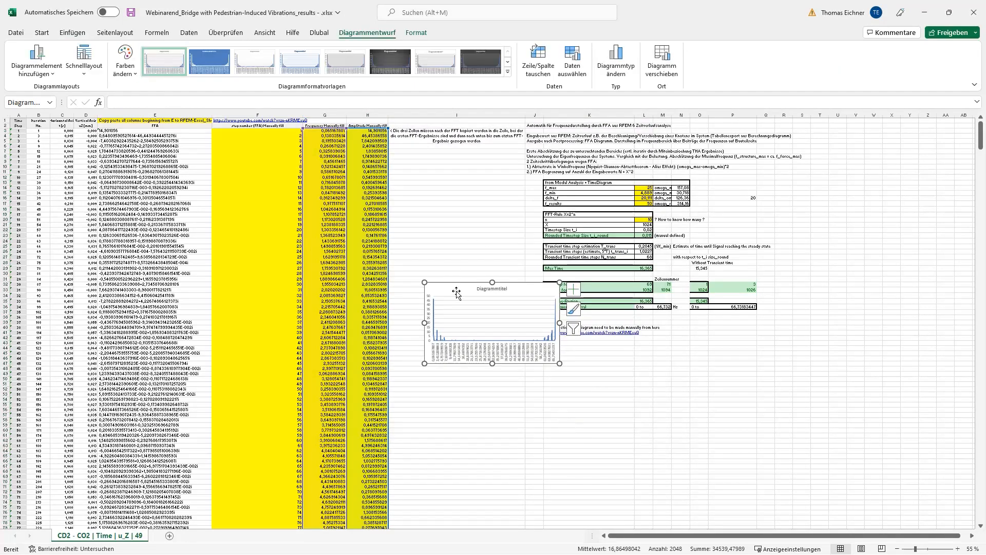
Move the FFT chart to the upper part of column E and enlarge it to span about columns E to O.
drag(457, 293, 137, 157)
drag(238, 229, 724, 401)
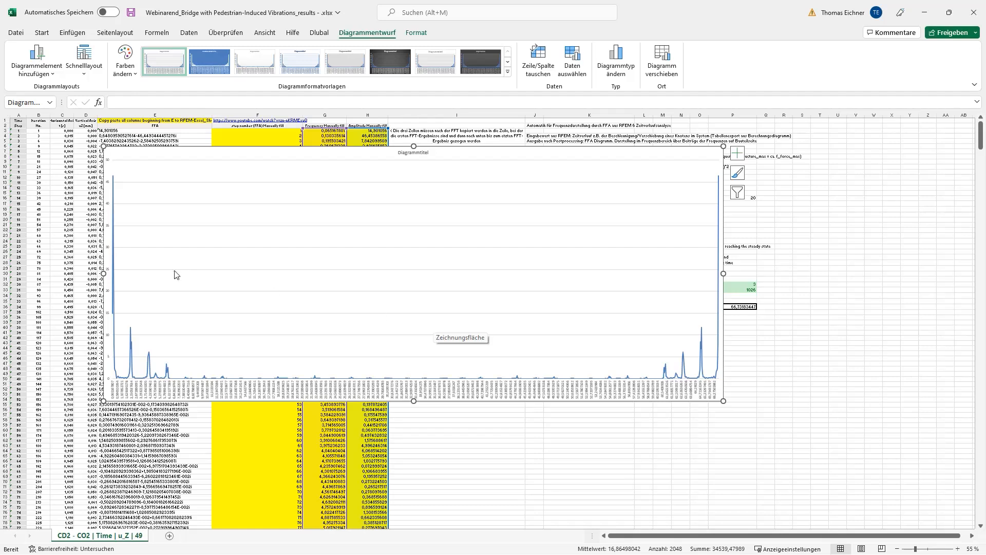
mouse_move(114, 178)
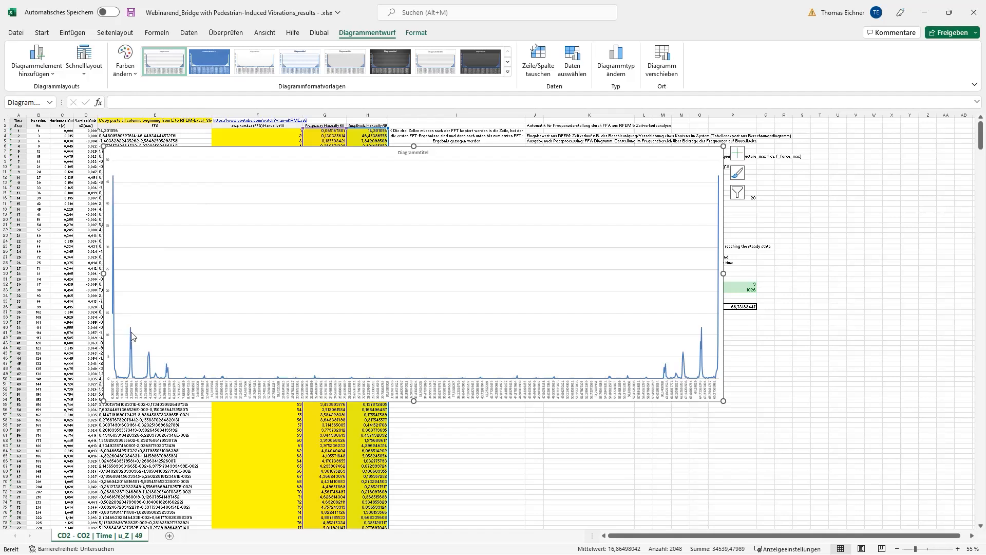
mouse_move(130, 331)
mouse_move(150, 356)
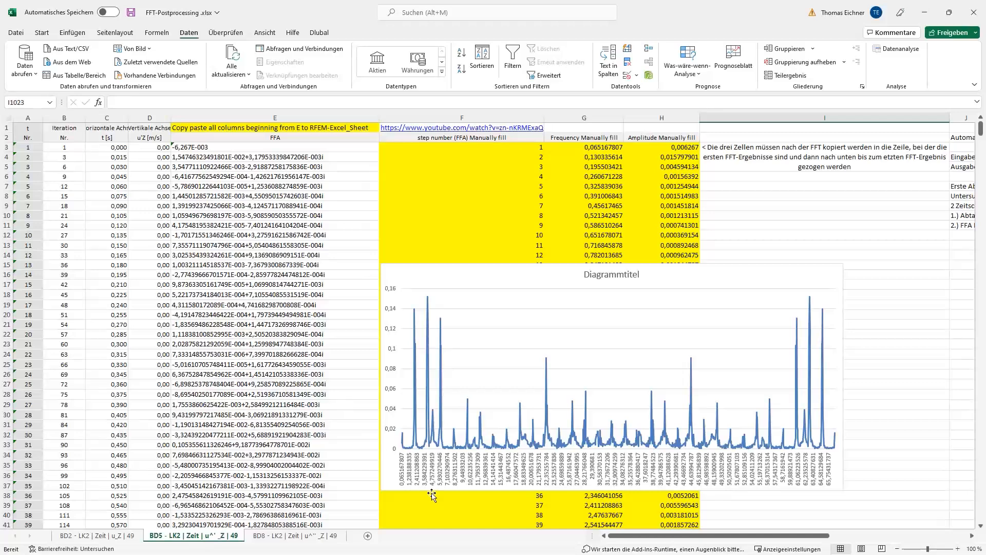
Compare the FFT charts on the BD8, BD5 and BD2 sheets of the FFT-Postprocessing workbook.
click(275, 536)
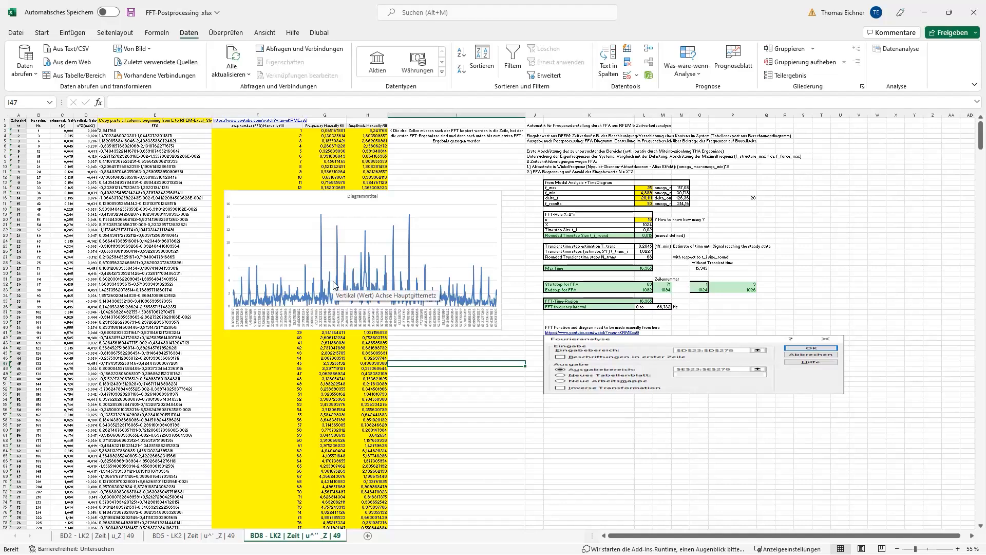
click(415, 351)
click(410, 378)
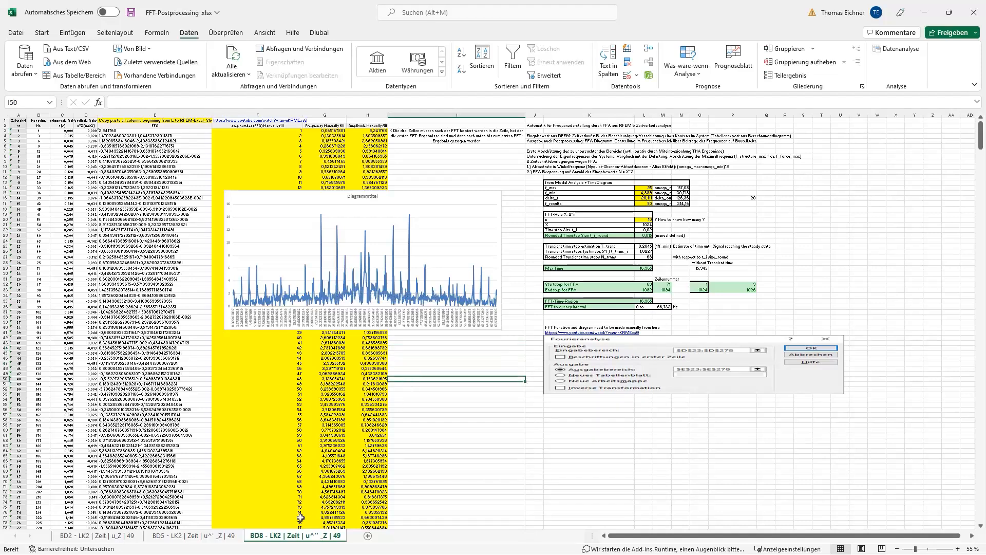
click(221, 538)
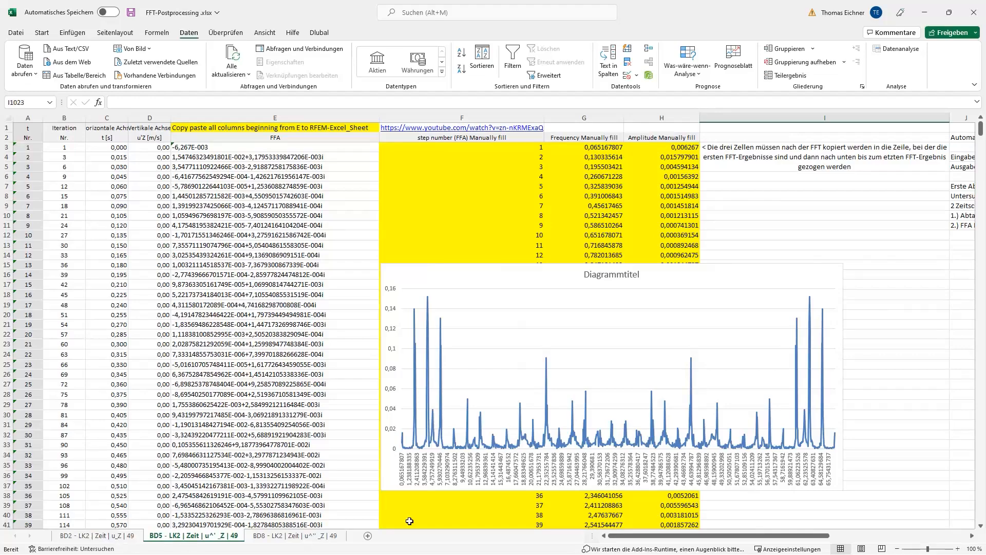
click(116, 536)
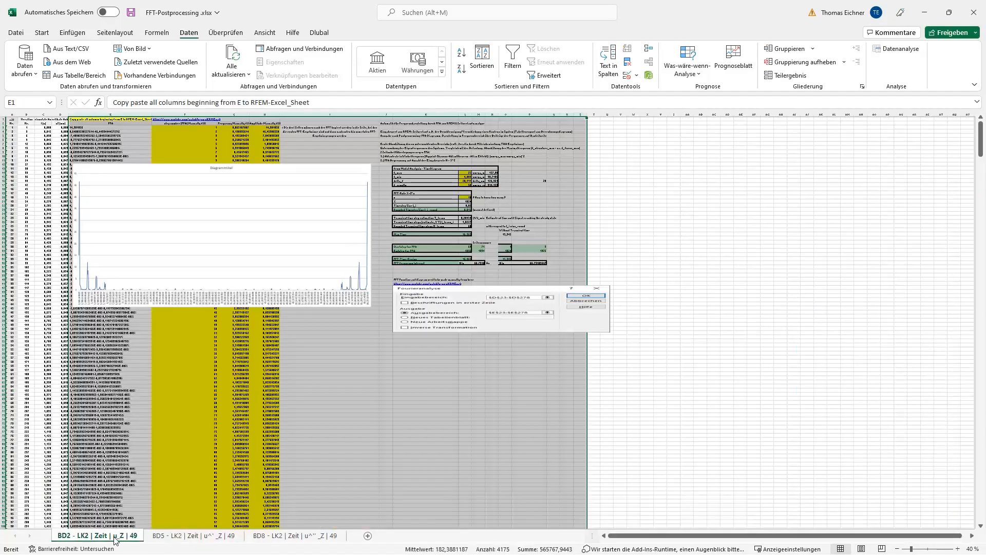
click(254, 445)
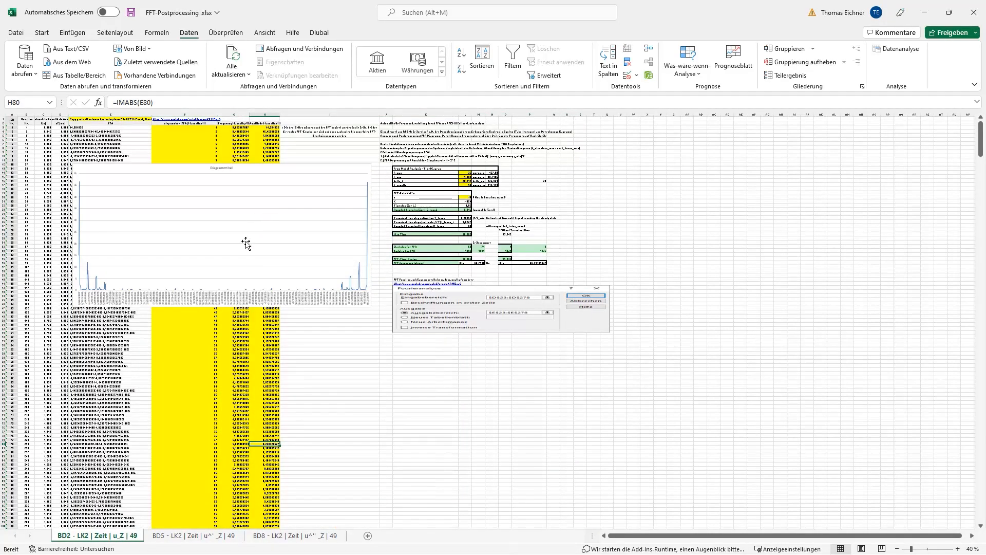
ctrl+scroll(238, 244, up, 3)
scroll(198, 303, up, 6)
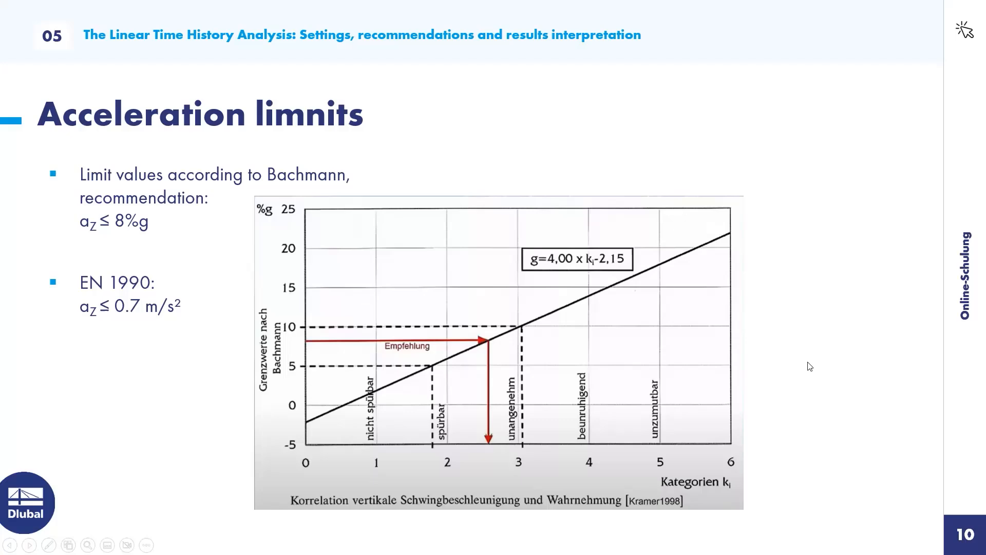
click(808, 363)
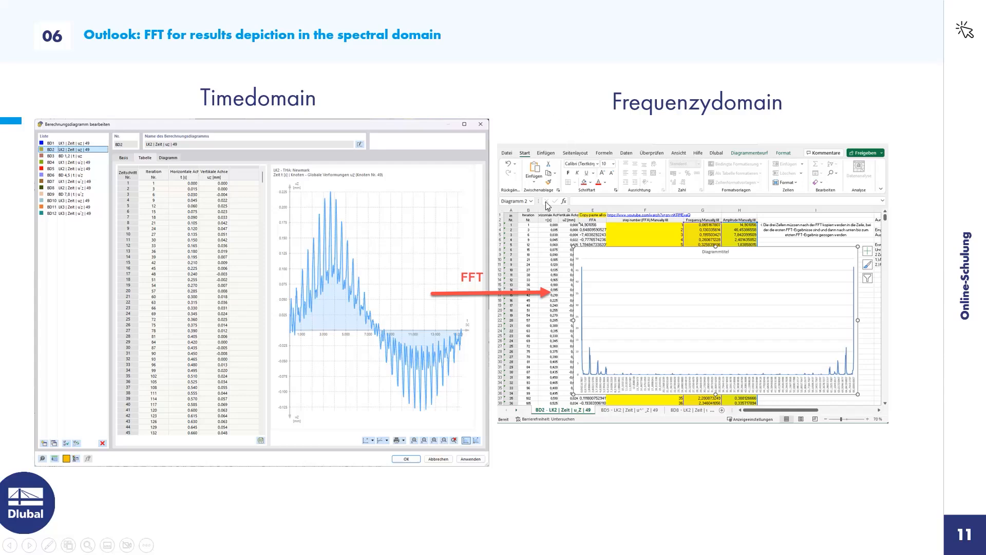
click(439, 347)
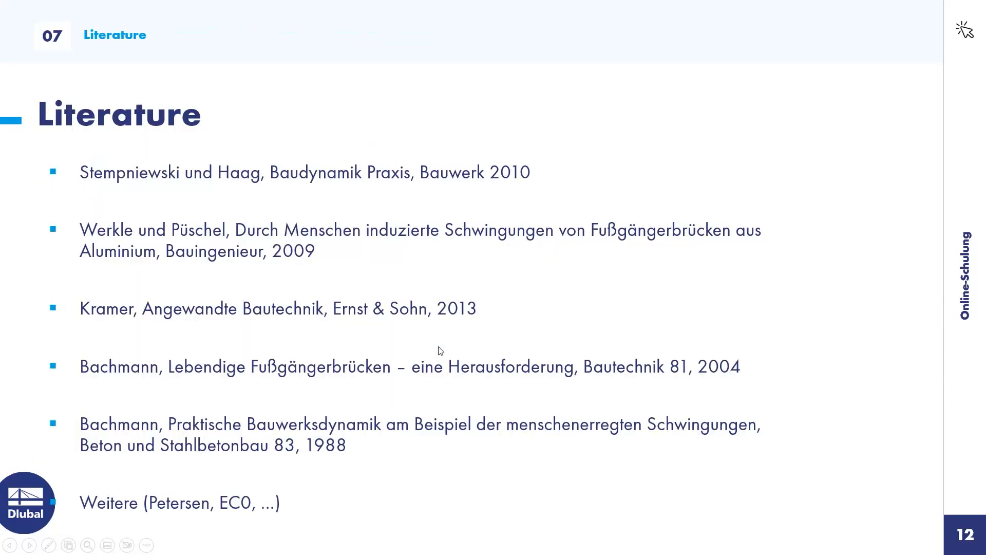